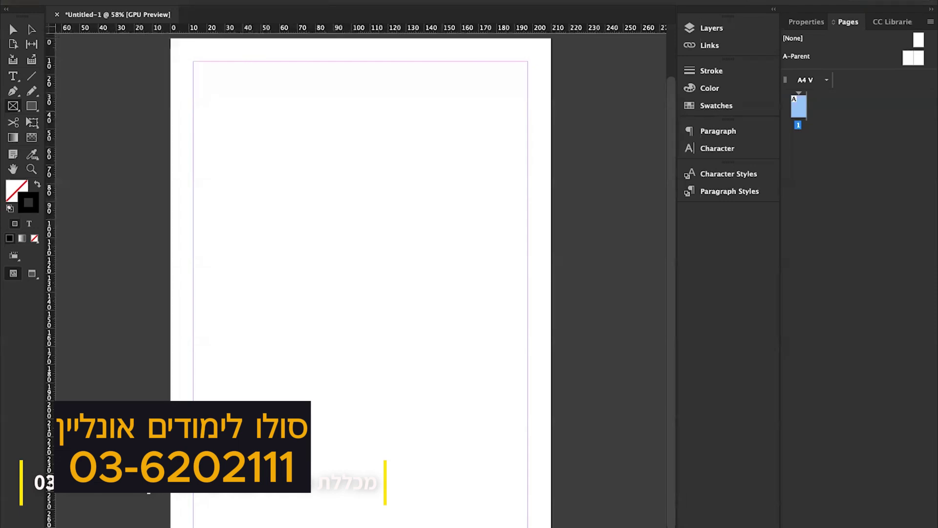
Step: Create layout guides with 4 rows and 3 columns, 5 mm gutters, fitted to the page margins
{"action": "left_click", "coordinate": [139, 1]}
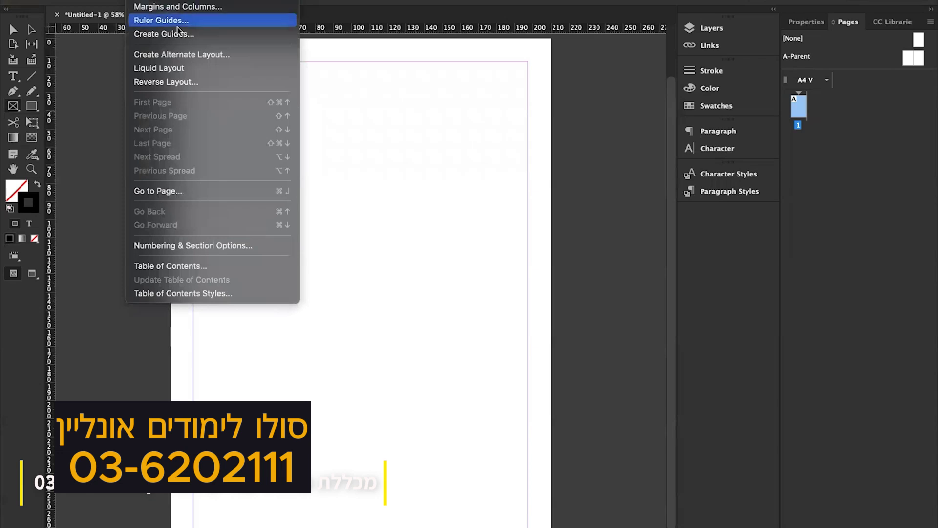
{"action": "left_click", "coordinate": [189, 34]}
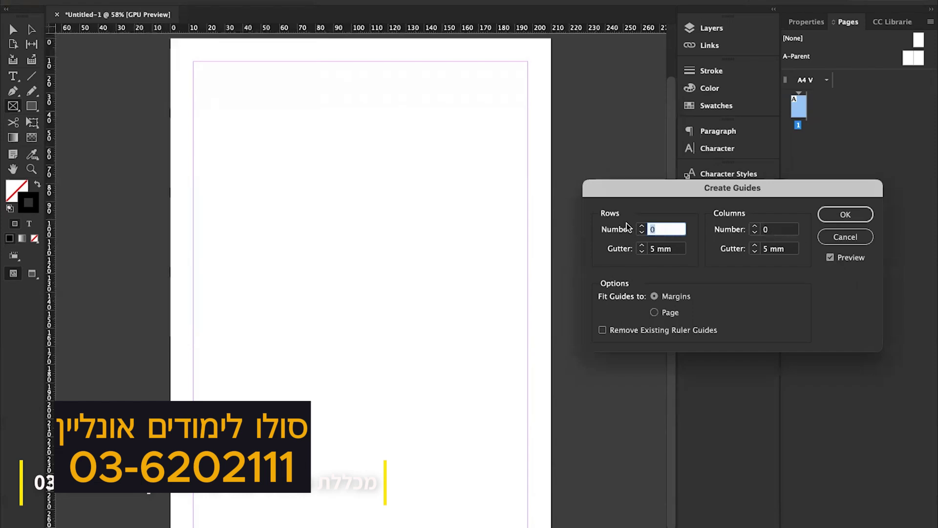
{"action": "left_click", "coordinate": [642, 226]}
{"action": "left_click", "coordinate": [643, 226]}
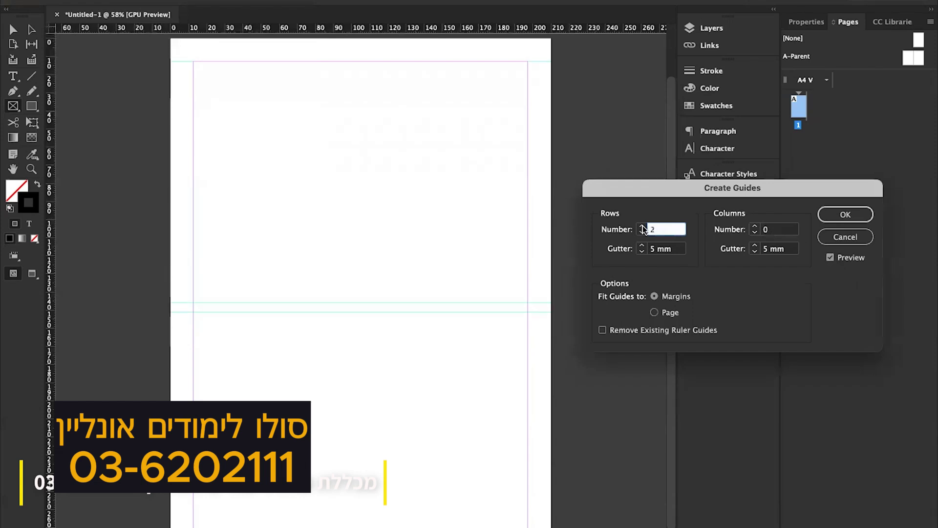
{"action": "left_click", "coordinate": [755, 227]}
{"action": "left_click", "coordinate": [643, 226]}
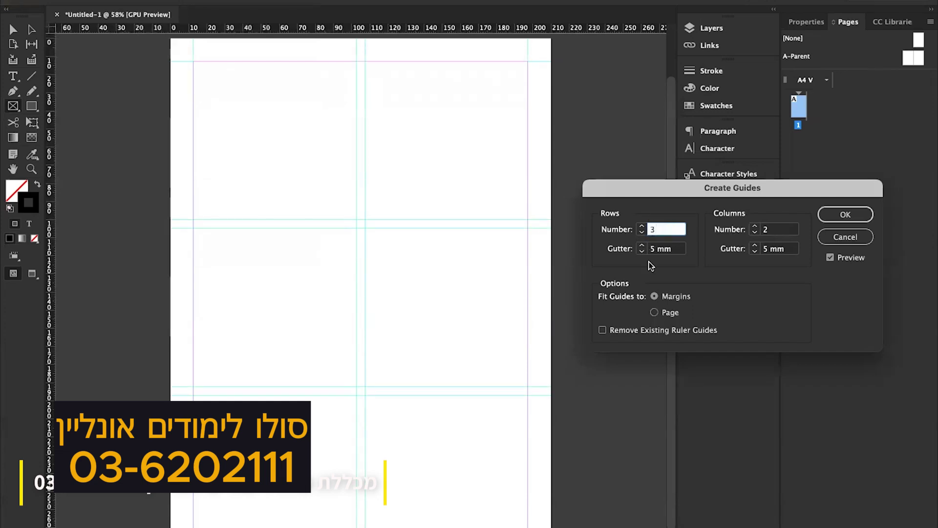
{"action": "left_click", "coordinate": [653, 312]}
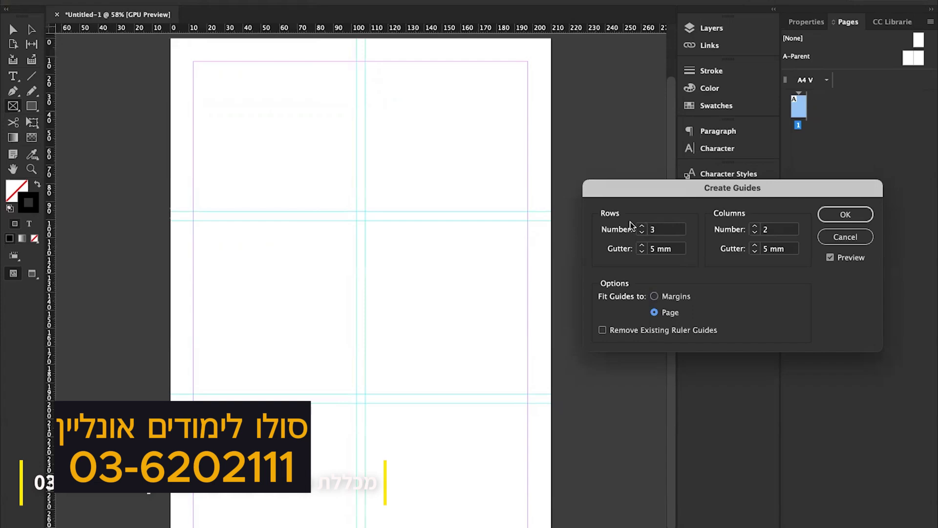
{"action": "left_click", "coordinate": [655, 296]}
{"action": "left_click", "coordinate": [641, 226]}
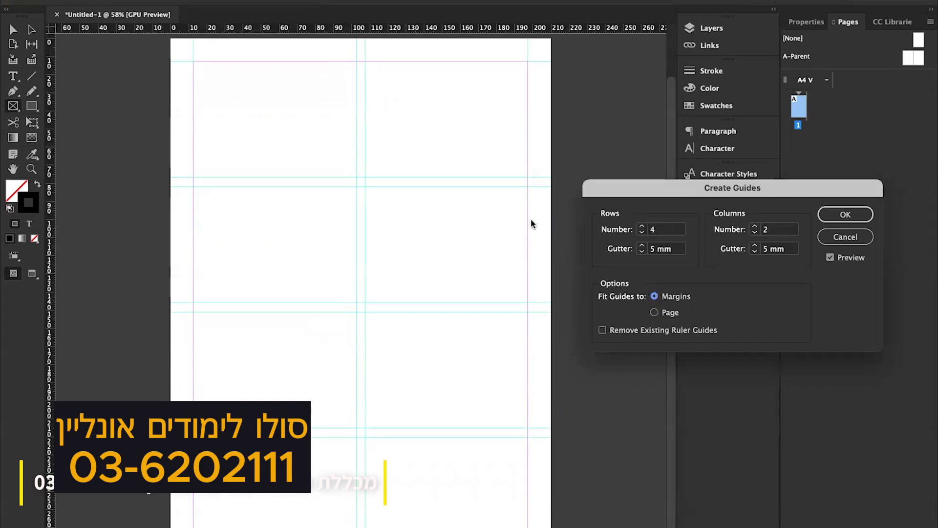
{"action": "left_click", "coordinate": [755, 227]}
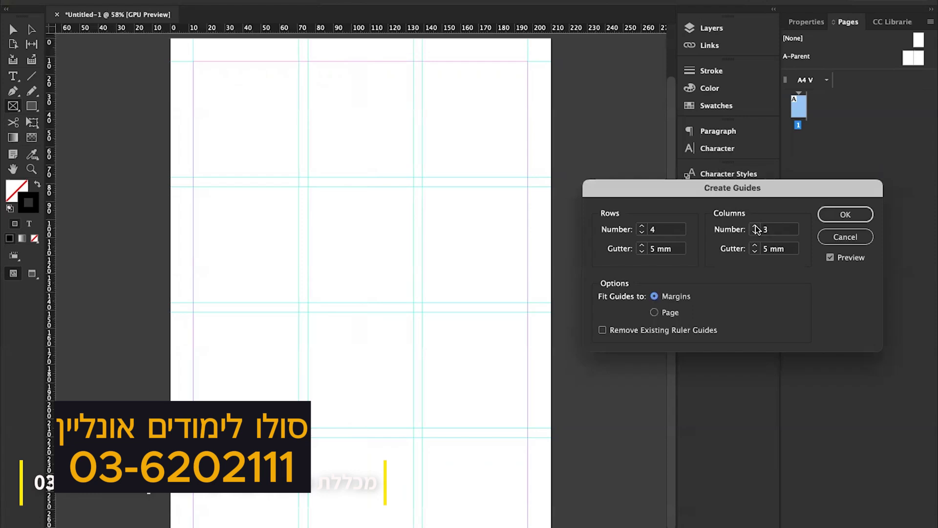
{"action": "left_click", "coordinate": [830, 216]}
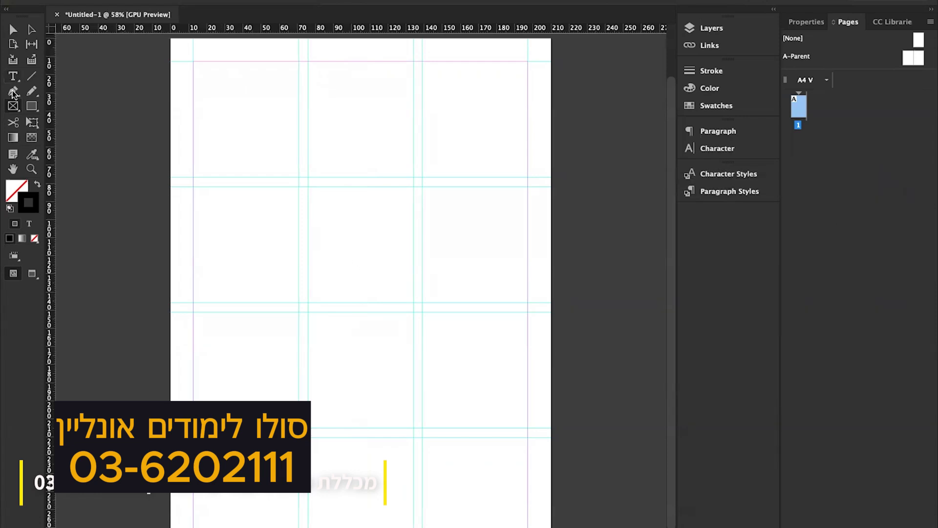
Step: Draw seven rectangle frames in the right, middle and top-left grid cells, and move the top-left frame to the top middle cell
{"action": "left_click_drag", "start_coordinate": [13, 106], "coordinate": [64, 120]}
{"action": "left_click_drag", "start_coordinate": [194, 61], "coordinate": [413, 303]}
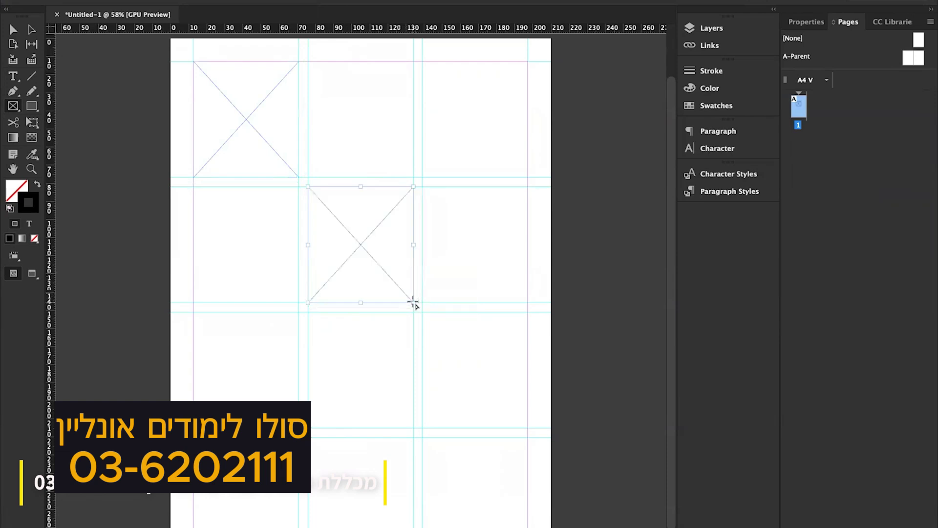
{"action": "left_click_drag", "start_coordinate": [423, 62], "coordinate": [528, 428]}
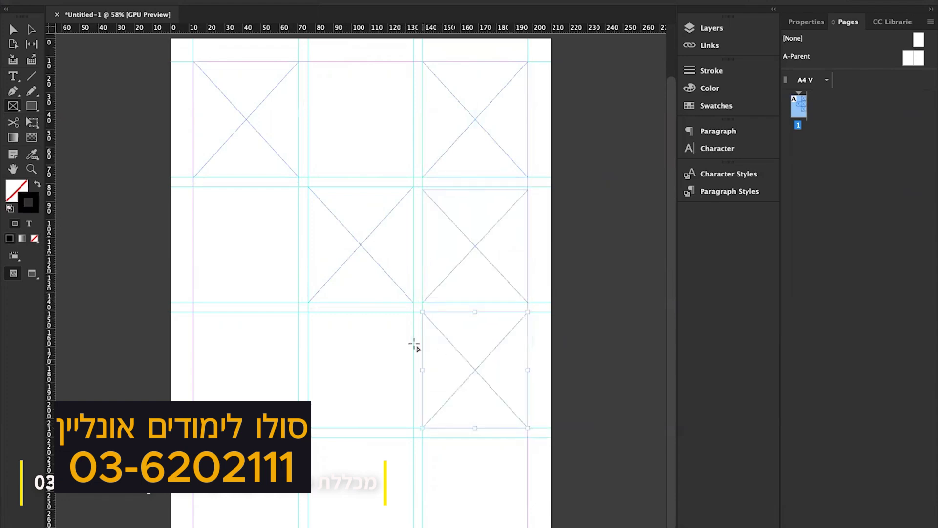
{"action": "left_click_drag", "start_coordinate": [413, 312], "coordinate": [307, 428]}
{"action": "mouse_move", "coordinate": [425, 439]}
{"action": "left_mouse_down"}
{"action": "mouse_move", "coordinate": [484, 527]}
{"action": "mouse_move", "coordinate": [528, 527]}
{"action": "left_mouse_up"}
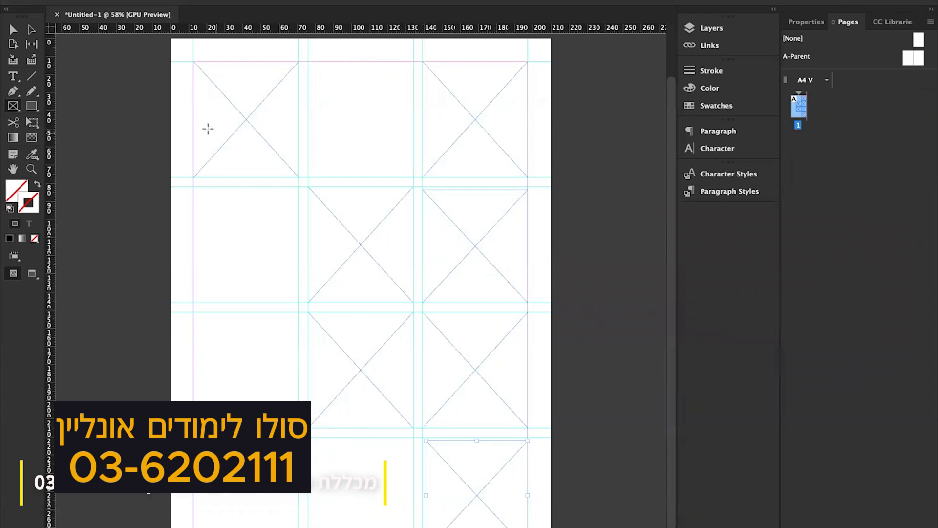
{"action": "left_click", "coordinate": [14, 33]}
{"action": "left_click_drag", "start_coordinate": [260, 100], "coordinate": [376, 112]}
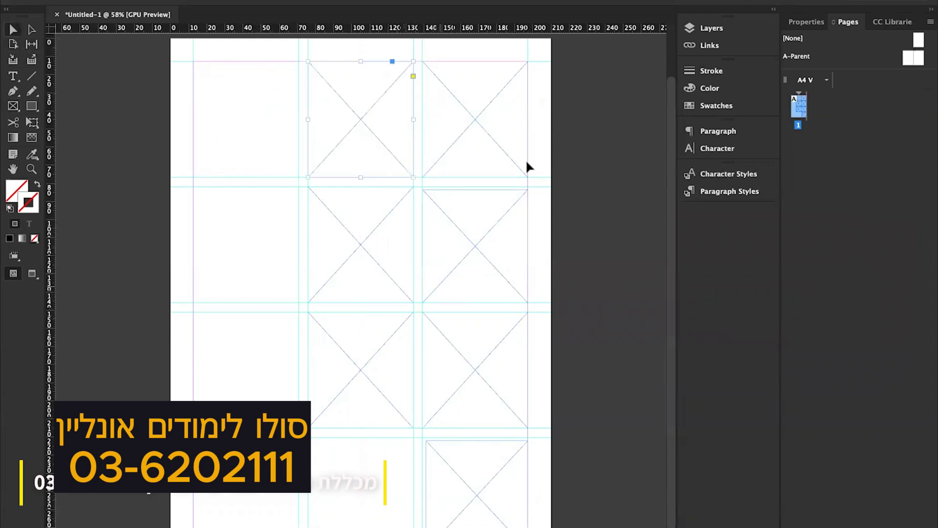
Step: Select all the rectangle frames on the page and combine them into one compound path
{"action": "left_click_drag", "start_coordinate": [262, 101], "coordinate": [487, 509]}
{"action": "left_click", "coordinate": [208, 0]}
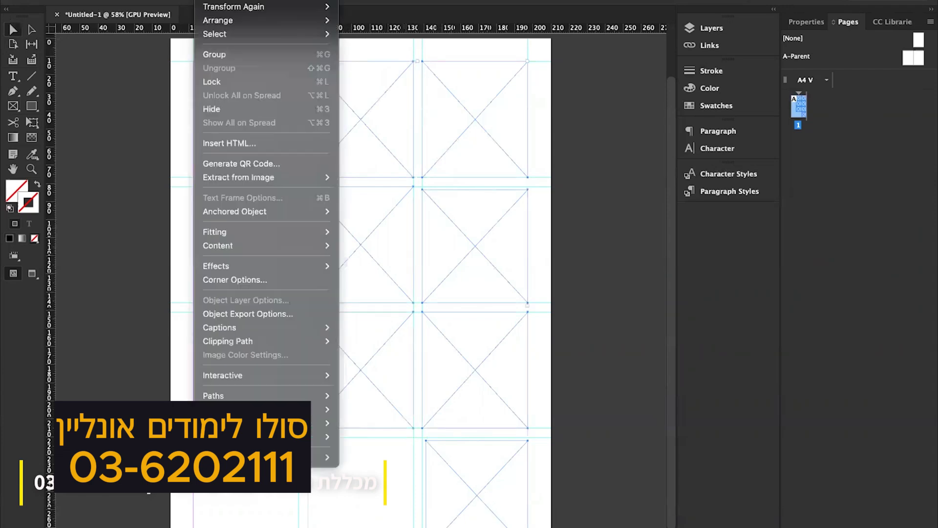
{"action": "mouse_move", "coordinate": [259, 399]}
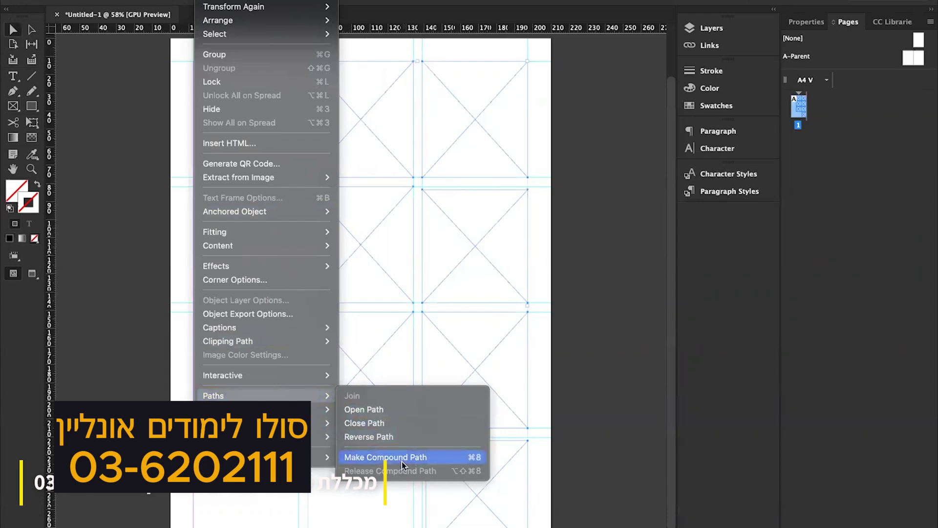
{"action": "left_click", "coordinate": [464, 459]}
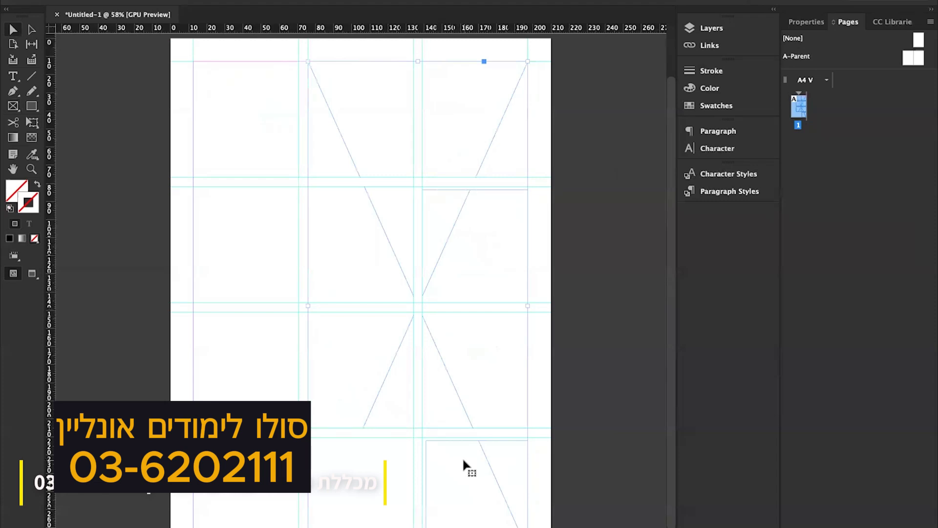
Step: Place the blue sky-and-buildings JPG from the Google Drive Images folder into the compound frame
{"action": "left_click", "coordinate": [86, 0]}
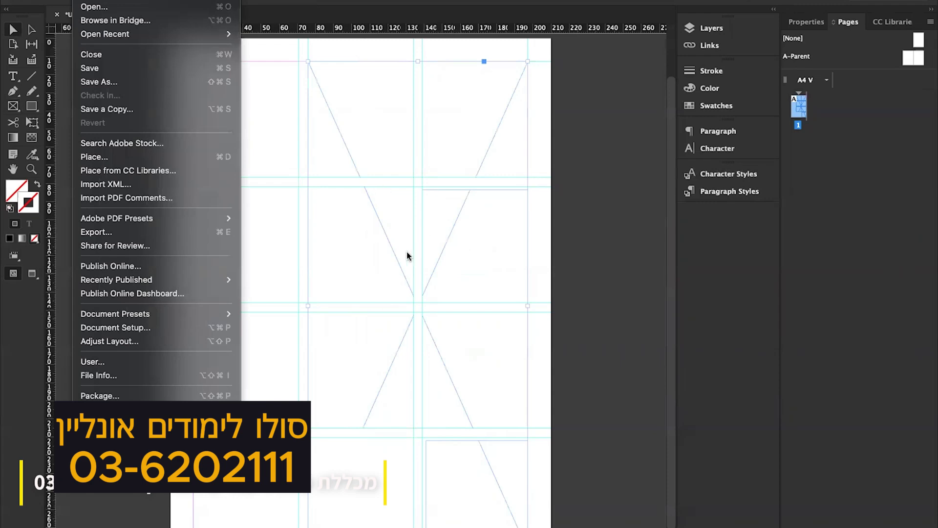
{"action": "left_click", "coordinate": [109, 161]}
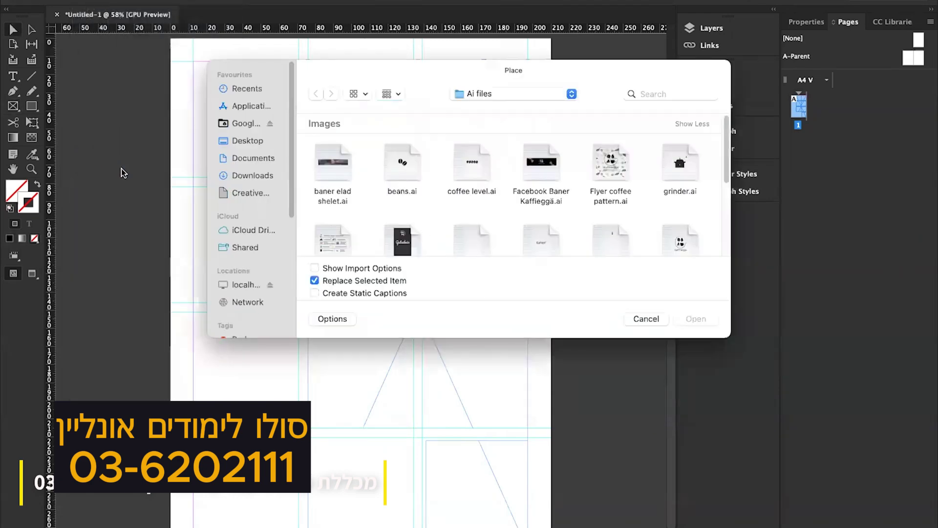
{"action": "left_click", "coordinate": [245, 123]}
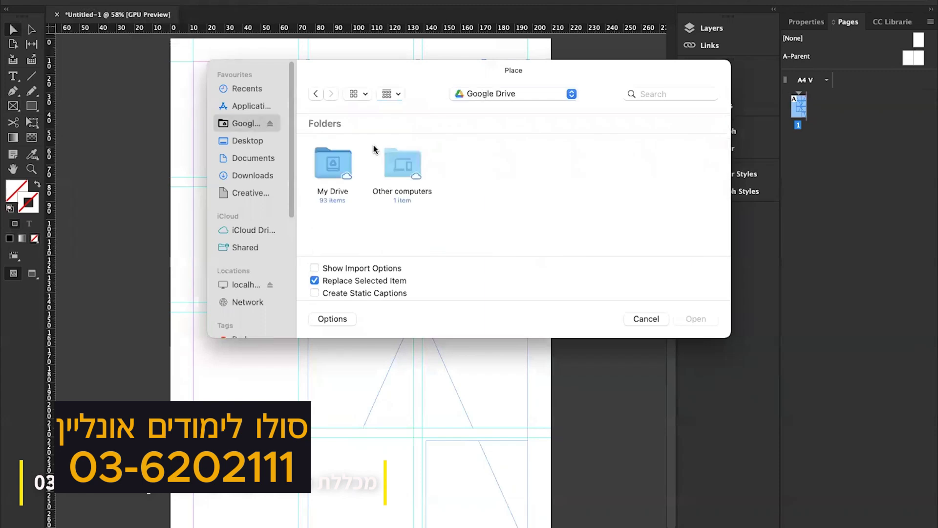
{"action": "double_click", "coordinate": [336, 174]}
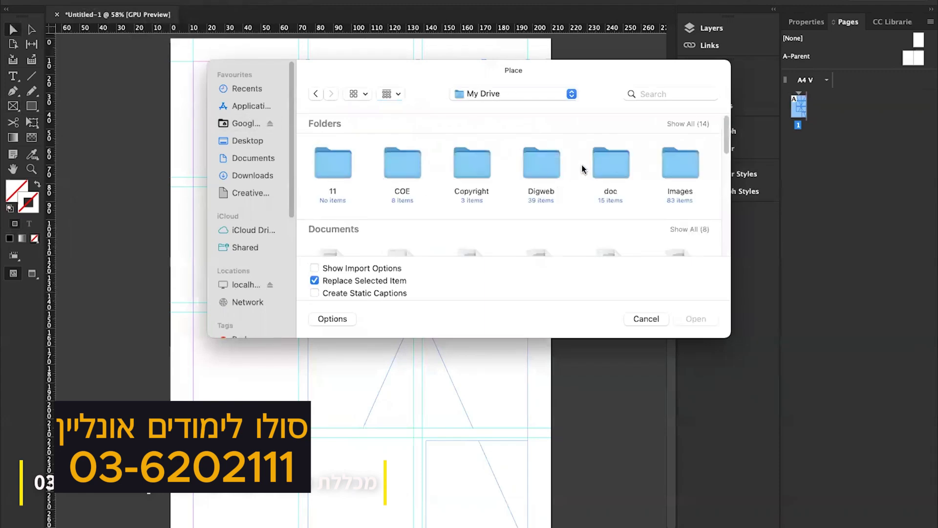
{"action": "scroll", "coordinate": [582, 171], "scroll_direction": "right", "scroll_amount": 1}
{"action": "double_click", "coordinate": [617, 166]}
{"action": "scroll", "coordinate": [614, 176], "scroll_direction": "down", "scroll_amount": 1}
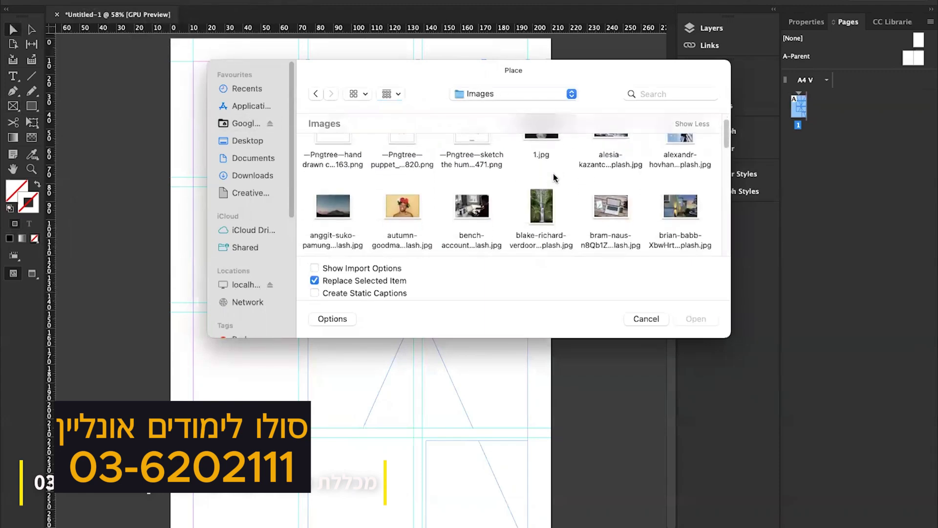
{"action": "scroll", "coordinate": [608, 182], "scroll_direction": "up", "scroll_amount": 1}
{"action": "left_click", "coordinate": [671, 175]}
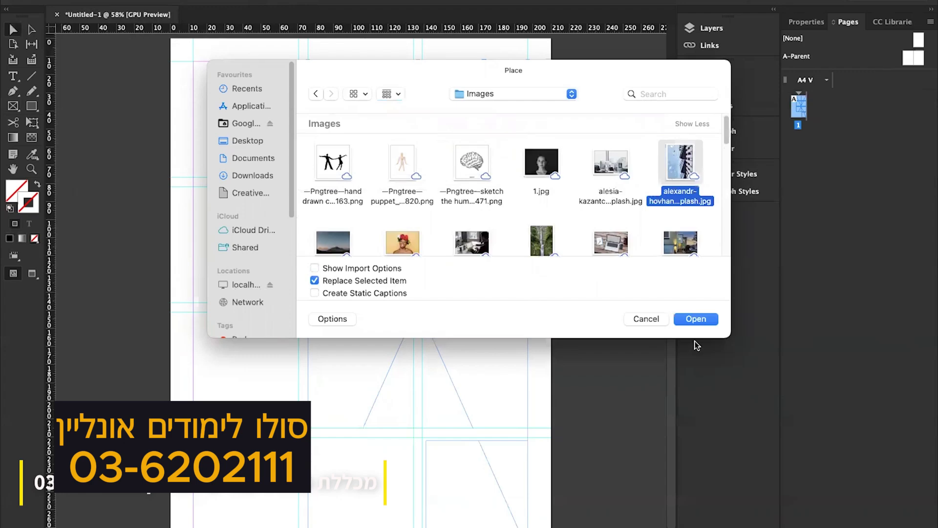
{"action": "left_click", "coordinate": [693, 319]}
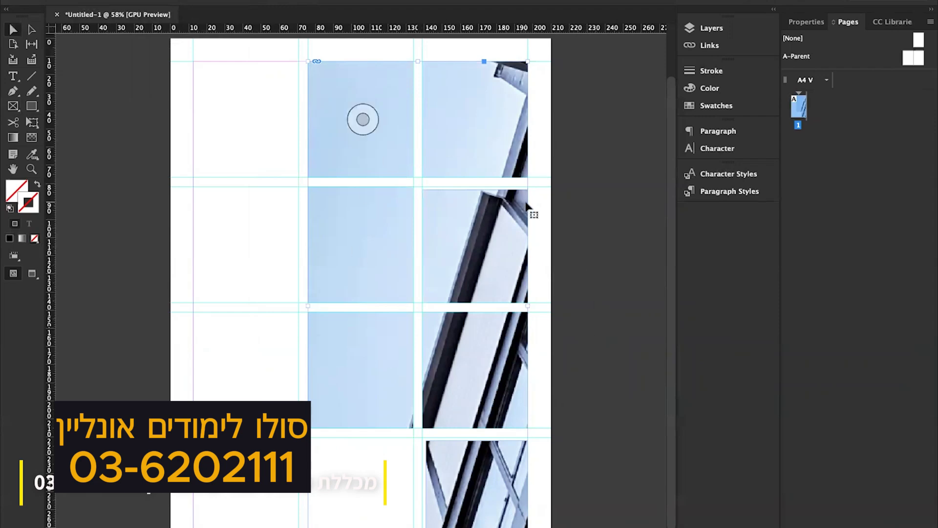
Step: Fit the placed photo to the compound frame with Fill Frame Proportionally and deselect it
{"action": "left_click", "coordinate": [11, 30]}
{"action": "right_click", "coordinate": [348, 213]}
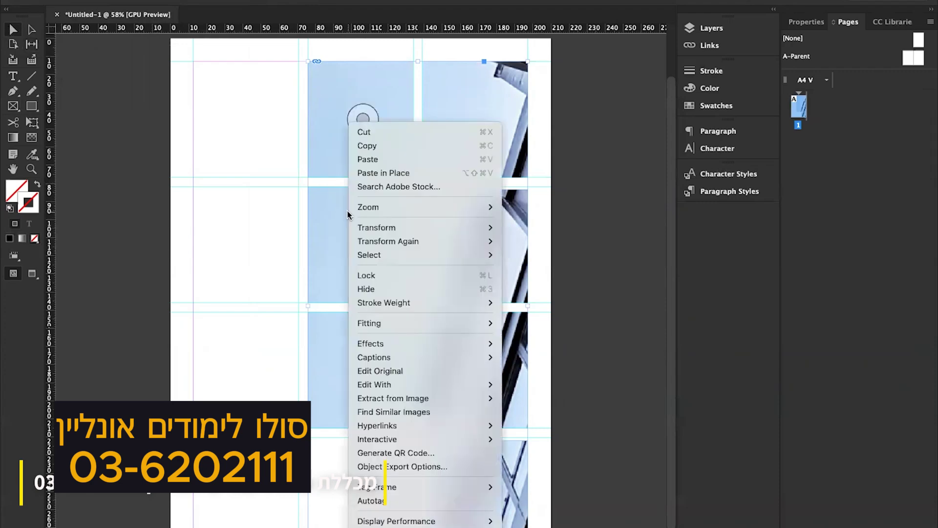
{"action": "mouse_move", "coordinate": [392, 318]}
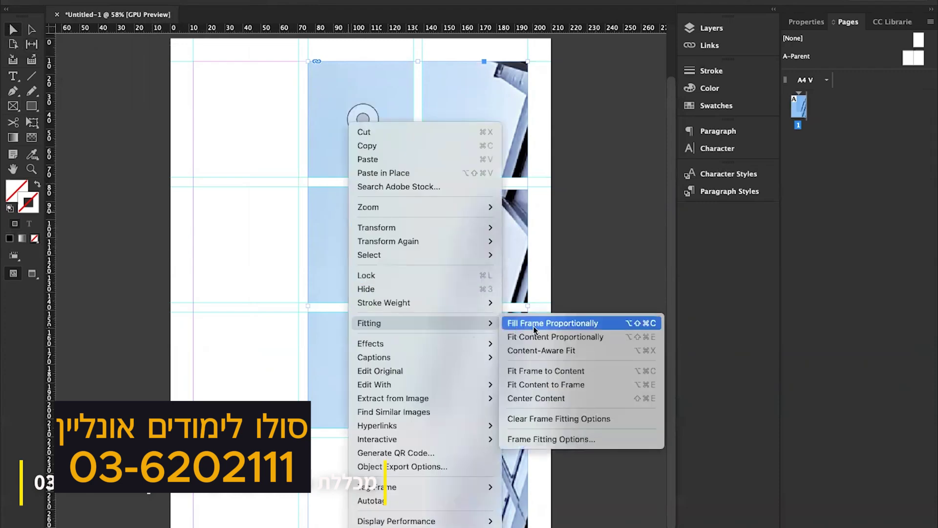
{"action": "left_click", "coordinate": [558, 325]}
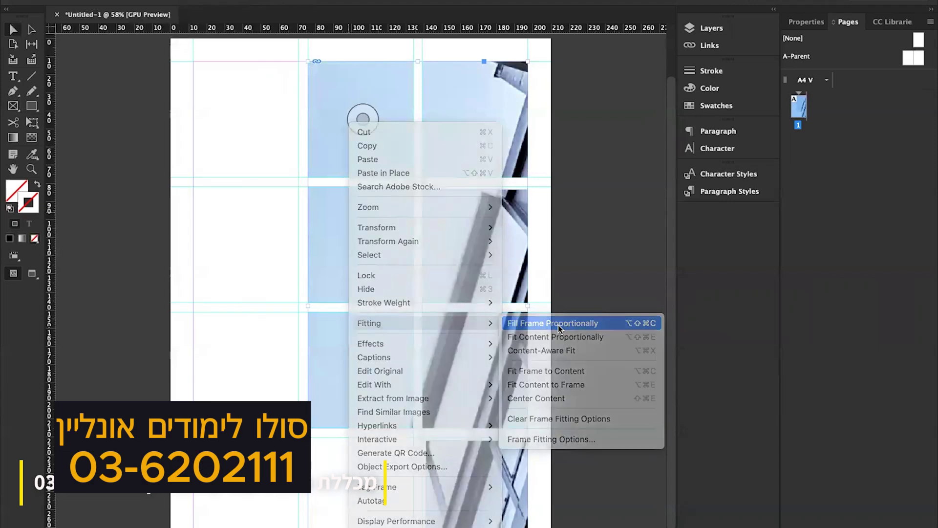
{"action": "left_click", "coordinate": [603, 316]}
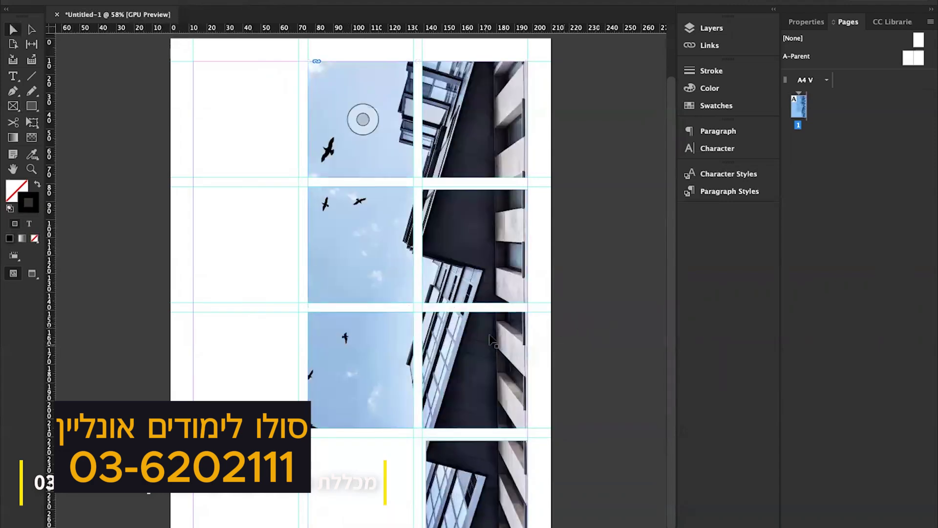
{"action": "left_click", "coordinate": [527, 269]}
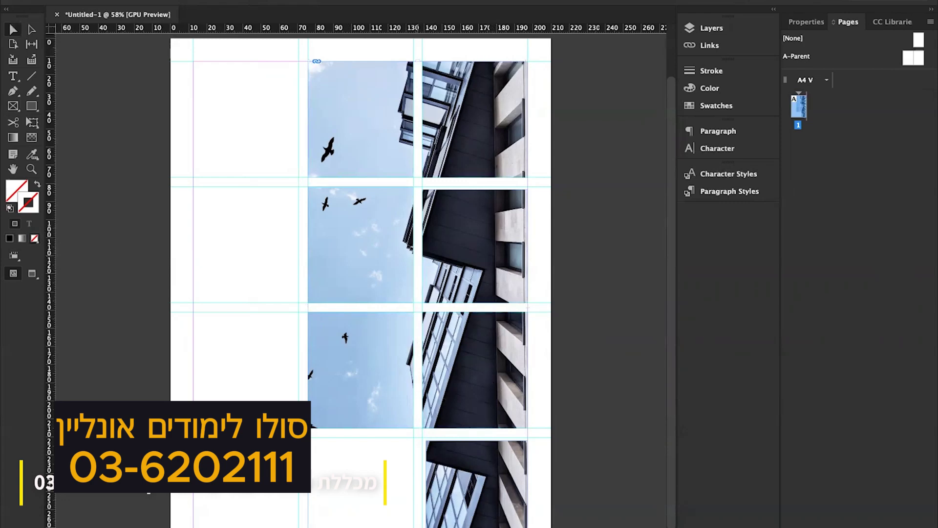
{"action": "right_click", "coordinate": [483, 122]}
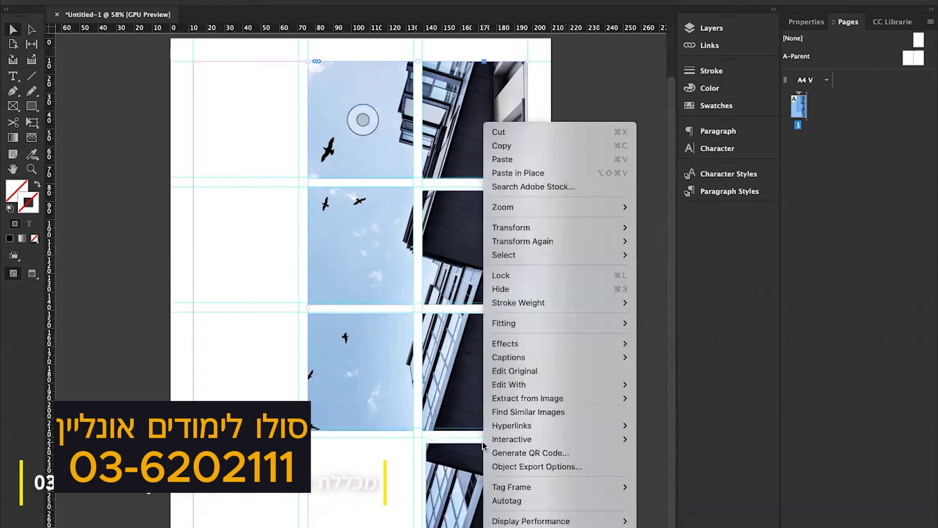
{"action": "mouse_move", "coordinate": [540, 323]}
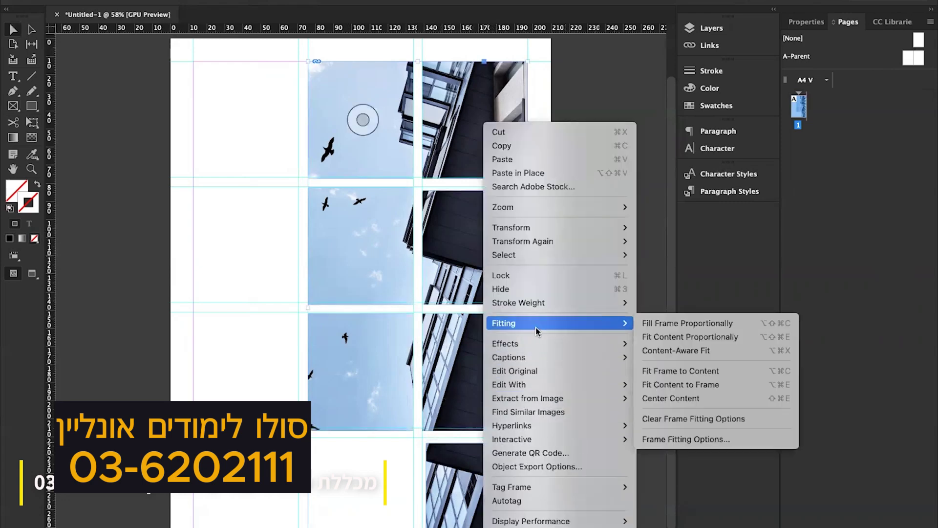
{"action": "left_click", "coordinate": [665, 323]}
{"action": "left_click", "coordinate": [575, 437]}
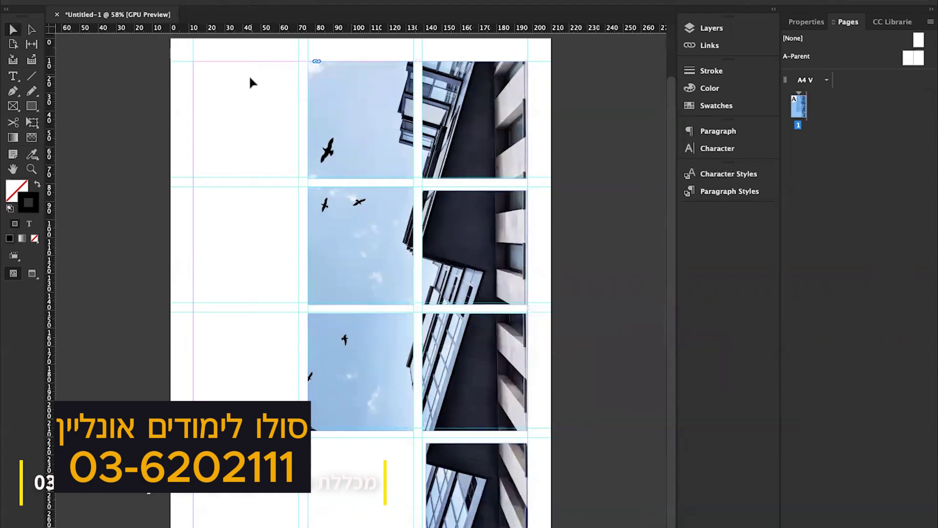
Step: Remove all existing ruler guides from the page using the Create Guides settings
{"action": "left_click", "coordinate": [147, 1]}
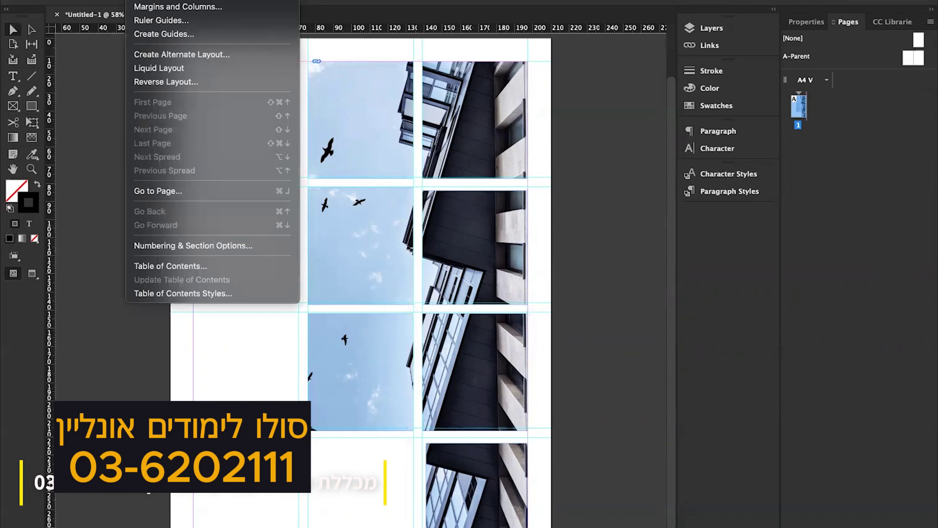
{"action": "left_click", "coordinate": [152, 34]}
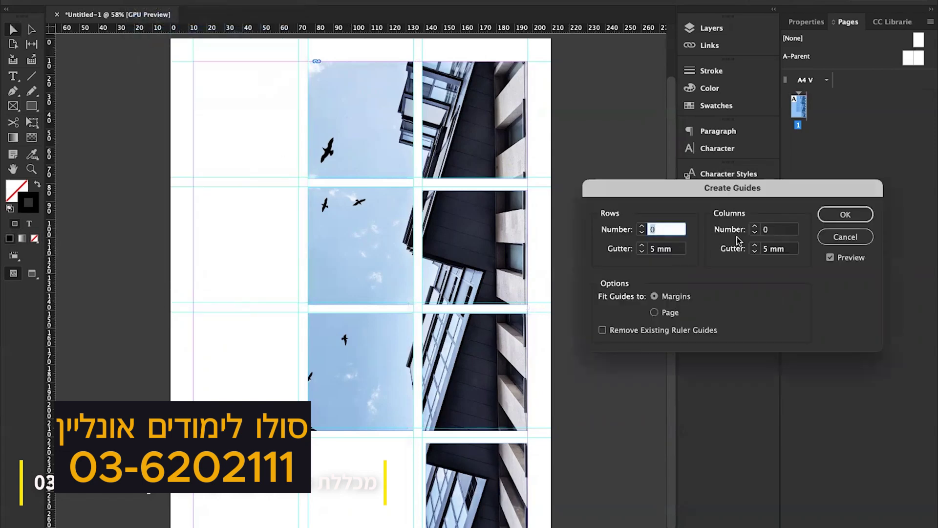
{"action": "left_click", "coordinate": [631, 331]}
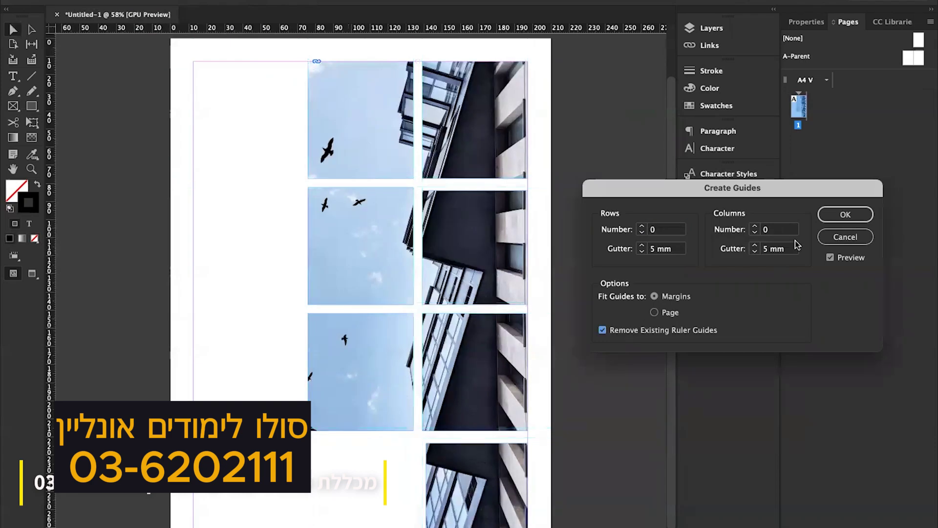
{"action": "left_click", "coordinate": [845, 214]}
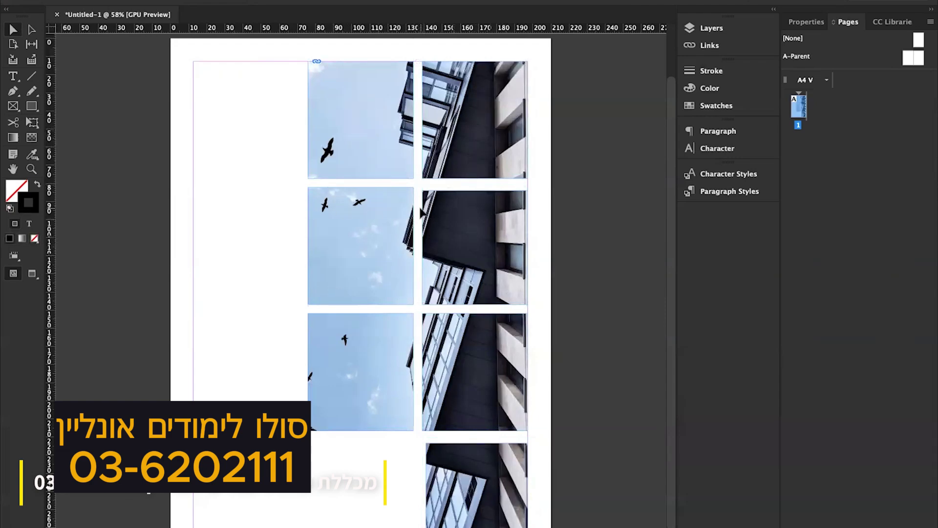
Step: Sample a colour theme from the building photo with the Color Theme tool, add it to the swatches and enlarge the swatch list
{"action": "left_click", "coordinate": [31, 156]}
{"action": "left_click", "coordinate": [76, 169]}
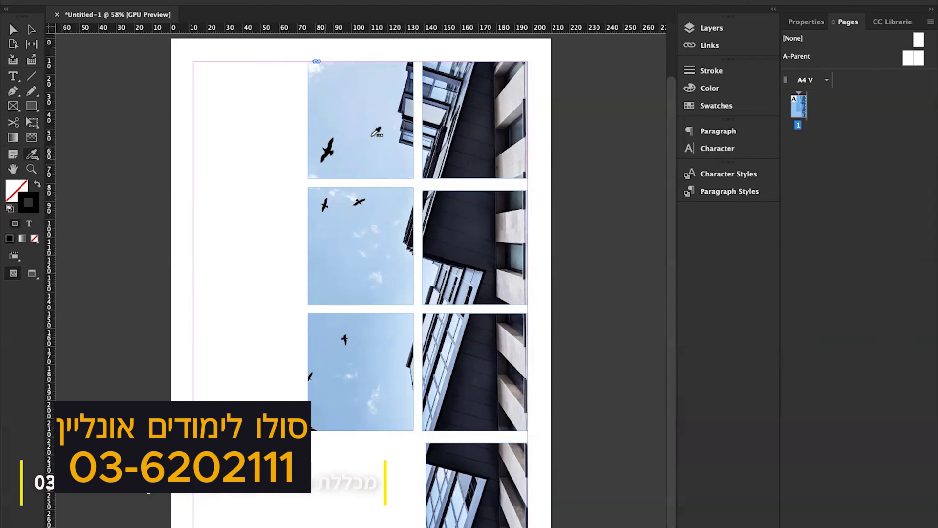
{"action": "left_click", "coordinate": [463, 303]}
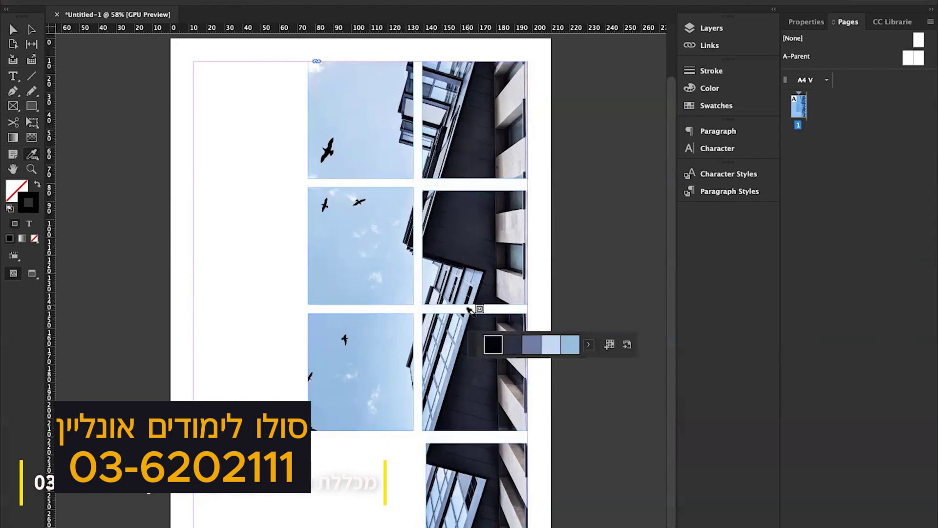
{"action": "left_click", "coordinate": [609, 345]}
{"action": "left_click", "coordinate": [715, 105]}
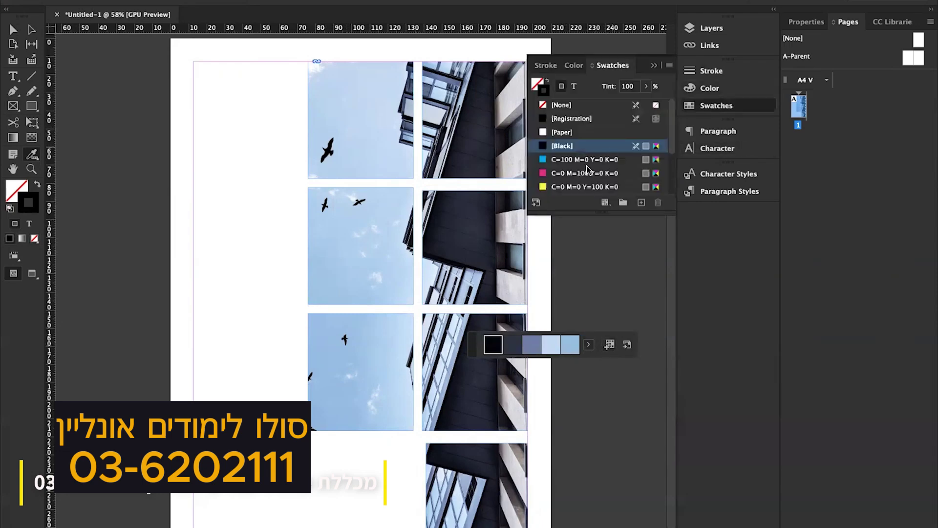
{"action": "left_click_drag", "start_coordinate": [596, 211], "coordinate": [599, 309]}
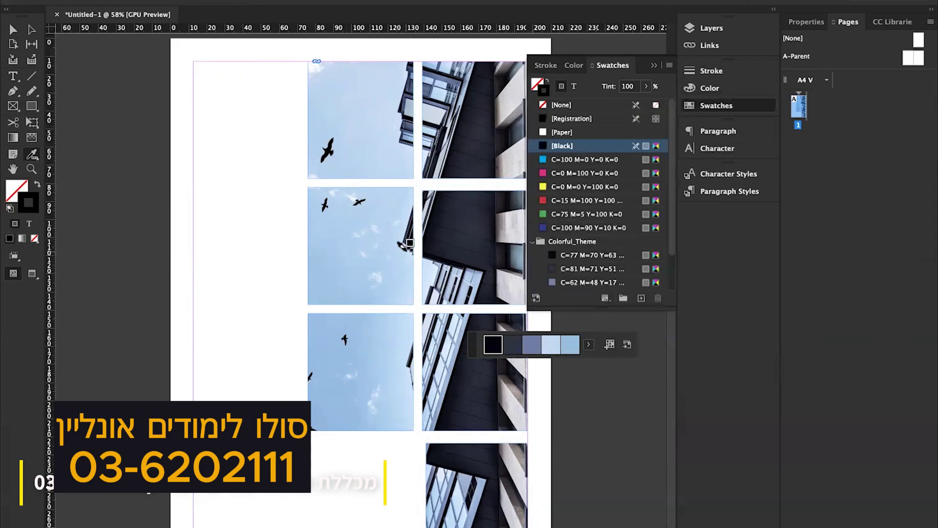
Step: Draw a rectangle from the page's upper-left corner and stretch it to cover the whole page
{"action": "scroll", "coordinate": [78, 171], "scroll_direction": "up", "scroll_amount": 2}
{"action": "left_click", "coordinate": [32, 110]}
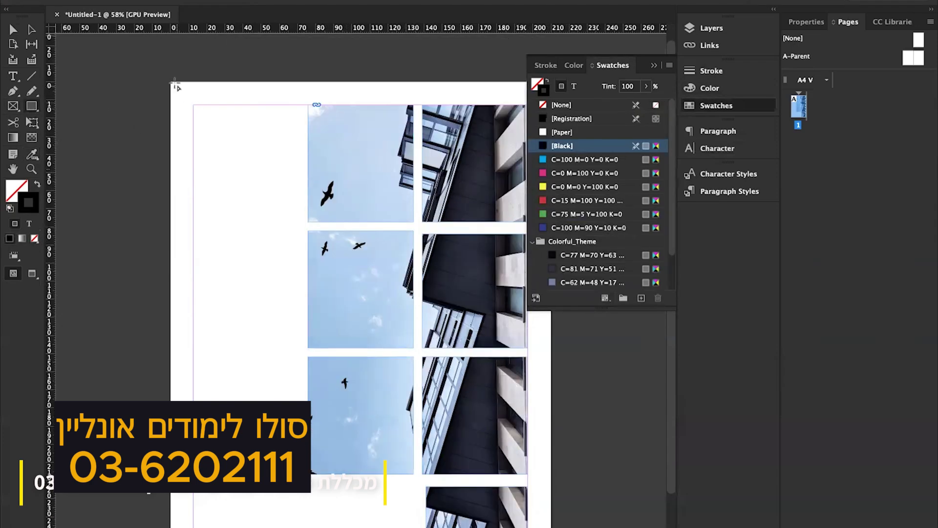
{"action": "left_click_drag", "start_coordinate": [171, 82], "coordinate": [537, 458]}
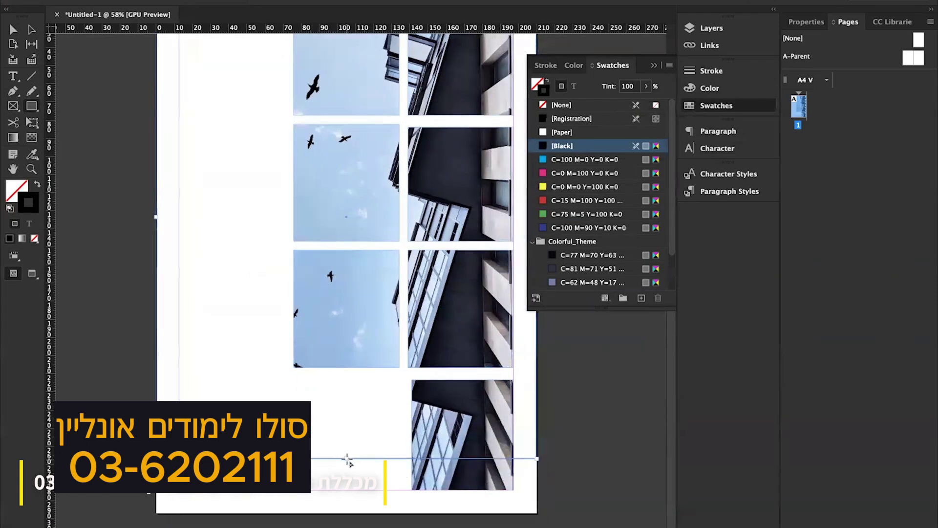
{"action": "key", "text": "v"}
{"action": "left_click_drag", "start_coordinate": [347, 459], "coordinate": [347, 513]}
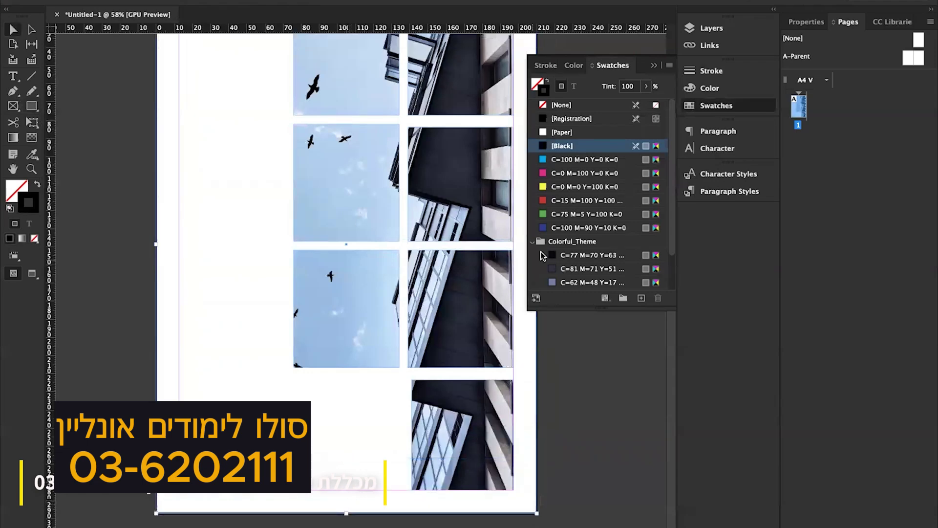
Step: Fill the page-sized rectangle with the dark blue C=81 M=71 Y=51 theme swatch, without a stroke, and send it to the back
{"action": "left_click", "coordinate": [592, 268]}
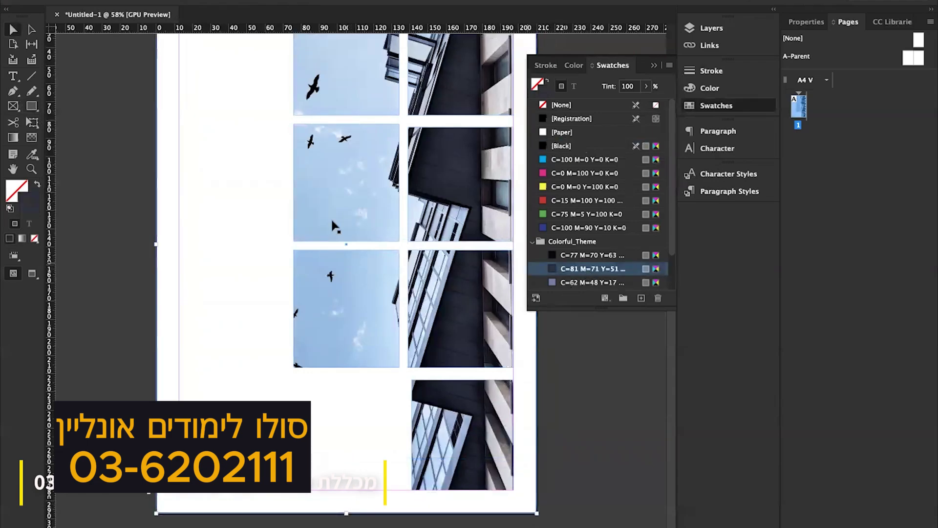
{"action": "left_click", "coordinate": [37, 184]}
{"action": "right_click", "coordinate": [233, 194]}
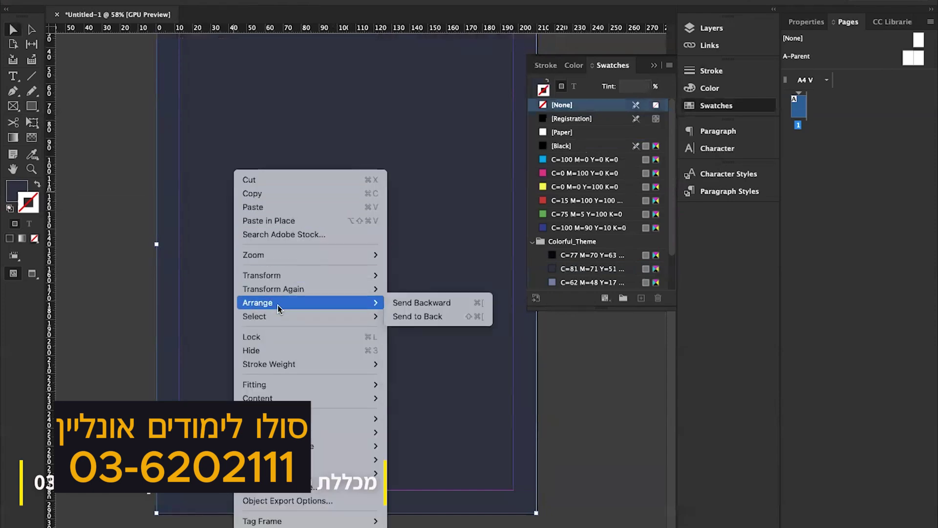
{"action": "left_click", "coordinate": [399, 315]}
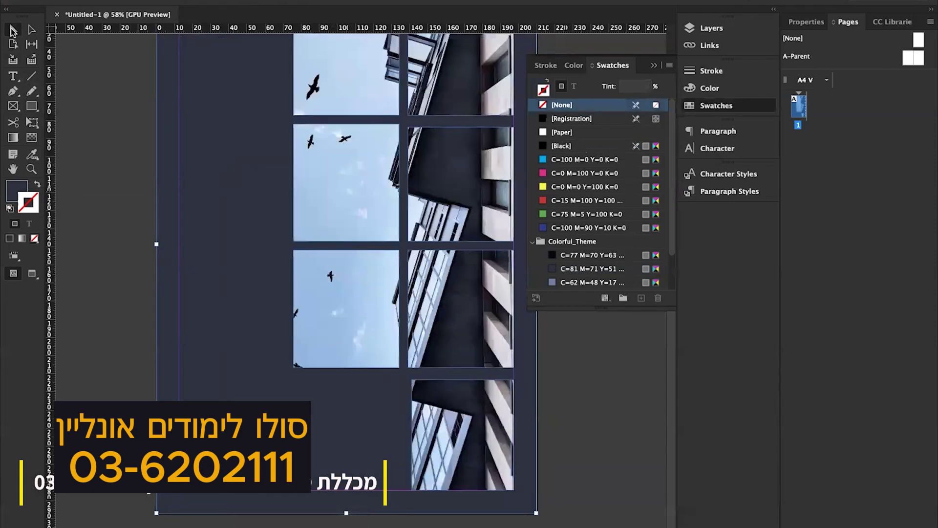
Step: Deselect the background, close the swatches and view the page in Preview and Presentation mode
{"action": "left_click", "coordinate": [241, 148]}
{"action": "mouse_move", "coordinate": [241, 148]}
{"action": "left_mouse_down"}
{"action": "mouse_move", "coordinate": [248, 227]}
{"action": "mouse_move", "coordinate": [269, 206]}
{"action": "left_mouse_up"}
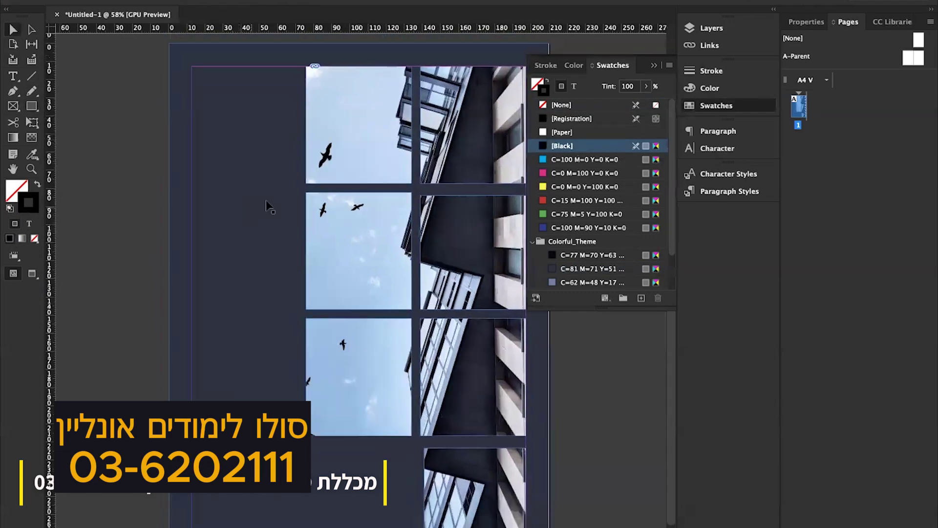
{"action": "left_click", "coordinate": [73, 307]}
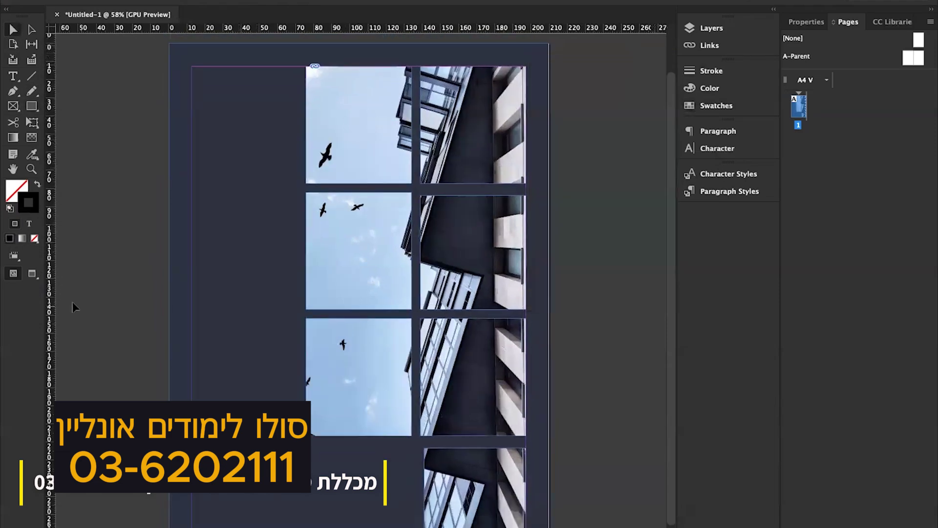
{"action": "left_click", "coordinate": [32, 275]}
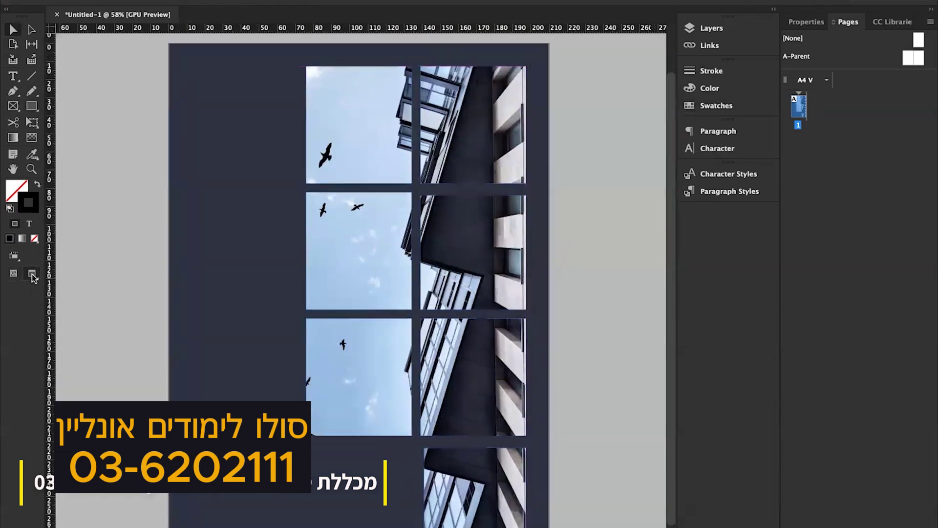
{"action": "left_click", "coordinate": [33, 276]}
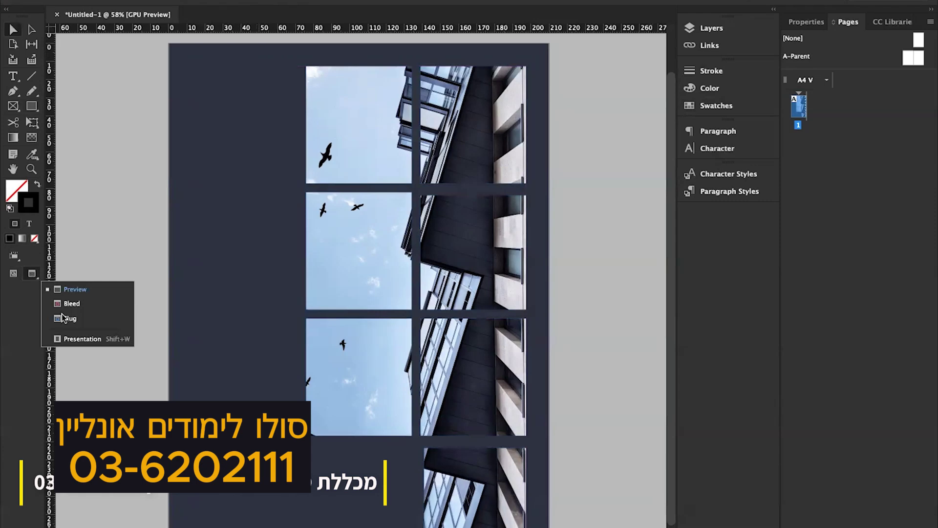
{"action": "left_click", "coordinate": [73, 337]}
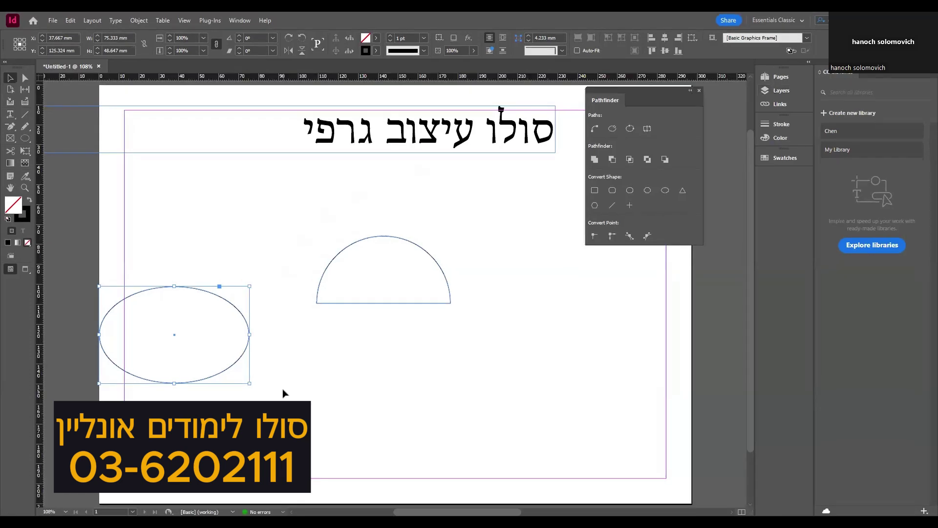
Step: Move the ellipse to about X 0, Y 73 mm and the semicircle to about X 109, Y 64 mm
{"action": "left_click_drag", "start_coordinate": [285, 390], "coordinate": [158, 204]}
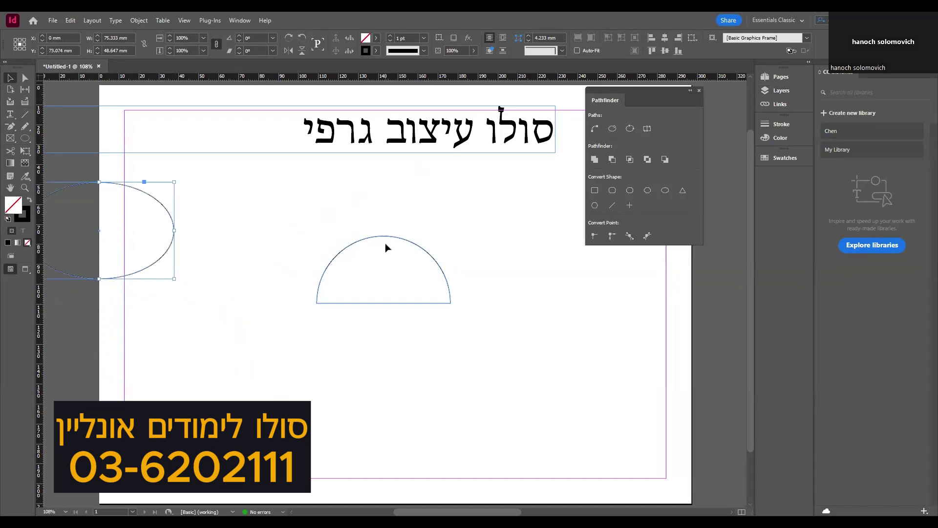
{"action": "left_click_drag", "start_coordinate": [386, 238], "coordinate": [346, 188]}
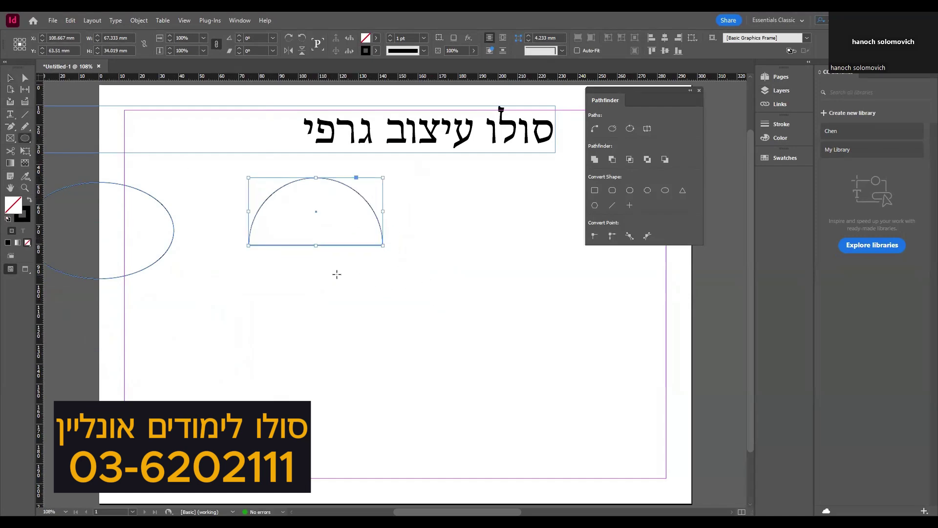
Step: Draw a circle about 58.5 mm wide below the semicircle and a rectangle about 122 by 39 mm overlapping its lower part
{"action": "left_click_drag", "start_coordinate": [335, 274], "coordinate": [482, 391]}
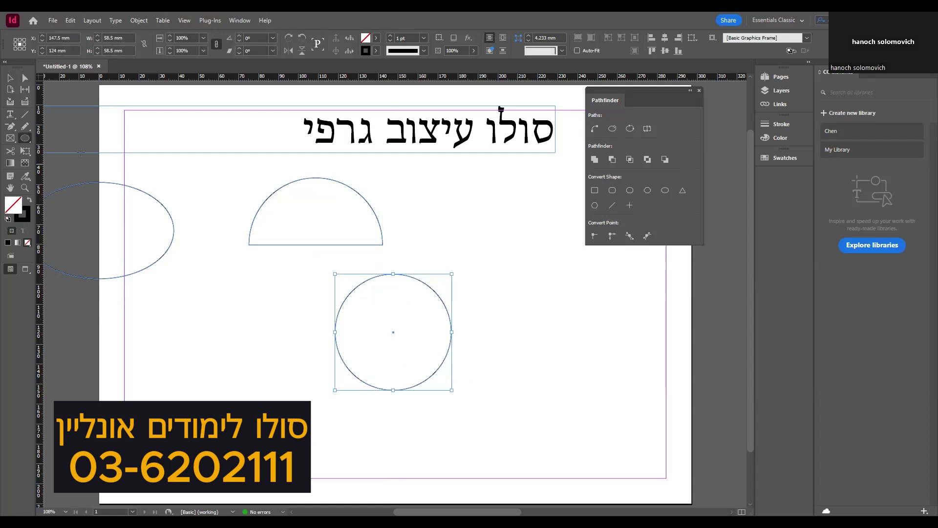
{"action": "left_click_drag", "start_coordinate": [25, 138], "coordinate": [75, 151]}
{"action": "mouse_move", "coordinate": [268, 353]}
{"action": "left_mouse_down"}
{"action": "mouse_move", "coordinate": [321, 354]}
{"action": "mouse_move", "coordinate": [512, 431]}
{"action": "left_mouse_up"}
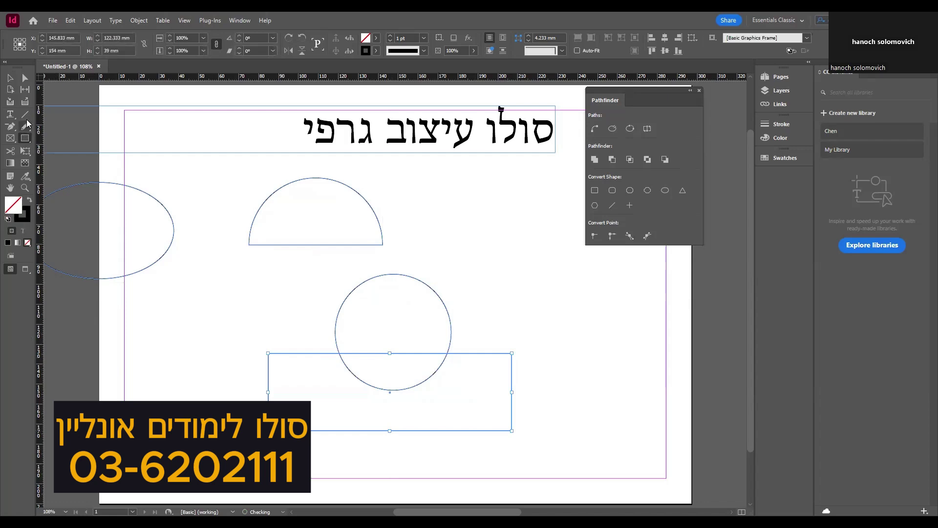
Step: Move the circle down so its centre lies on the rectangle's upper edge, at about X 147.25, Y 134.5 mm
{"action": "key", "text": "v"}
{"action": "left_click", "coordinate": [428, 312]}
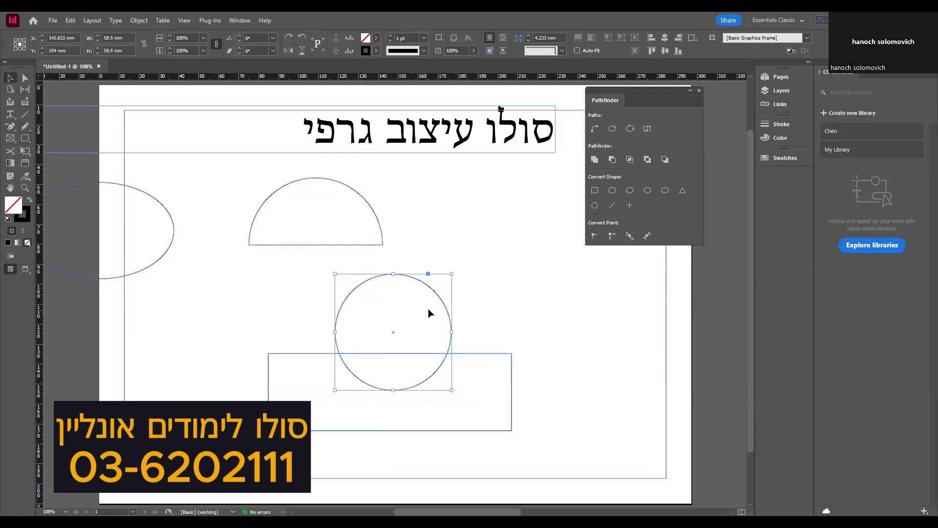
{"action": "left_click", "coordinate": [493, 381]}
{"action": "left_click", "coordinate": [399, 303]}
{"action": "left_click_drag", "start_coordinate": [405, 276], "coordinate": [406, 298]}
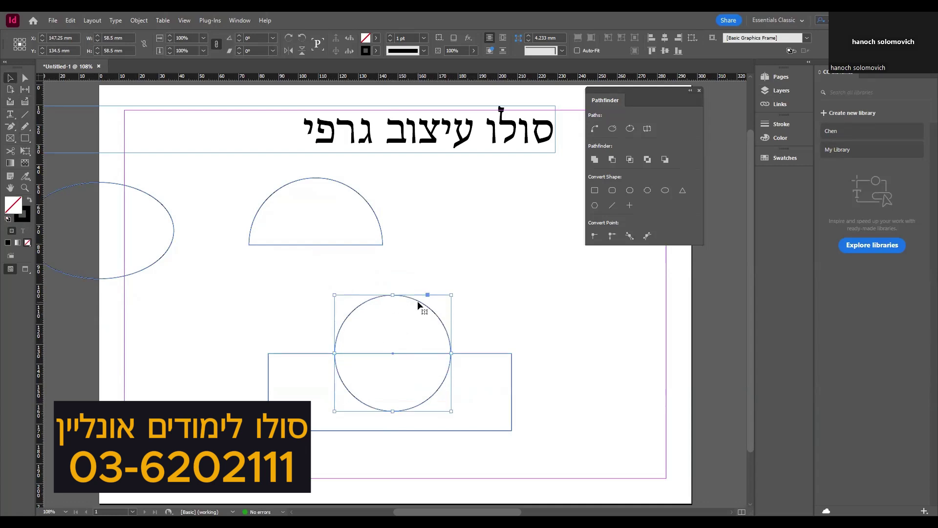
Step: Check the circle's alignment with the rectangle's upper edge up close and shift it slightly left to about X 146.55 mm
{"action": "key", "text": "ctrl+equal"}
{"action": "key", "text": "ctrl+equal"}
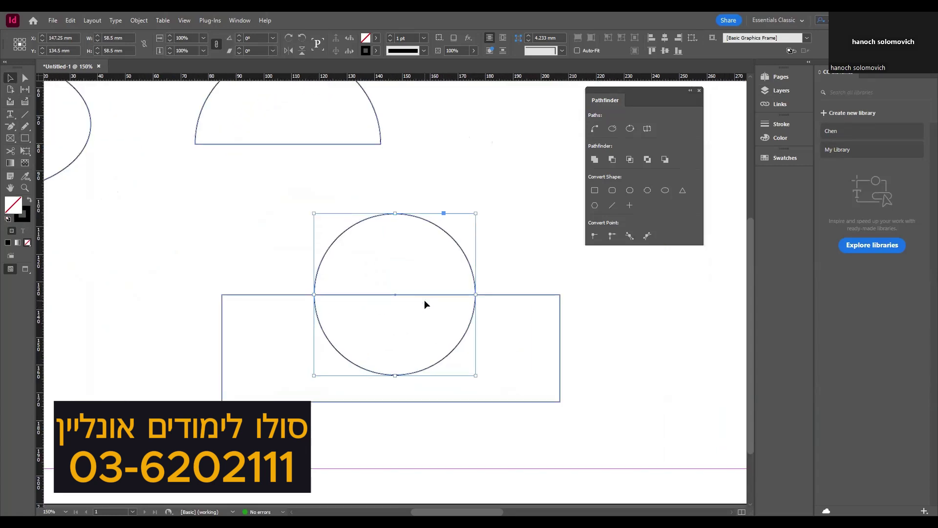
{"action": "key", "text": "ctrl+equal"}
{"action": "key", "text": "ctrl+equal"}
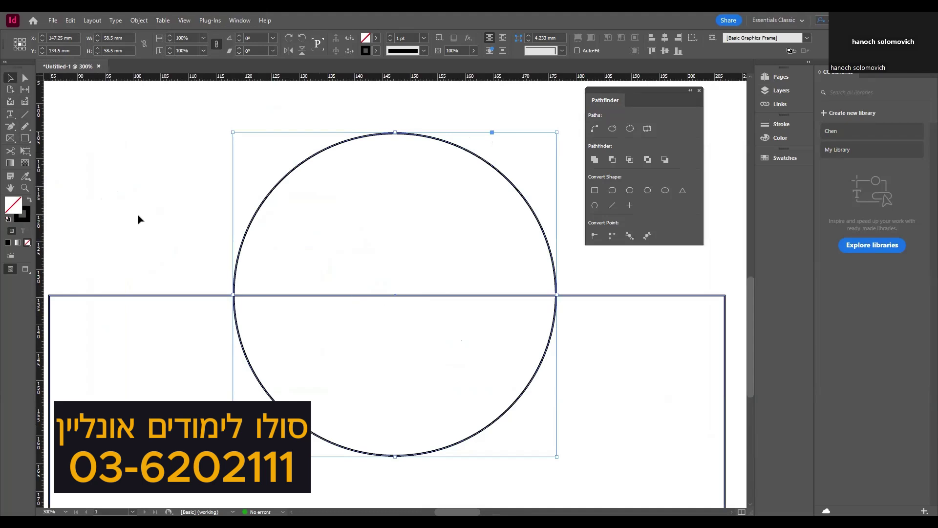
{"action": "left_click", "coordinate": [138, 220]}
{"action": "left_click", "coordinate": [341, 219]}
{"action": "mouse_move", "coordinate": [361, 141]}
{"action": "left_mouse_down"}
{"action": "mouse_move", "coordinate": [356, 130]}
{"action": "mouse_move", "coordinate": [355, 142]}
{"action": "left_mouse_up"}
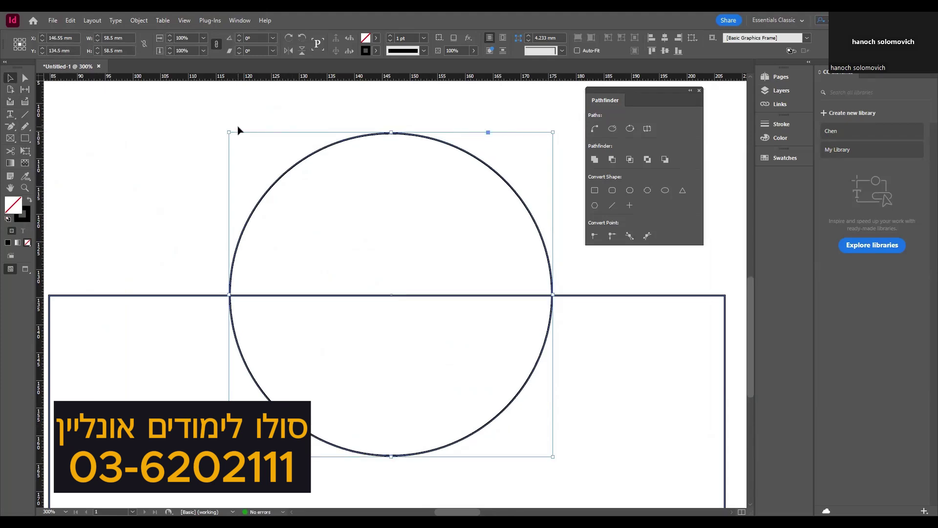
Step: Try subtracting the rectangle from the circle with Pathfinder
{"action": "left_click_drag", "start_coordinate": [185, 202], "coordinate": [345, 369]}
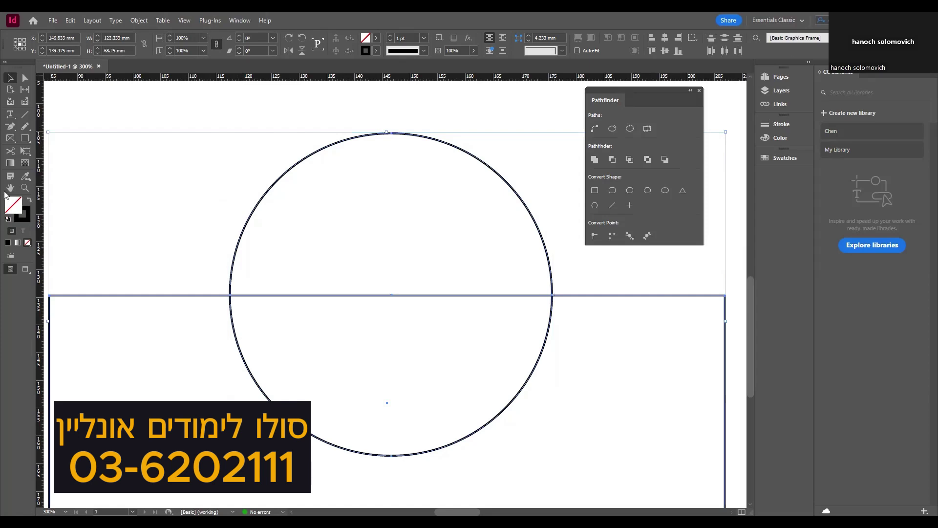
{"action": "double_click", "coordinate": [11, 190]}
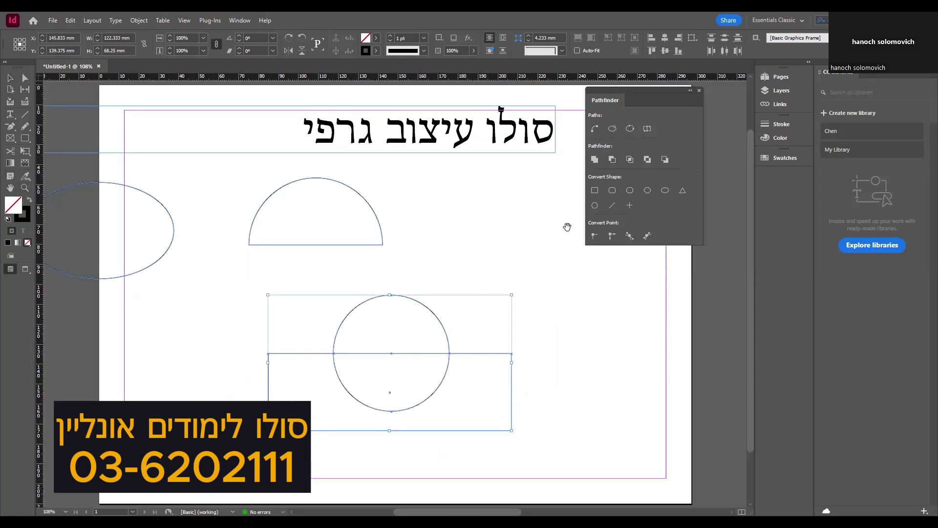
{"action": "key", "text": "v"}
{"action": "left_click", "coordinate": [612, 161]}
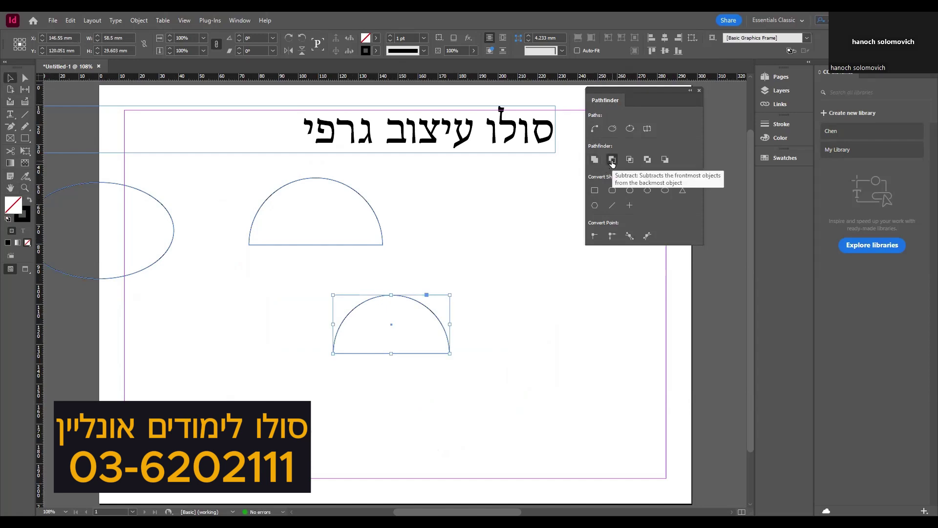
{"action": "key", "text": "ctrl+z"}
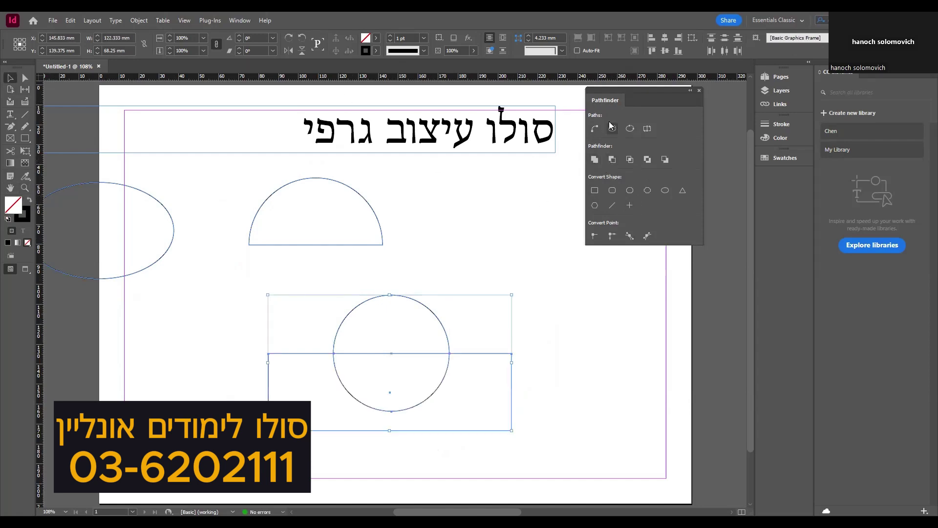
Step: Subtract the rectangle from the circle with Pathfinder and move the resulting semicircle to about X 97, Y 110 mm
{"action": "left_click", "coordinate": [243, 21]}
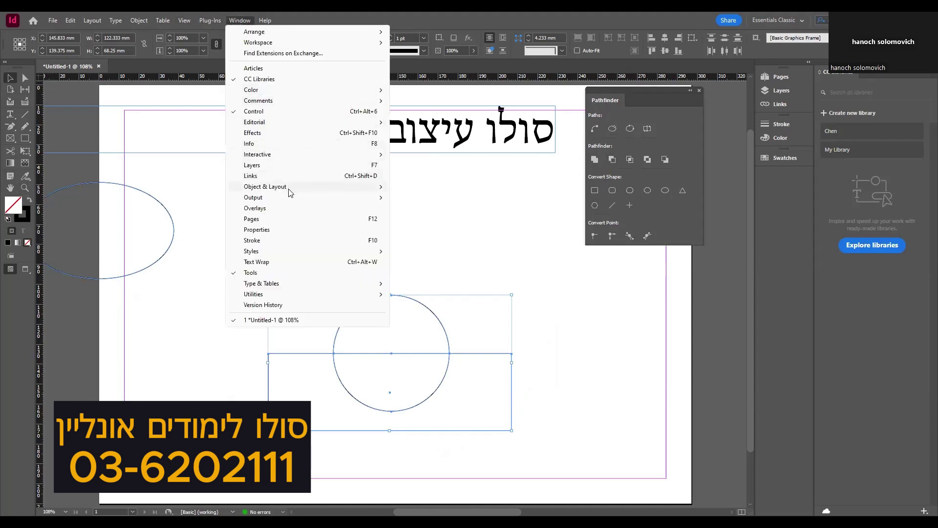
{"action": "mouse_move", "coordinate": [283, 193]}
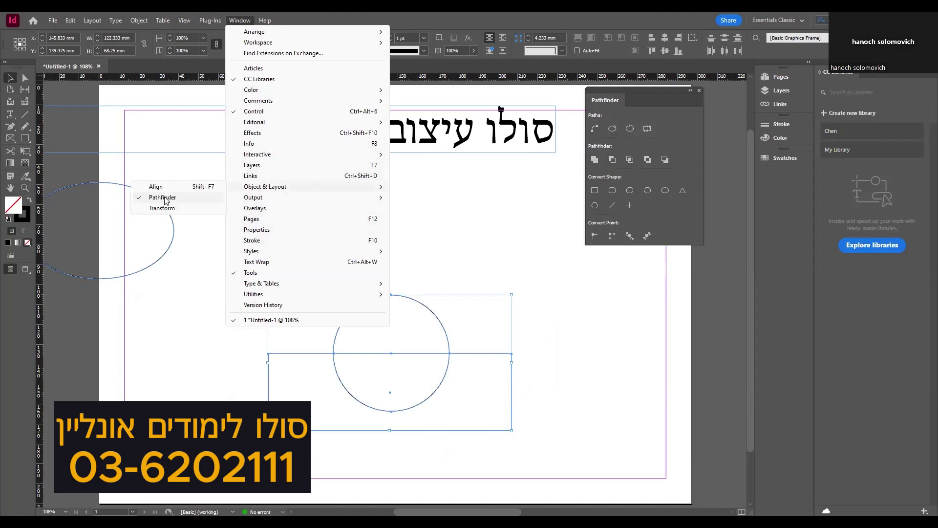
{"action": "left_click_drag", "start_coordinate": [456, 267], "coordinate": [390, 358]}
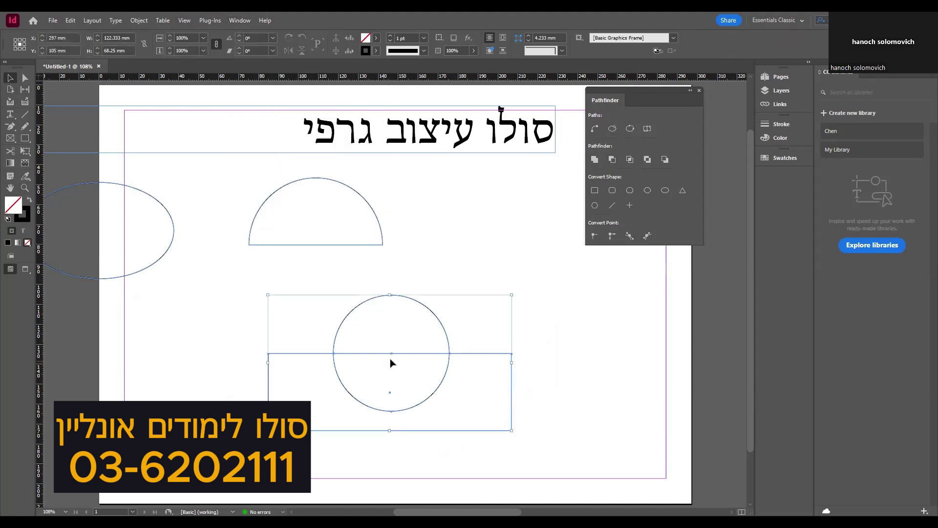
{"action": "left_click_drag", "start_coordinate": [501, 260], "coordinate": [394, 391]}
{"action": "left_click", "coordinate": [611, 162]}
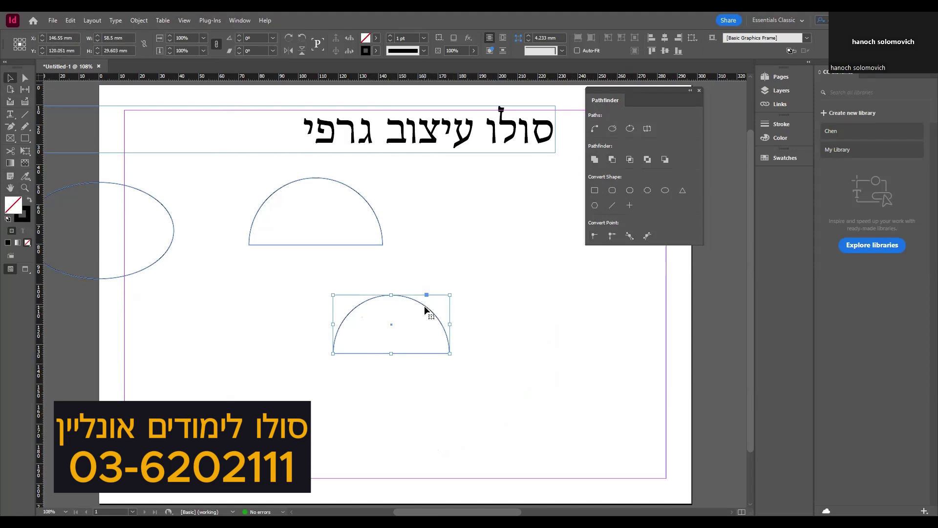
{"action": "left_click_drag", "start_coordinate": [422, 308], "coordinate": [318, 286]}
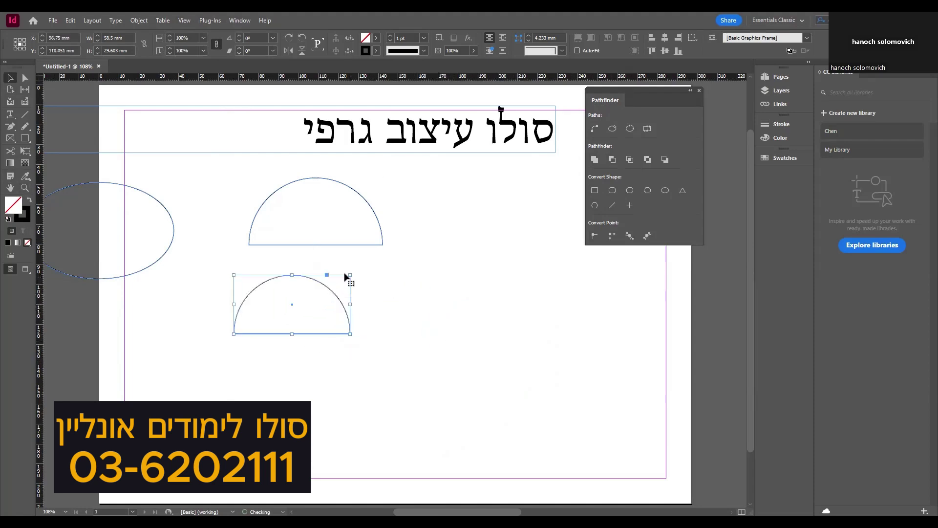
Step: Draw a nearly square text frame beside the lower semicircle with the Type tool
{"action": "left_click", "coordinate": [10, 114]}
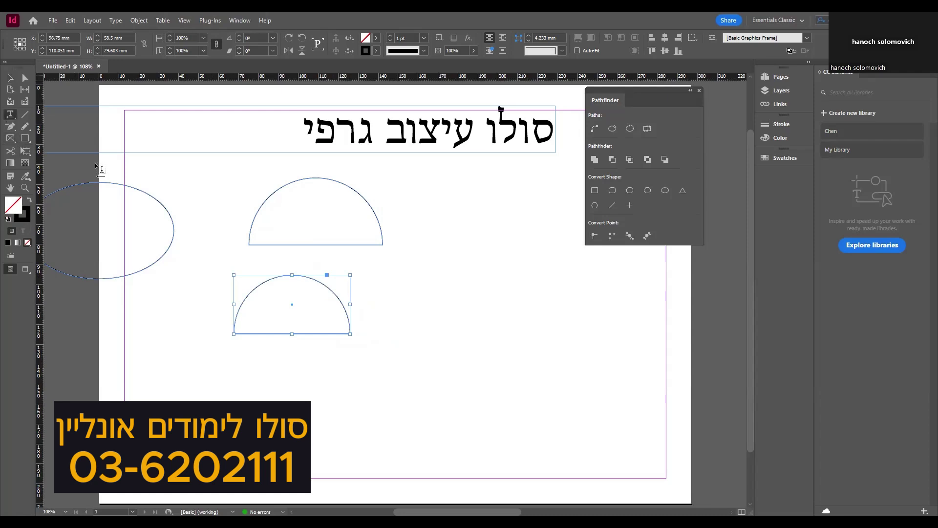
{"action": "left_click_drag", "start_coordinate": [411, 274], "coordinate": [516, 374]}
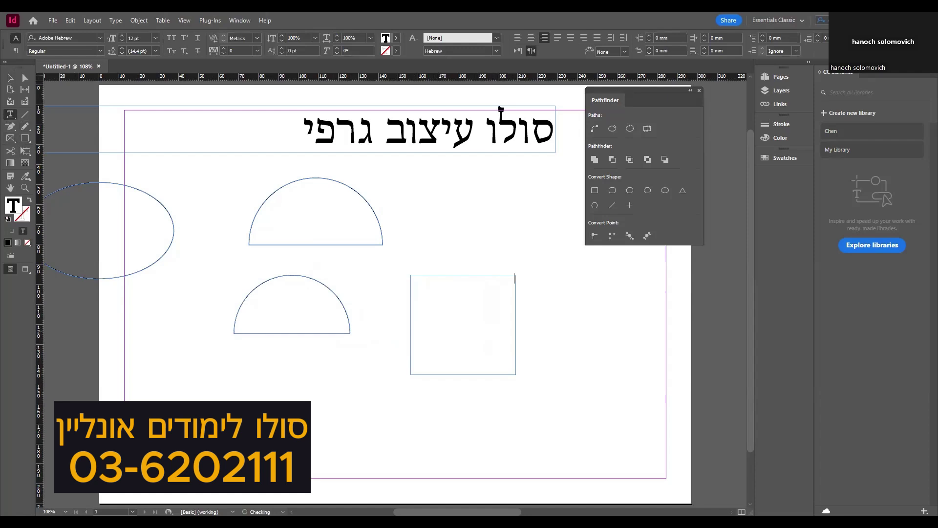
Step: Enter the letter G in the new text frame and convert the frame's text to outlines
{"action": "type", "text": "G"}
{"action": "left_click", "coordinate": [9, 80]}
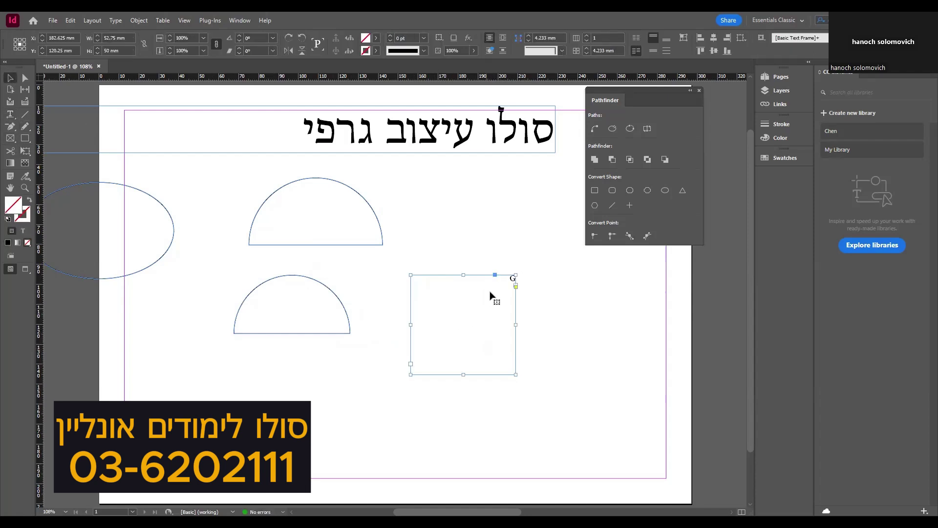
{"action": "left_click", "coordinate": [114, 21]}
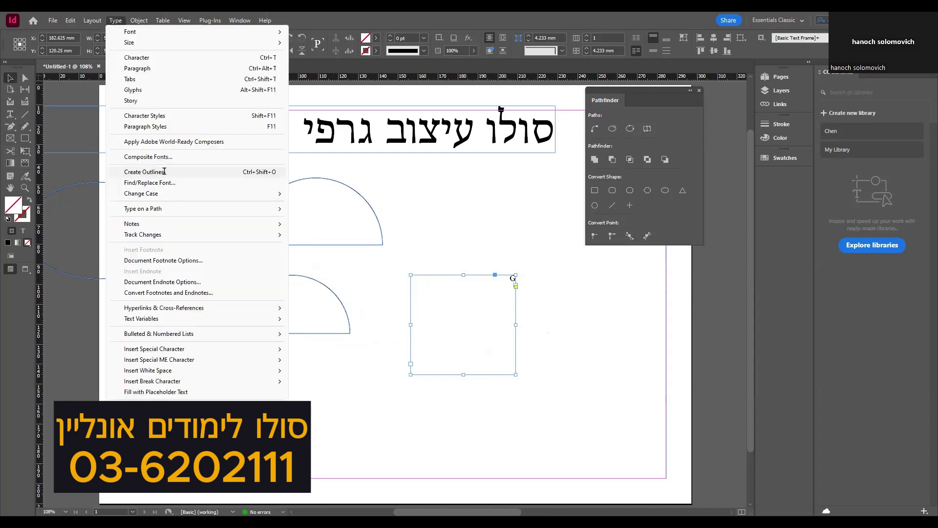
{"action": "left_click", "coordinate": [165, 171]}
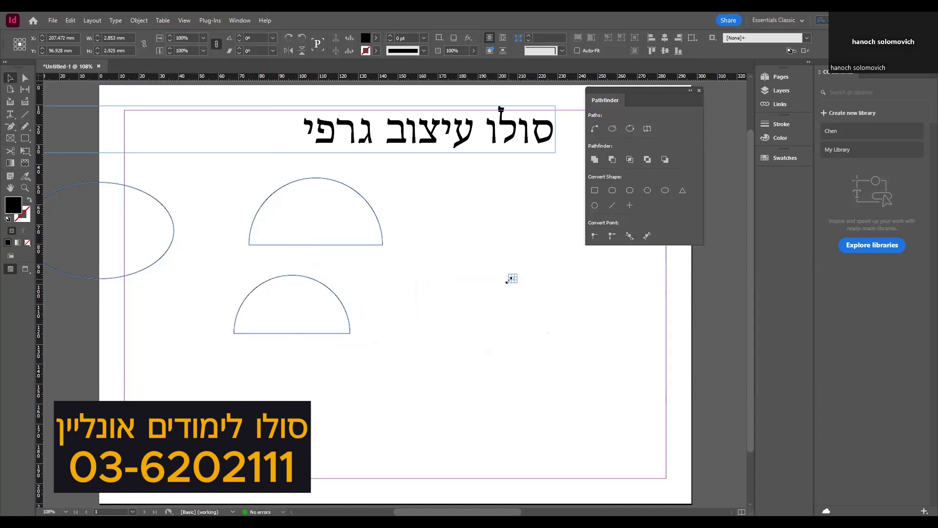
Step: Enlarge the outlined G to about 106.5 mm wide and 109 mm high beside the semicircles
{"action": "left_click_drag", "start_coordinate": [510, 281], "coordinate": [367, 430]}
{"action": "left_click_drag", "start_coordinate": [486, 276], "coordinate": [506, 195]}
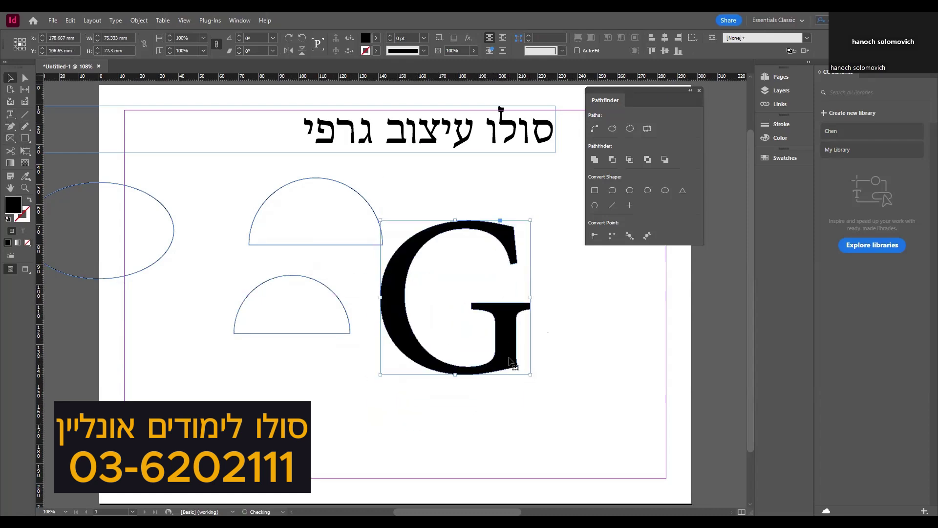
{"action": "left_click_drag", "start_coordinate": [530, 373], "coordinate": [590, 435]}
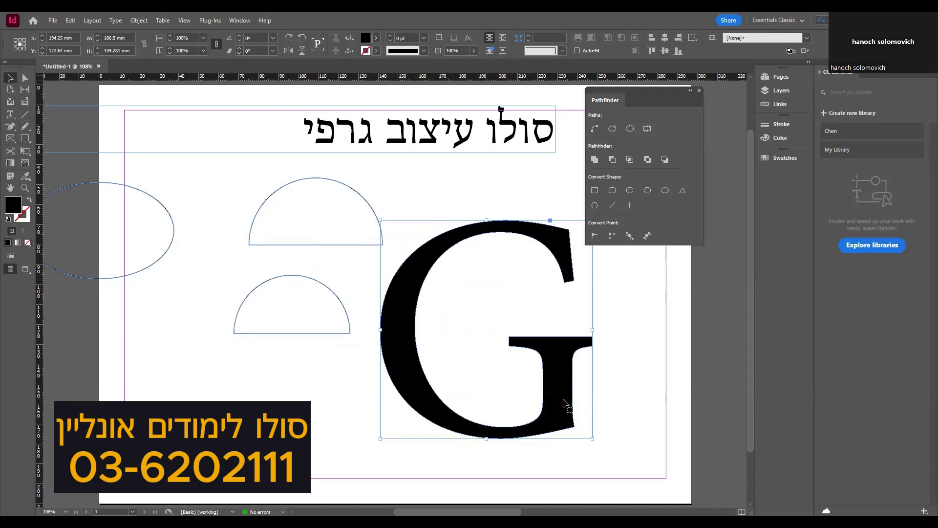
{"action": "key", "text": "ctrl+alt+shift+e"}
Step: Rotate the lower semicircle 23°, overlap it with the G's left curve and merge both shapes with Pathfinder Add
{"action": "left_click_drag", "start_coordinate": [329, 289], "coordinate": [370, 258]}
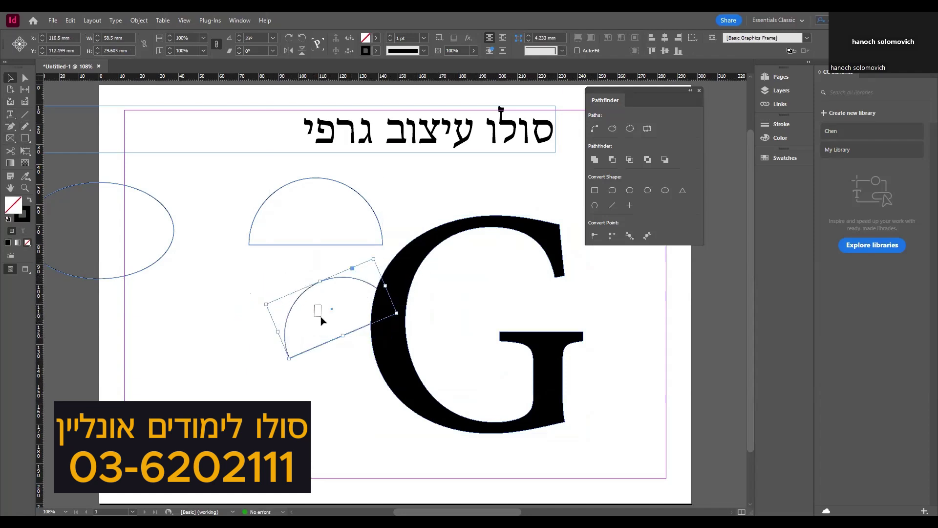
{"action": "left_click_drag", "start_coordinate": [302, 297], "coordinate": [308, 305]}
{"action": "left_click_drag", "start_coordinate": [250, 265], "coordinate": [422, 383]}
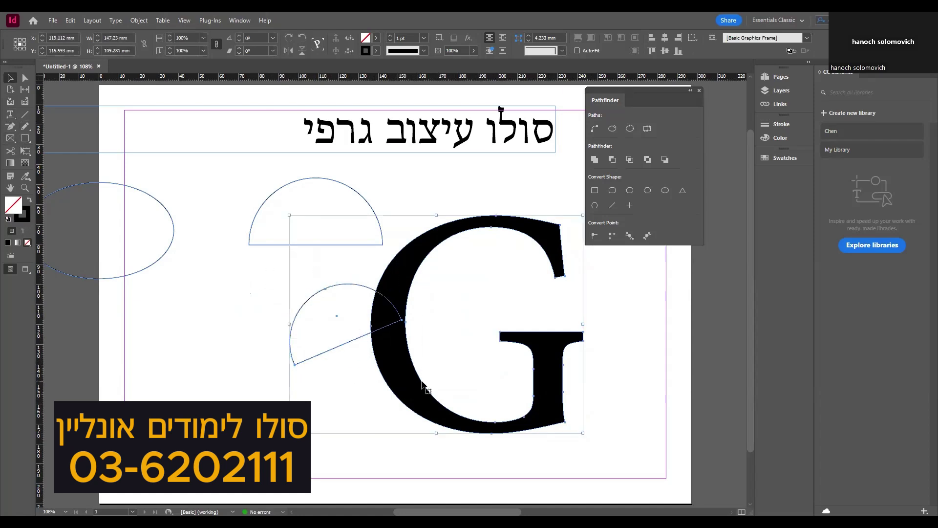
{"action": "left_click", "coordinate": [595, 159]}
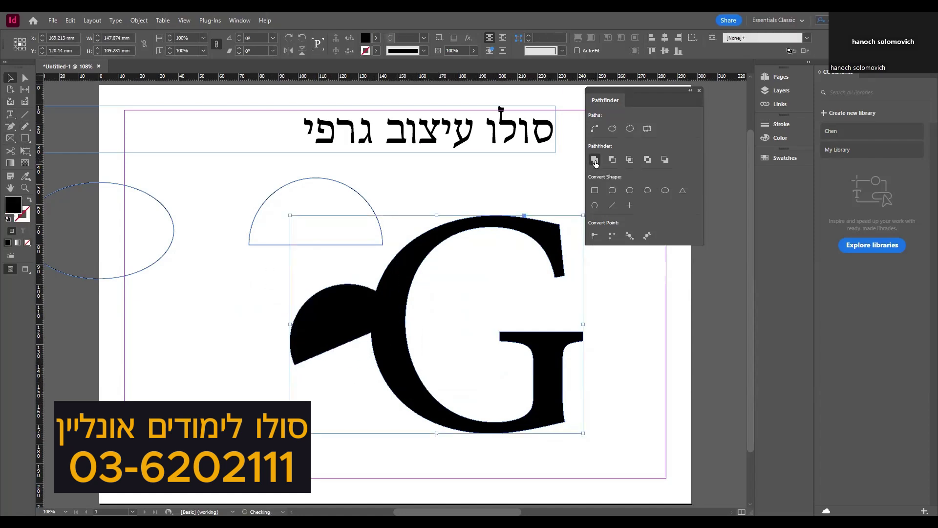
Step: Move the upper semicircle off the page to about X -13.7 mm and shift the merged G shape to about X 158, Y 114 mm
{"action": "left_click_drag", "start_coordinate": [241, 180], "coordinate": [264, 219]}
{"action": "left_click_drag", "start_coordinate": [356, 195], "coordinate": [90, 220]}
{"action": "left_click_drag", "start_coordinate": [465, 331], "coordinate": [381, 320]}
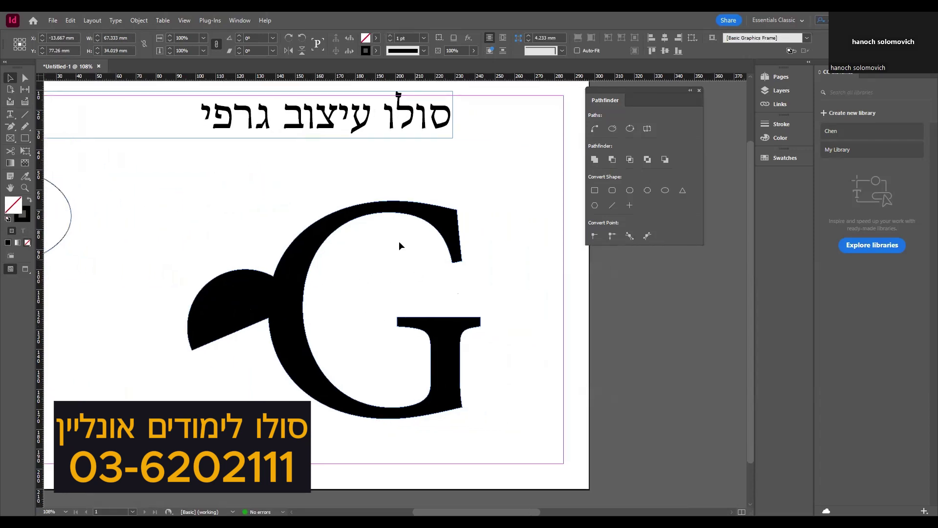
{"action": "left_click_drag", "start_coordinate": [437, 378], "coordinate": [416, 367]}
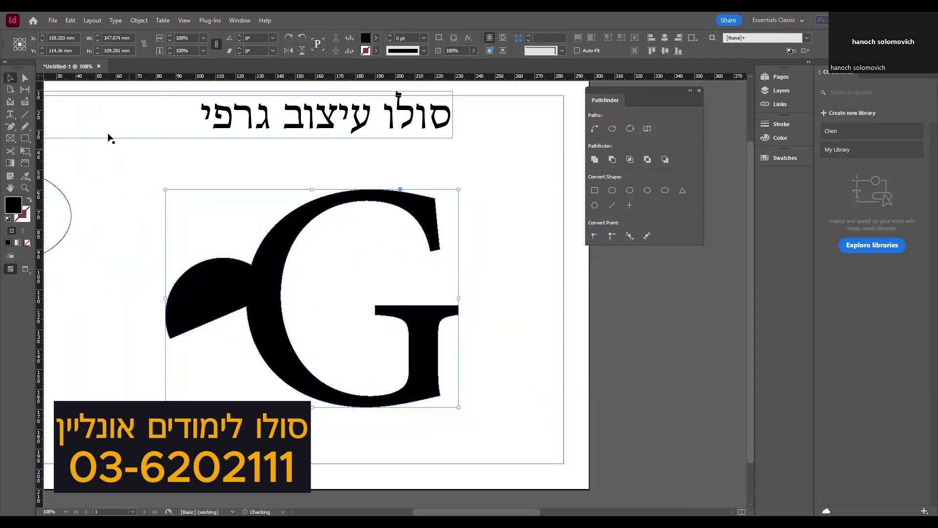
Step: Draw a hexagon about 50 by 34 mm over the G's lower-right foot and subtract it from the G with Pathfinder
{"action": "left_click", "coordinate": [25, 141]}
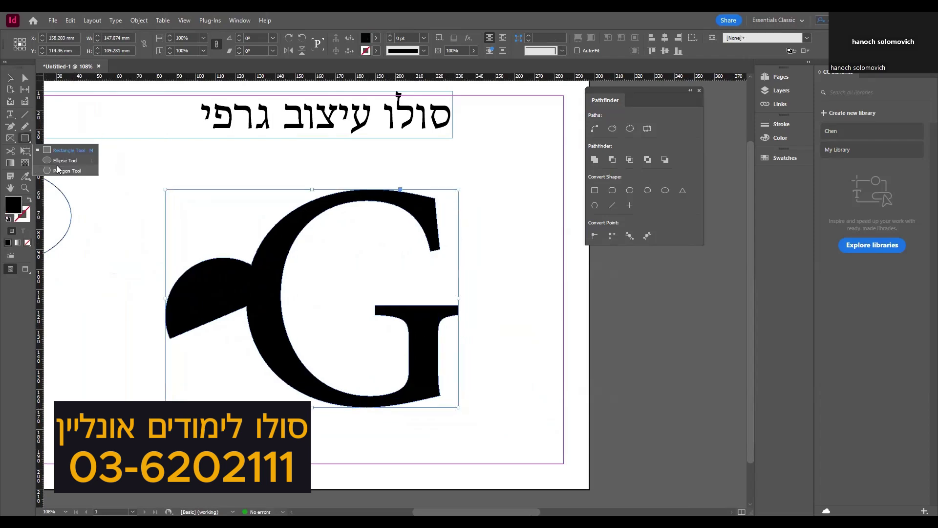
{"action": "left_click", "coordinate": [57, 170]}
{"action": "left_click_drag", "start_coordinate": [509, 363], "coordinate": [409, 432]}
{"action": "left_click", "coordinate": [10, 77]}
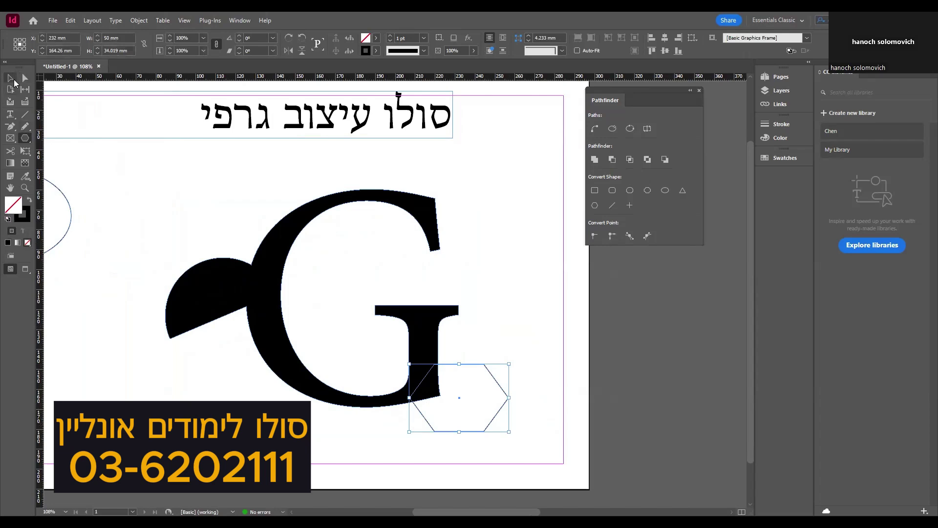
{"action": "left_click_drag", "start_coordinate": [538, 391], "coordinate": [412, 330]}
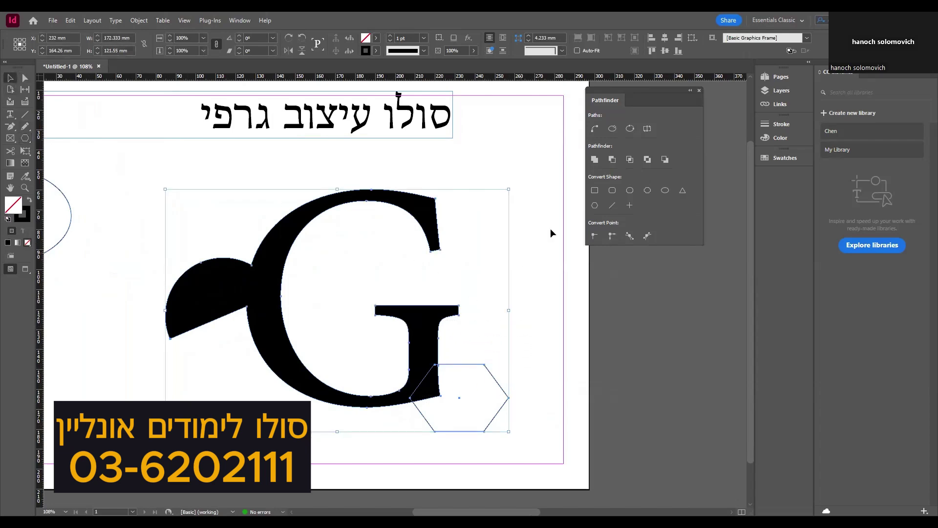
{"action": "left_click", "coordinate": [612, 160]}
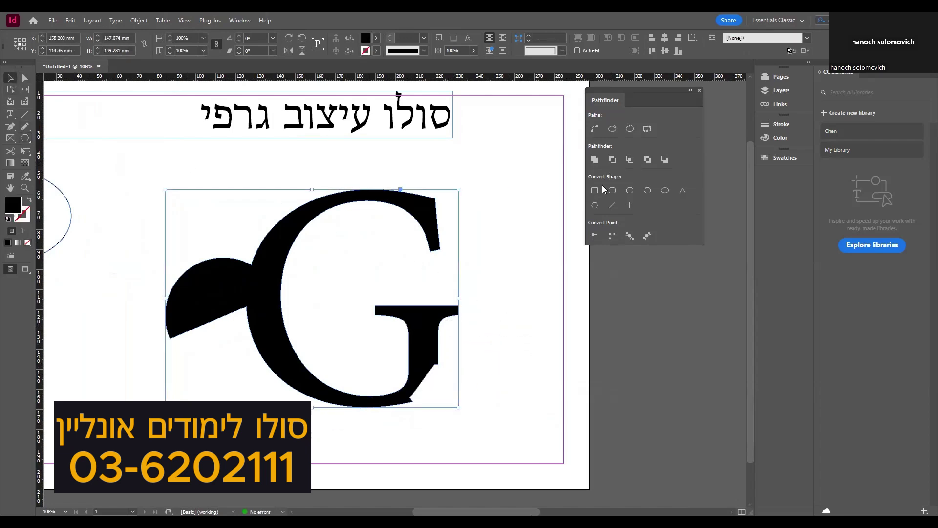
{"action": "left_click", "coordinate": [136, 20]}
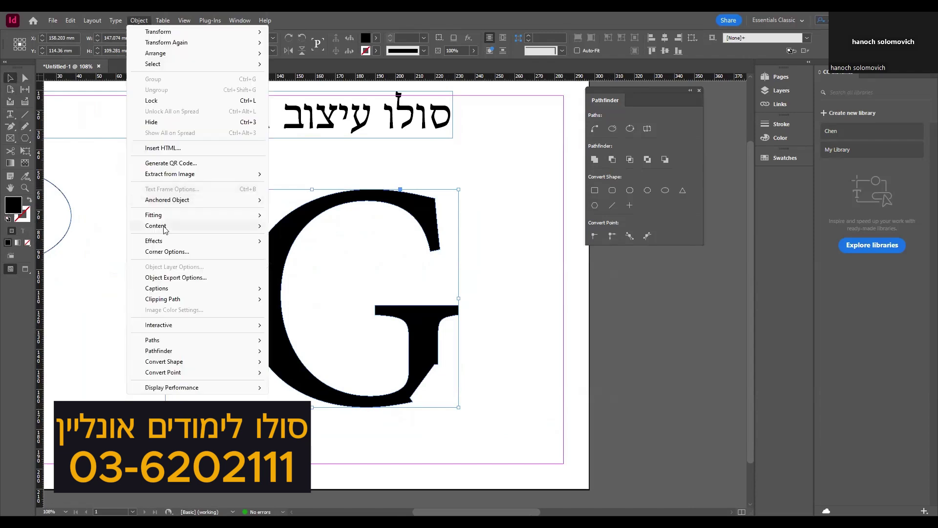
{"action": "mouse_move", "coordinate": [164, 241]}
{"action": "left_click", "coordinate": [386, 257]}
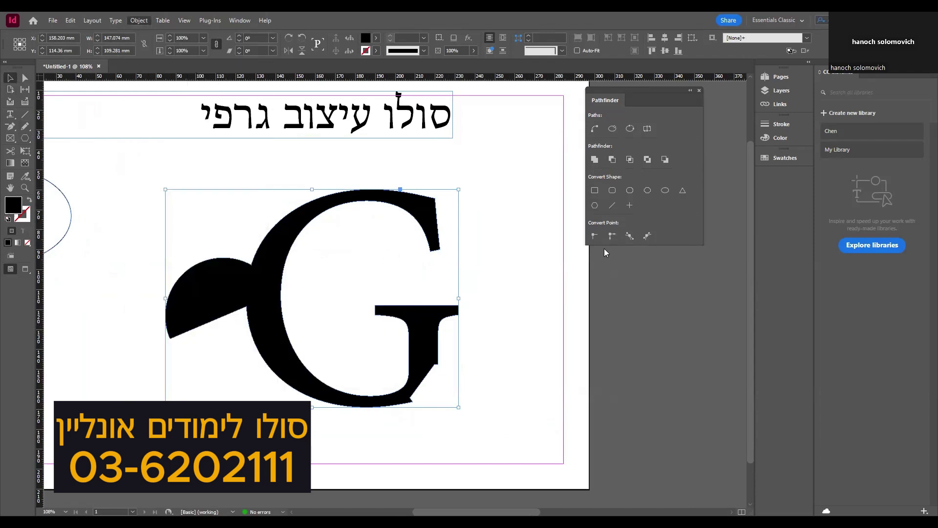
{"action": "left_click", "coordinate": [757, 280]}
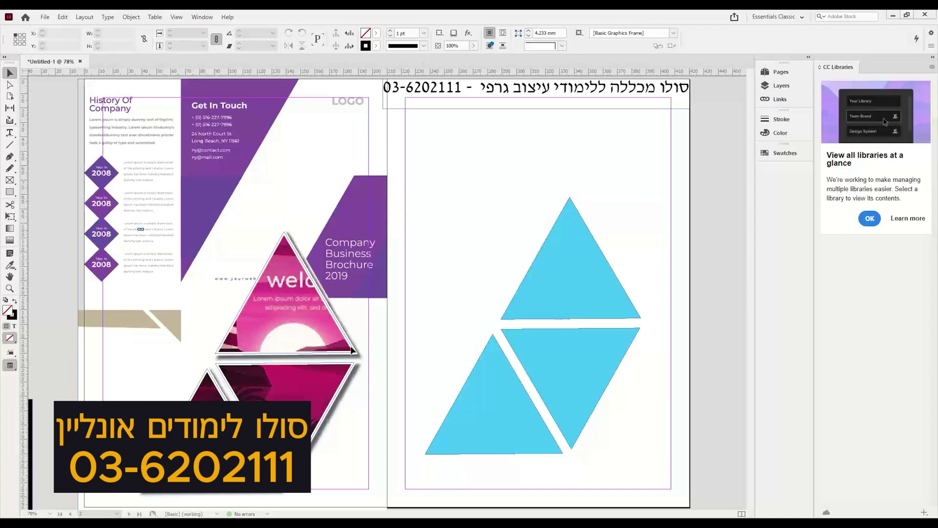
{"action": "left_click", "coordinate": [537, 294]}
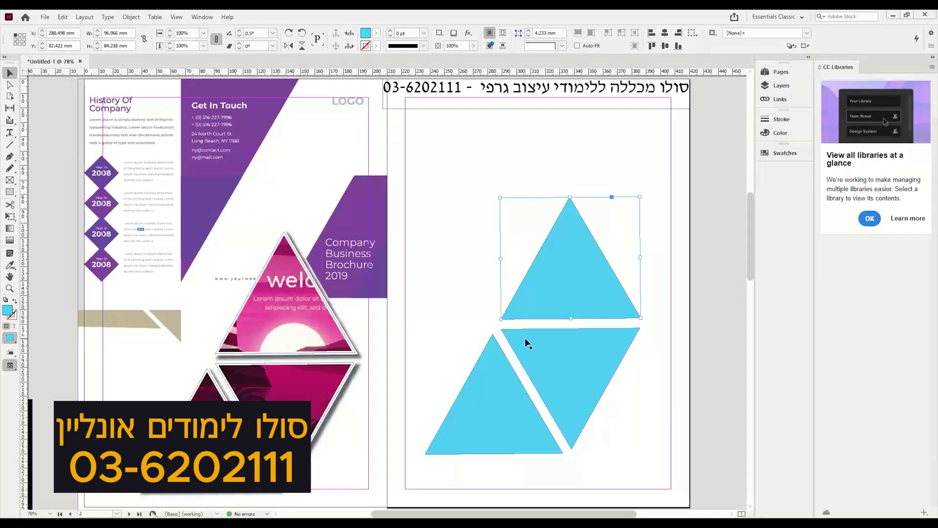
{"action": "left_click", "coordinate": [472, 295]}
{"action": "left_click", "coordinate": [45, 17]}
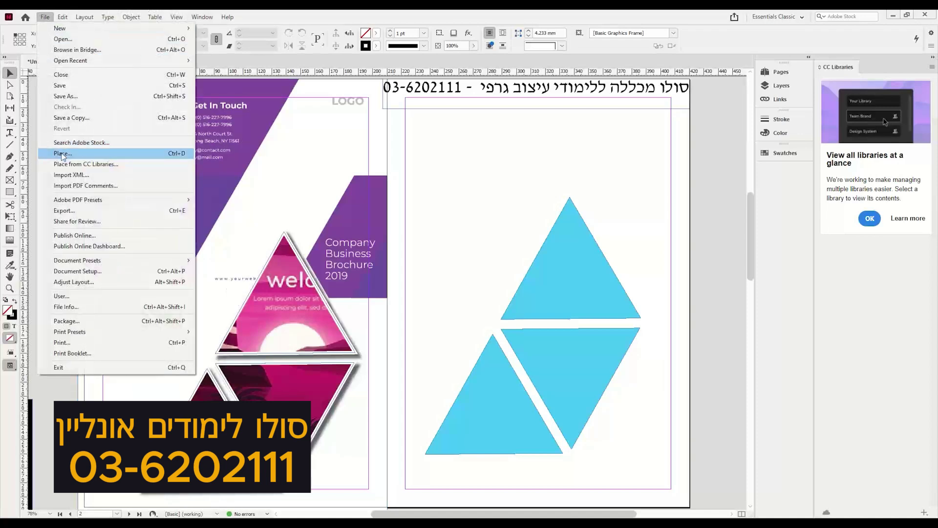
{"action": "left_click", "coordinate": [497, 167]}
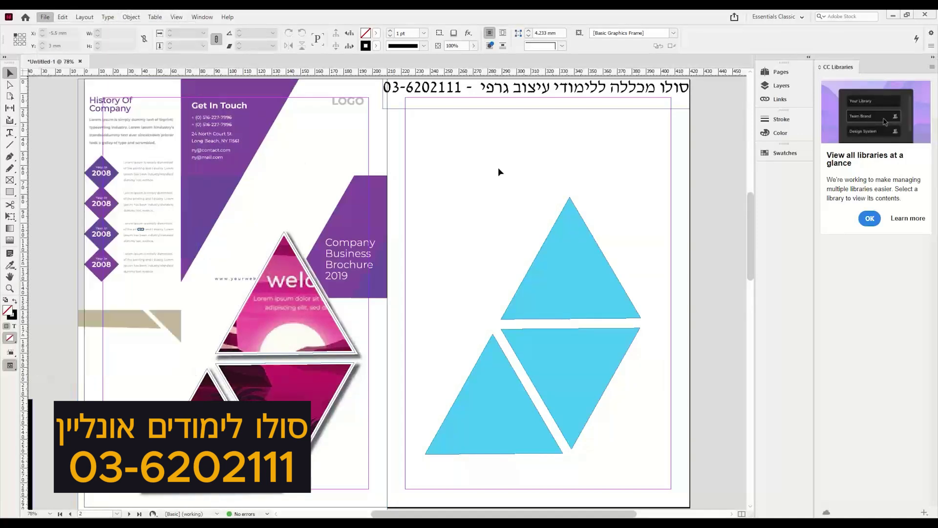
Step: Create a three-sided polygon 35.278 mm wide and high above the blue triangles
{"action": "left_click_drag", "start_coordinate": [9, 192], "coordinate": [51, 224]}
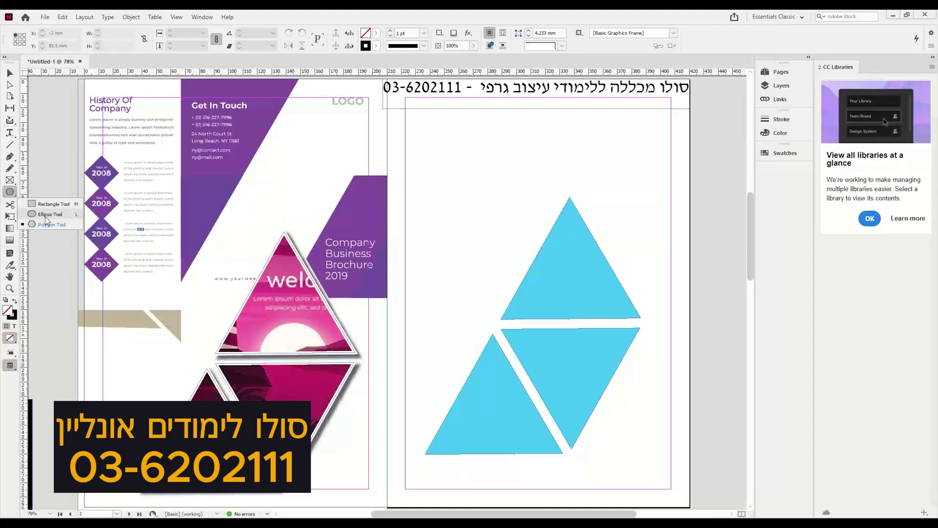
{"action": "left_click", "coordinate": [440, 189]}
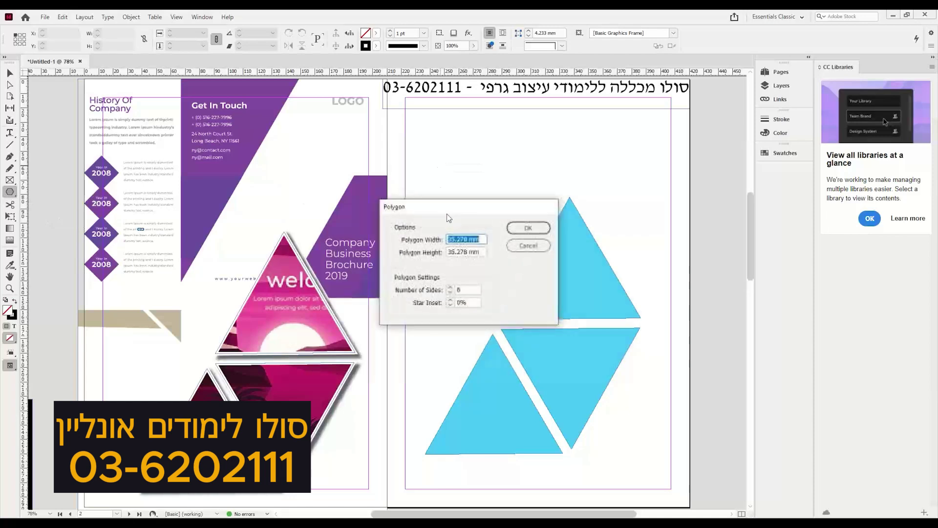
{"action": "double_click", "coordinate": [509, 233]}
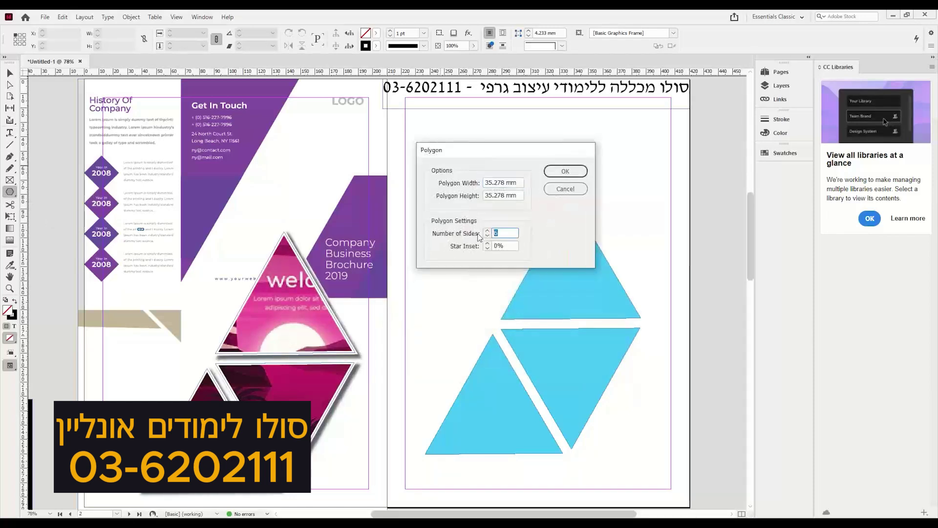
{"action": "key", "text": "Return"}
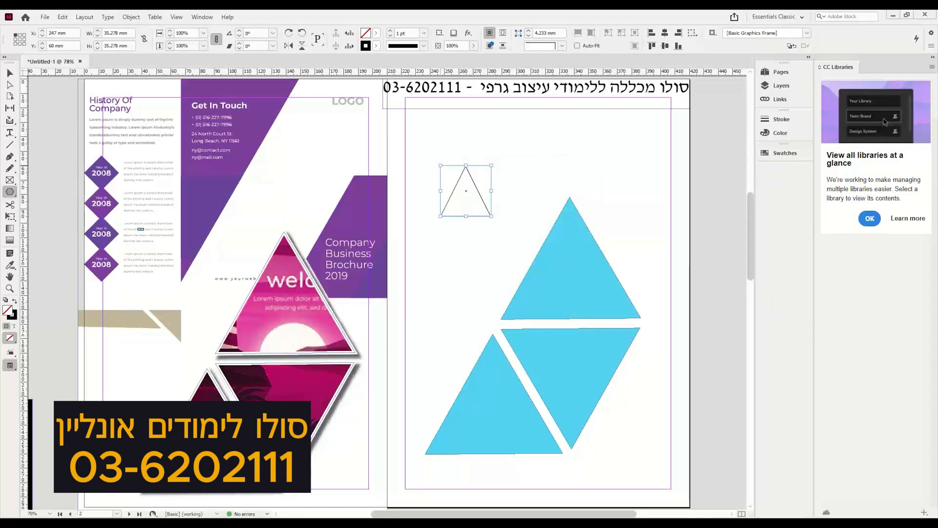
Step: Create another three-sided polygon with width and height of 60 mm near the right page's left edge
{"action": "left_click", "coordinate": [391, 185]}
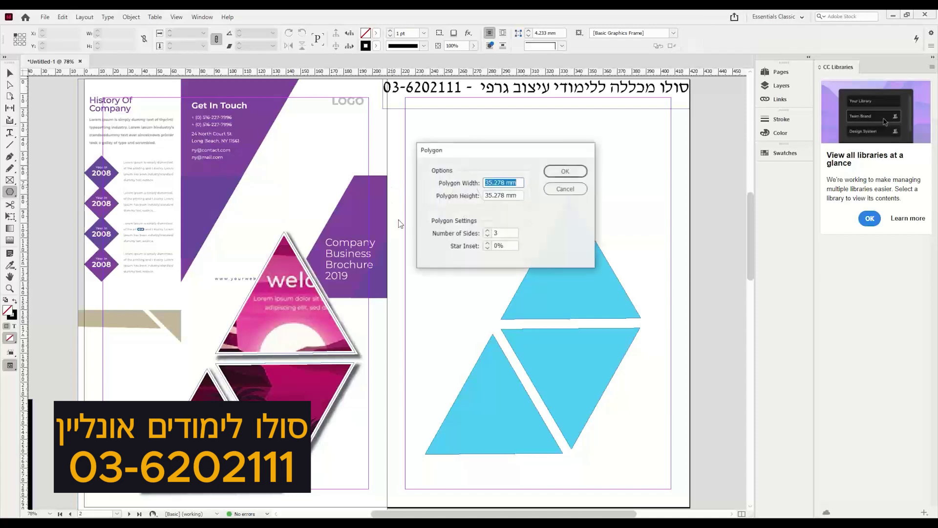
{"action": "type", "text": "60"}
{"action": "key", "text": "Tab"}
{"action": "type", "text": "60"}
{"action": "key", "text": "Tab"}
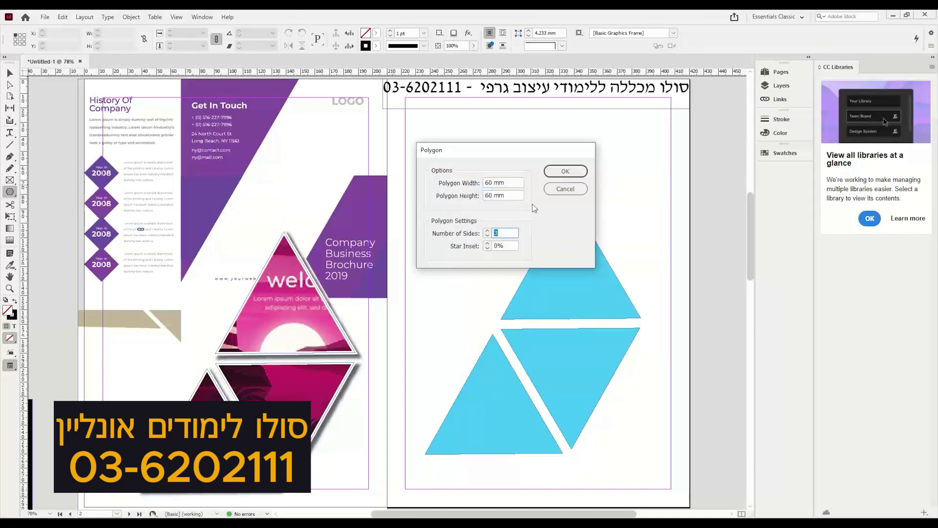
{"action": "left_click", "coordinate": [576, 171]}
{"action": "left_click", "coordinate": [9, 74]}
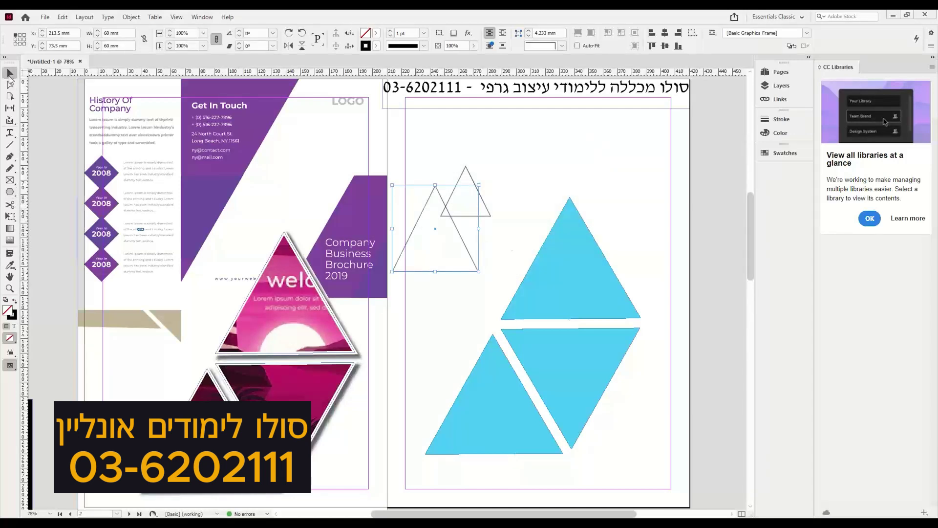
Step: Fill the 60 mm triangle with blue #3351b4, and delete both practice triangles
{"action": "double_click", "coordinate": [11, 313]}
{"action": "left_click", "coordinate": [426, 296]}
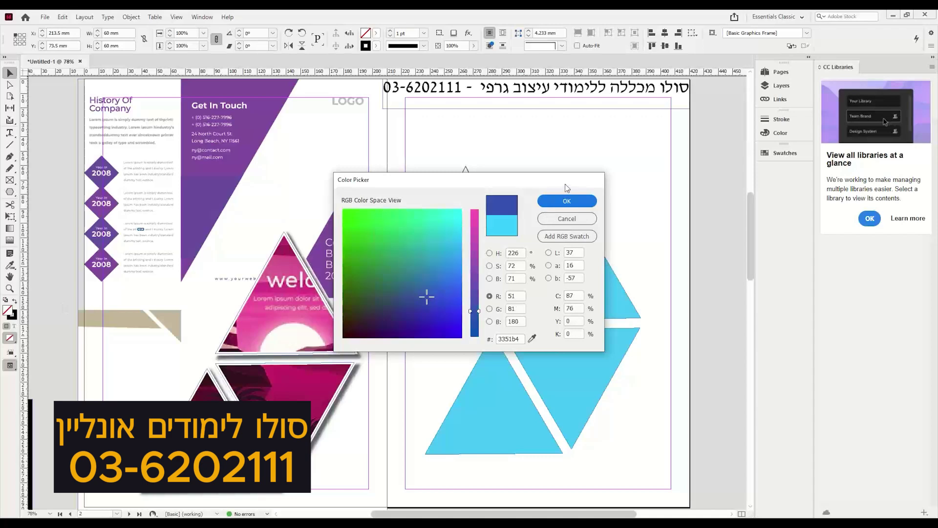
{"action": "left_click", "coordinate": [567, 201]}
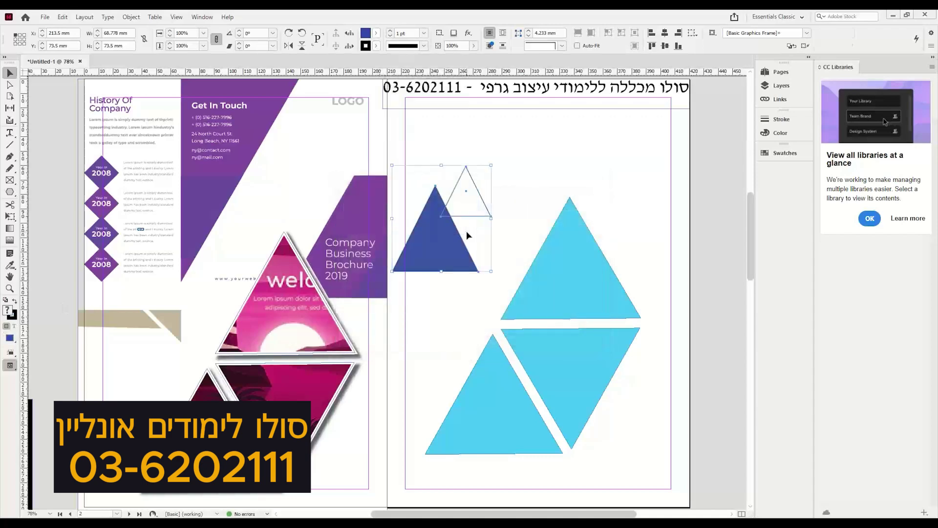
{"action": "key", "text": "Delete"}
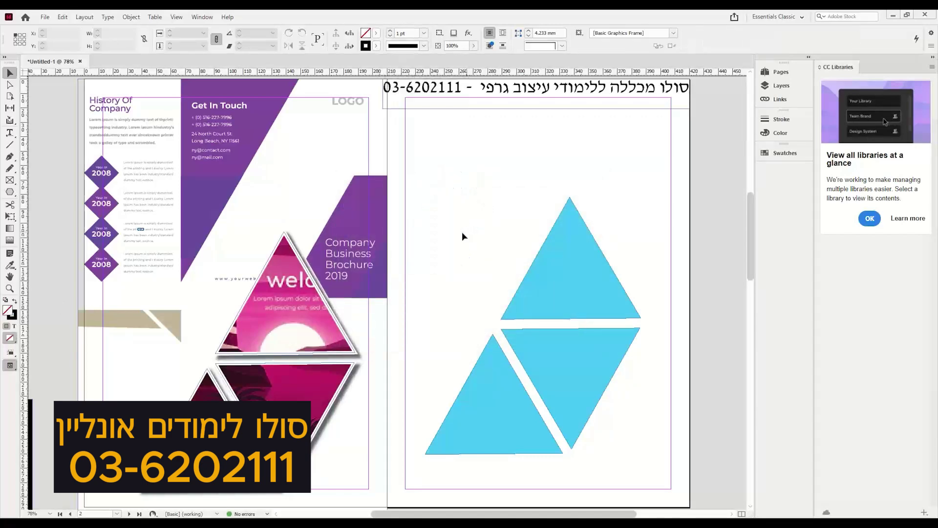
Step: Move the phone photo from the pasteboard left of the brochure to the right of the triangle page, about X 415, Y 43 mm
{"action": "left_click", "coordinate": [45, 17]}
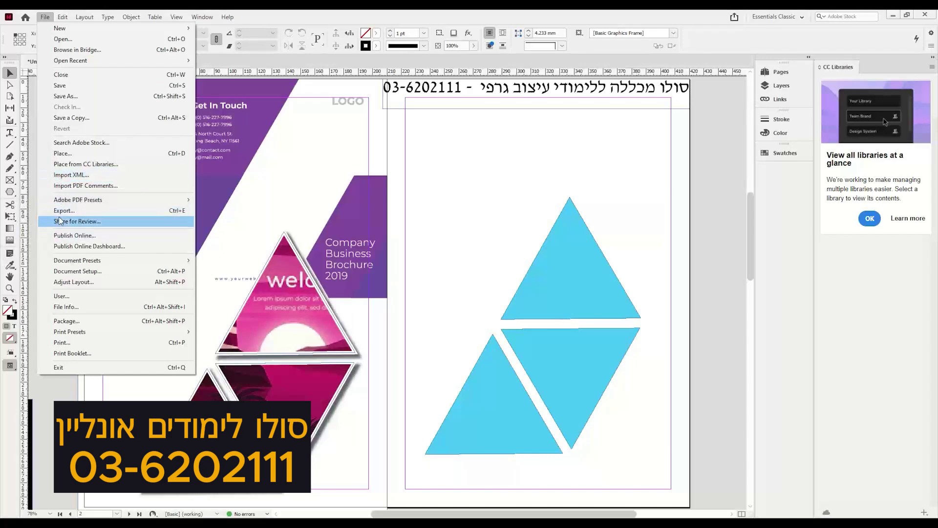
{"action": "left_click", "coordinate": [370, 161]}
{"action": "left_click", "coordinate": [371, 158]}
{"action": "scroll", "coordinate": [371, 158], "scroll_direction": "left", "scroll_amount": 5}
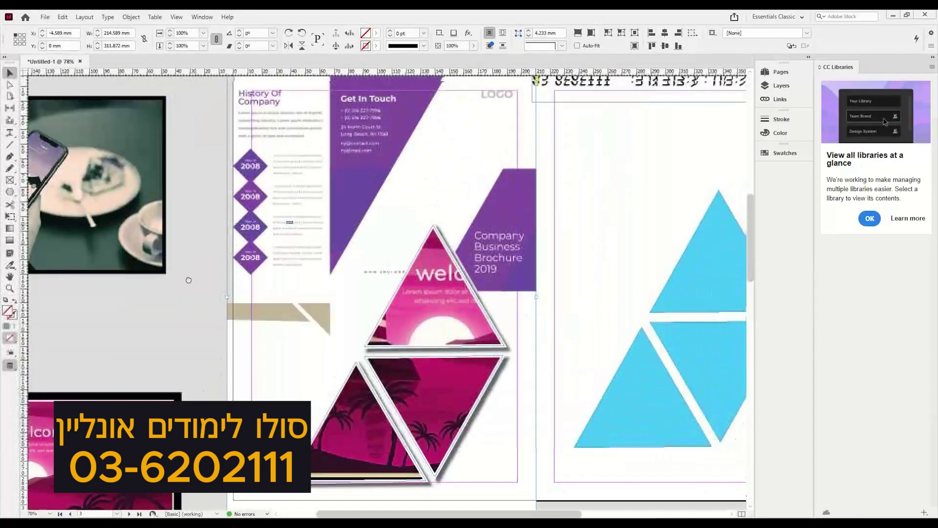
{"action": "scroll", "coordinate": [386, 293], "scroll_direction": "up", "scroll_amount": 2}
{"action": "left_click_drag", "start_coordinate": [81, 233], "coordinate": [486, 259]}
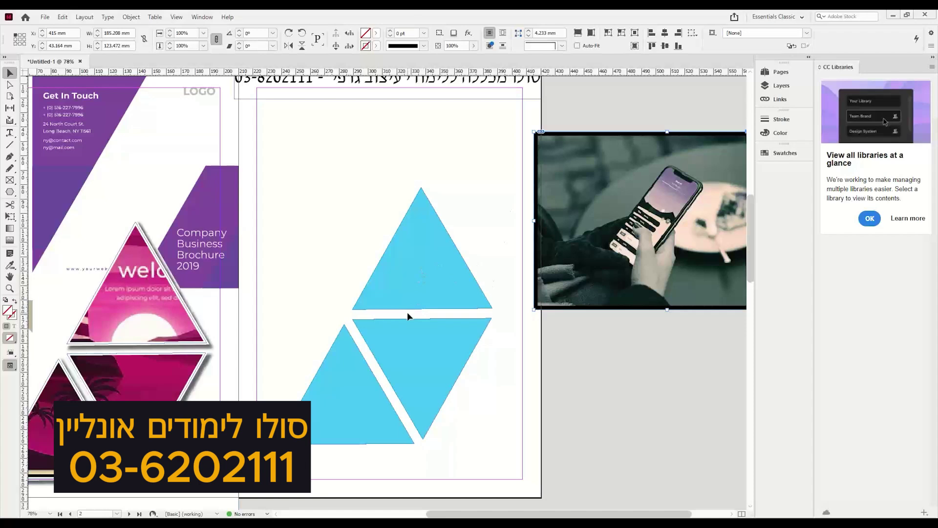
Step: Select the three blue triangles and open the Pathfinder panel, placing it on the pasteboard below the phone photo
{"action": "left_click", "coordinate": [386, 293]}
{"action": "left_click", "coordinate": [403, 348]}
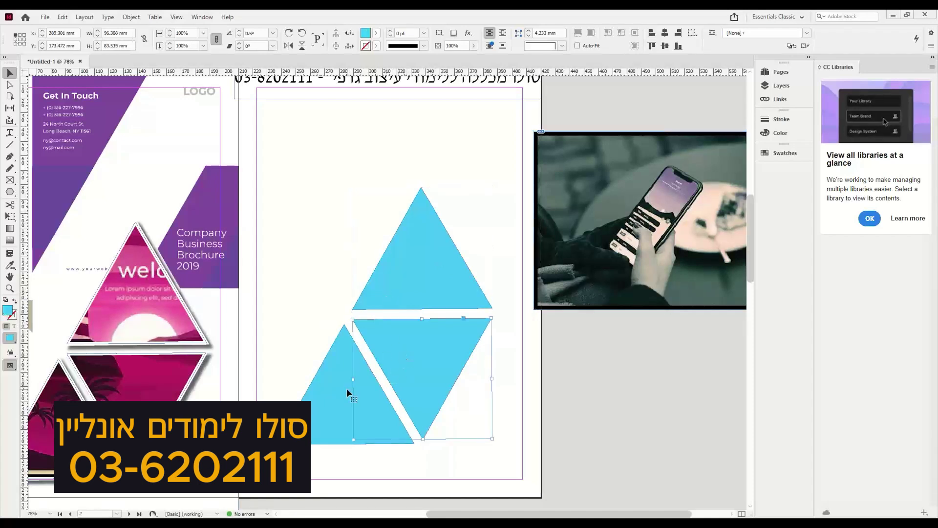
{"action": "left_click_drag", "start_coordinate": [319, 286], "coordinate": [422, 381]}
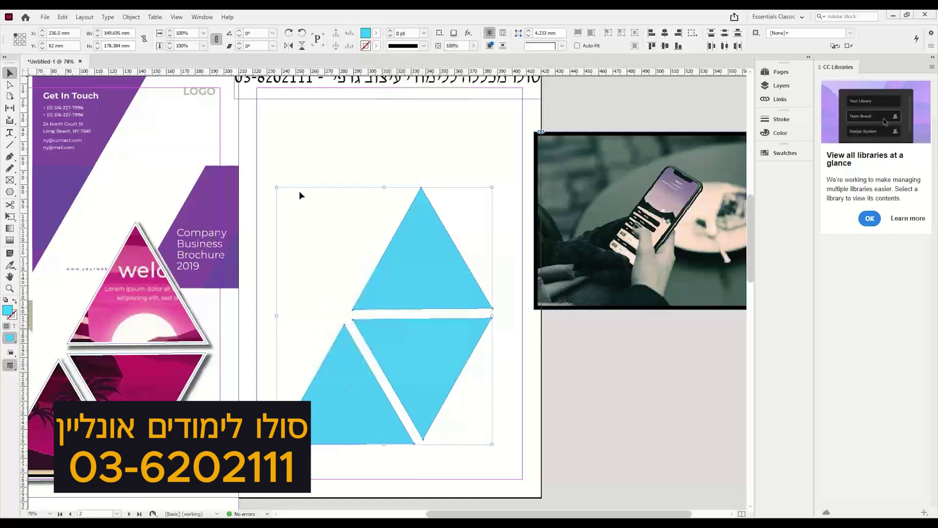
{"action": "left_click", "coordinate": [202, 17]}
{"action": "mouse_move", "coordinate": [229, 188]}
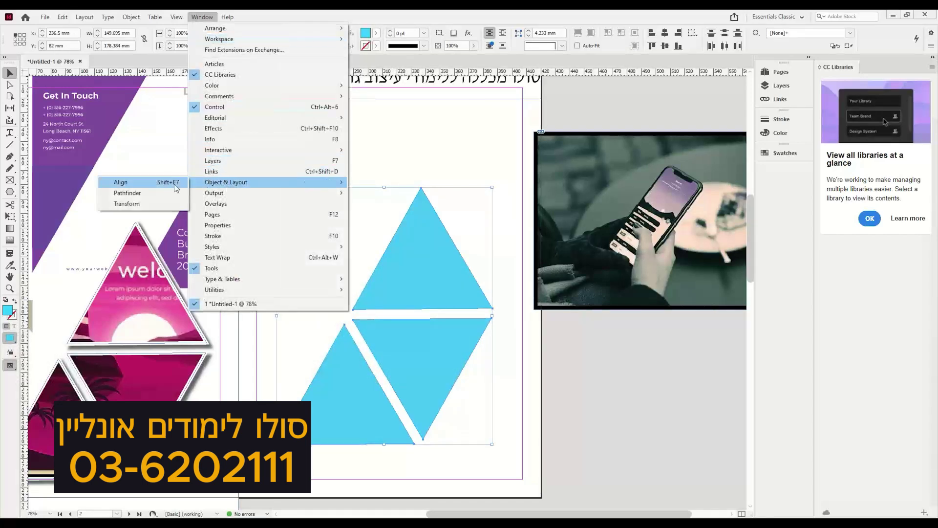
{"action": "left_click", "coordinate": [148, 193]}
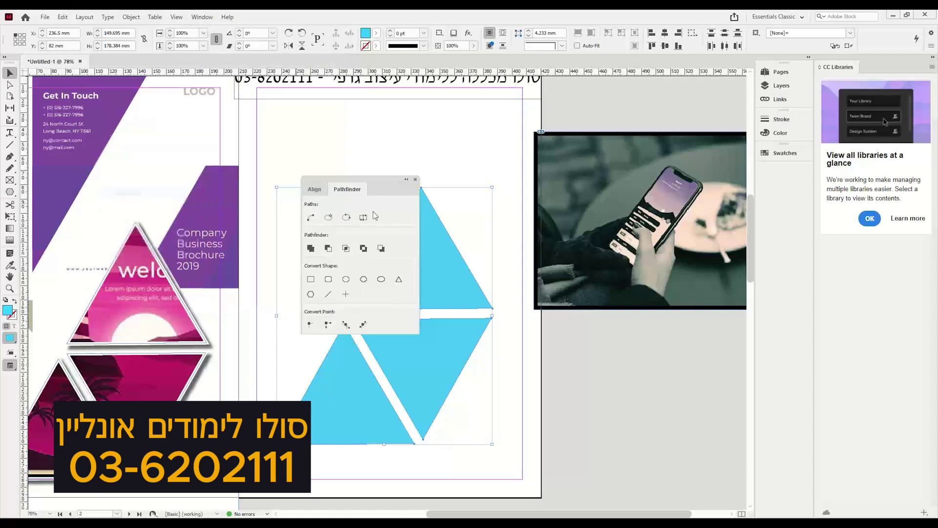
{"action": "left_click_drag", "start_coordinate": [391, 181], "coordinate": [486, 211]}
{"action": "left_click_drag", "start_coordinate": [513, 241], "coordinate": [700, 372]}
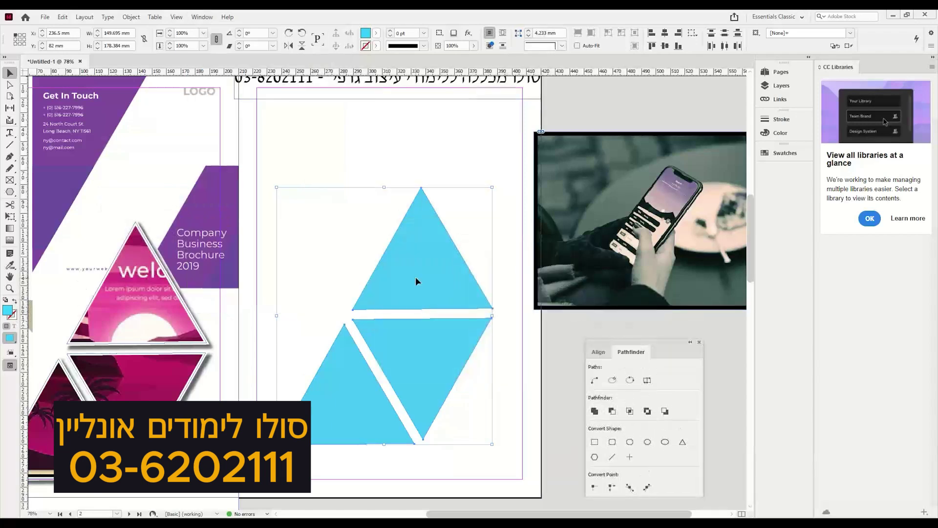
Step: Try overlapping the upper triangle with the inverted one and combining all three using Pathfinder Add, and undo the combination and the move
{"action": "left_click_drag", "start_coordinate": [305, 167], "coordinate": [436, 378]}
{"action": "left_click", "coordinate": [449, 146]}
{"action": "left_click_drag", "start_coordinate": [428, 263], "coordinate": [445, 292]}
{"action": "mouse_move", "coordinate": [318, 296]}
{"action": "left_mouse_down"}
{"action": "mouse_move", "coordinate": [438, 410]}
{"action": "mouse_move", "coordinate": [464, 422]}
{"action": "left_mouse_up"}
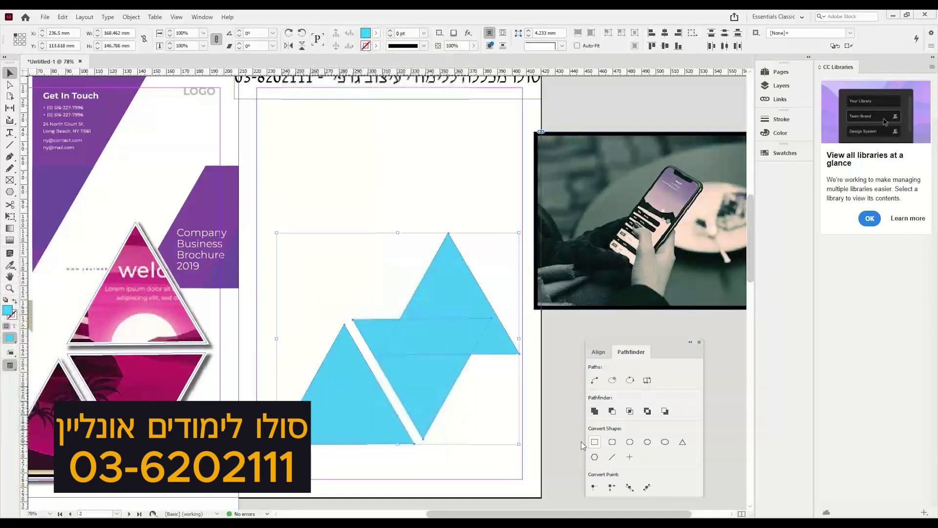
{"action": "left_click", "coordinate": [594, 412]}
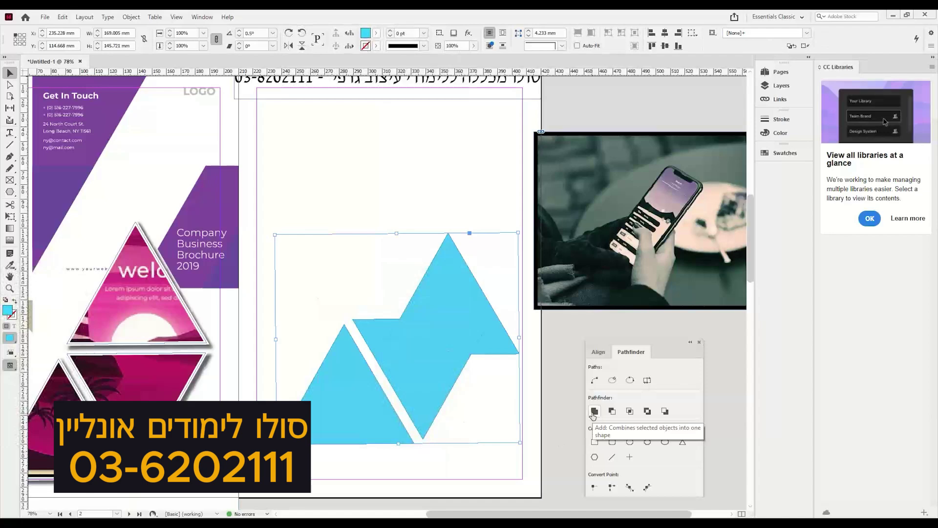
{"action": "key", "text": "ctrl+z"}
{"action": "key", "text": "ctrl+z"}
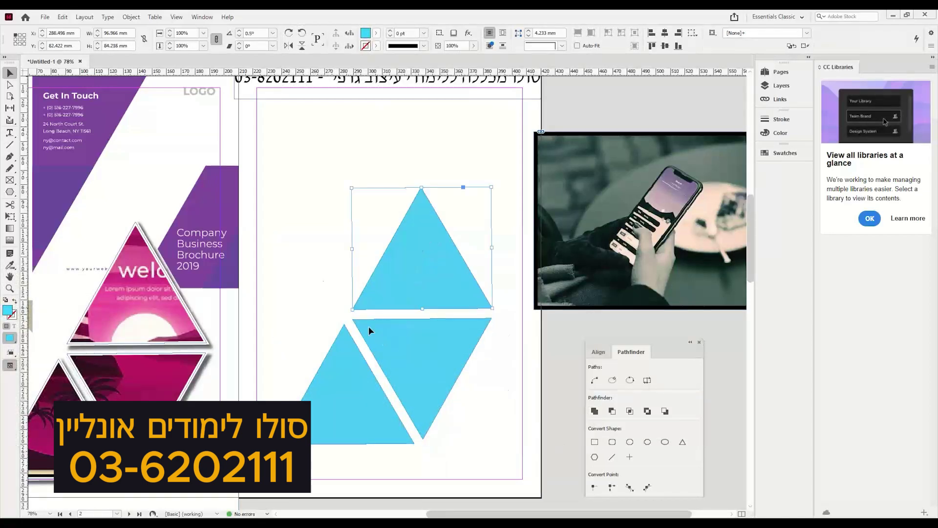
Step: Combine the three separated blue triangles into a single shape with Pathfinder Add
{"action": "left_click_drag", "start_coordinate": [377, 338], "coordinate": [433, 406]}
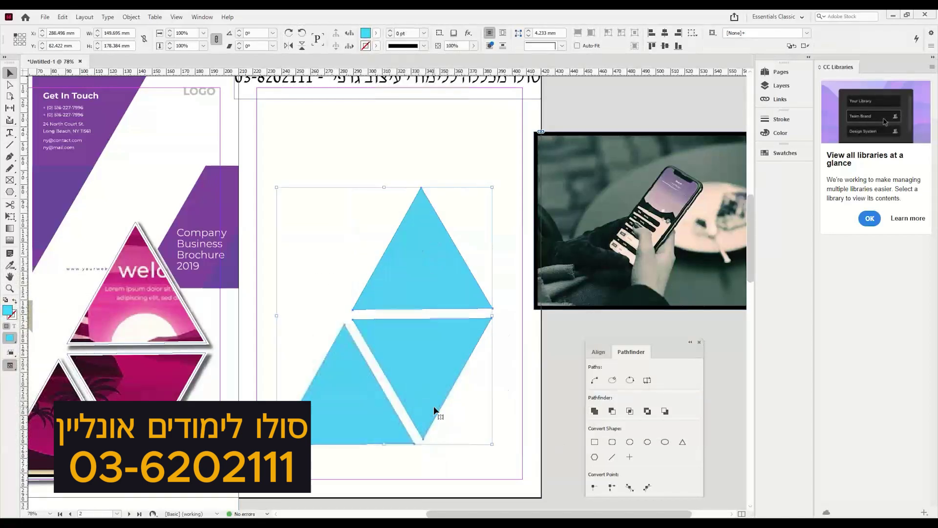
{"action": "left_click", "coordinate": [595, 412]}
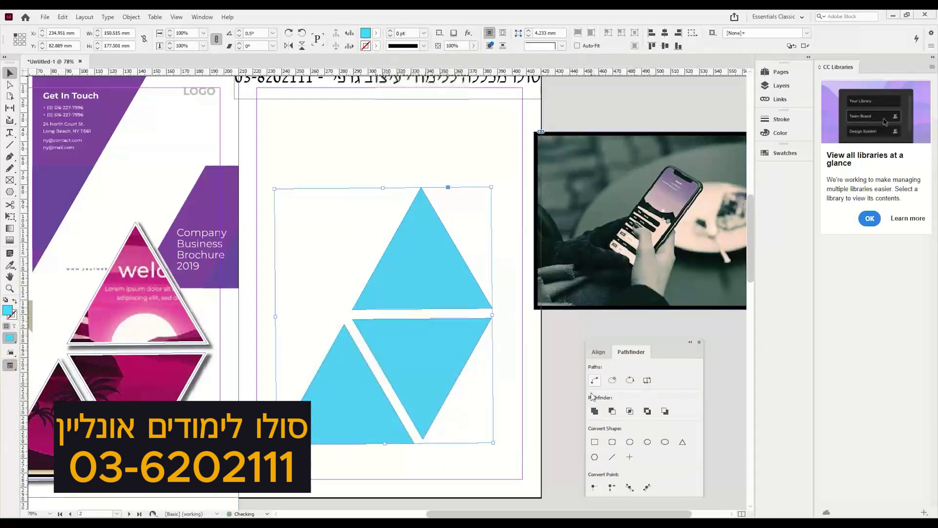
{"action": "right_click", "coordinate": [381, 244]}
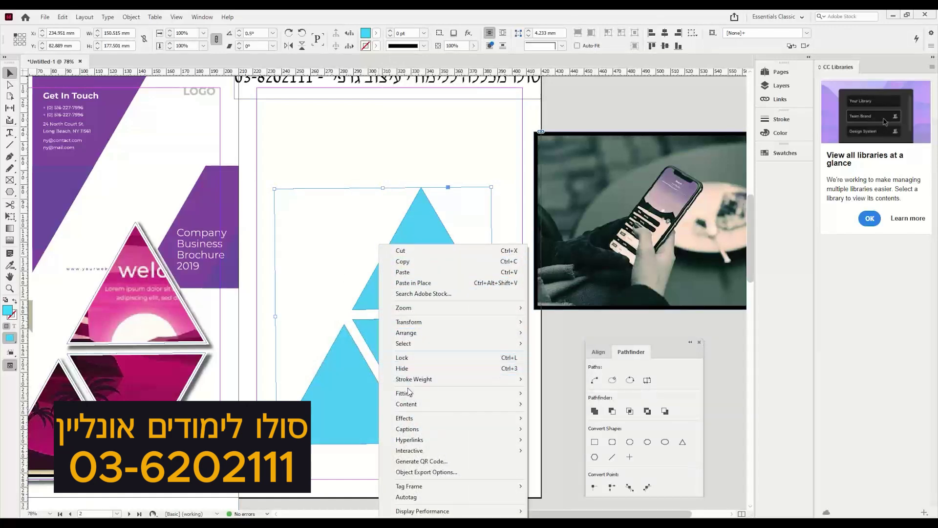
{"action": "left_click", "coordinate": [131, 19]}
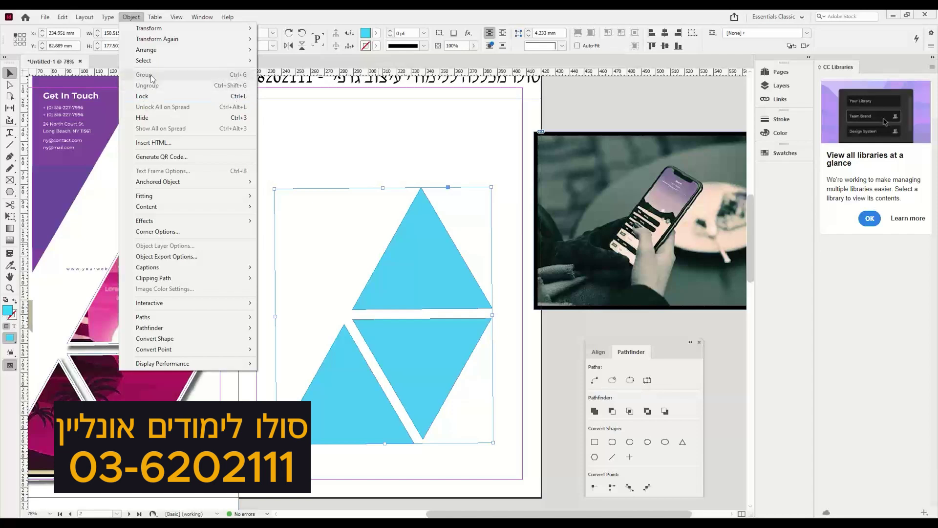
{"action": "left_click", "coordinate": [332, 115]}
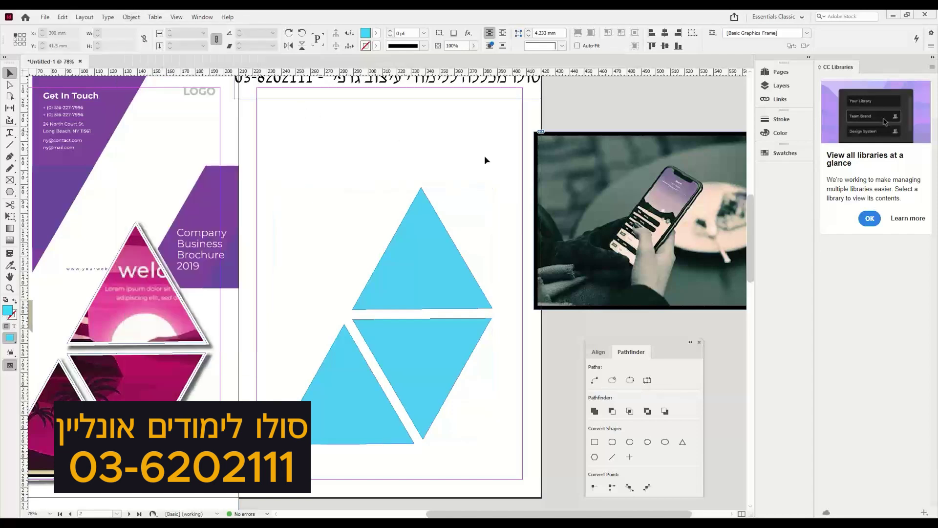
Step: Move the phone photo over the triangles to about X 177.5, Y 58.5 mm and enlarge it to about 328 by 219 mm
{"action": "left_click_drag", "start_coordinate": [547, 199], "coordinate": [205, 223]}
{"action": "left_click_drag", "start_coordinate": [9, 216], "coordinate": [59, 227]}
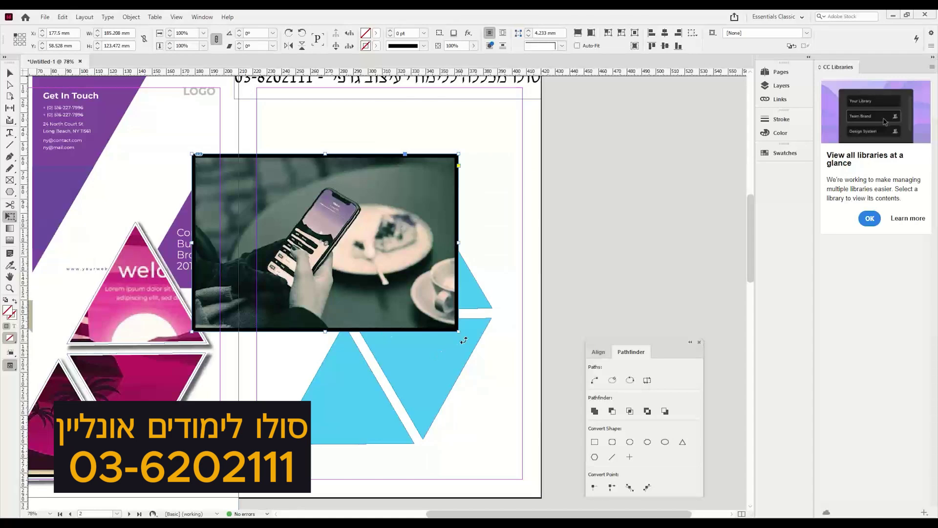
{"action": "left_click_drag", "start_coordinate": [467, 345], "coordinate": [672, 482]}
{"action": "left_click", "coordinate": [9, 72]}
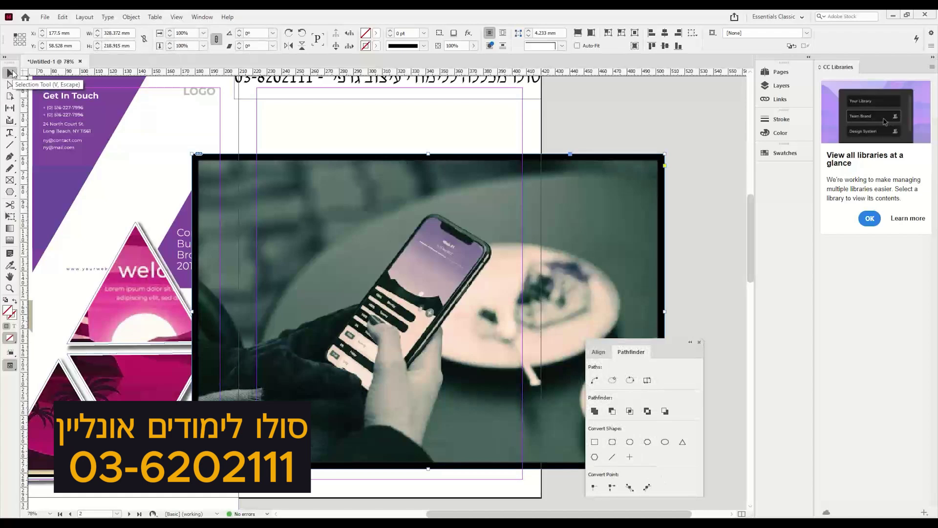
{"action": "left_click_drag", "start_coordinate": [10, 216], "coordinate": [8, 76]}
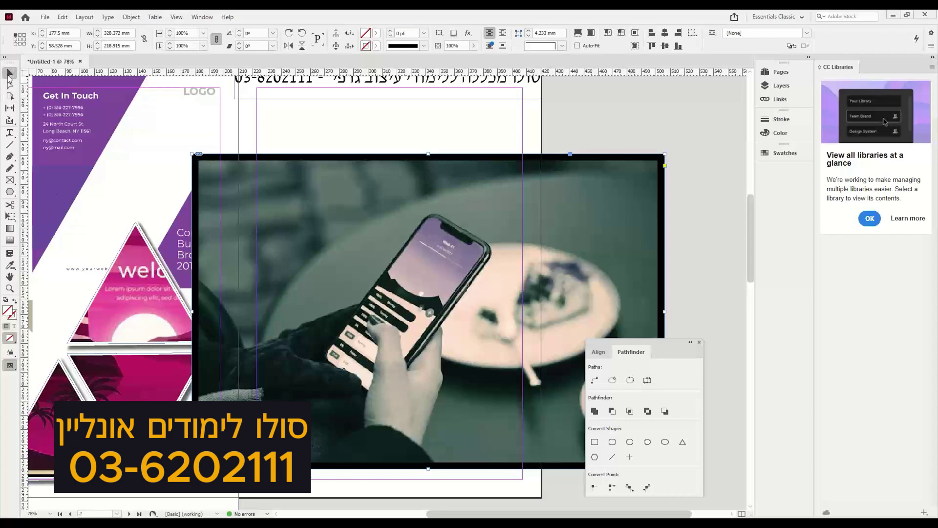
Step: Try to free-transform the photo disproportionately to about 131.5 by 229 mm, and undo the distortion
{"action": "left_click_drag", "start_coordinate": [10, 215], "coordinate": [55, 234]}
{"action": "left_click_drag", "start_coordinate": [664, 154], "coordinate": [382, 138]}
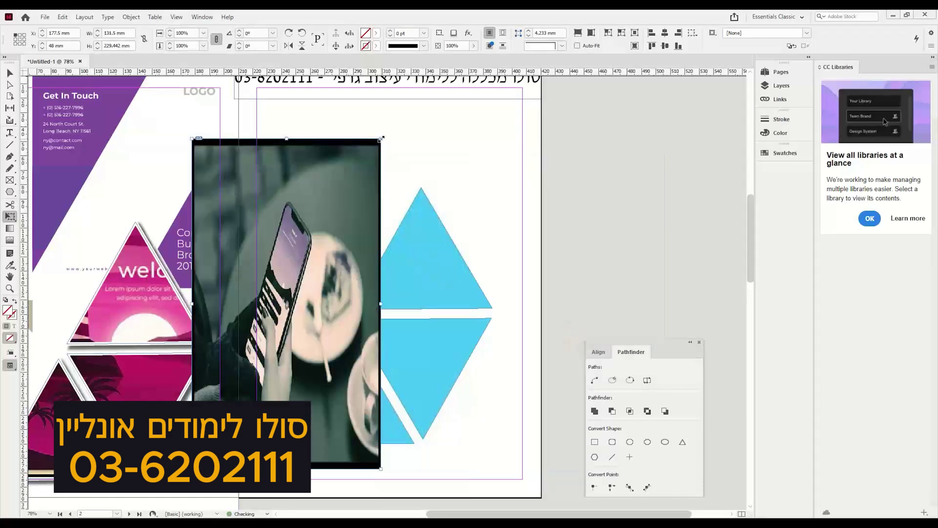
{"action": "key", "text": "ctrl+z"}
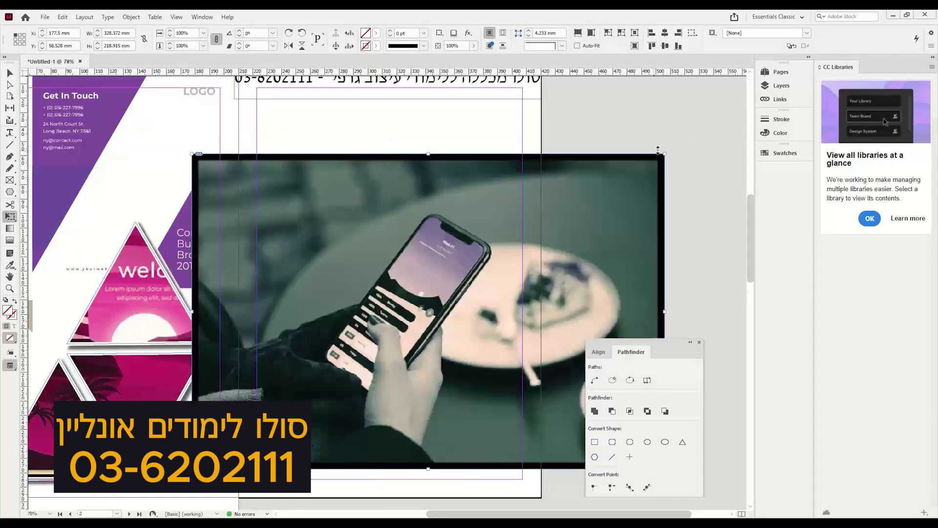
Step: Scale the photo proportionally to about 309 by 206 mm, and undo the trial move across the page
{"action": "left_click_drag", "start_coordinate": [473, 276], "coordinate": [629, 163]}
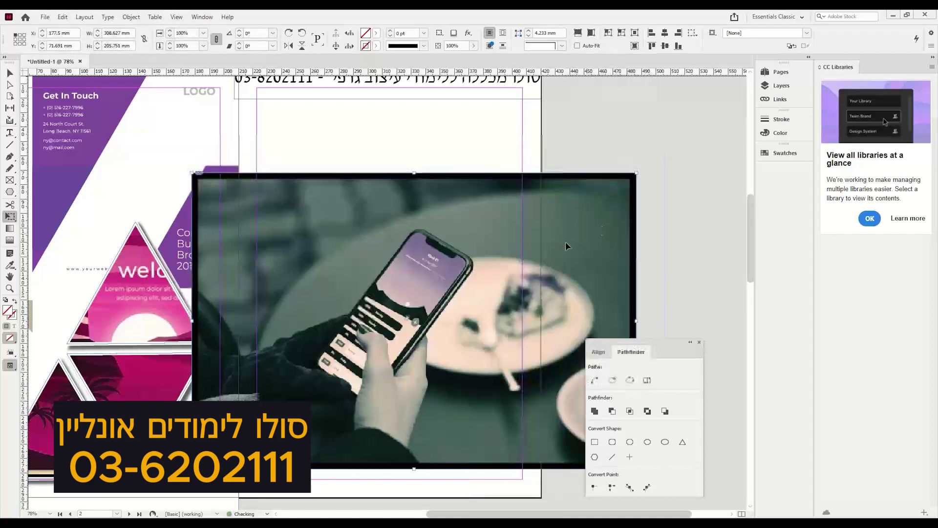
{"action": "left_click_drag", "start_coordinate": [506, 236], "coordinate": [287, 242]}
{"action": "key", "text": "ctrl+z"}
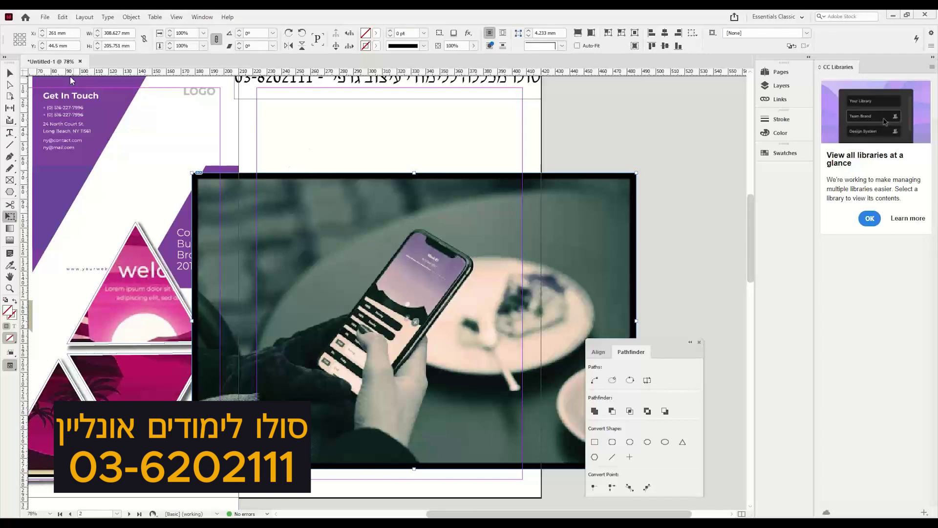
Step: Cut the phone photo and paste it into the combined triangle shape
{"action": "left_click", "coordinate": [15, 73]}
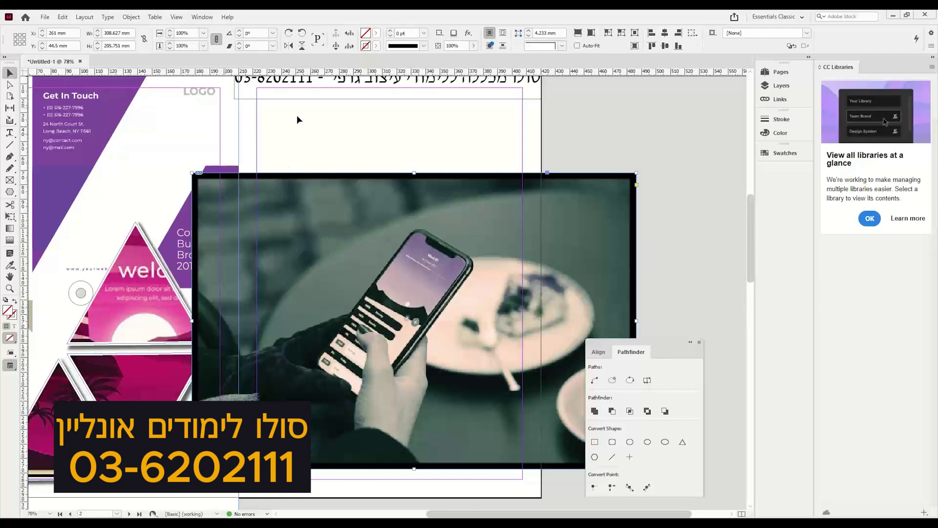
{"action": "right_click", "coordinate": [256, 186]}
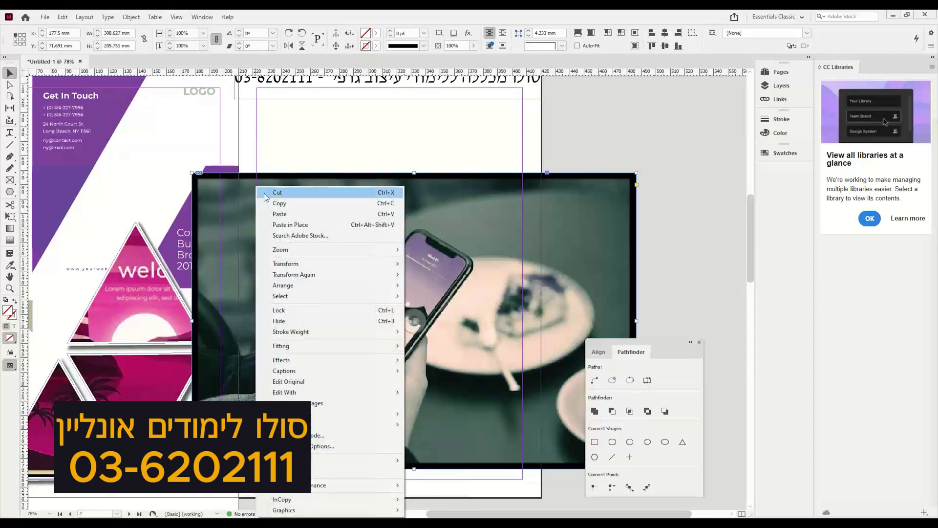
{"action": "left_click", "coordinate": [342, 193]}
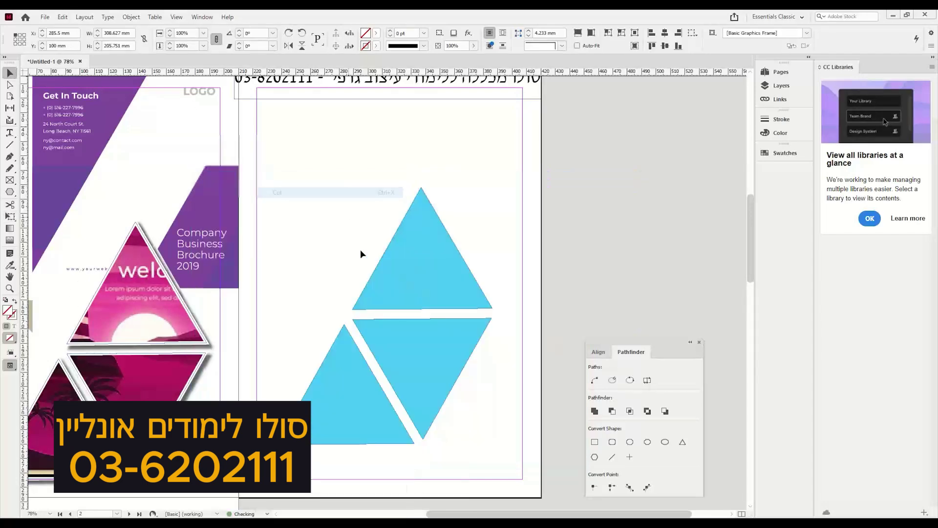
{"action": "left_click", "coordinate": [425, 277]}
{"action": "right_click", "coordinate": [419, 252]}
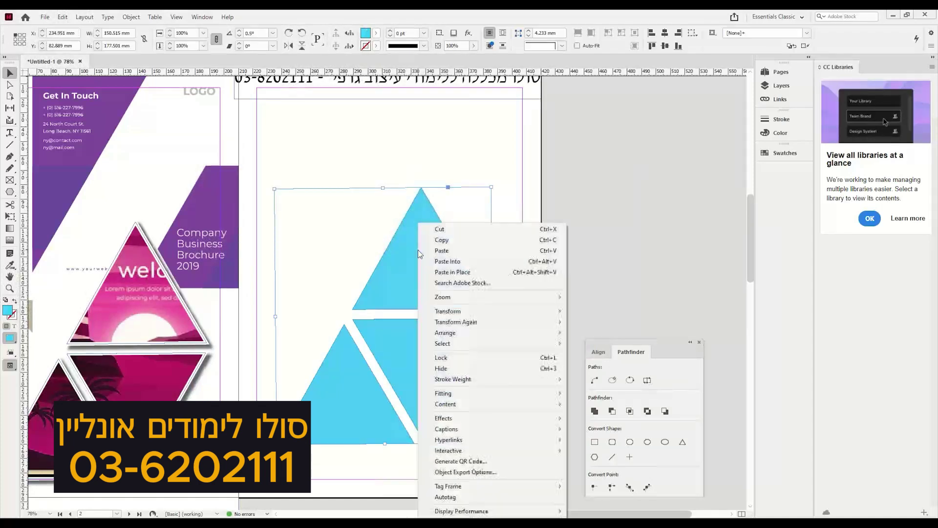
{"action": "left_click", "coordinate": [445, 261]}
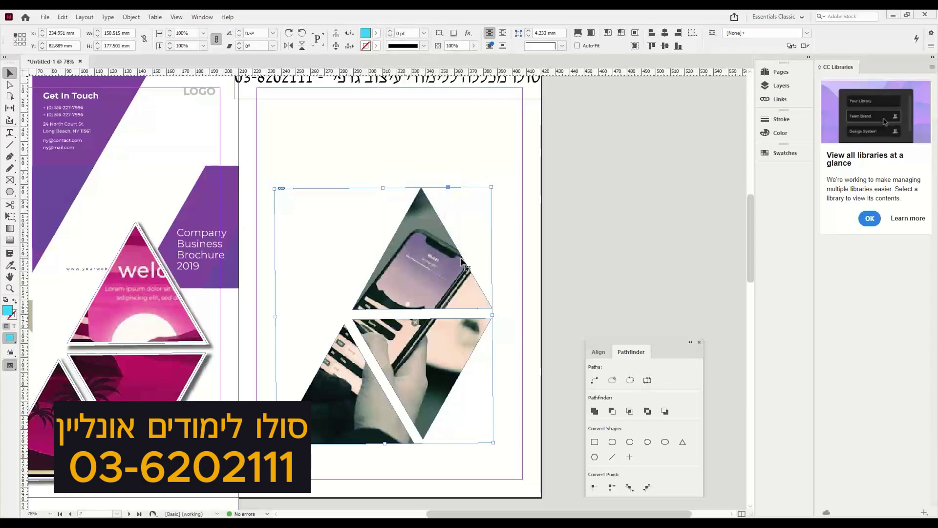
Step: Apply a drop shadow to the photo-filled triangles with the default Multiply mode and 75% opacity
{"action": "left_click", "coordinate": [132, 17]}
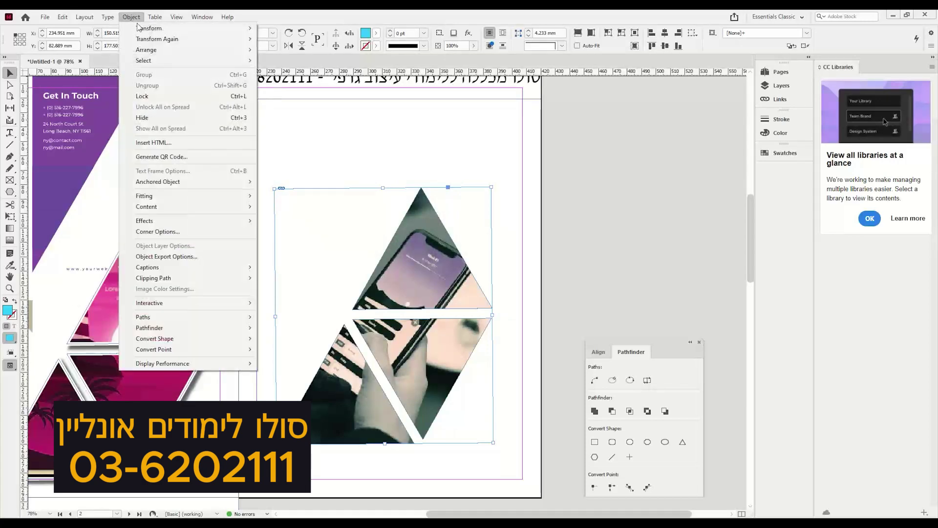
{"action": "mouse_move", "coordinate": [260, 224]}
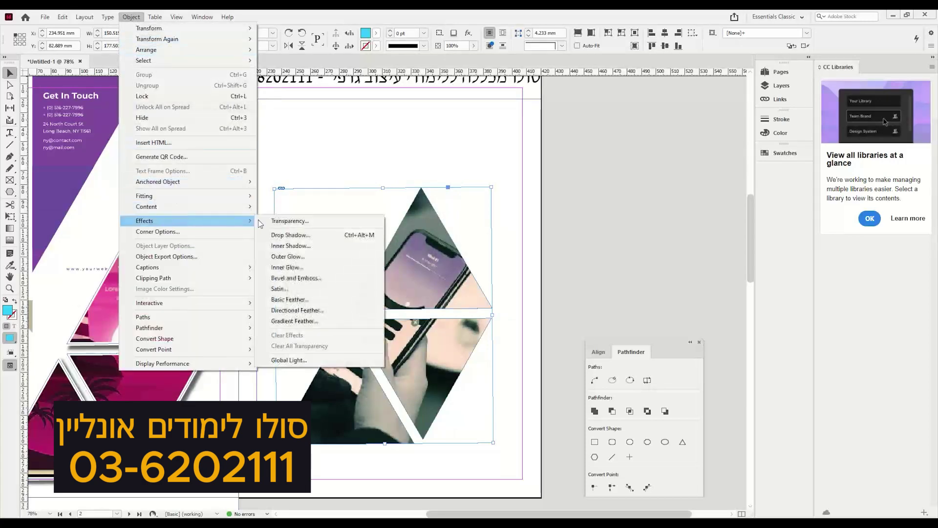
{"action": "left_click", "coordinate": [313, 234]}
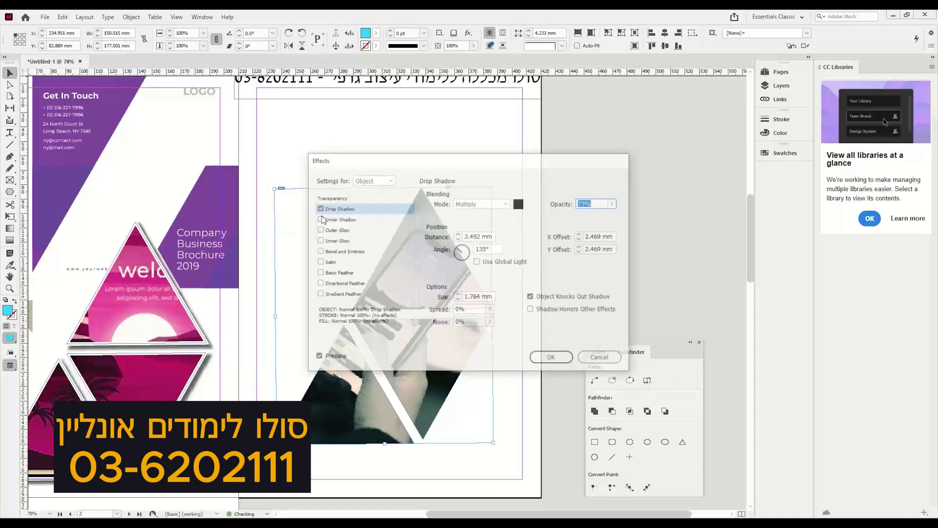
{"action": "left_click_drag", "start_coordinate": [366, 163], "coordinate": [563, 135]}
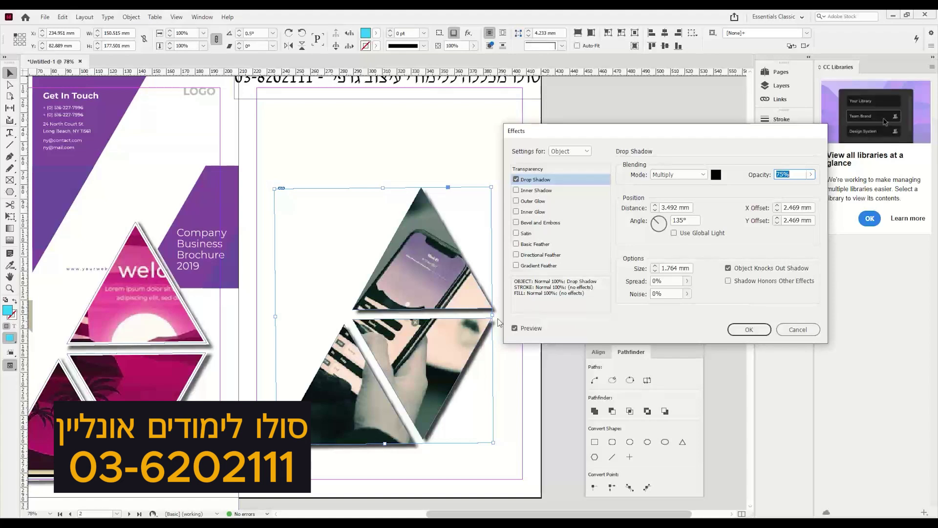
{"action": "left_click", "coordinate": [739, 332]}
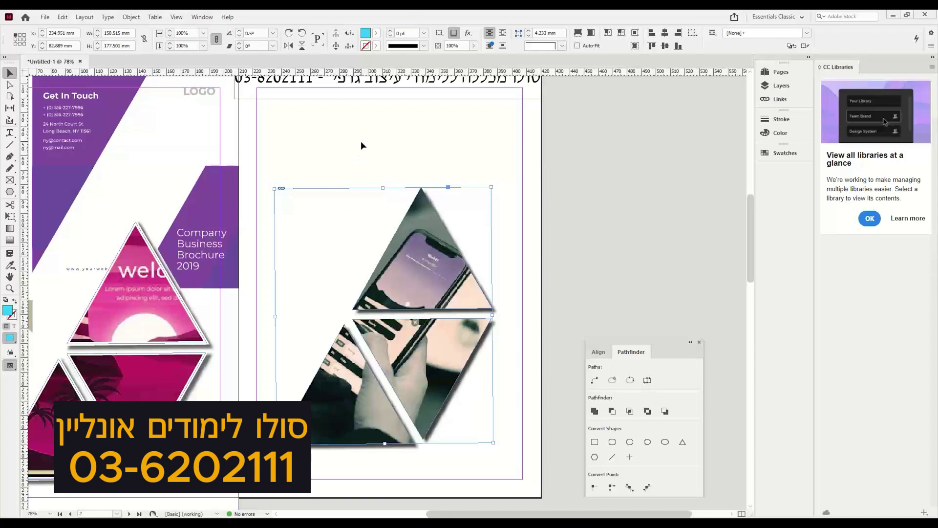
Step: Draw a rectangle about 174 by 198 mm covering the photo-filled triangles and fill it with orange
{"action": "left_click_drag", "start_coordinate": [10, 192], "coordinate": [49, 204]}
{"action": "left_click_drag", "start_coordinate": [496, 427], "coordinate": [516, 457]}
{"action": "double_click", "coordinate": [12, 314]}
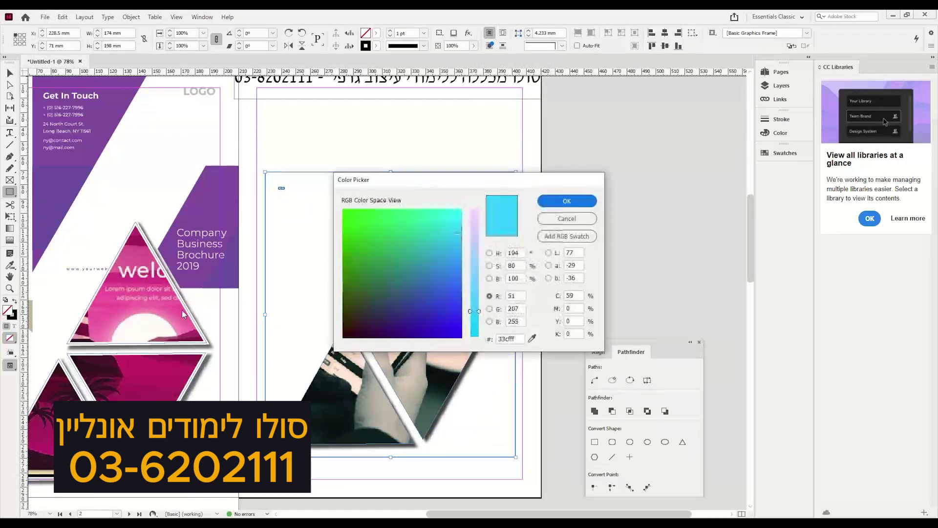
{"action": "left_click", "coordinate": [474, 333]}
{"action": "mouse_move", "coordinate": [417, 283]}
{"action": "left_mouse_down"}
{"action": "mouse_move", "coordinate": [404, 203]}
{"action": "mouse_move", "coordinate": [447, 237]}
{"action": "mouse_move", "coordinate": [435, 304]}
{"action": "mouse_move", "coordinate": [373, 303]}
{"action": "mouse_move", "coordinate": [391, 272]}
{"action": "mouse_move", "coordinate": [383, 272]}
{"action": "left_mouse_up"}
{"action": "left_click", "coordinate": [474, 224]}
{"action": "left_click", "coordinate": [558, 202]}
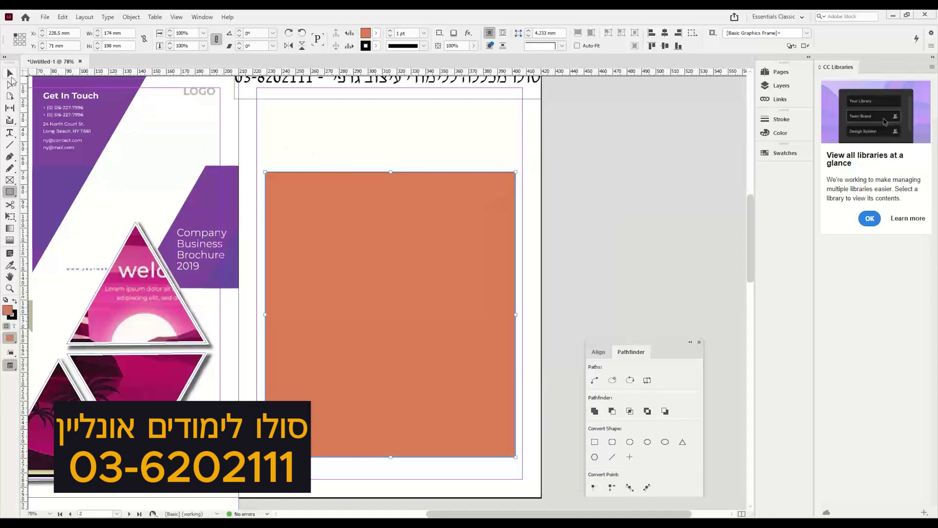
Step: Try Overlay and Color as the orange rectangle's blending mode, and apply Multiply in its transparency effects instead
{"action": "left_click", "coordinate": [10, 72]}
{"action": "left_click", "coordinate": [136, 20]}
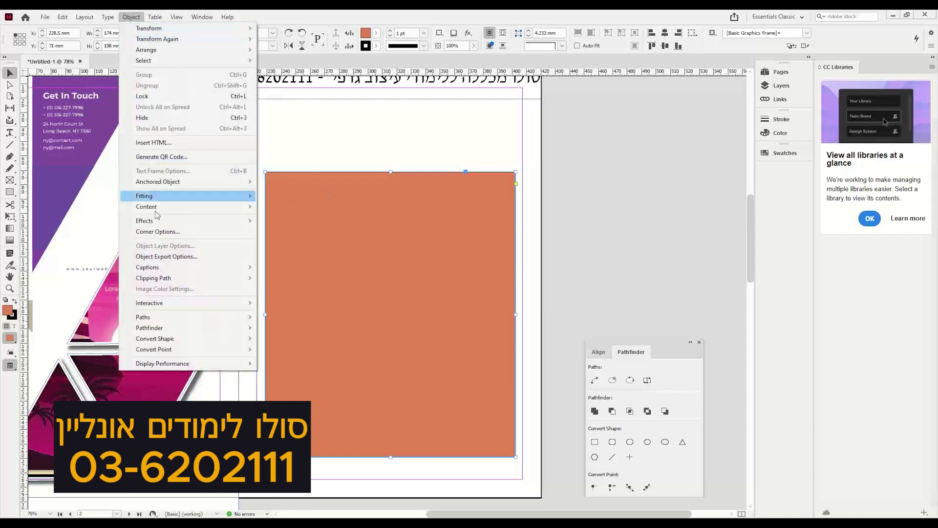
{"action": "mouse_move", "coordinate": [166, 220]}
{"action": "left_click", "coordinate": [301, 224]}
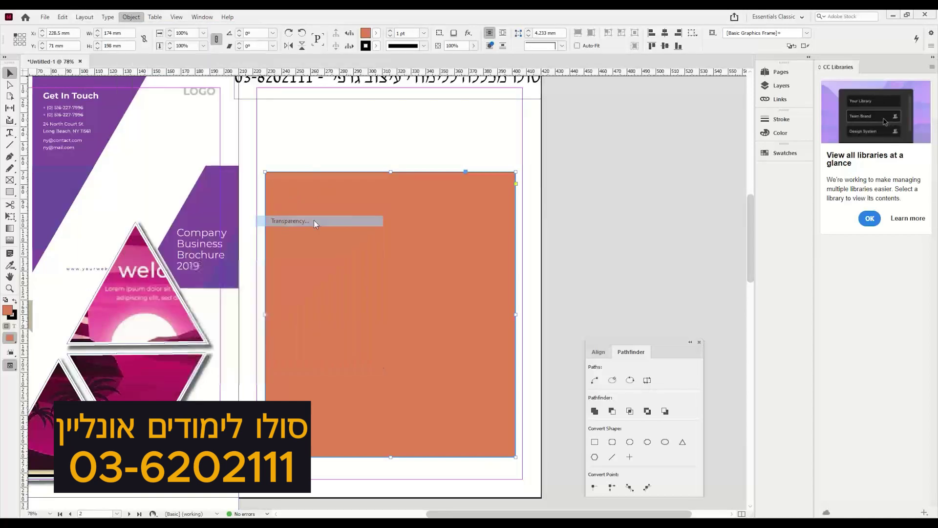
{"action": "left_click_drag", "start_coordinate": [643, 135], "coordinate": [683, 103]}
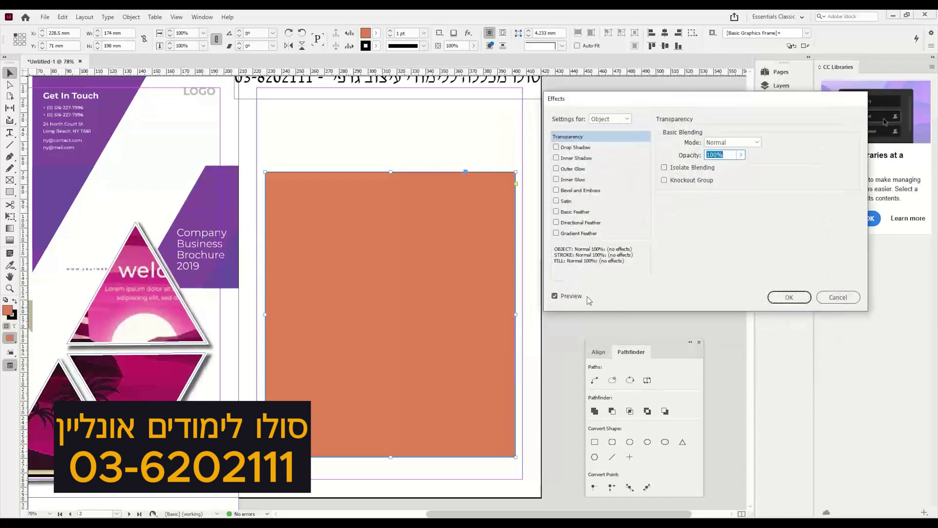
{"action": "left_click", "coordinate": [727, 145]}
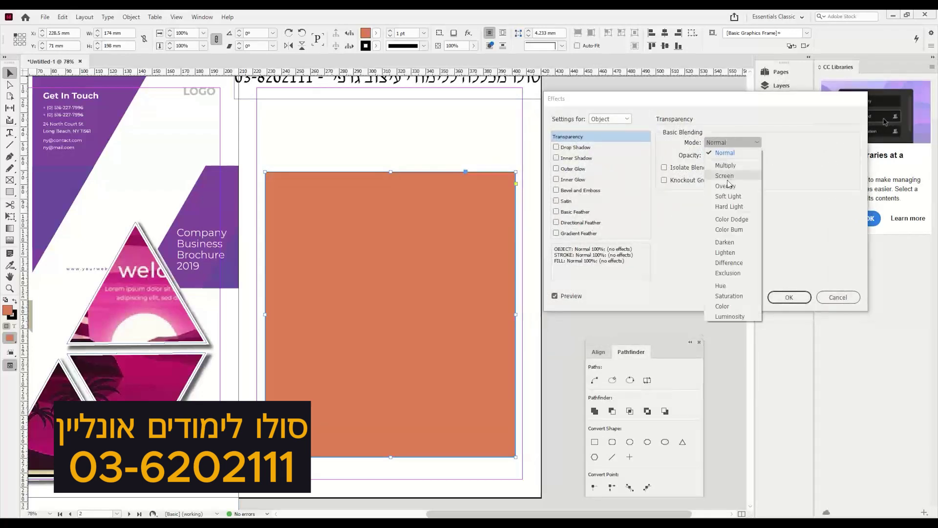
{"action": "left_click", "coordinate": [737, 188]}
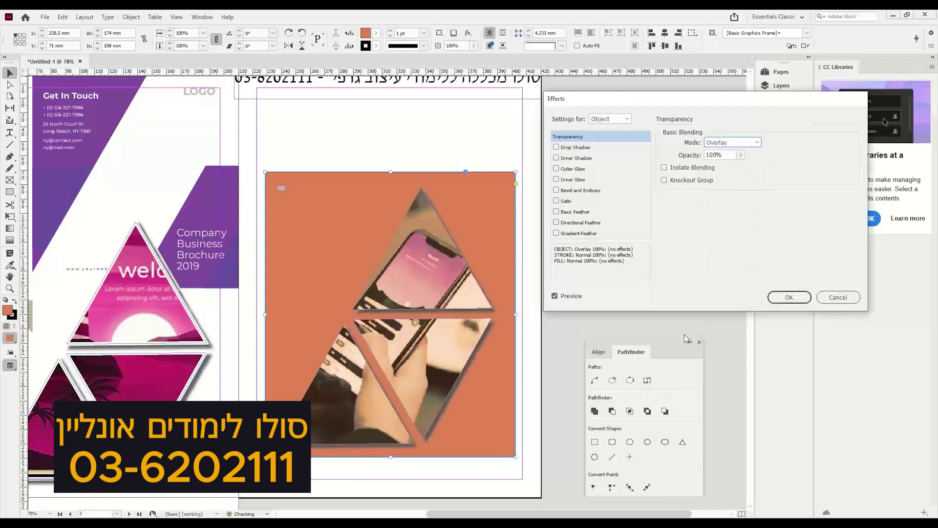
{"action": "left_click", "coordinate": [746, 145]}
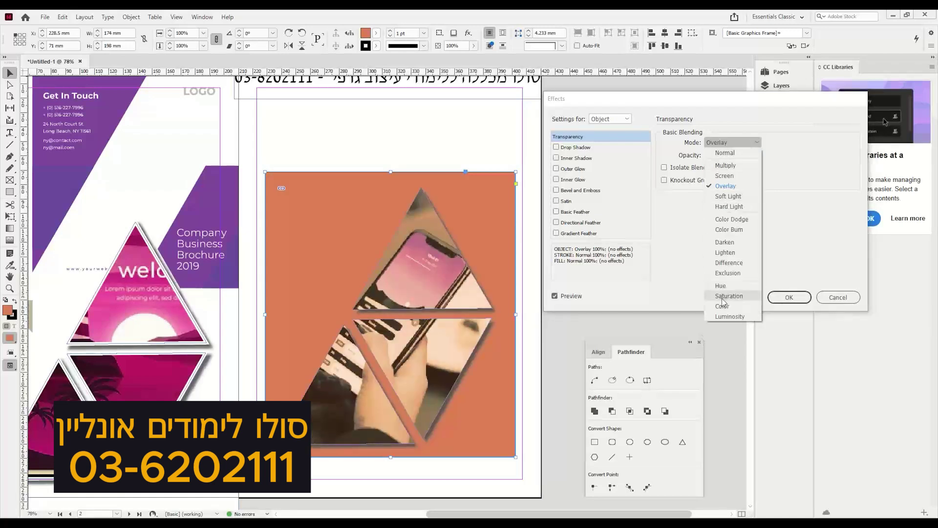
{"action": "left_click", "coordinate": [722, 305]}
{"action": "left_click", "coordinate": [730, 148]}
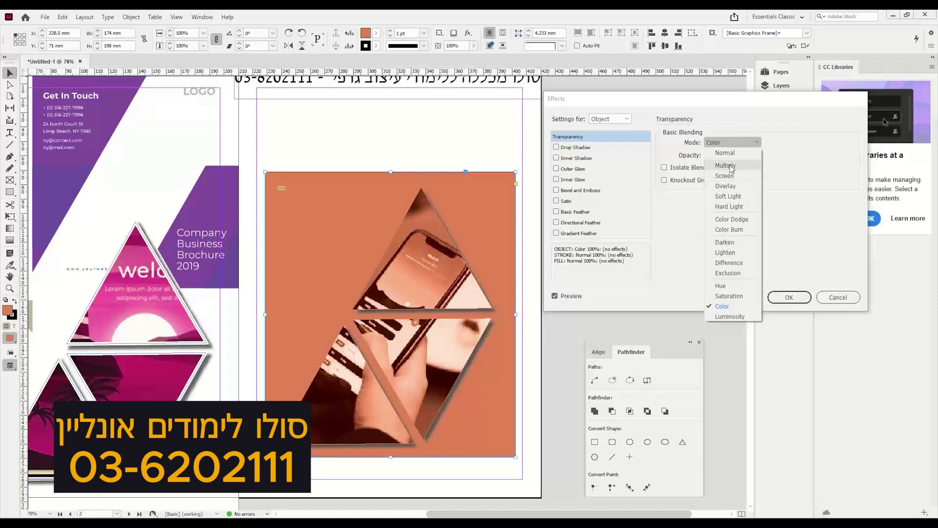
{"action": "left_click", "coordinate": [730, 165]}
{"action": "left_click", "coordinate": [789, 297]}
{"action": "left_click", "coordinate": [453, 140]}
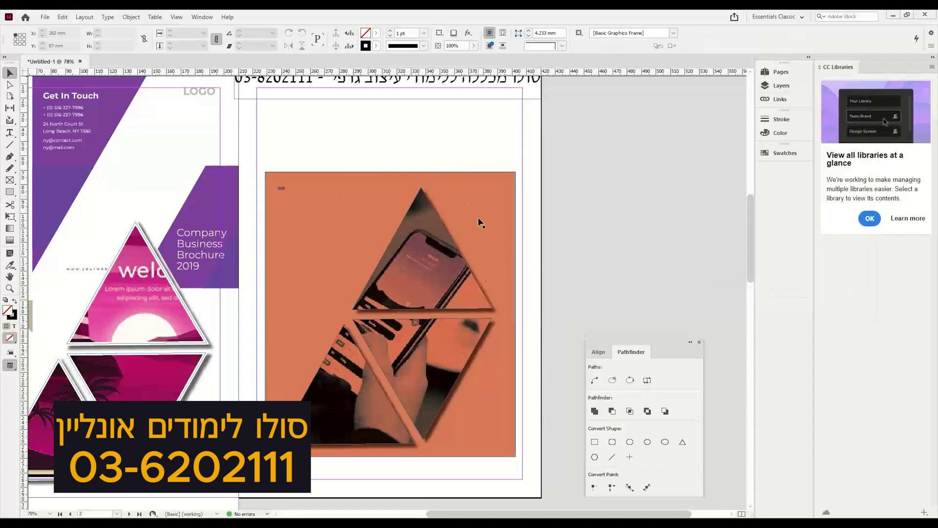
Step: Lower the opacity of the orange Multiply rectangle to 80% in its transparency effects
{"action": "left_click", "coordinate": [324, 247]}
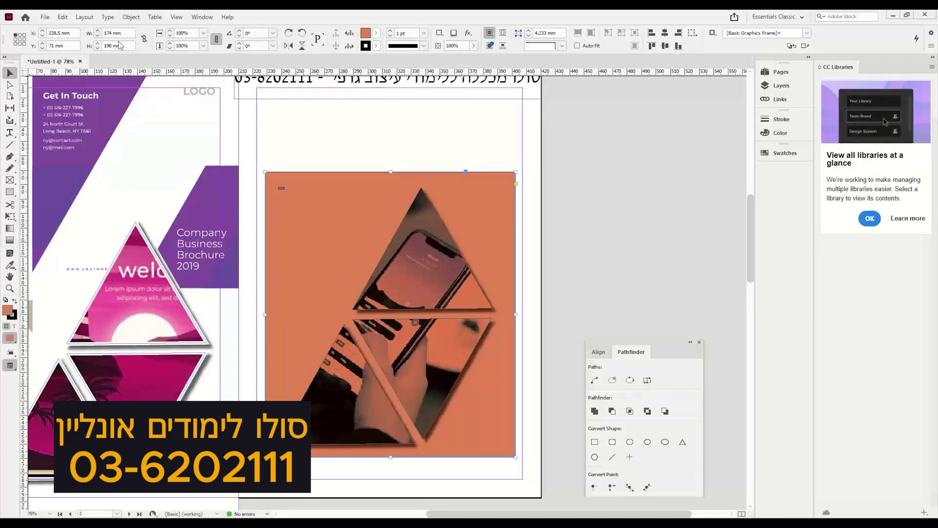
{"action": "left_click", "coordinate": [131, 17]}
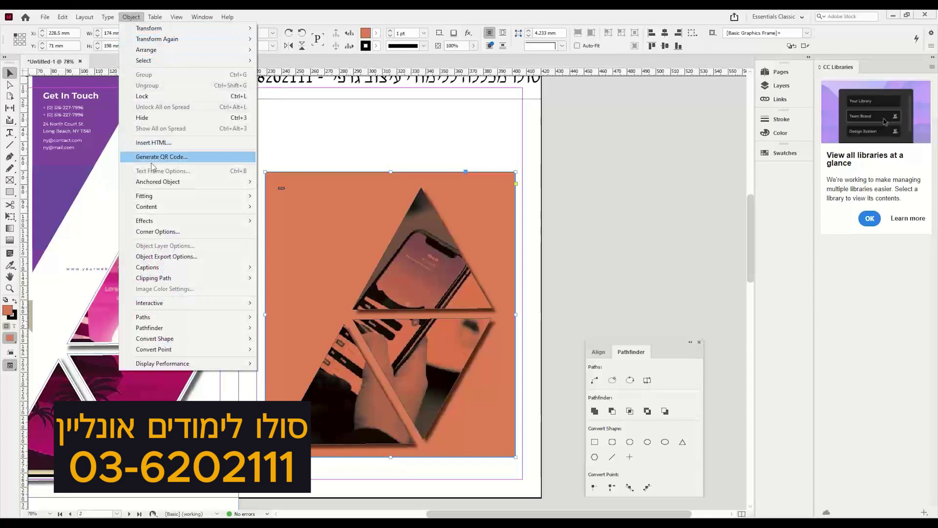
{"action": "mouse_move", "coordinate": [157, 220]}
{"action": "left_click", "coordinate": [293, 218]}
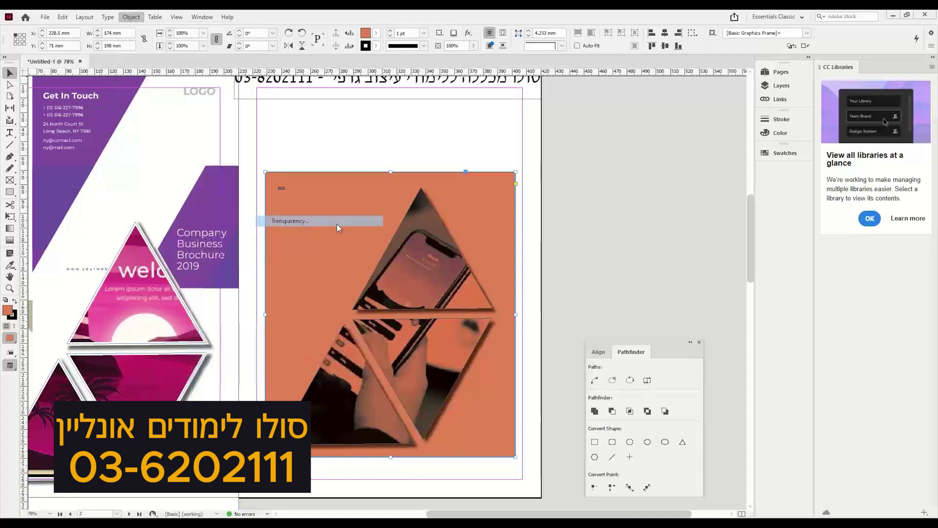
{"action": "mouse_move", "coordinate": [740, 154]}
{"action": "left_mouse_down"}
{"action": "mouse_move", "coordinate": [712, 170]}
{"action": "mouse_move", "coordinate": [743, 169]}
{"action": "mouse_move", "coordinate": [732, 170]}
{"action": "left_mouse_up"}
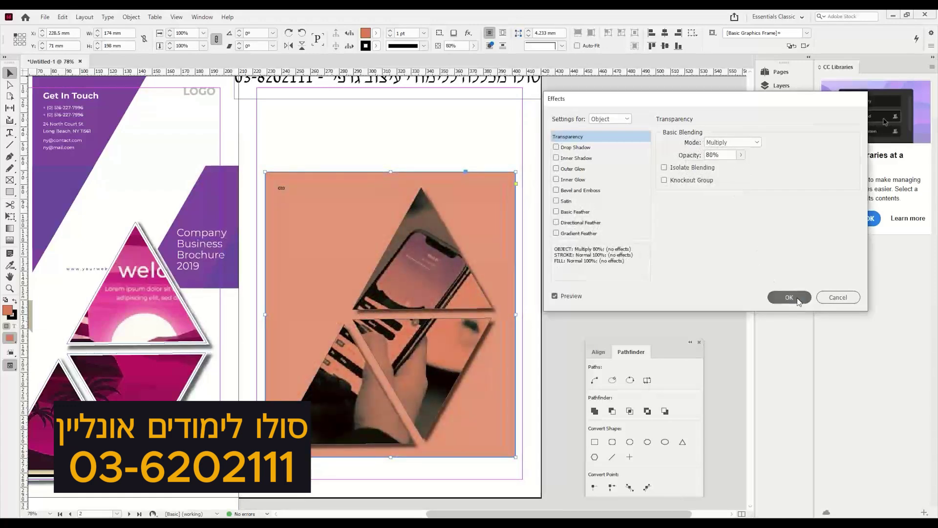
{"action": "left_click", "coordinate": [789, 297]}
{"action": "scroll", "coordinate": [457, 224], "scroll_direction": "up", "scroll_amount": 3}
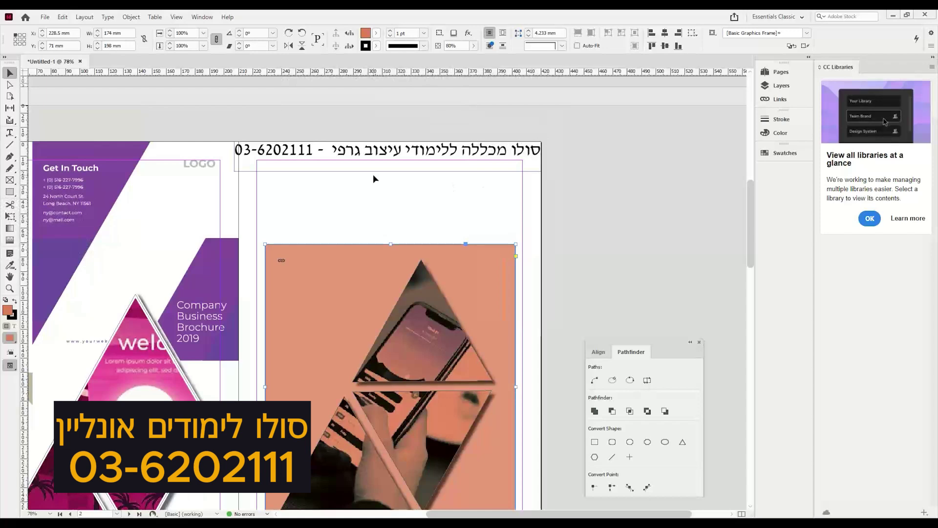
{"action": "scroll", "coordinate": [370, 178], "scroll_direction": "down", "scroll_amount": 2}
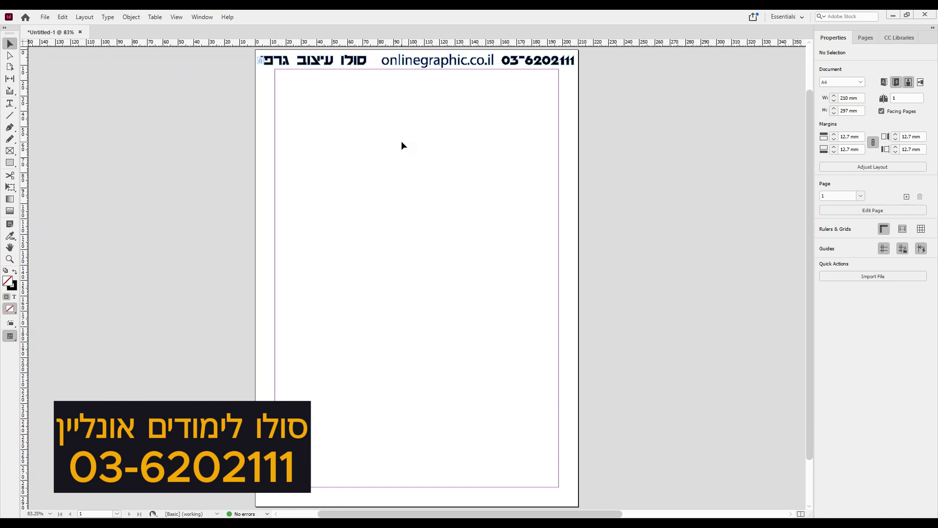
Step: Switch the workspace to Essentials Classic and close the floating Pages panel
{"action": "left_click", "coordinate": [193, 17]}
{"action": "mouse_move", "coordinate": [198, 39]}
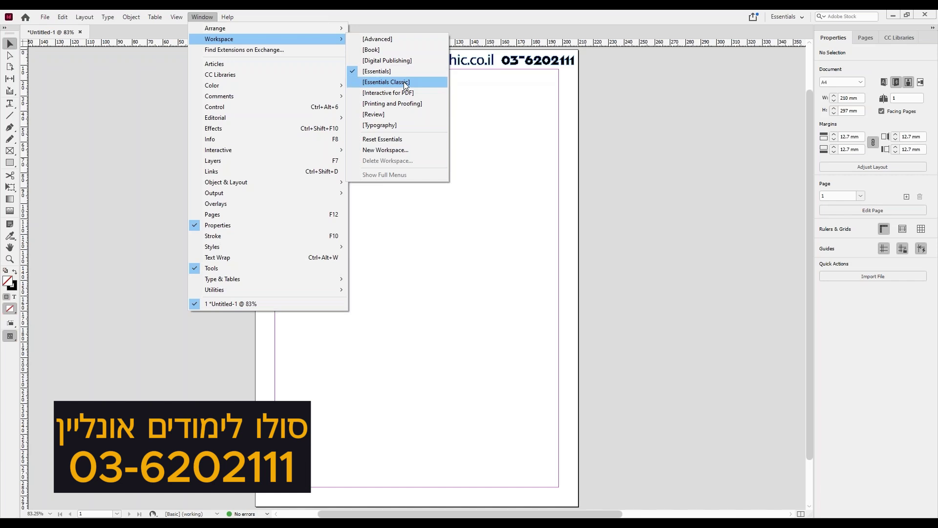
{"action": "left_click", "coordinate": [406, 82]}
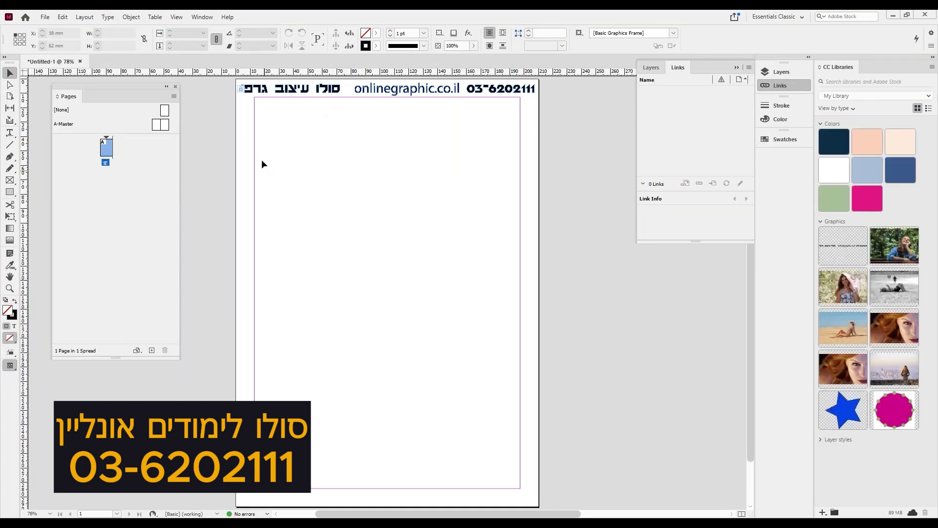
{"action": "left_click", "coordinate": [176, 87]}
Step: Draw a rectangle about 87.5 by 64.5 mm in the middle of the page, and delete it
{"action": "left_click", "coordinate": [8, 193]}
{"action": "left_click_drag", "start_coordinate": [336, 216], "coordinate": [460, 308]}
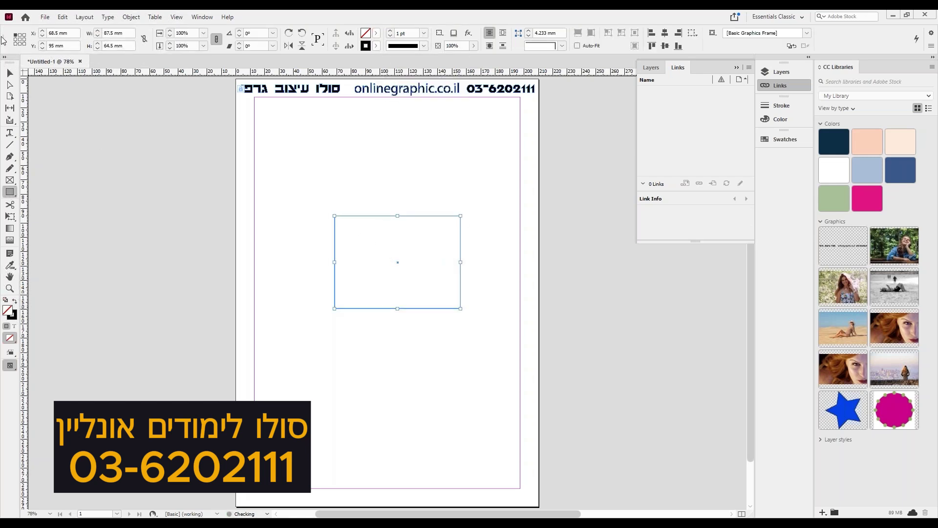
{"action": "left_click", "coordinate": [9, 73]}
{"action": "left_click_drag", "start_coordinate": [399, 197], "coordinate": [435, 254]}
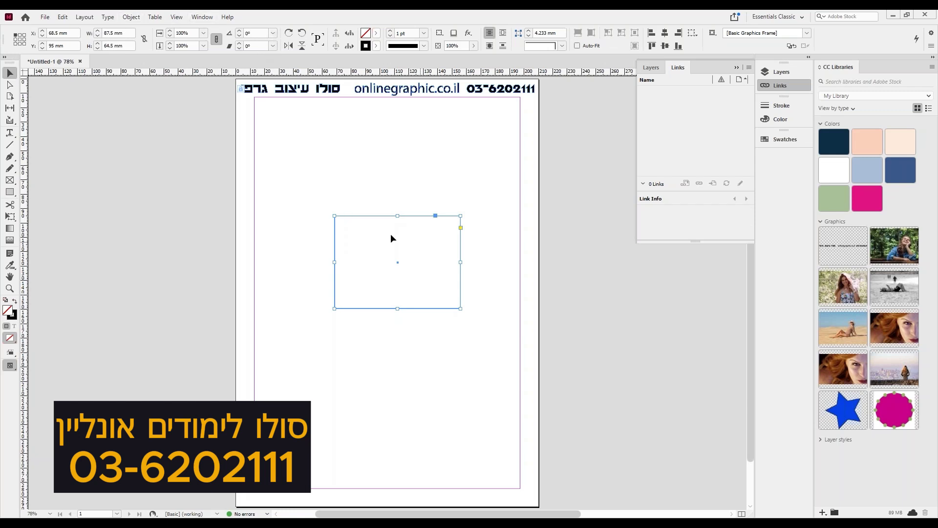
{"action": "key", "text": "Delete"}
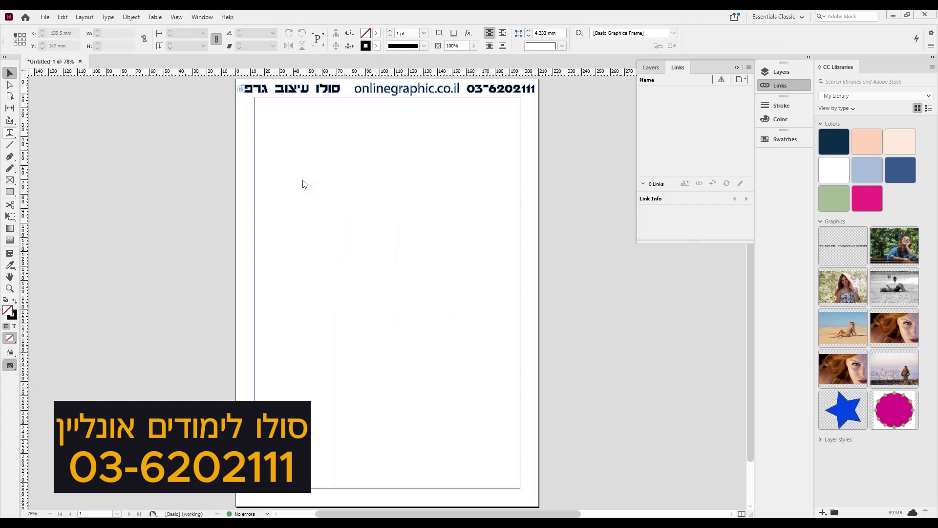
Step: Create a text frame about 149.5 by 80 mm on the page containing two lines of Hebrew sample text
{"action": "key", "text": "t"}
{"action": "left_click_drag", "start_coordinate": [274, 186], "coordinate": [489, 301]}
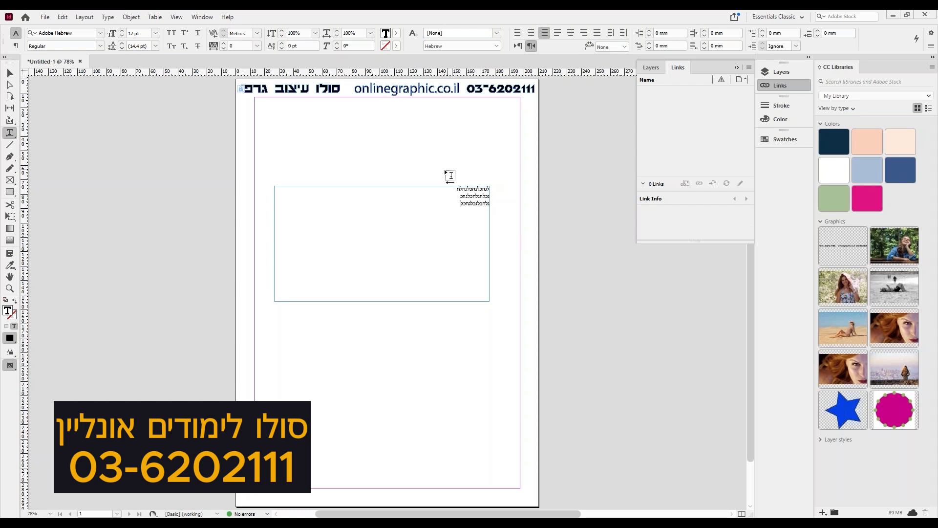
{"action": "mouse_move", "coordinate": [444, 183]}
{"action": "left_mouse_down"}
{"action": "mouse_move", "coordinate": [476, 186]}
{"action": "mouse_move", "coordinate": [462, 188]}
{"action": "left_mouse_up"}
{"action": "key", "text": "BackSpace"}
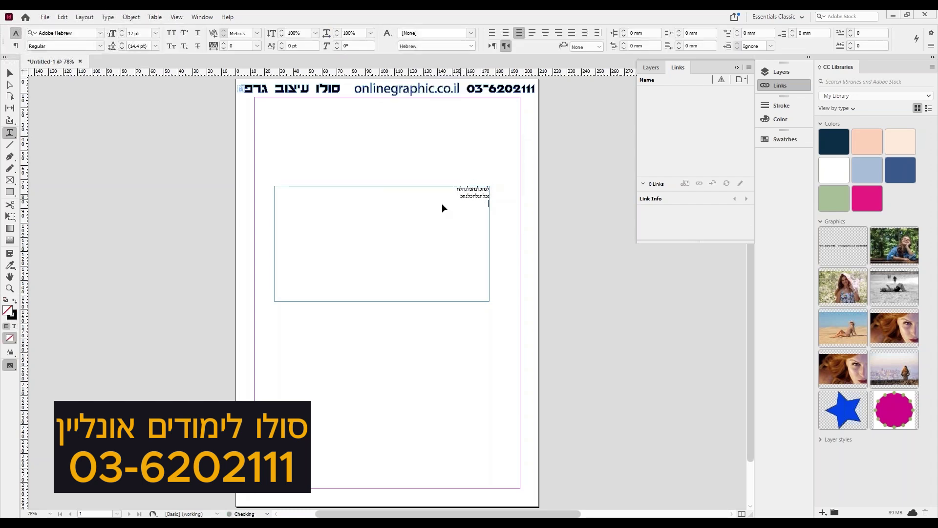
Step: Set the font size of the first line of sample text to 24 pt
{"action": "double_click", "coordinate": [463, 189]}
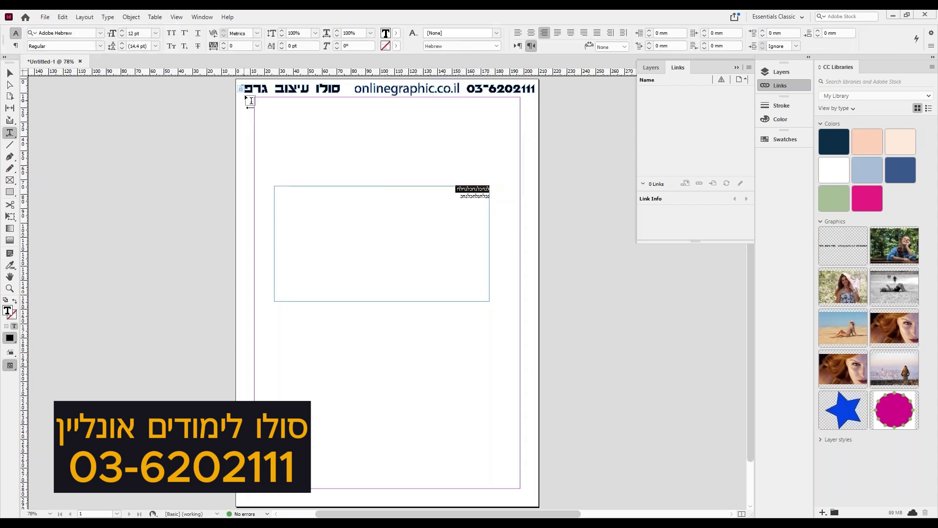
{"action": "left_click", "coordinate": [155, 35]}
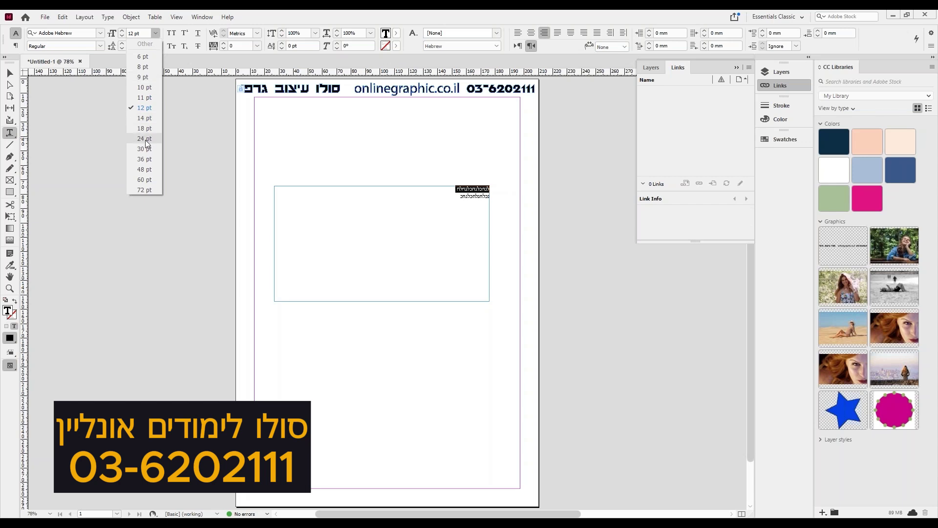
{"action": "left_click", "coordinate": [149, 144]}
{"action": "left_click", "coordinate": [9, 72]}
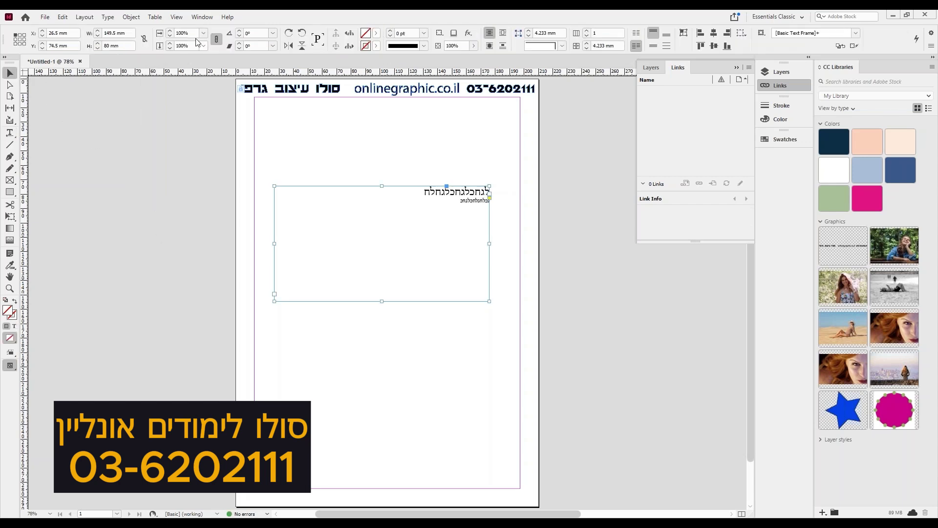
Step: Switch the workspace to Essentials and back to Essentials Classic with the text frame selected
{"action": "left_click", "coordinate": [201, 17]}
{"action": "mouse_move", "coordinate": [219, 39]}
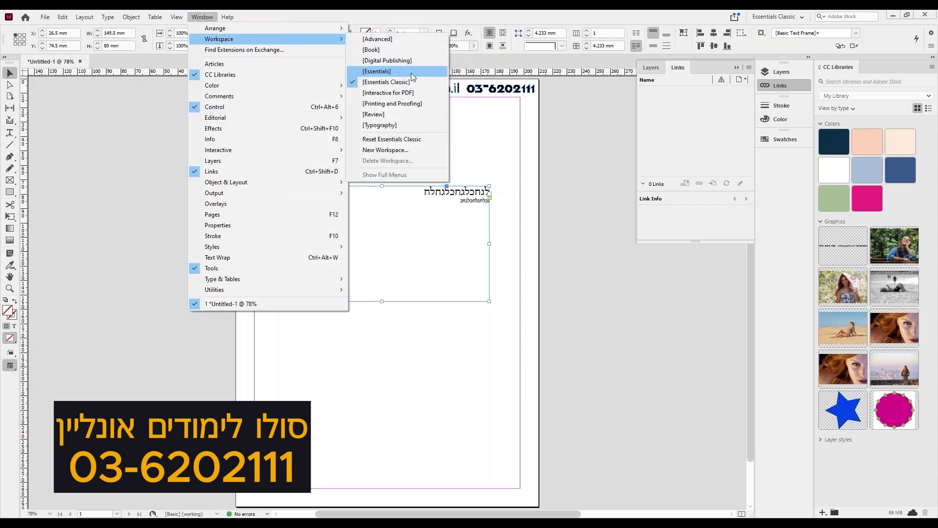
{"action": "left_click", "coordinate": [408, 72]}
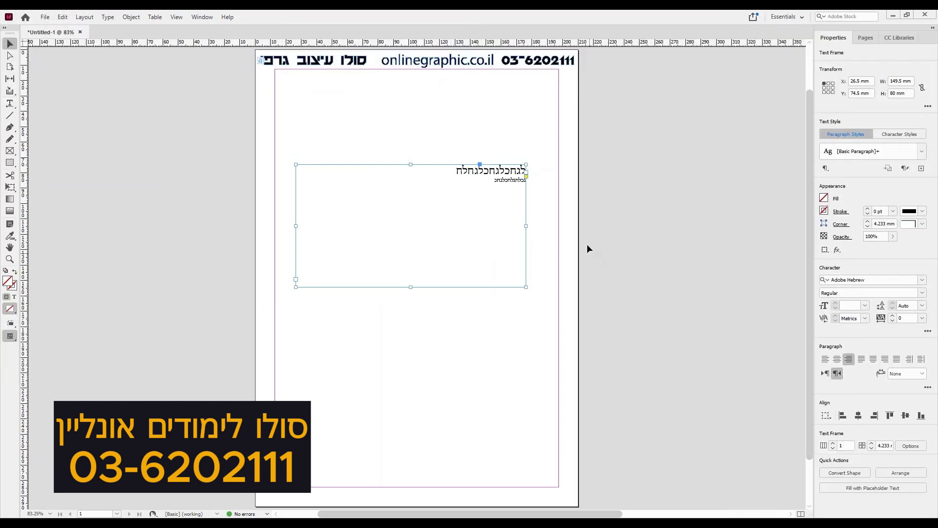
{"action": "left_click", "coordinate": [202, 17]}
{"action": "mouse_move", "coordinate": [223, 39]}
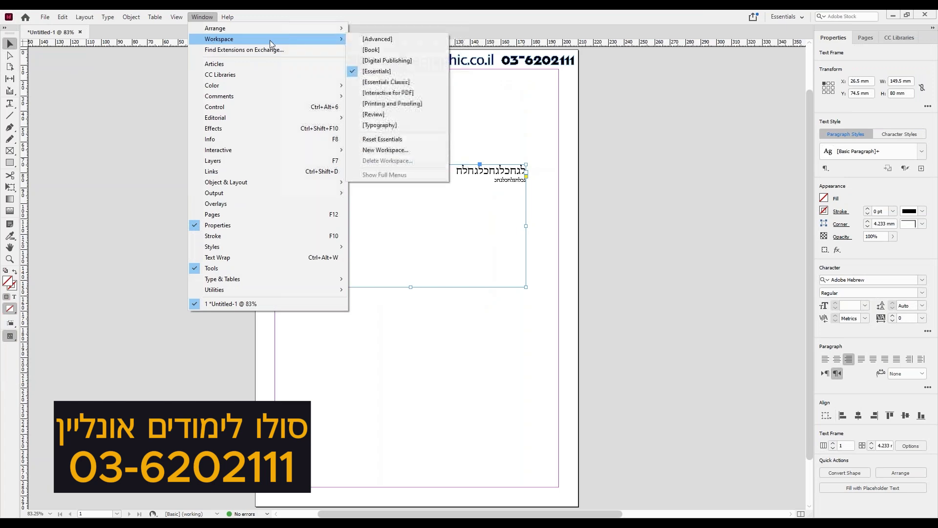
{"action": "left_click", "coordinate": [386, 82]}
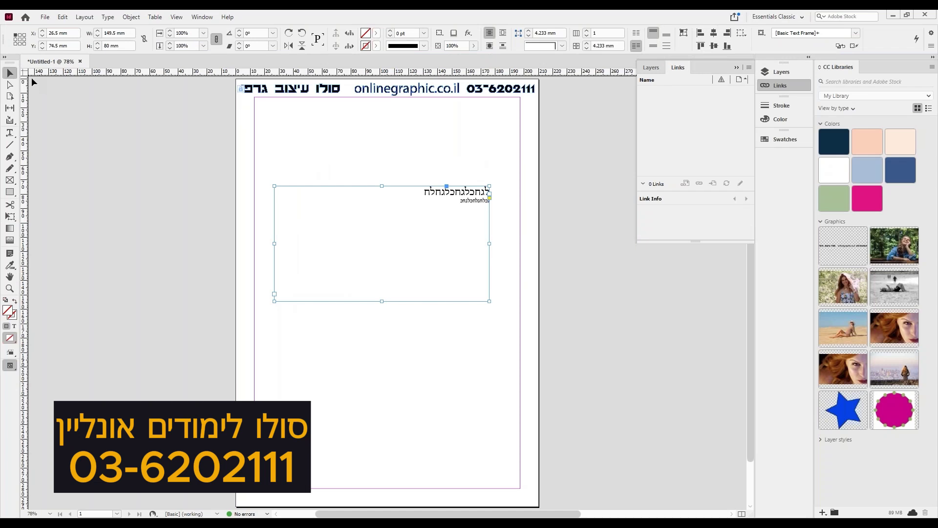
Step: Undock and close the Tools panel, and collapse the Links panel
{"action": "left_click_drag", "start_coordinate": [21, 63], "coordinate": [172, 177]}
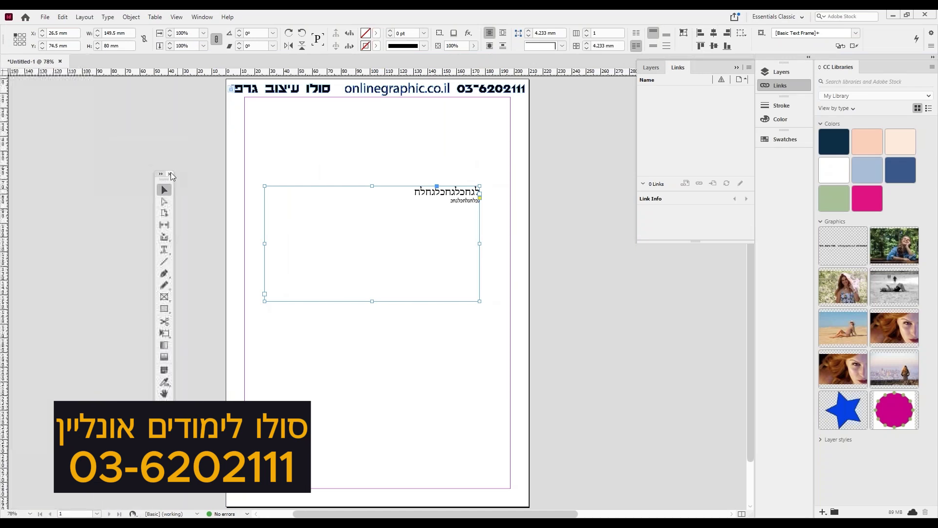
{"action": "left_click", "coordinate": [169, 172]}
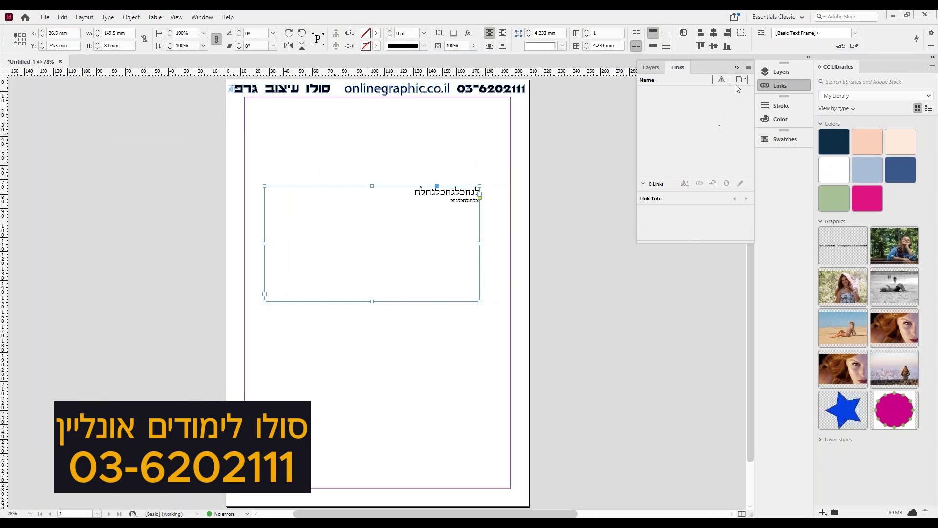
{"action": "left_click", "coordinate": [737, 68]}
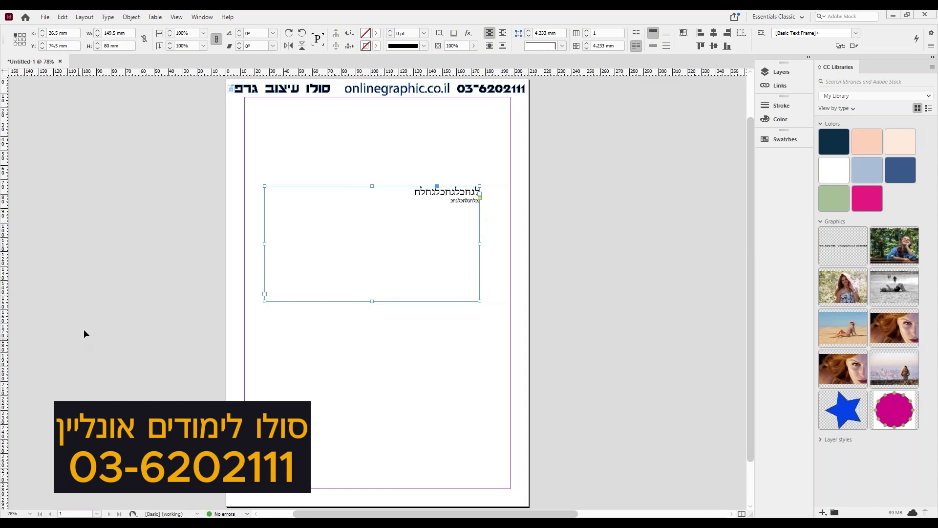
Step: Reset the Essentials Classic workspace to its default panel layout
{"action": "left_click", "coordinate": [202, 16]}
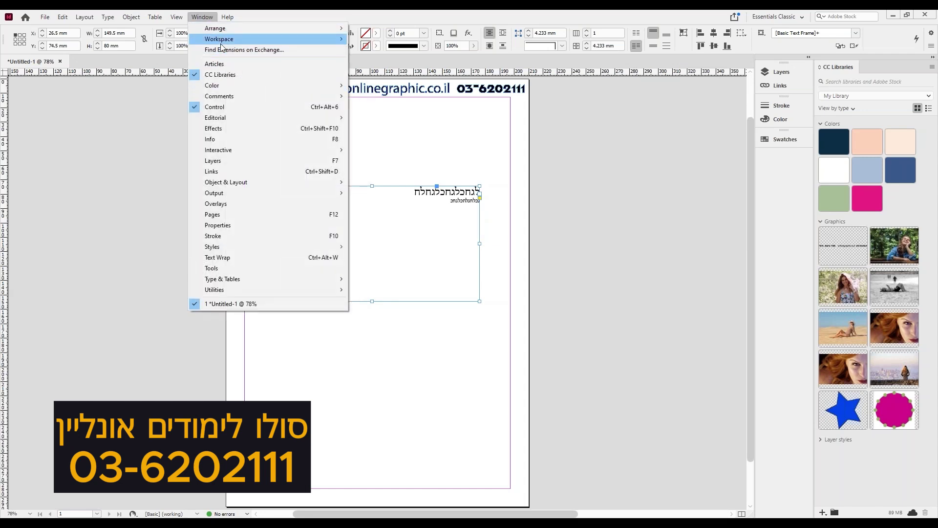
{"action": "mouse_move", "coordinate": [220, 39]}
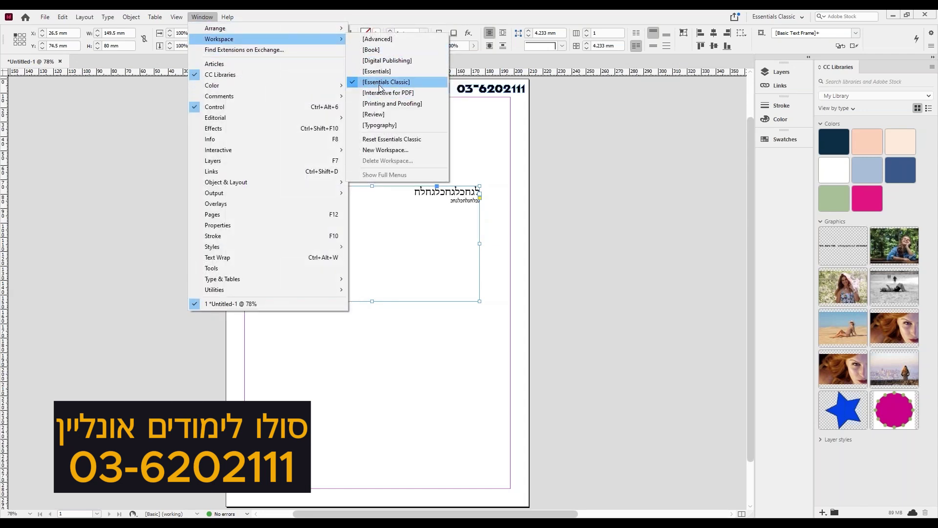
{"action": "left_click", "coordinate": [392, 139]}
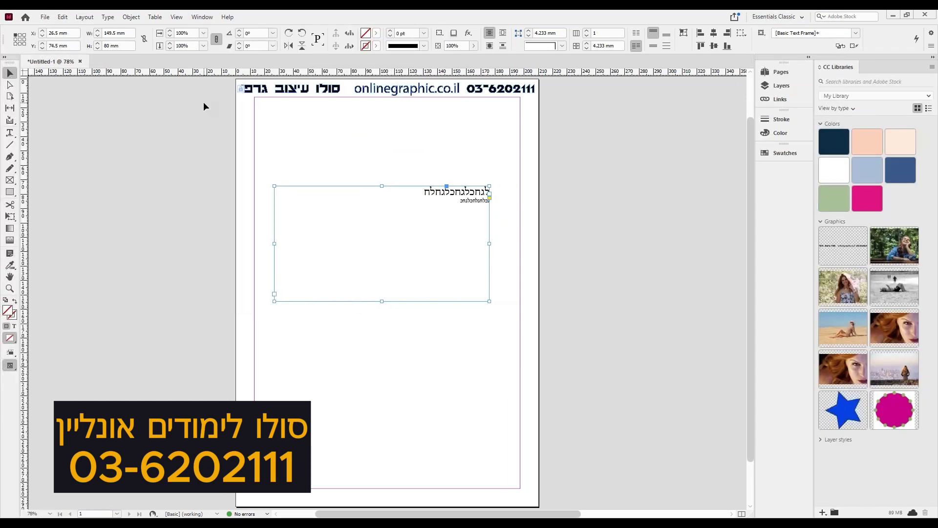
Step: Switch the workspace to Essentials and back to Essentials Classic
{"action": "left_click", "coordinate": [202, 17]}
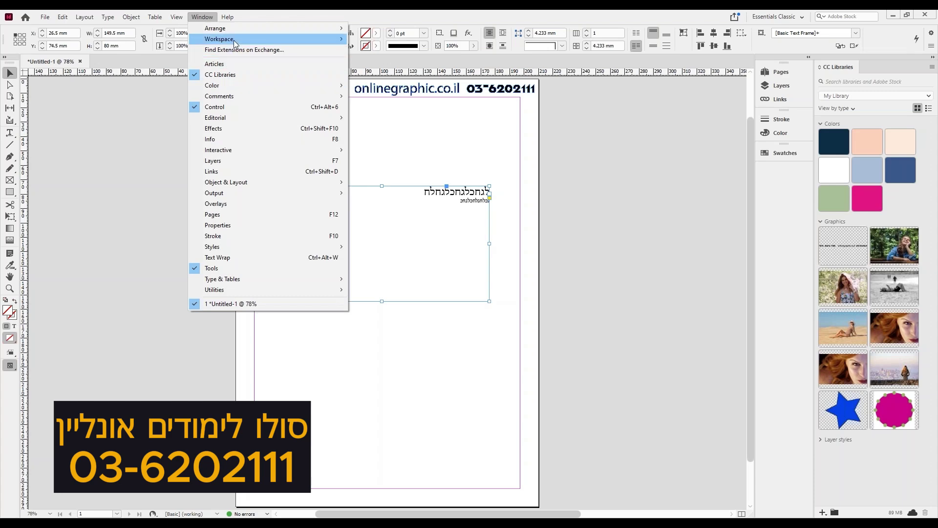
{"action": "mouse_move", "coordinate": [235, 42]}
{"action": "left_click", "coordinate": [435, 73]}
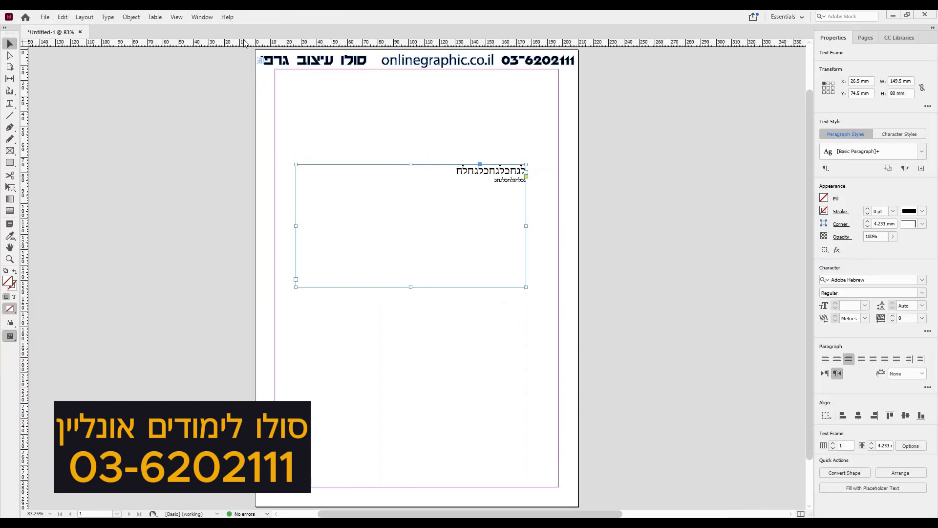
{"action": "left_click", "coordinate": [202, 17]}
{"action": "mouse_move", "coordinate": [273, 44]}
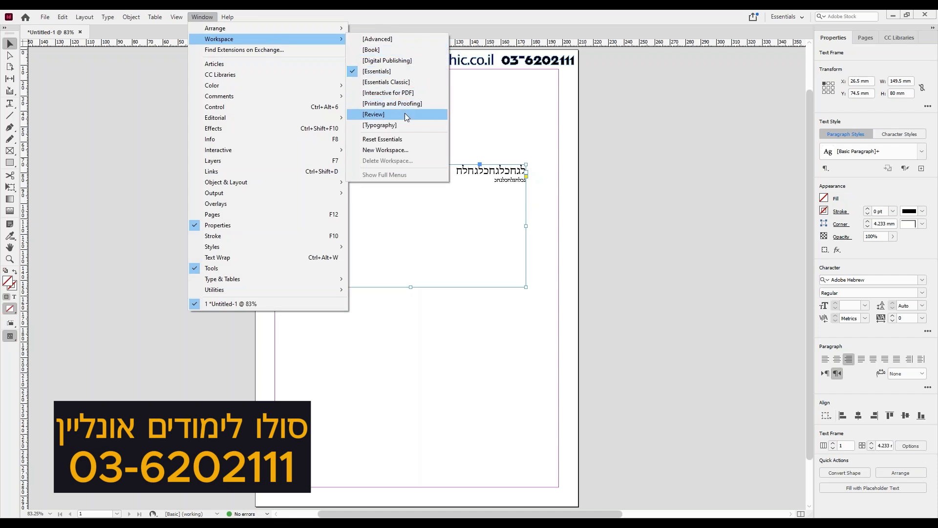
{"action": "left_click", "coordinate": [404, 83]}
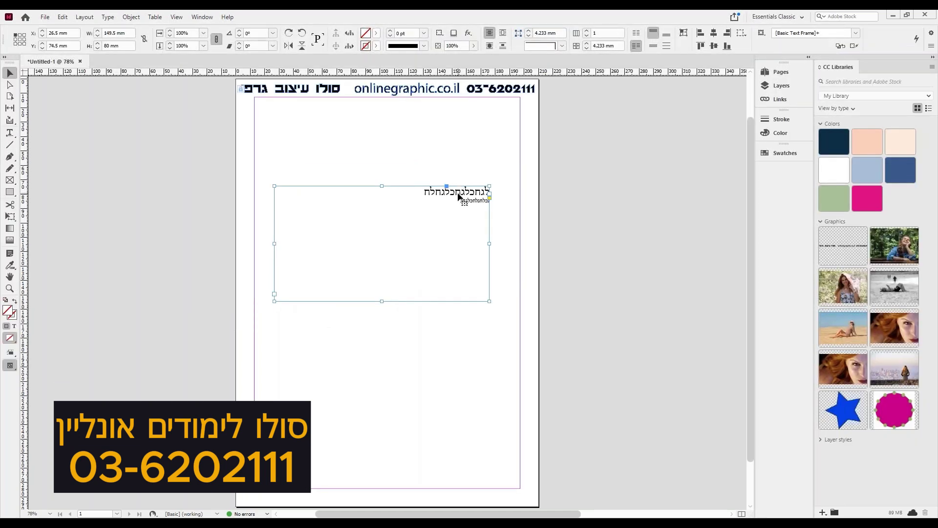
Step: Move the text frame up to about Y 47 mm and draw a rectangle about 90.5 × 80 mm with a 20 pt stroke below it
{"action": "left_click_drag", "start_coordinate": [326, 274], "coordinate": [326, 235]}
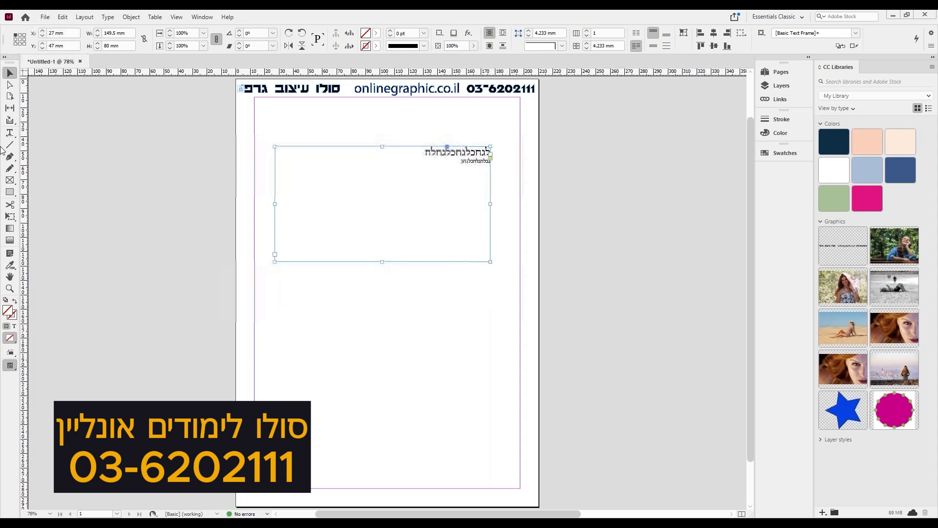
{"action": "key", "text": "m"}
{"action": "left_click_drag", "start_coordinate": [316, 308], "coordinate": [447, 423]}
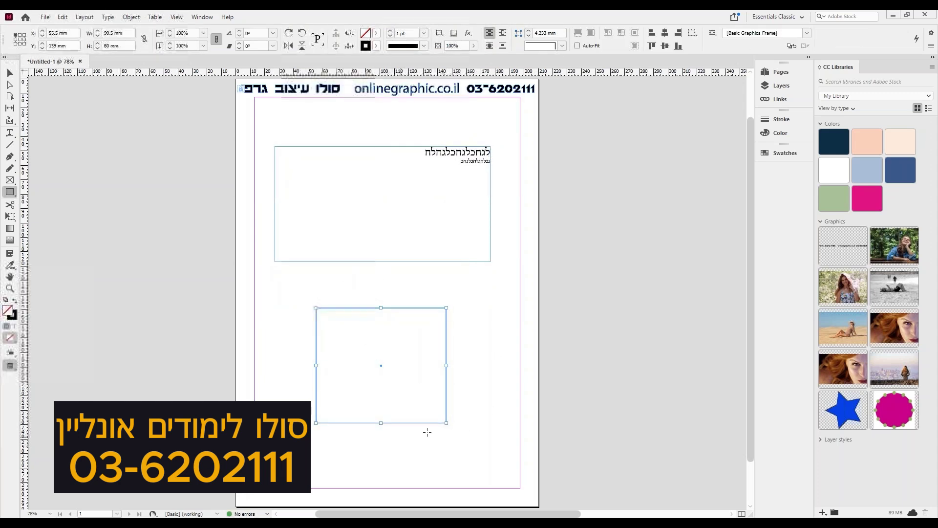
{"action": "key", "text": "v"}
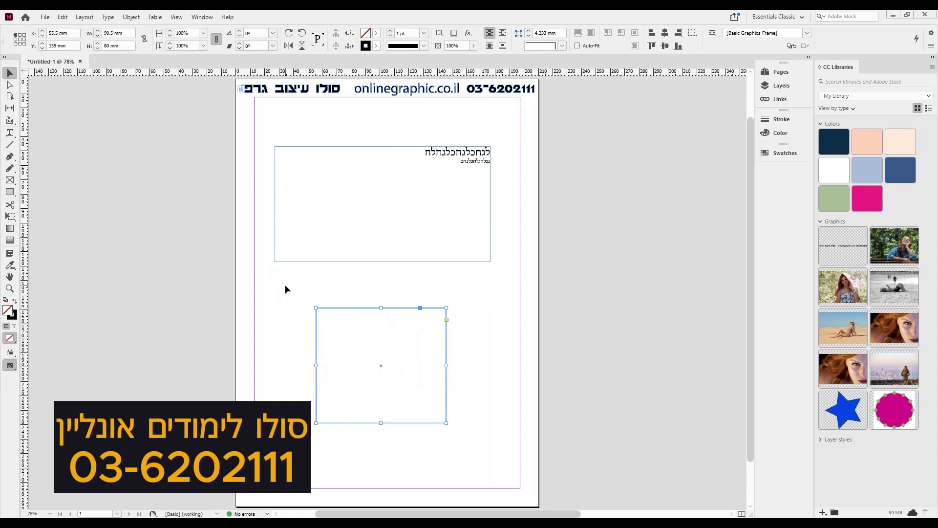
{"action": "left_click", "coordinate": [424, 33]}
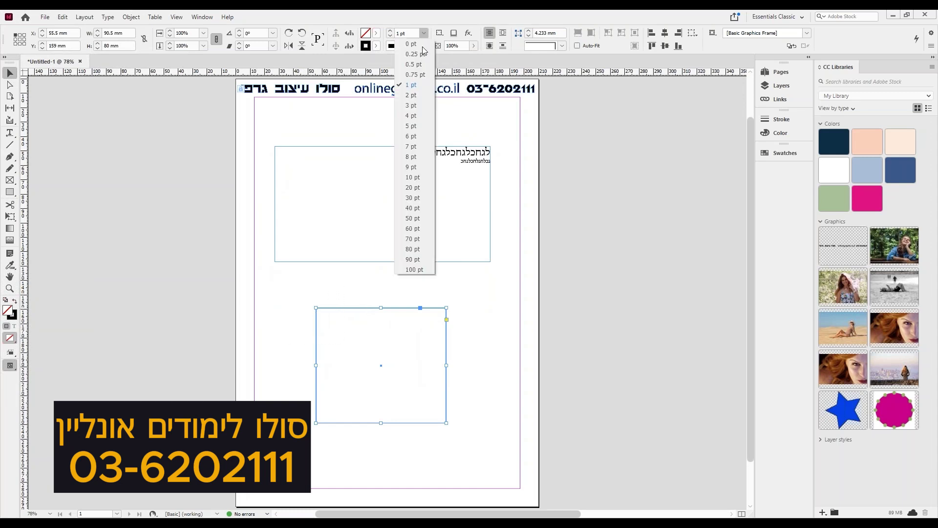
{"action": "left_click", "coordinate": [413, 188]}
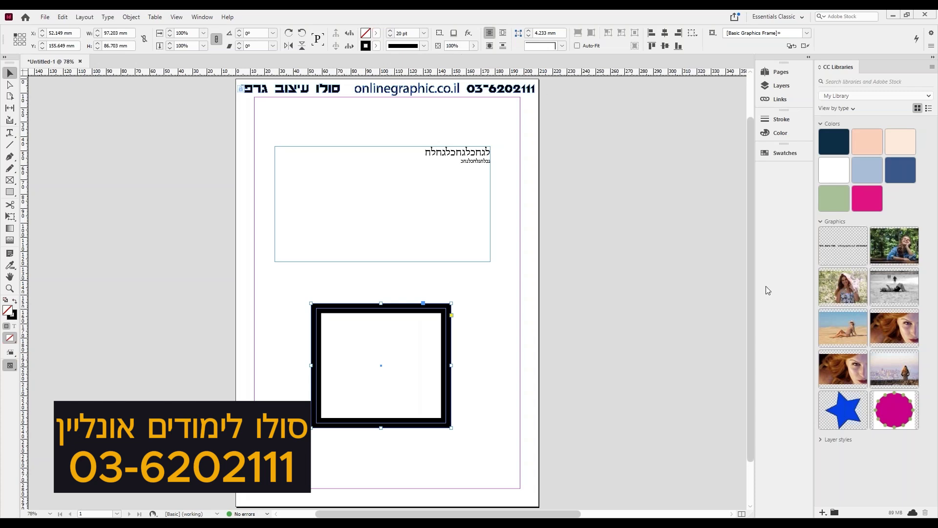
Step: Switch to the Essentials workspace and set the rectangle's stroke weight to 5 pt there
{"action": "left_click", "coordinate": [202, 16]}
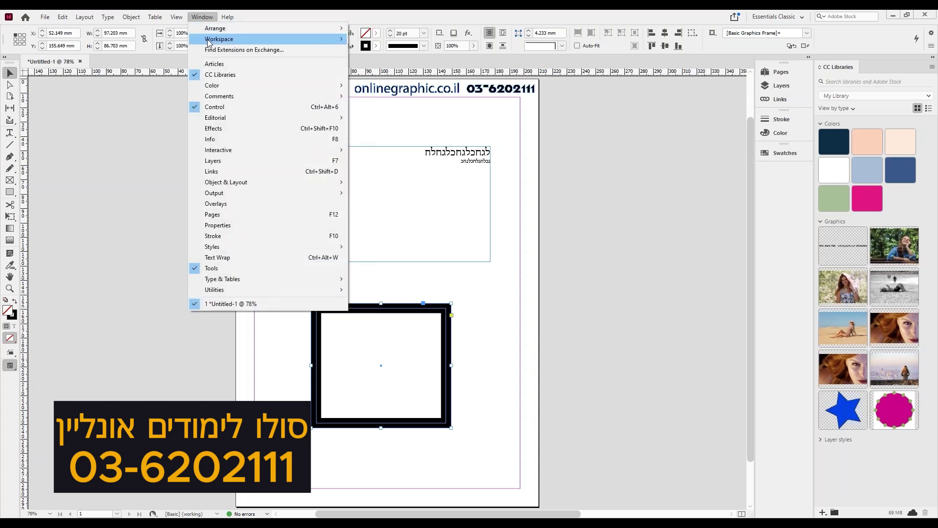
{"action": "mouse_move", "coordinate": [209, 41]}
{"action": "left_click", "coordinate": [380, 70]}
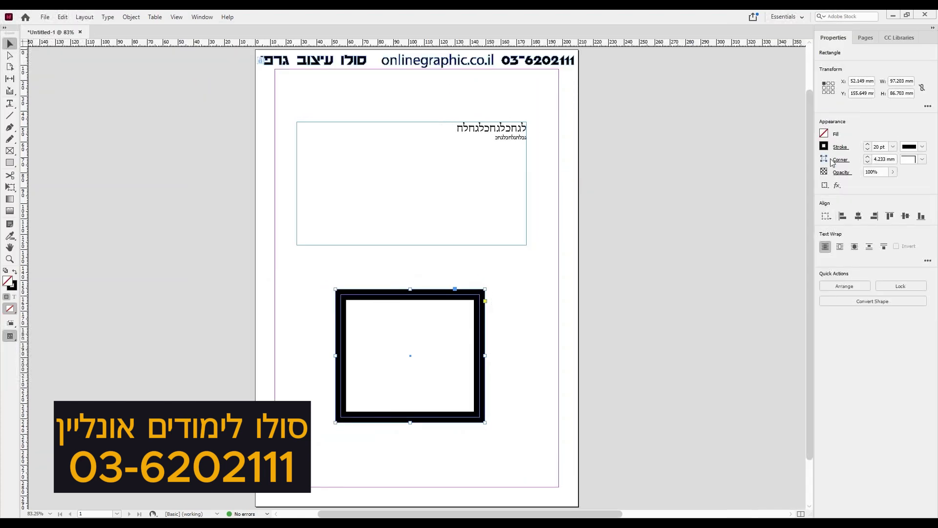
{"action": "left_click", "coordinate": [892, 146]}
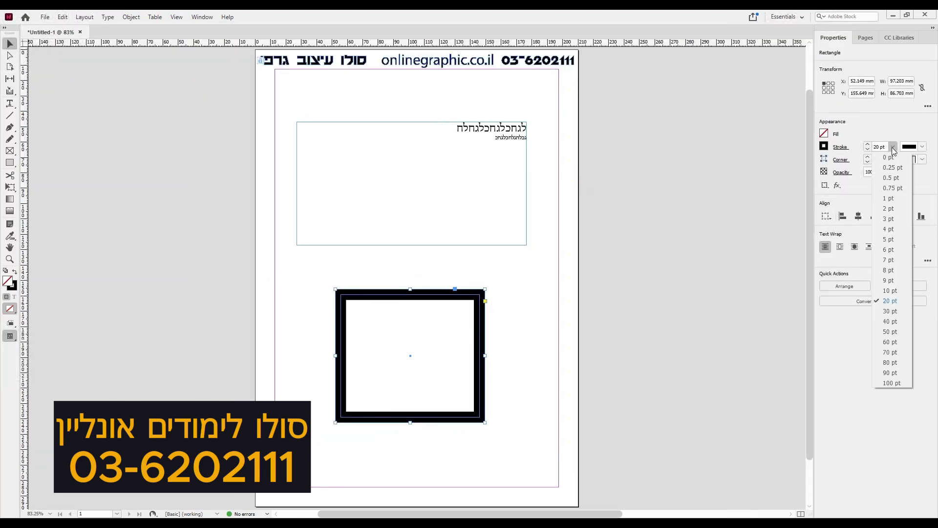
{"action": "left_click", "coordinate": [889, 239]}
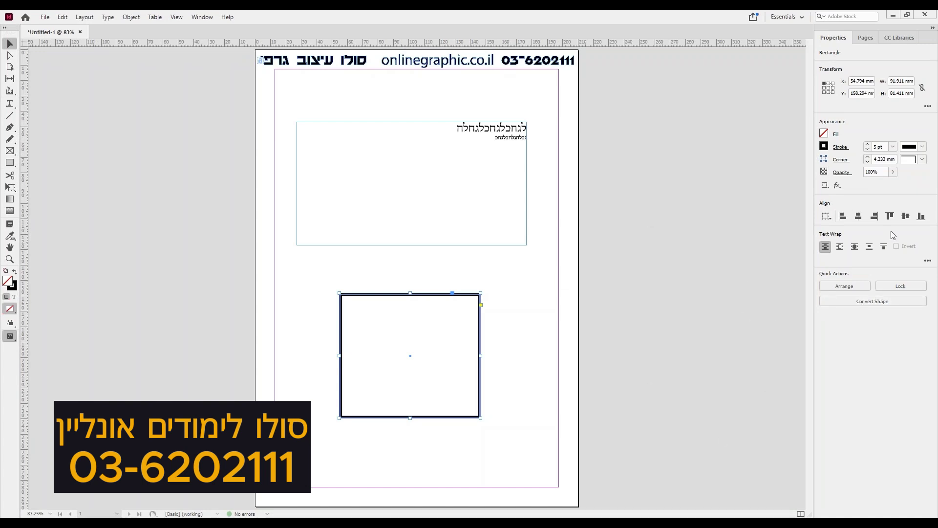
Step: Return to the Essentials Classic workspace with the rectangle still selected
{"action": "left_click", "coordinate": [202, 16]}
{"action": "mouse_move", "coordinate": [212, 39]}
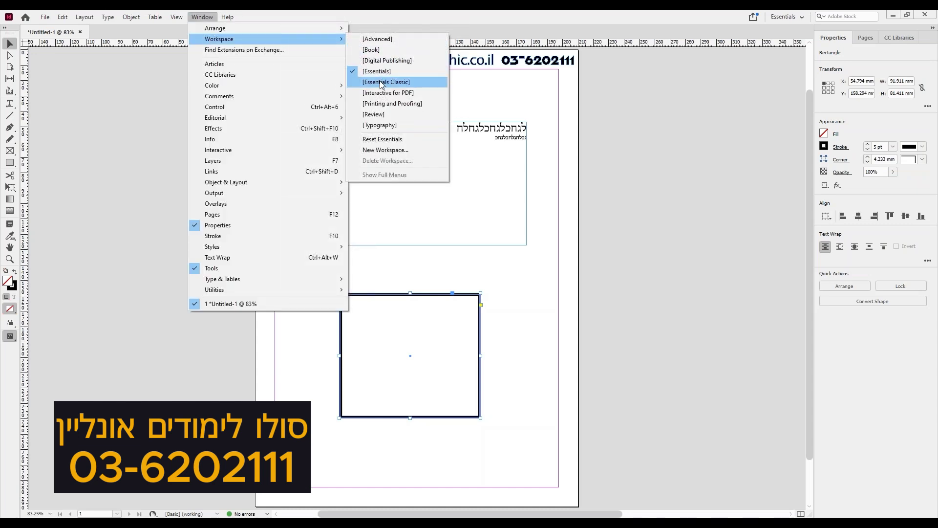
{"action": "left_click", "coordinate": [379, 79]}
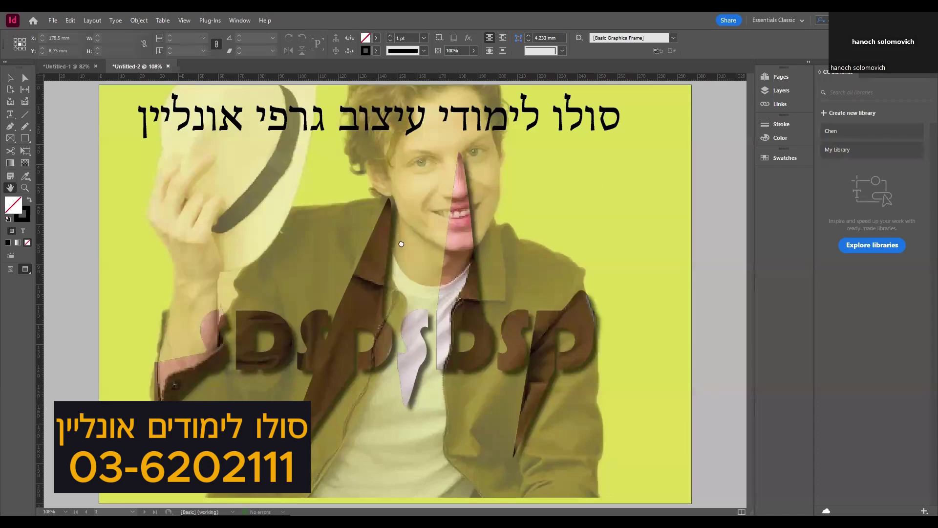
Step: Undo the edits in Untitled-2 back to the plain black SDSDSDSD text over the full-opacity photo of the man with the hat
{"action": "left_click_drag", "start_coordinate": [400, 244], "coordinate": [404, 245]}
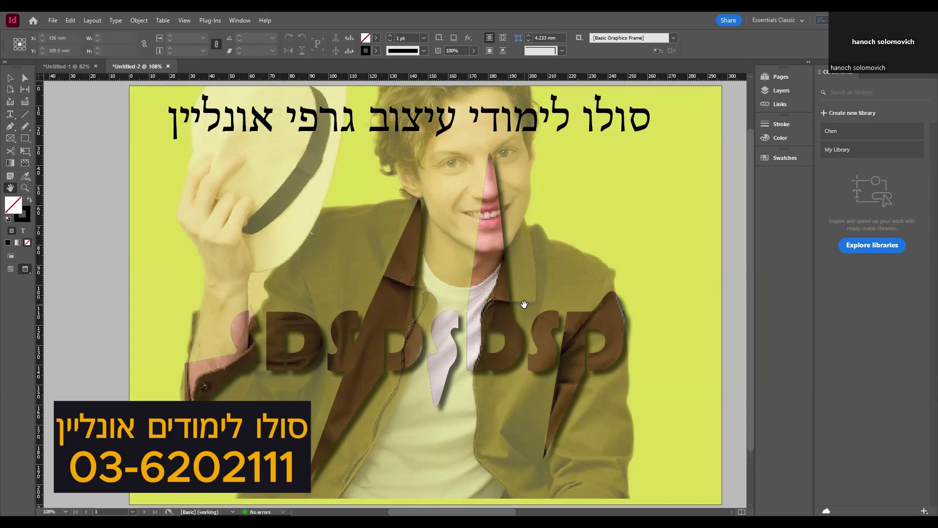
{"action": "left_click", "coordinate": [9, 78]}
{"action": "key", "text": "ctrl+z"}
{"action": "key", "text": "ctrl+z"}
{"action": "key", "text": "ctrl+z"}
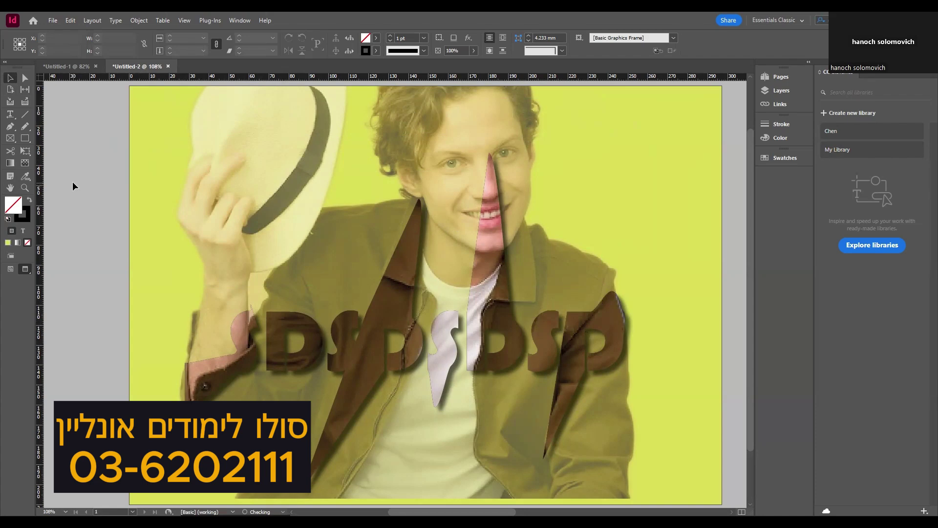
{"action": "key", "text": "ctrl+z"}
{"action": "key", "text": "ctrl+z"}
{"action": "key", "text": "ctrl+z"}
{"action": "key", "text": "ctrl+z"}
{"action": "key", "text": "ctrl+z"}
{"action": "key", "text": "ctrl+z"}
{"action": "key", "text": "ctrl+z"}
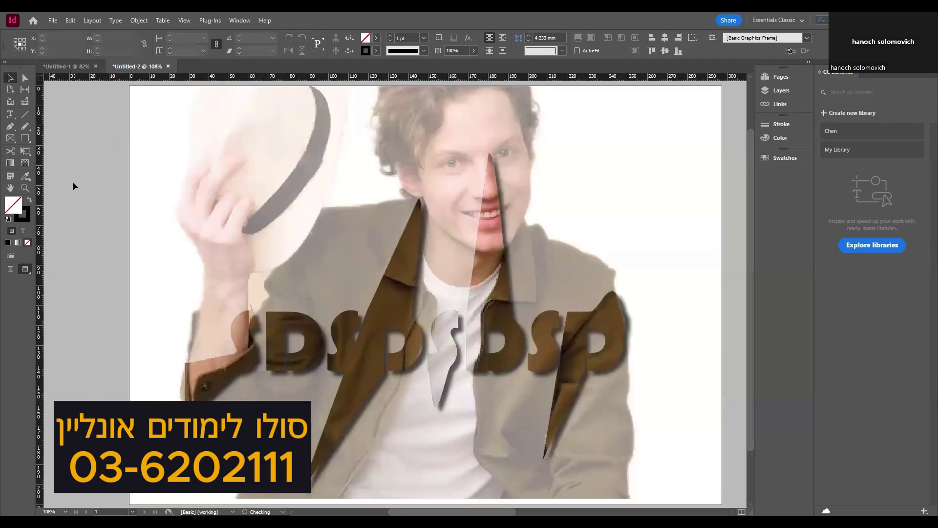
{"action": "key", "text": "ctrl+z"}
{"action": "key", "text": "ctrl+z"}
{"action": "key", "text": "ctrl+z"}
{"action": "key", "text": "ctrl+z"}
{"action": "key", "text": "ctrl+z"}
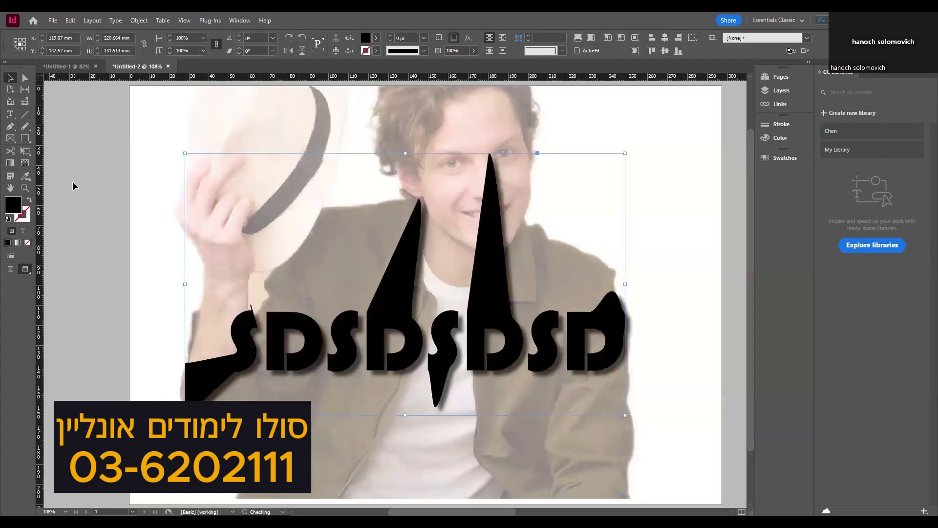
{"action": "key", "text": "ctrl+z"}
{"action": "key", "text": "ctrl+z"}
{"action": "key", "text": "ctrl+z"}
{"action": "key", "text": "ctrl+z"}
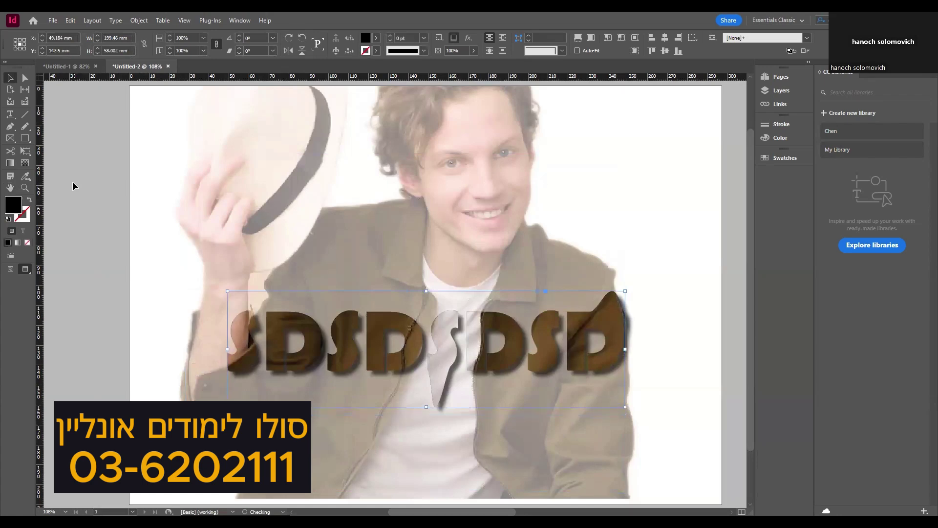
{"action": "key", "text": "ctrl+z"}
{"action": "key", "text": "ctrl+z"}
{"action": "key", "text": "ctrl+z"}
{"action": "key", "text": "ctrl+z"}
{"action": "key", "text": "ctrl+z"}
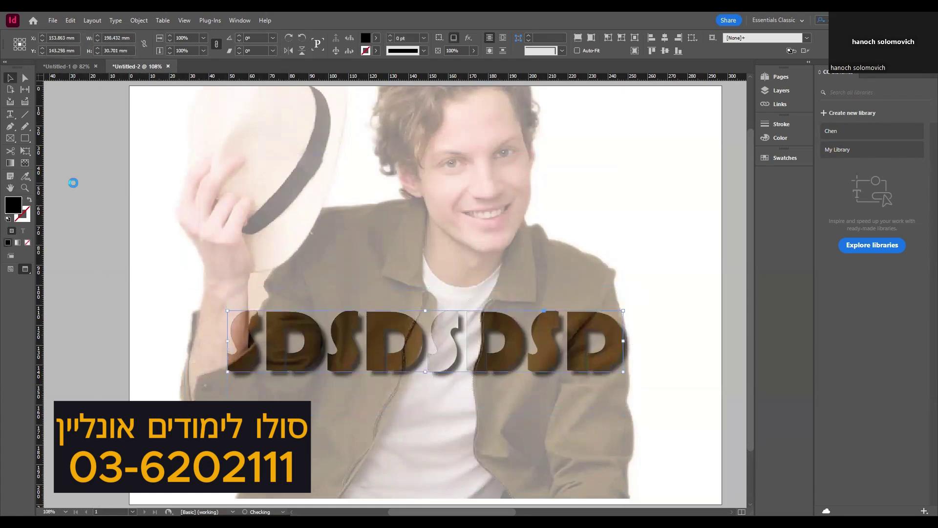
{"action": "key", "text": "ctrl+z"}
{"action": "key", "text": "ctrl+z"}
{"action": "key", "text": "ctrl+z"}
{"action": "key", "text": "ctrl+z"}
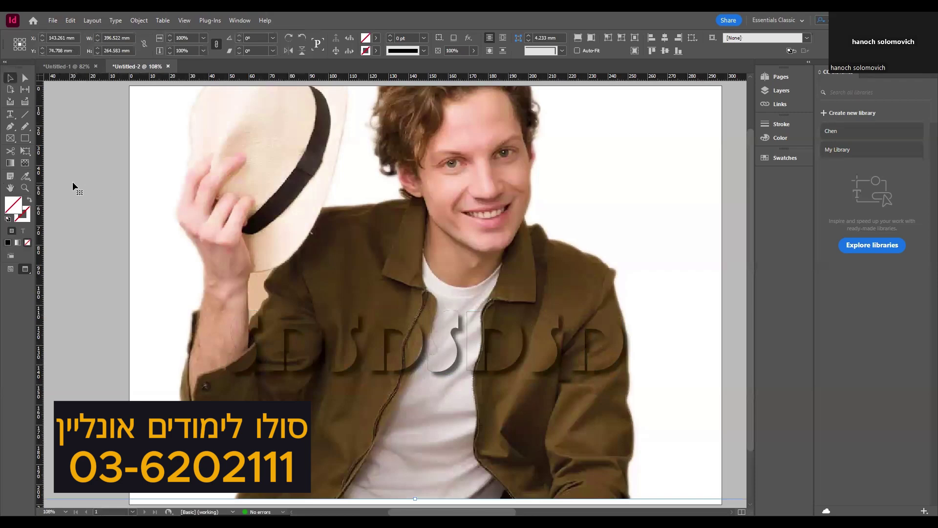
{"action": "key", "text": "ctrl+z"}
{"action": "key", "text": "ctrl+z"}
{"action": "key", "text": "ctrl+z"}
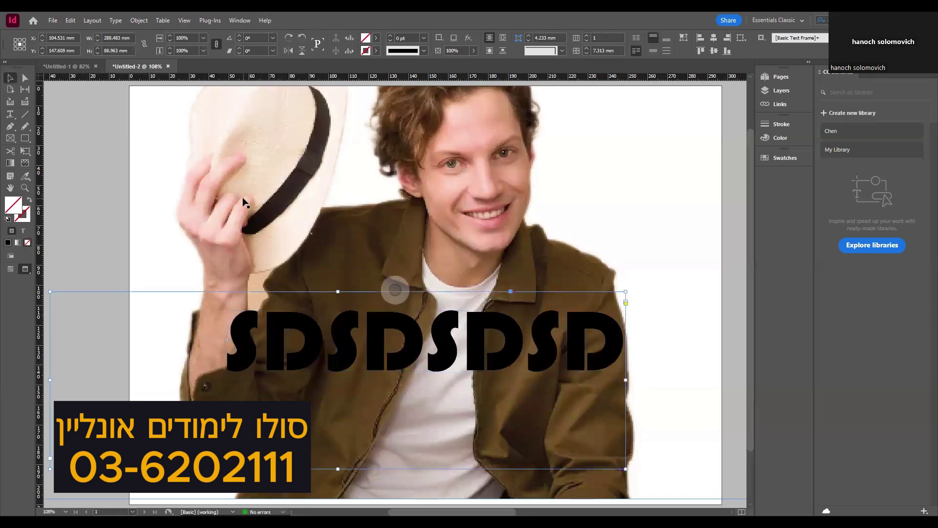
{"action": "key", "text": "ctrl+z"}
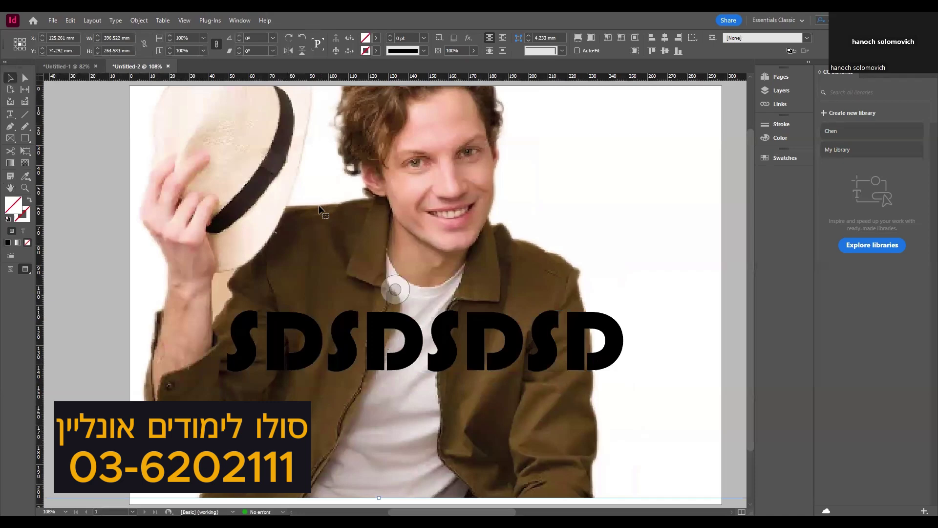
{"action": "key", "text": "ctrl+z"}
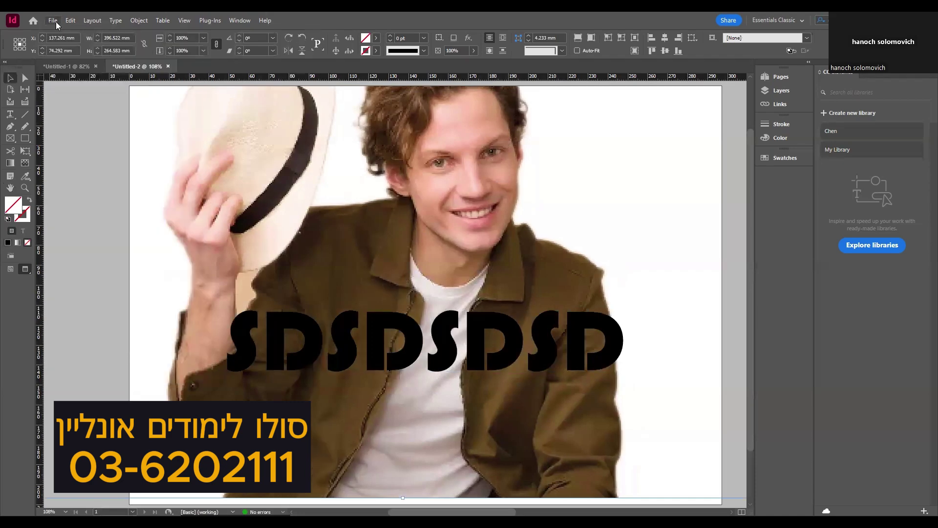
Step: Create a text frame about 147.5 × 37 mm with short Hebrew sample text over the man's face, and delete it
{"action": "left_click", "coordinate": [54, 21]}
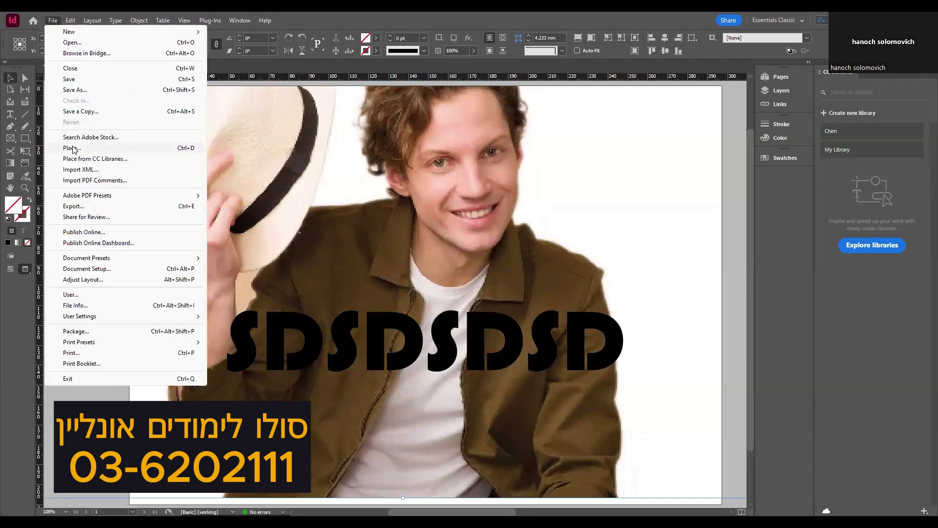
{"action": "left_click", "coordinate": [359, 318]}
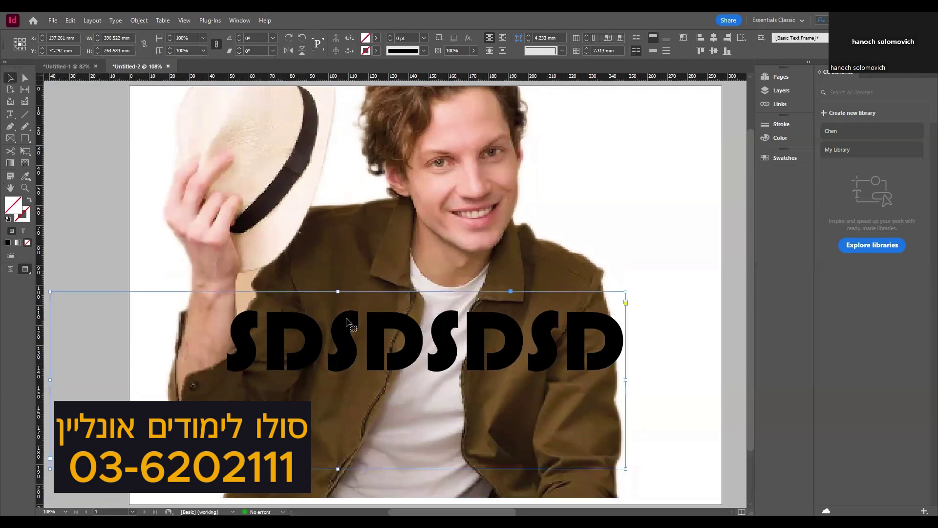
{"action": "left_click", "coordinate": [9, 113]}
{"action": "left_click_drag", "start_coordinate": [227, 148], "coordinate": [521, 221]}
{"action": "type", "text": "דג"}
{"action": "left_click", "coordinate": [10, 79]}
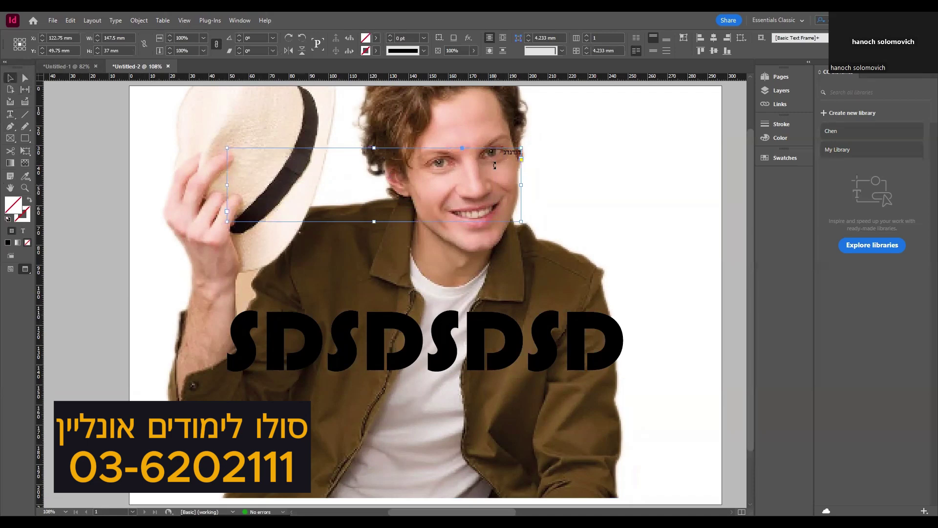
{"action": "key", "text": "Delete"}
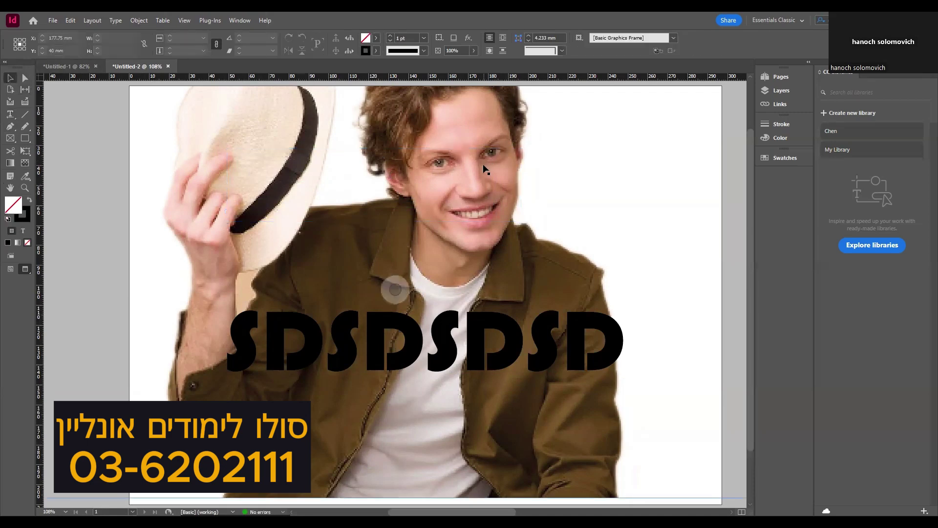
Step: Reposition the photo at about X 164 mm, Y 105 mm so the man's whole head and hat fit on the page
{"action": "left_click", "coordinate": [455, 193]}
{"action": "left_click_drag", "start_coordinate": [107, 147], "coordinate": [483, 252]}
{"action": "left_click_drag", "start_coordinate": [534, 237], "coordinate": [270, 214]}
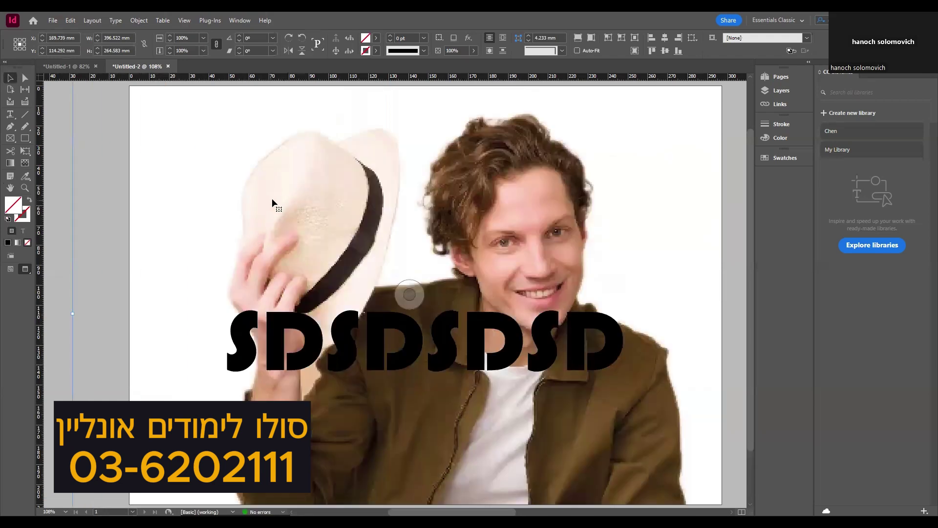
{"action": "mouse_move", "coordinate": [437, 226]}
{"action": "left_mouse_down"}
{"action": "mouse_move", "coordinate": [447, 225]}
{"action": "mouse_move", "coordinate": [434, 221]}
{"action": "left_mouse_up"}
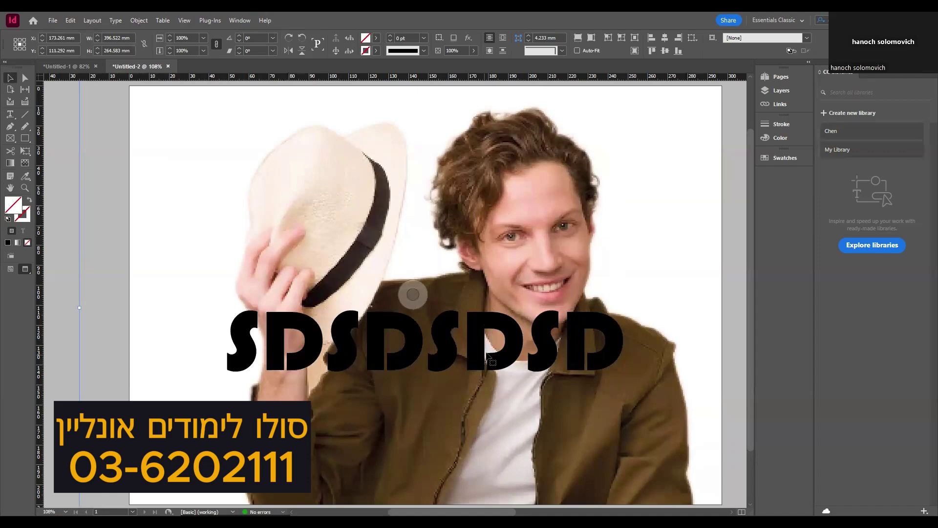
{"action": "left_click_drag", "start_coordinate": [552, 253], "coordinate": [483, 324]}
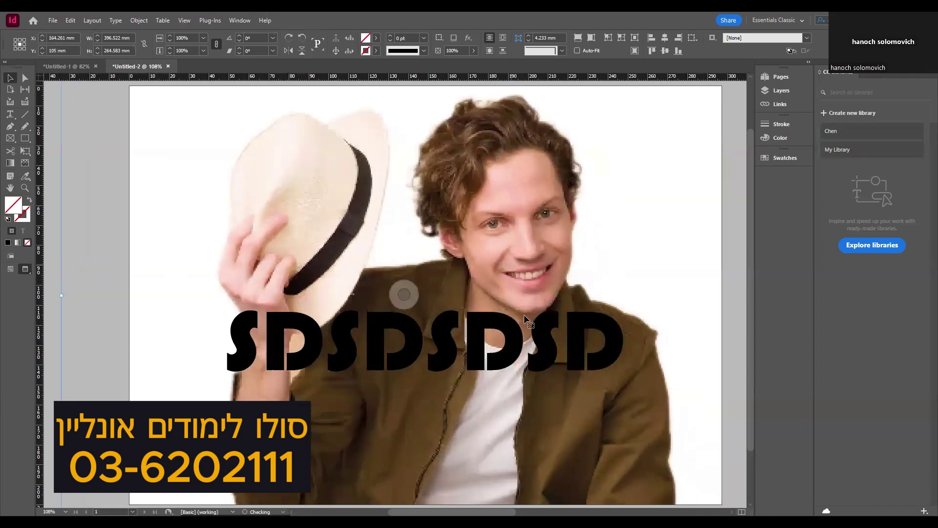
Step: Copy the photo of the man with the hat and lock it in place behind the text
{"action": "left_click", "coordinate": [54, 318]}
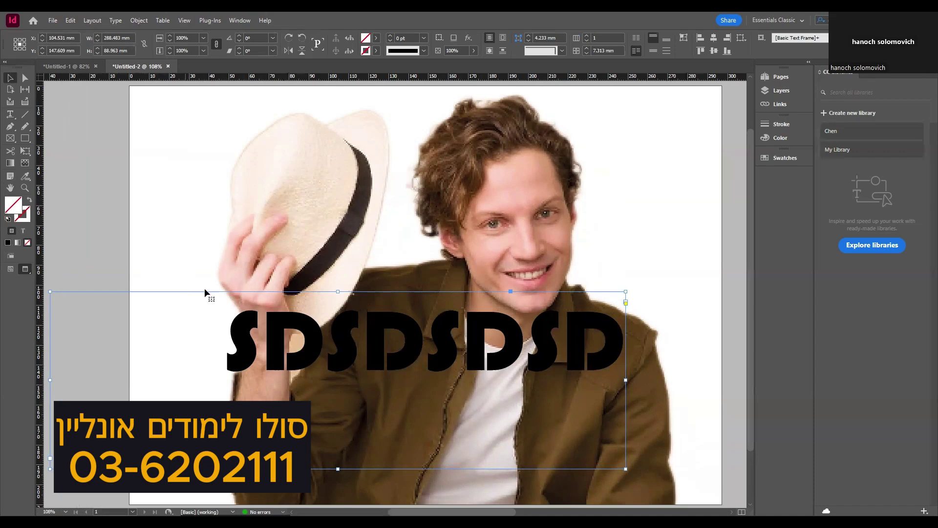
{"action": "key", "text": "ctrl+minus"}
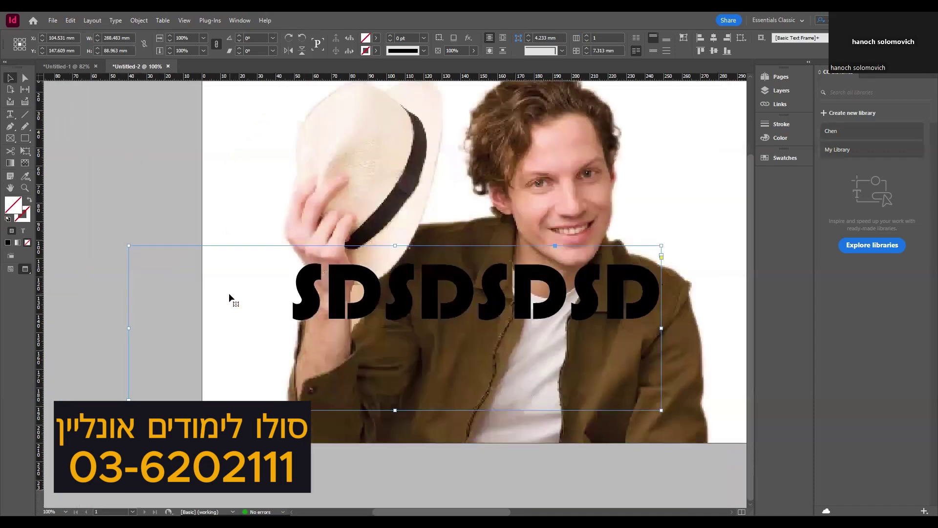
{"action": "scroll", "coordinate": [437, 304], "scroll_direction": "up", "scroll_amount": 2}
{"action": "scroll", "coordinate": [437, 304], "scroll_direction": "right", "scroll_amount": 4}
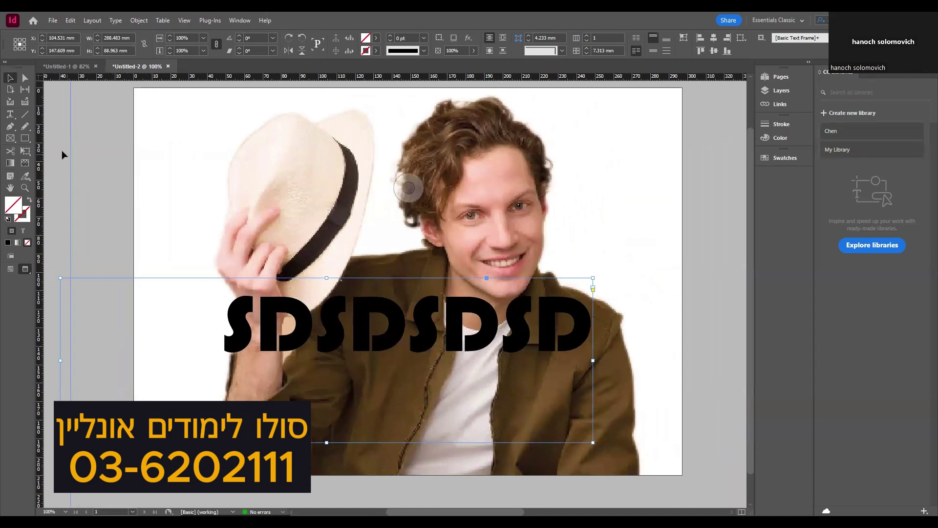
{"action": "left_click", "coordinate": [219, 181]}
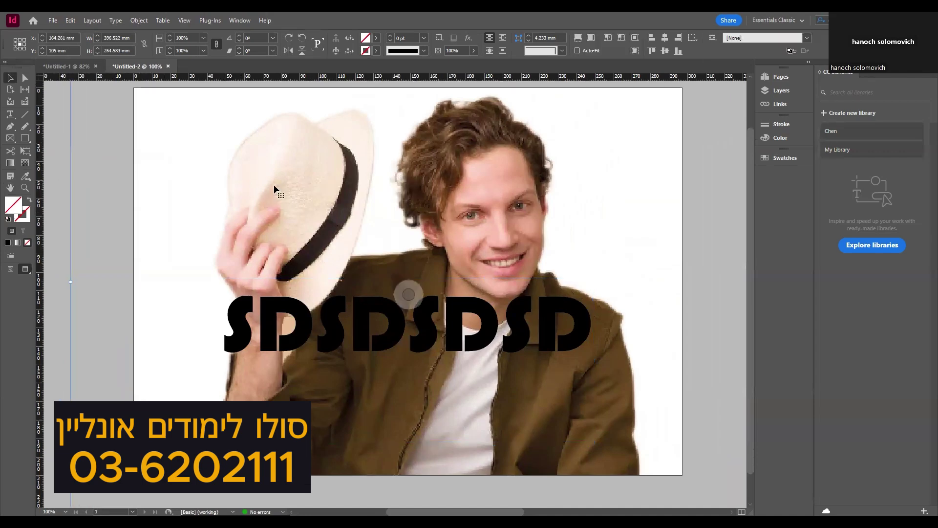
{"action": "left_click", "coordinate": [75, 21]}
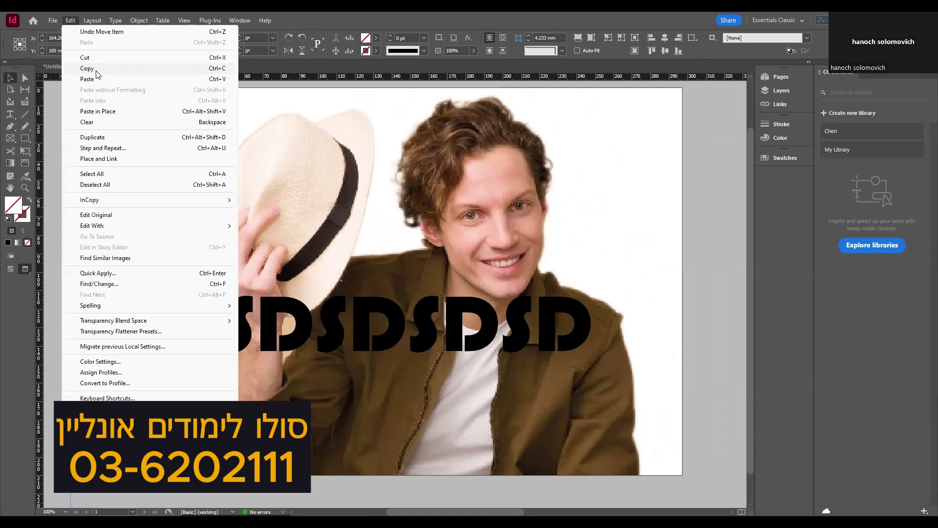
{"action": "left_click", "coordinate": [96, 69]}
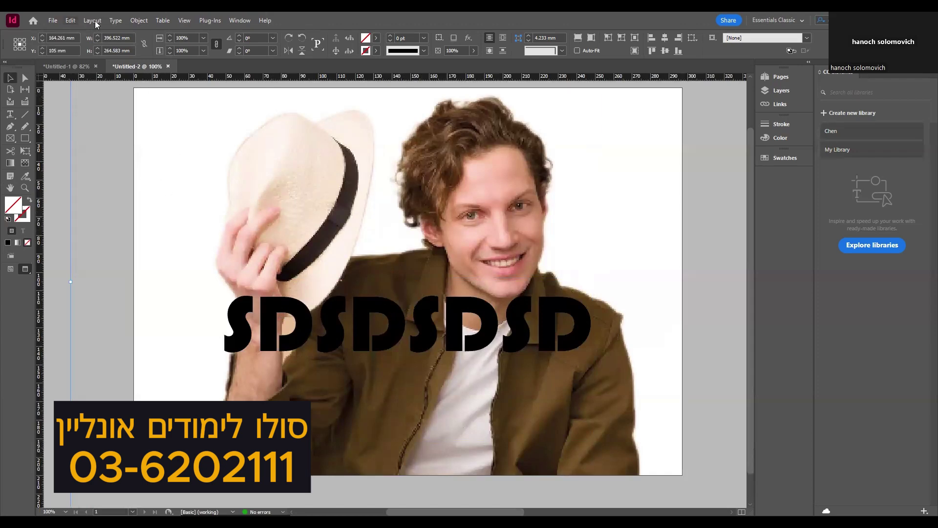
{"action": "left_click", "coordinate": [143, 21]}
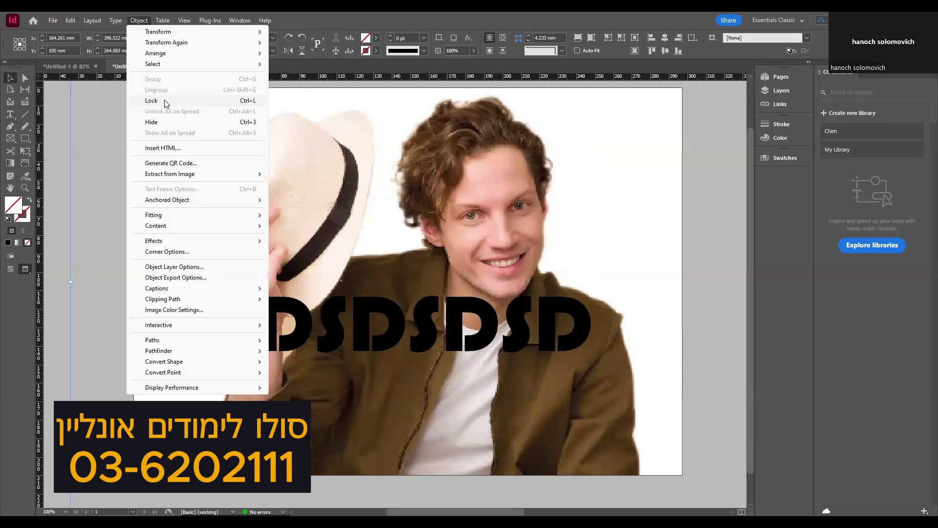
{"action": "left_click", "coordinate": [164, 102]}
Step: Convert the SDSDSDSD text frame to outlines
{"action": "left_click", "coordinate": [419, 362]}
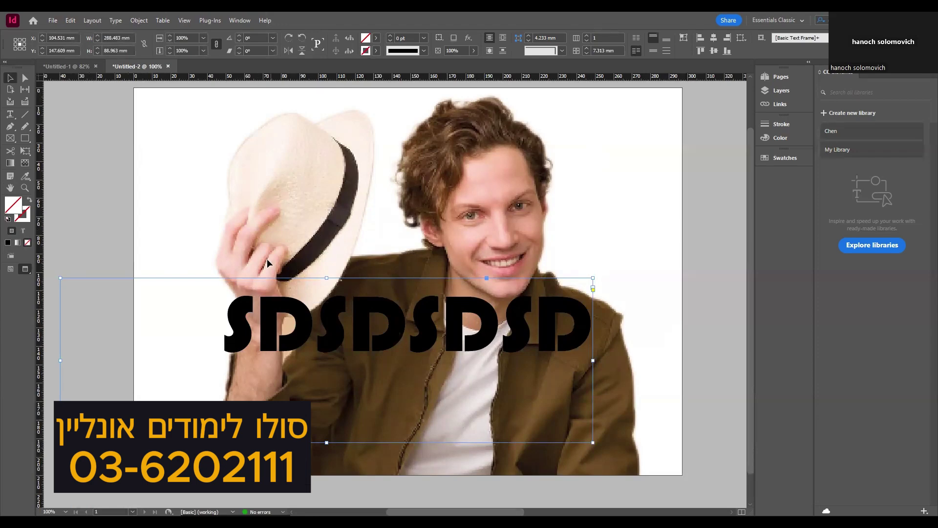
{"action": "triple_click", "coordinate": [302, 330]}
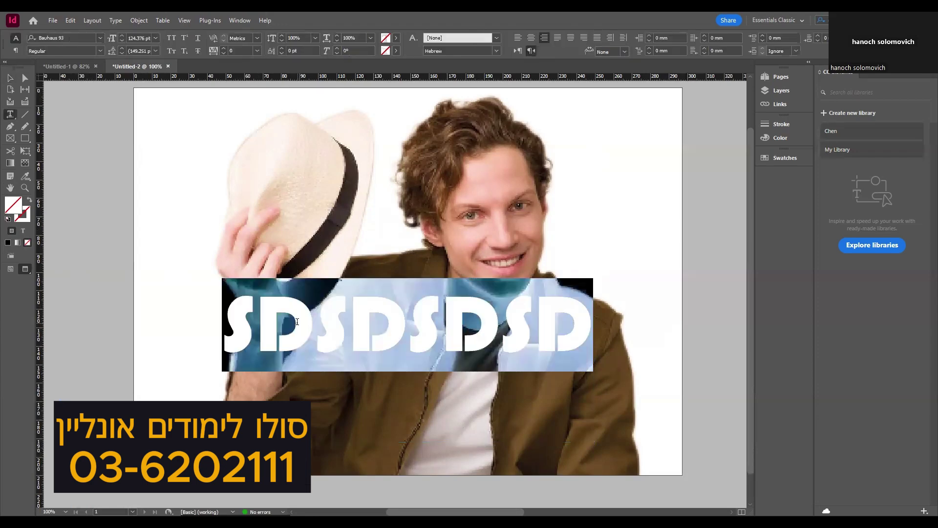
{"action": "left_click", "coordinate": [70, 22]}
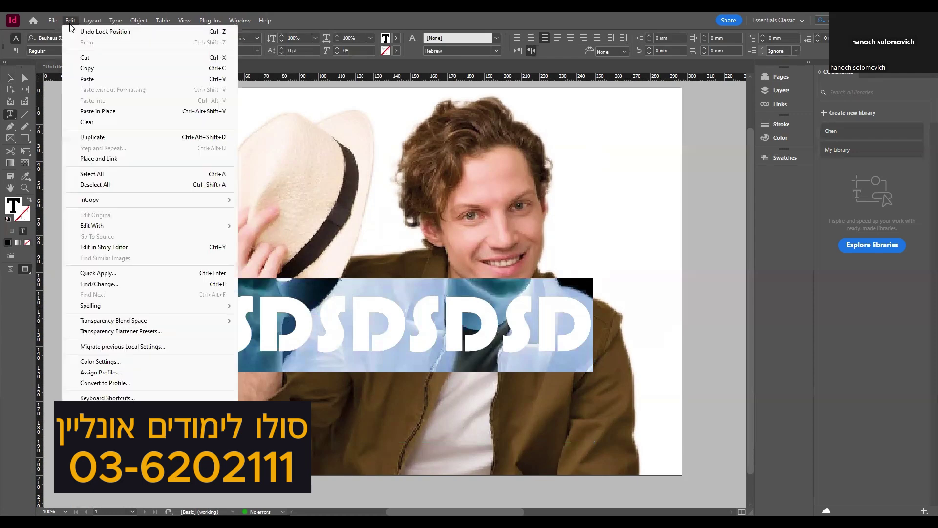
{"action": "left_click", "coordinate": [10, 79]}
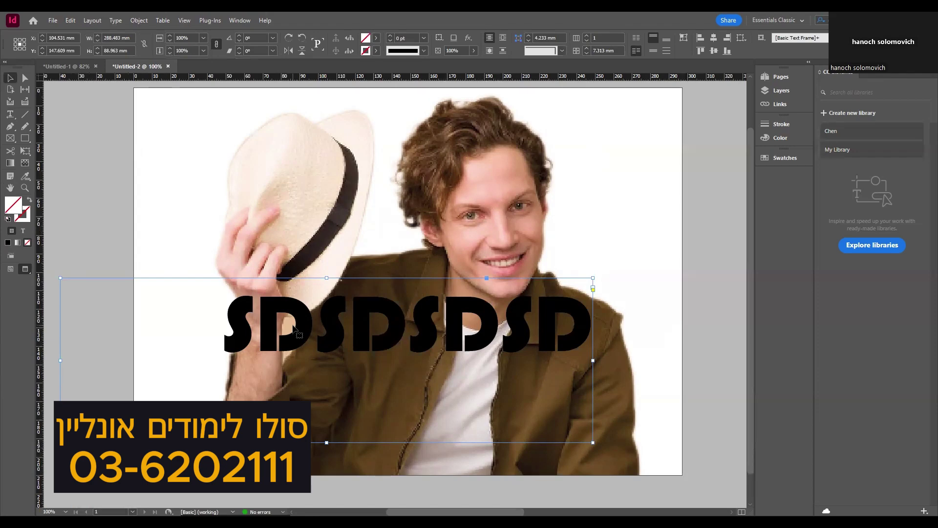
{"action": "left_click", "coordinate": [116, 20]}
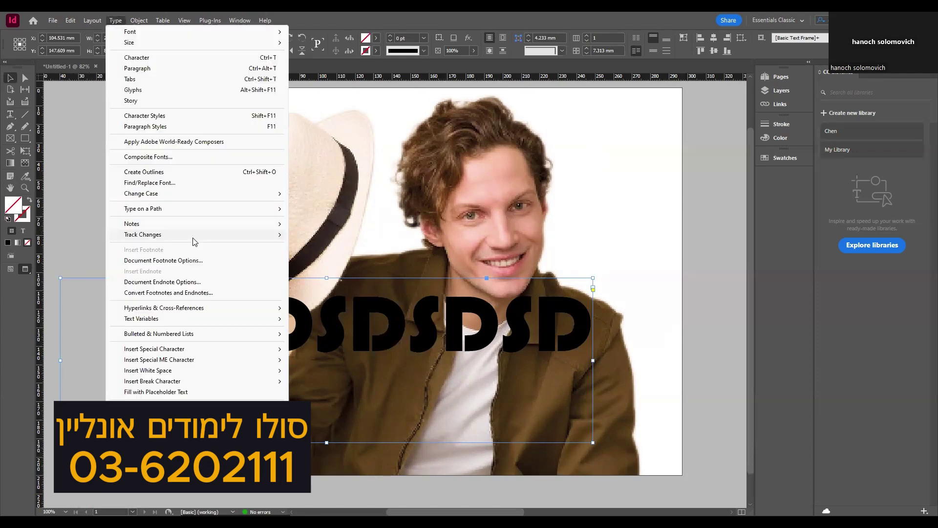
{"action": "left_click", "coordinate": [143, 172]}
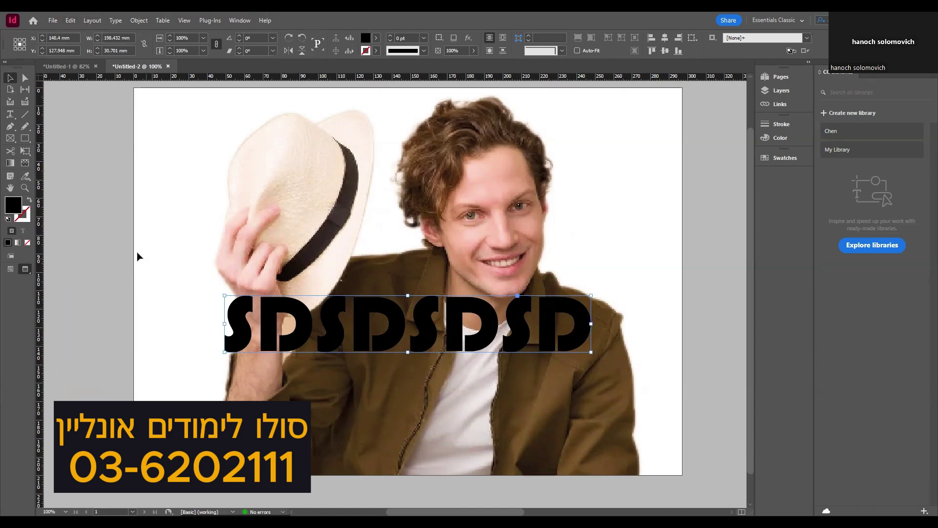
Step: Try pasting the copied photo into the outlined SDSDSDSD letters
{"action": "left_click", "coordinate": [124, 253]}
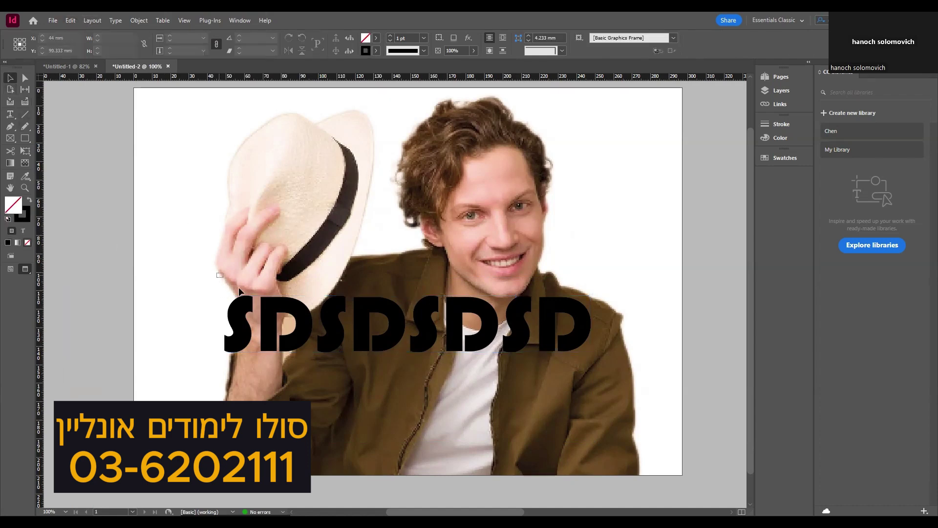
{"action": "left_click", "coordinate": [291, 334]}
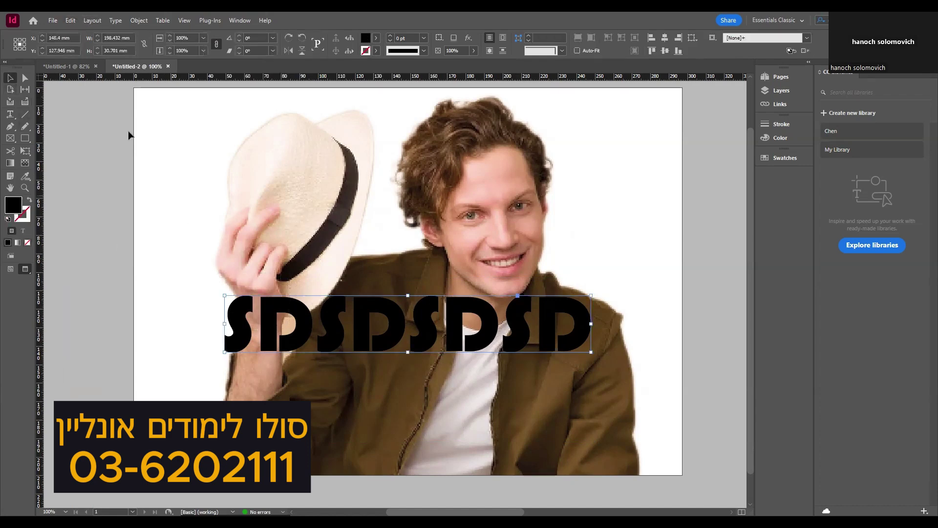
{"action": "left_click", "coordinate": [73, 21]}
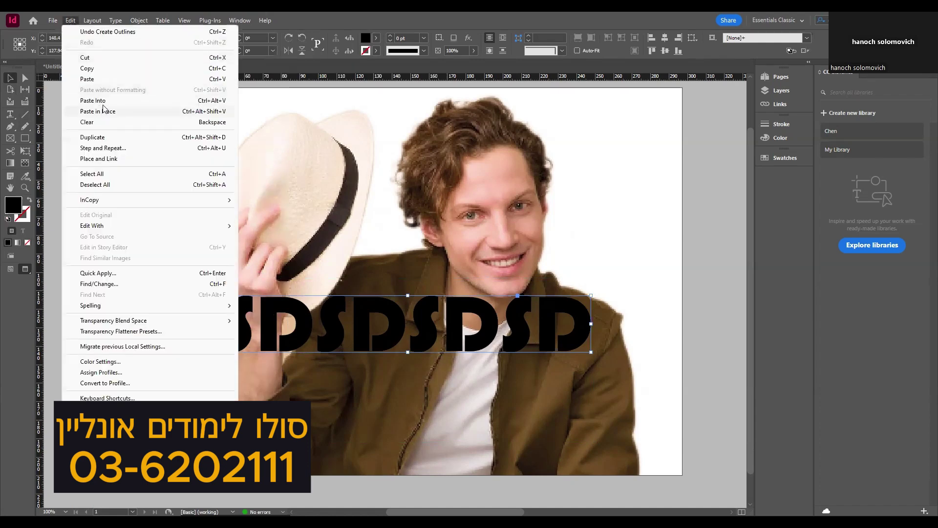
{"action": "left_click", "coordinate": [213, 105]}
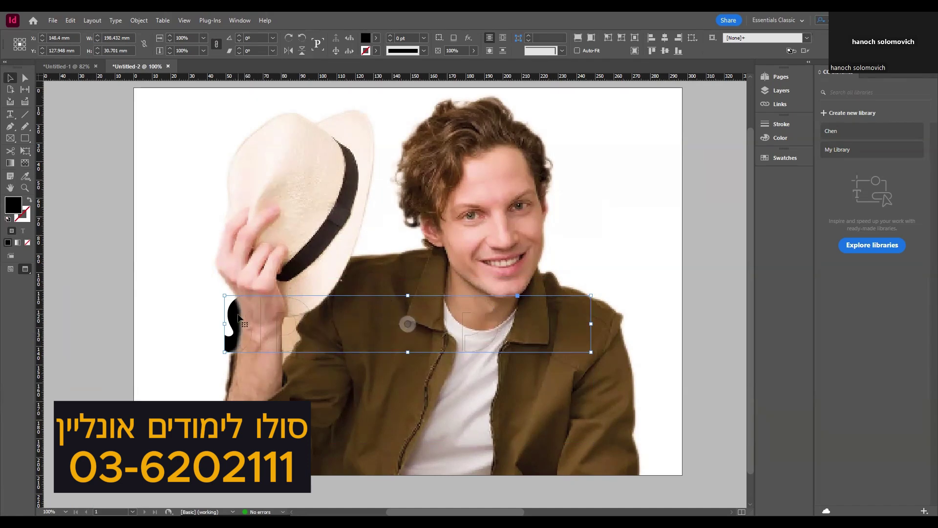
Step: Move the photo up and to the left, to about X 151 mm, Y 87 mm
{"action": "left_click", "coordinate": [199, 264]}
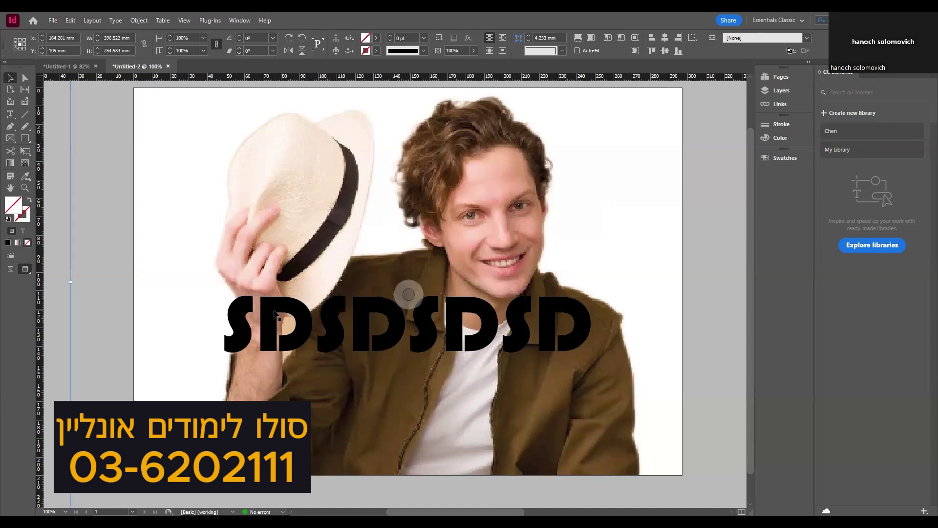
{"action": "left_click_drag", "start_coordinate": [347, 258], "coordinate": [303, 254]}
{"action": "left_click_drag", "start_coordinate": [348, 234], "coordinate": [358, 207]}
{"action": "left_click_drag", "start_coordinate": [363, 251], "coordinate": [370, 250]}
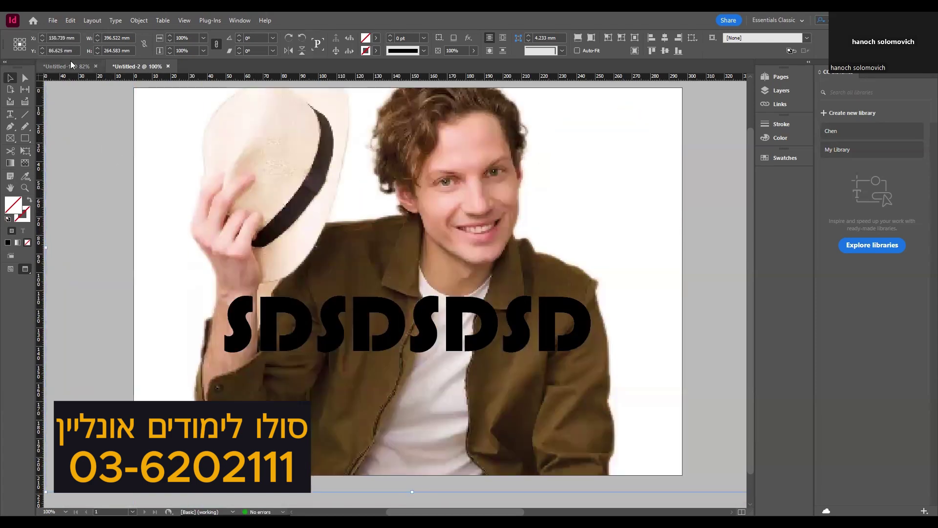
Step: Copy the repositioned photo and lock the original in place
{"action": "left_click", "coordinate": [71, 22]}
{"action": "key", "text": "Escape"}
{"action": "left_click", "coordinate": [138, 21]}
{"action": "left_click", "coordinate": [149, 101]}
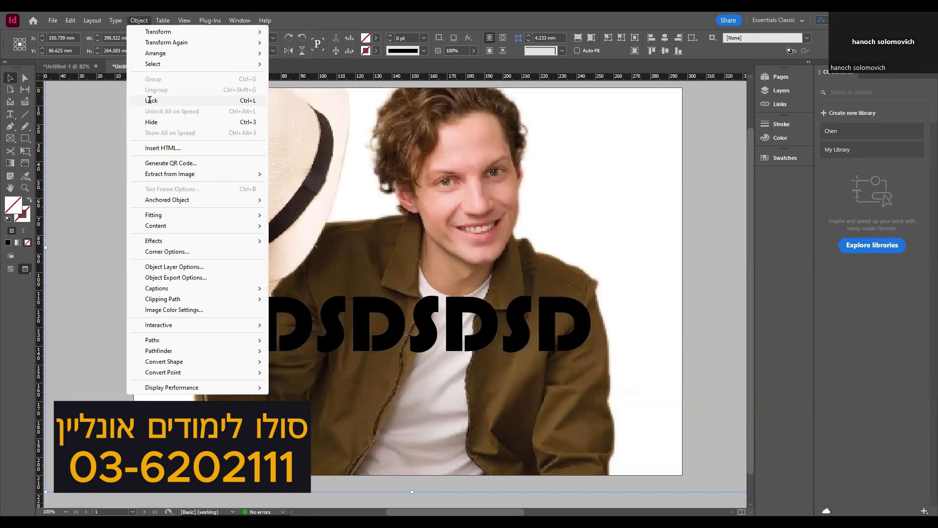
Step: Convert the SDSDSDSD text to outlines and paste the copied photo into the letter shapes
{"action": "left_click", "coordinate": [295, 317]}
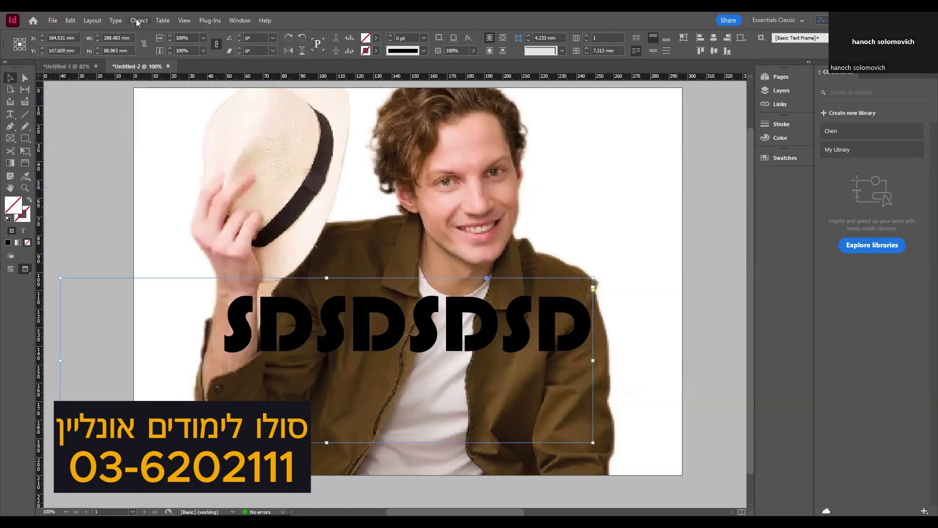
{"action": "left_click", "coordinate": [116, 21]}
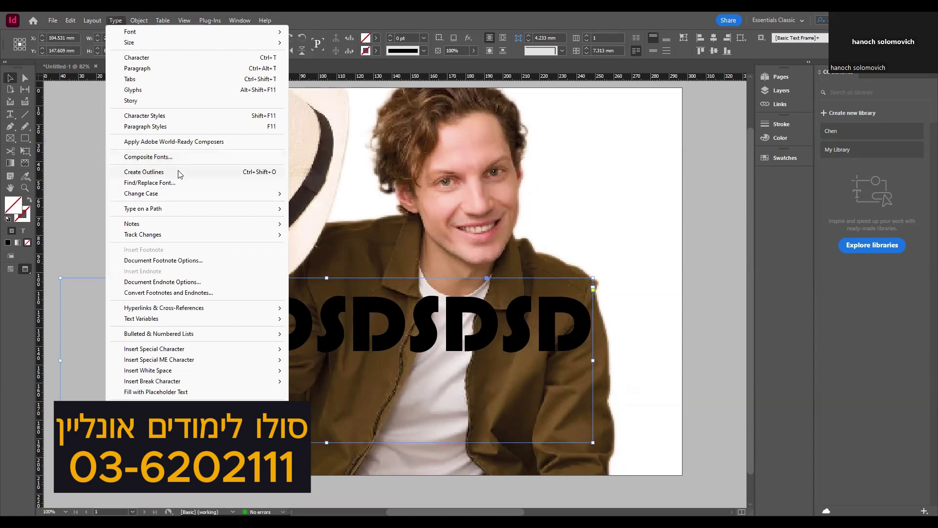
{"action": "left_click", "coordinate": [179, 173]}
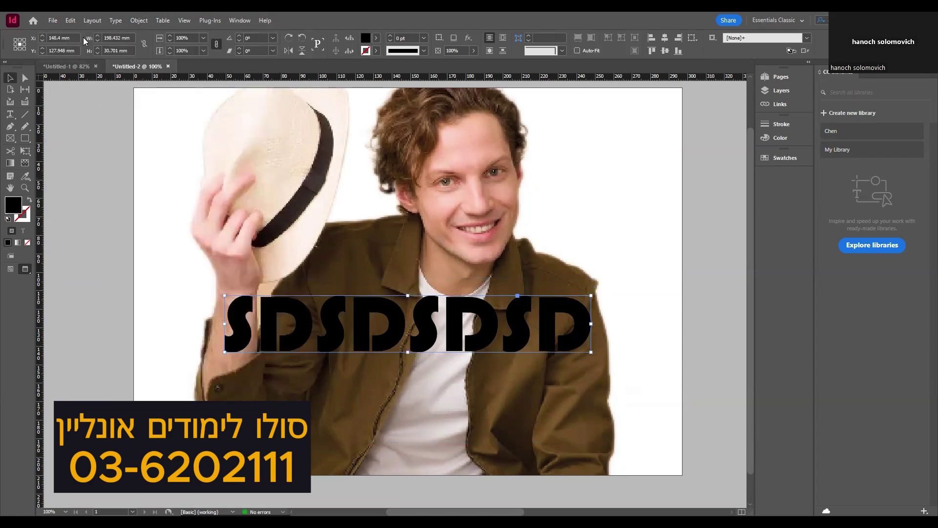
{"action": "left_click", "coordinate": [71, 21]}
{"action": "left_click", "coordinate": [101, 103]}
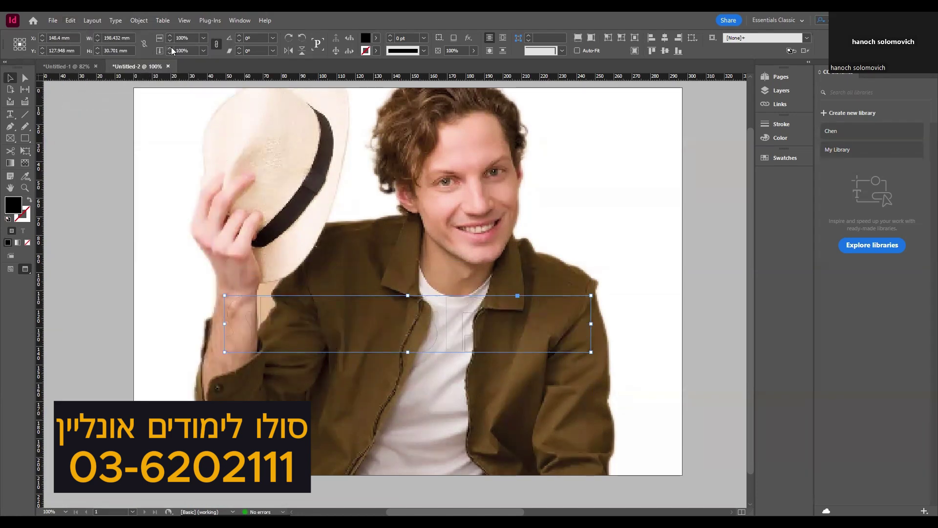
Step: Apply a Multiply drop shadow to the photo-filled letters with 100% opacity and a 158° angle
{"action": "left_click", "coordinate": [140, 21]}
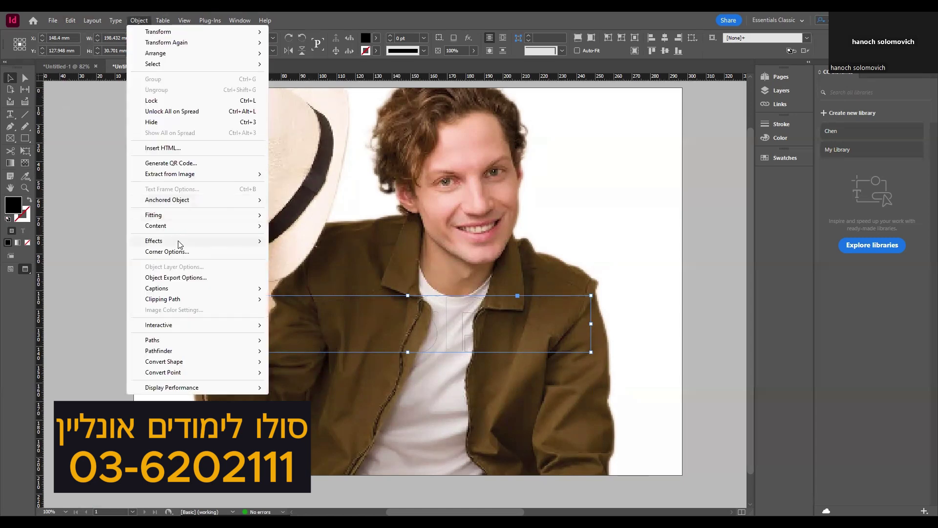
{"action": "mouse_move", "coordinate": [179, 244]}
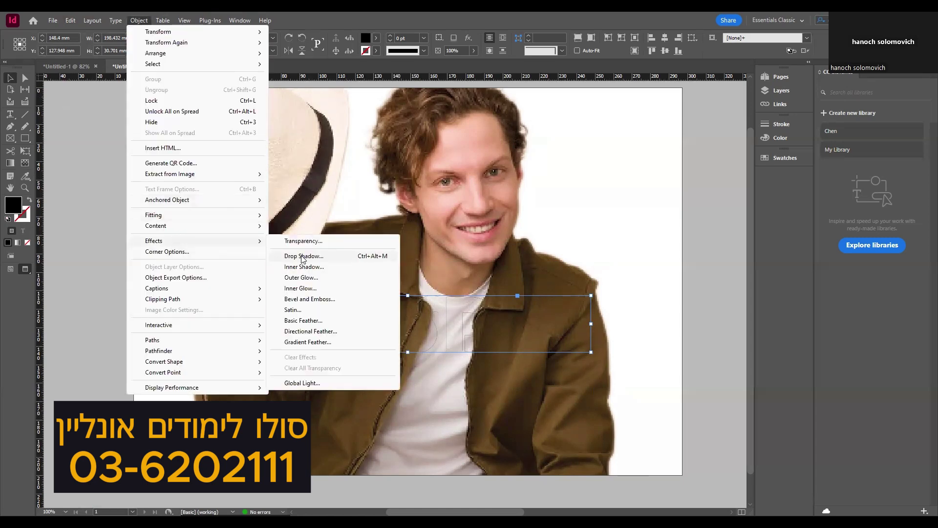
{"action": "left_click", "coordinate": [303, 256]}
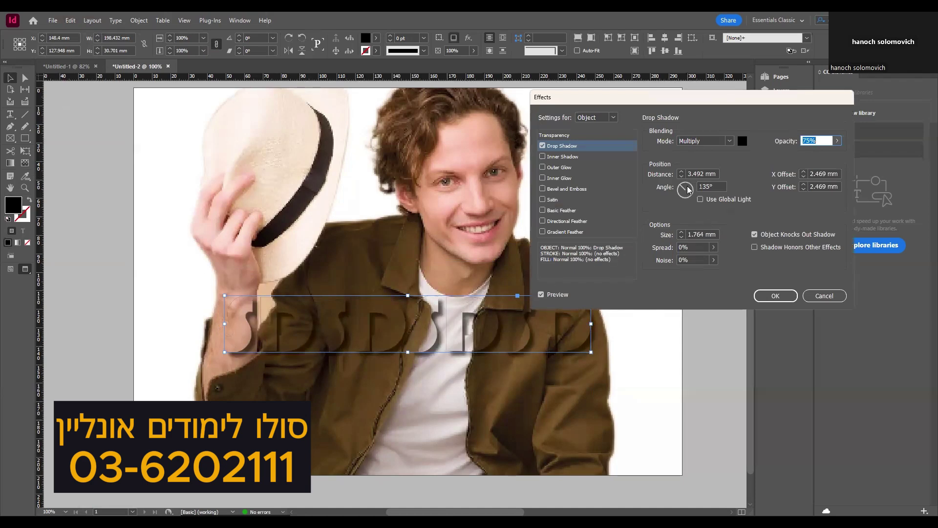
{"action": "left_click_drag", "start_coordinate": [684, 187], "coordinate": [680, 190]}
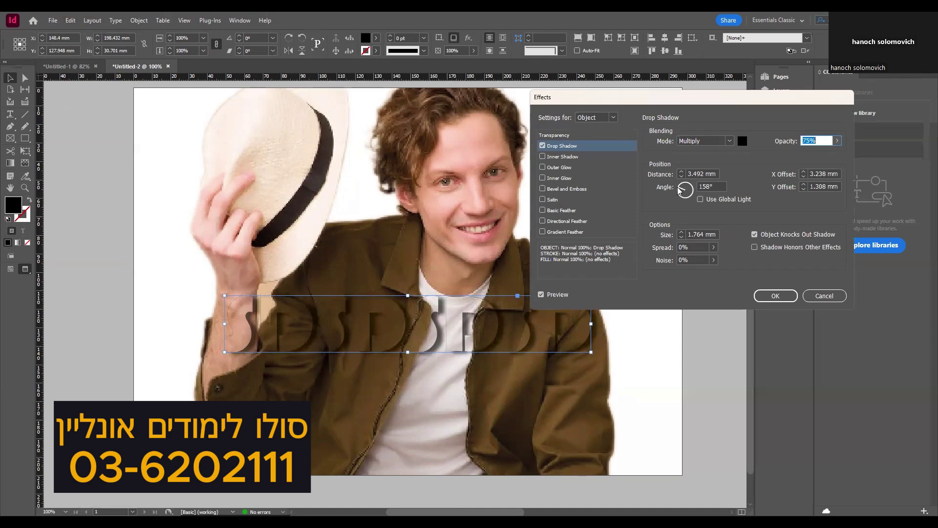
{"action": "left_click", "coordinate": [837, 141]}
{"action": "left_click_drag", "start_coordinate": [824, 153], "coordinate": [842, 155]}
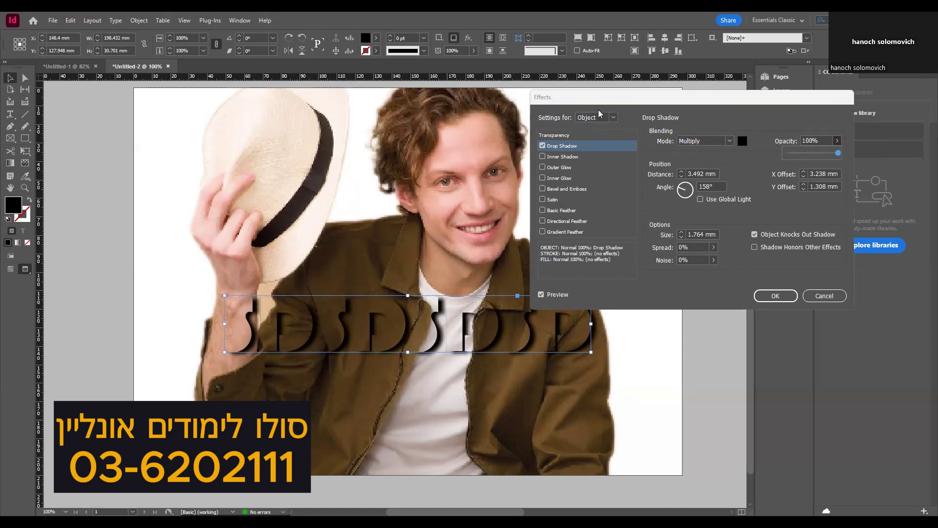
{"action": "left_click_drag", "start_coordinate": [600, 114], "coordinate": [589, 113]}
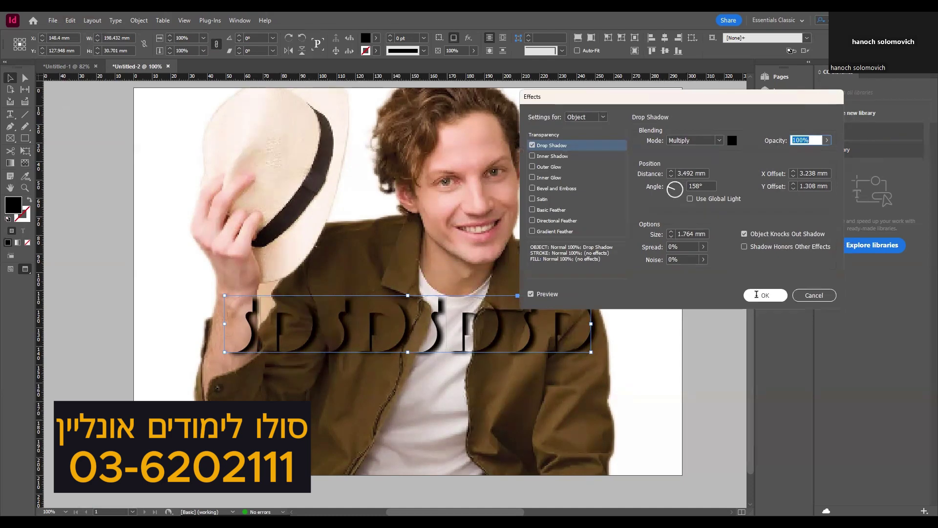
{"action": "left_click", "coordinate": [756, 295]}
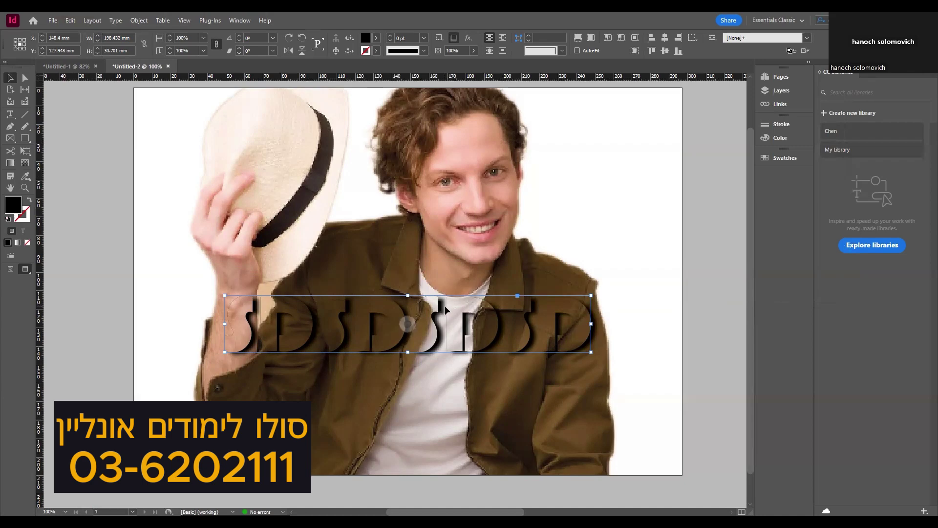
Step: Unlock the background photo to set its opacity to 51%, and lock it in place again
{"action": "left_click", "coordinate": [139, 20]}
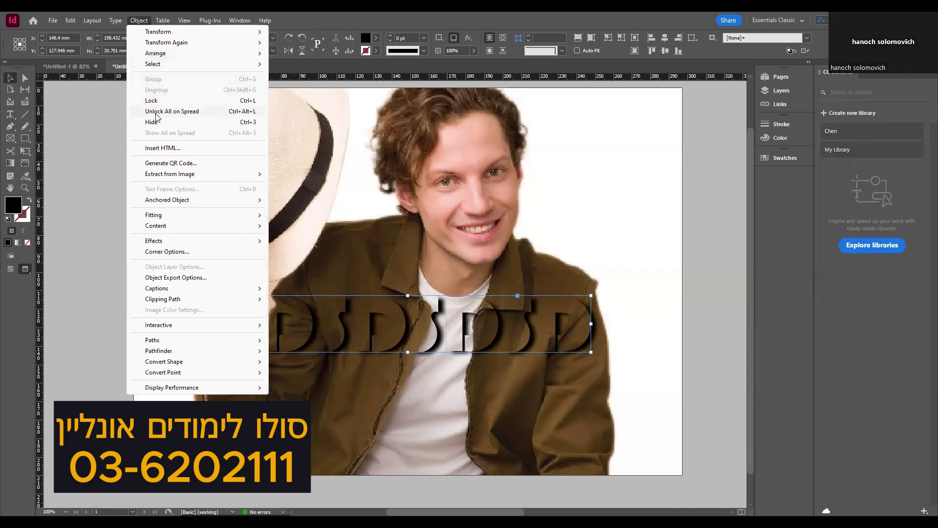
{"action": "left_click", "coordinate": [194, 115]}
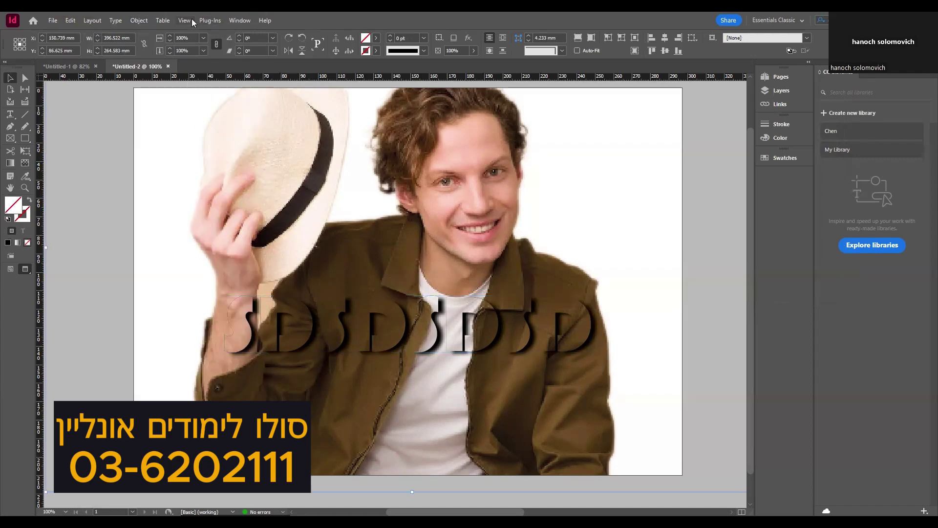
{"action": "left_click", "coordinate": [136, 20]}
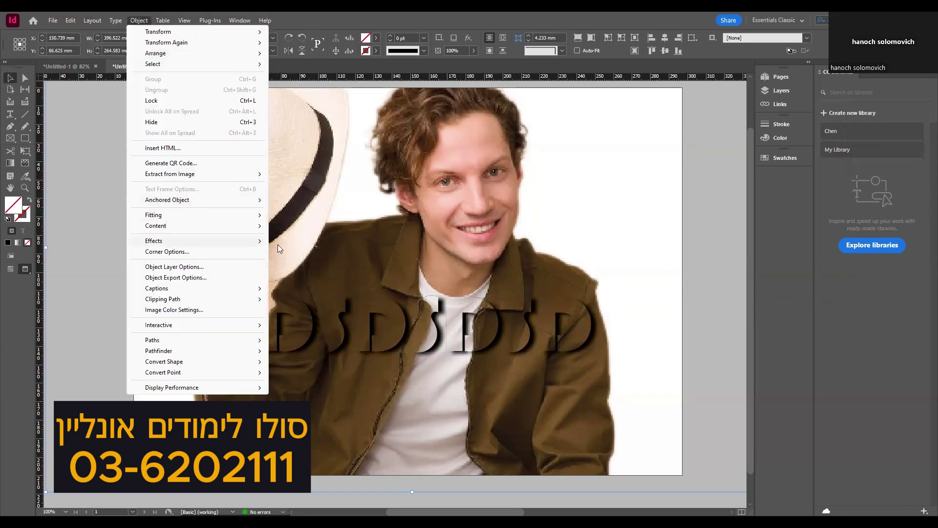
{"action": "mouse_move", "coordinate": [172, 246]}
{"action": "left_click", "coordinate": [303, 241]}
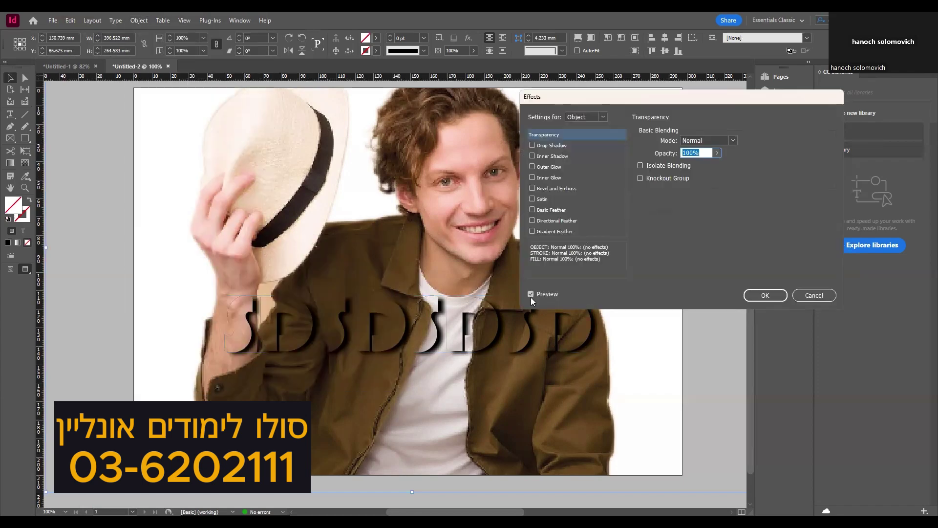
{"action": "left_click_drag", "start_coordinate": [717, 155], "coordinate": [694, 167]}
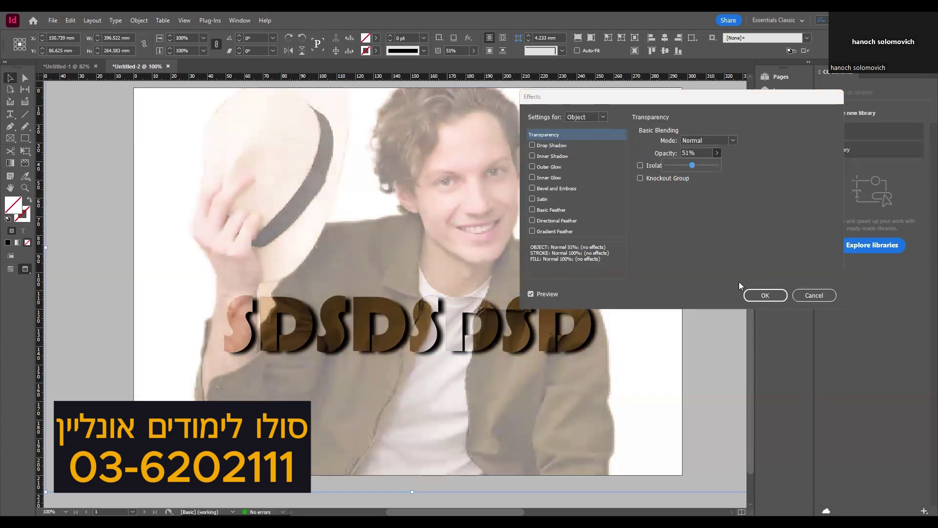
{"action": "key", "text": "Return"}
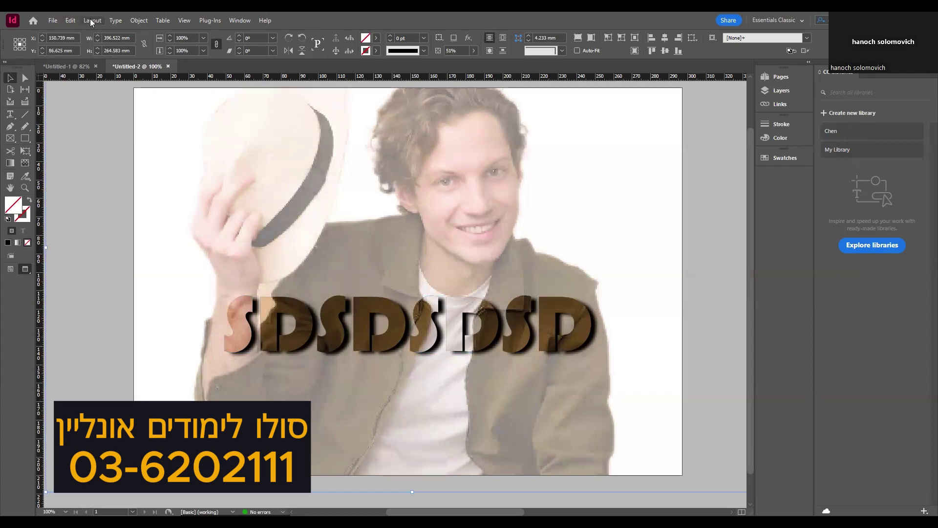
{"action": "left_click", "coordinate": [141, 21]}
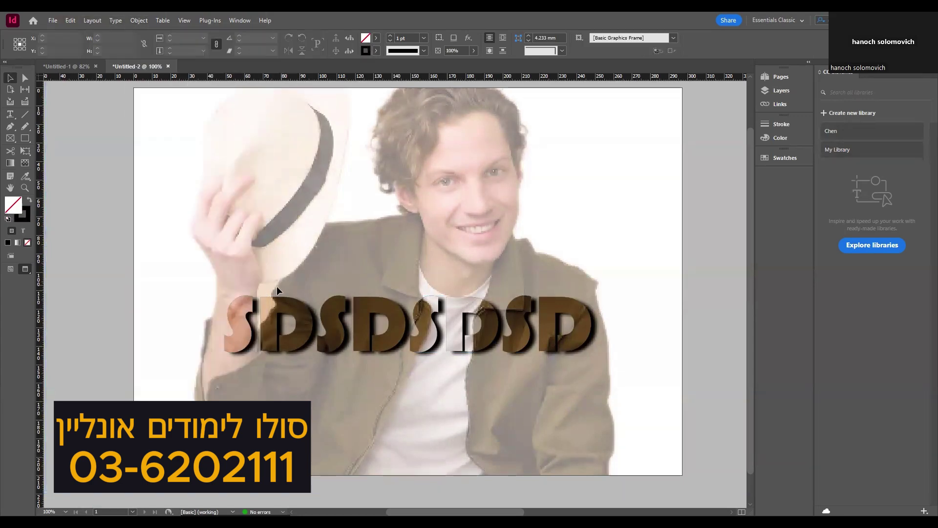
{"action": "left_click", "coordinate": [185, 102]}
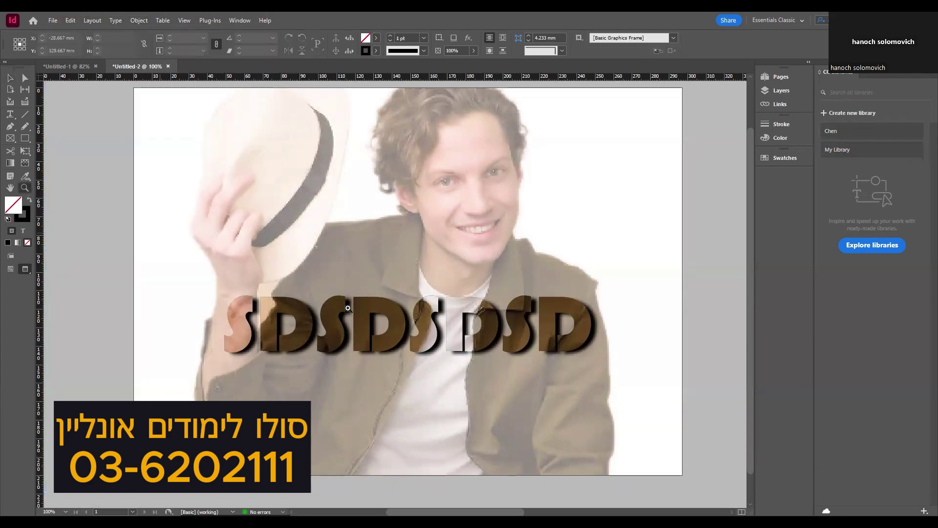
Step: Move single outline anchors: third D's top to about Y 90 mm, last D's outer curve to X 253 mm, second S's base to Y 191 mm
{"action": "key", "text": "z"}
{"action": "key", "text": "ctrl+equal"}
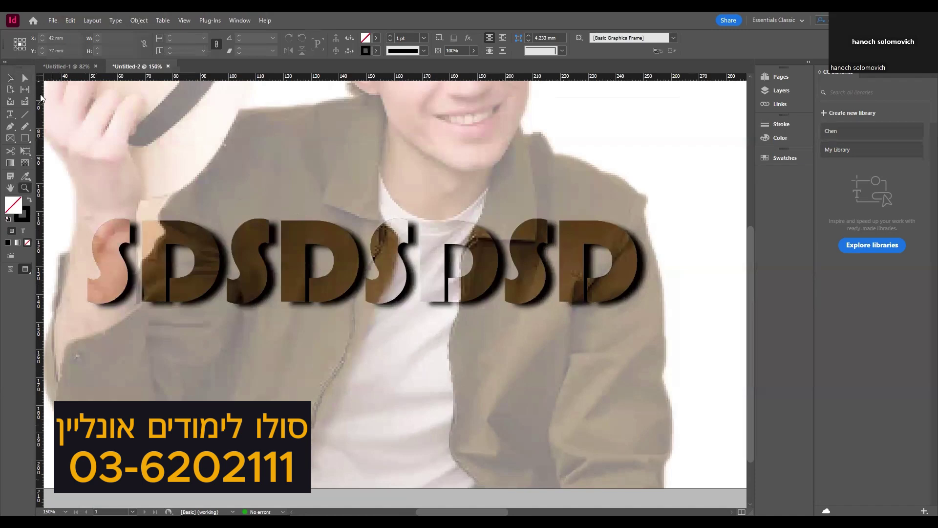
{"action": "left_click", "coordinate": [25, 78]}
{"action": "left_click", "coordinate": [459, 225]}
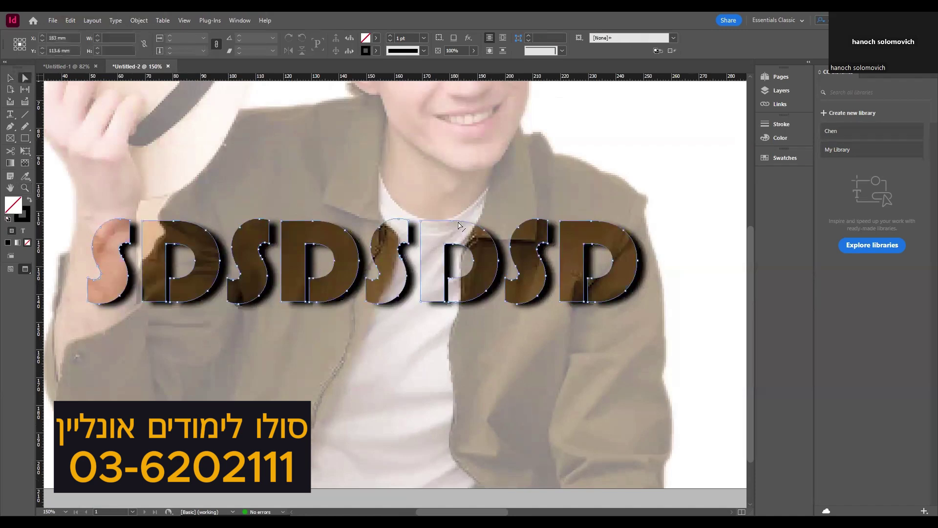
{"action": "left_click", "coordinate": [452, 224]}
{"action": "left_click_drag", "start_coordinate": [452, 224], "coordinate": [450, 155]}
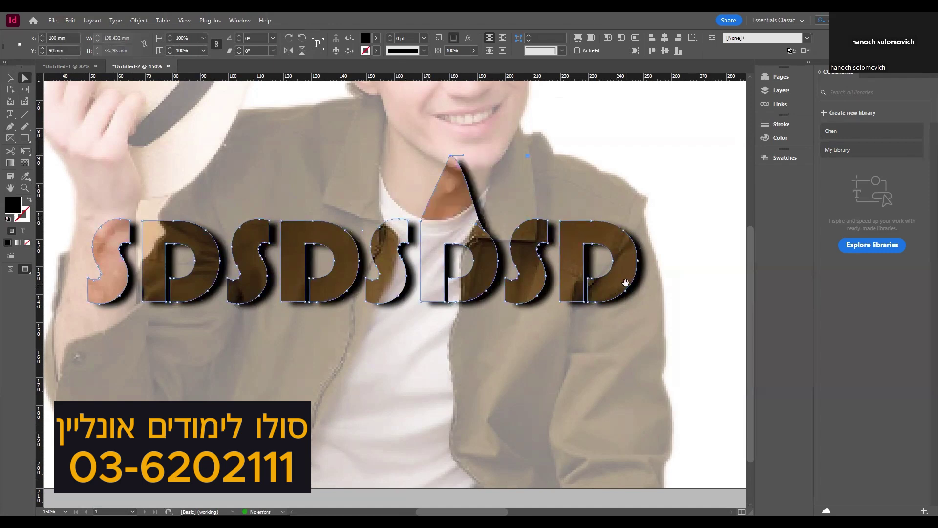
{"action": "left_click_drag", "start_coordinate": [638, 263], "coordinate": [654, 262]}
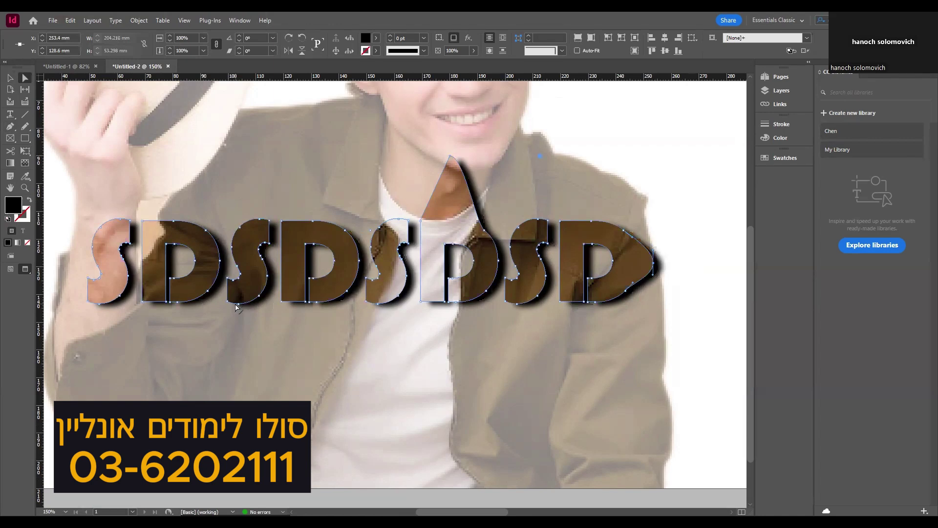
{"action": "left_click_drag", "start_coordinate": [236, 307], "coordinate": [238, 401]}
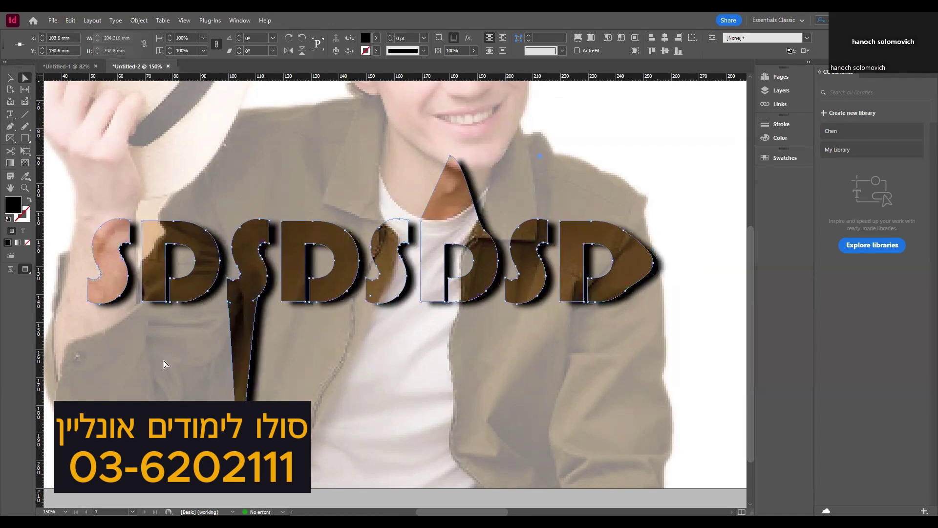
Step: Pull the bottom anchor point of the first letter S downward to form a long pointed spike
{"action": "scroll", "coordinate": [188, 360], "scroll_direction": "left", "scroll_amount": 3}
{"action": "left_click_drag", "start_coordinate": [222, 296], "coordinate": [220, 370]}
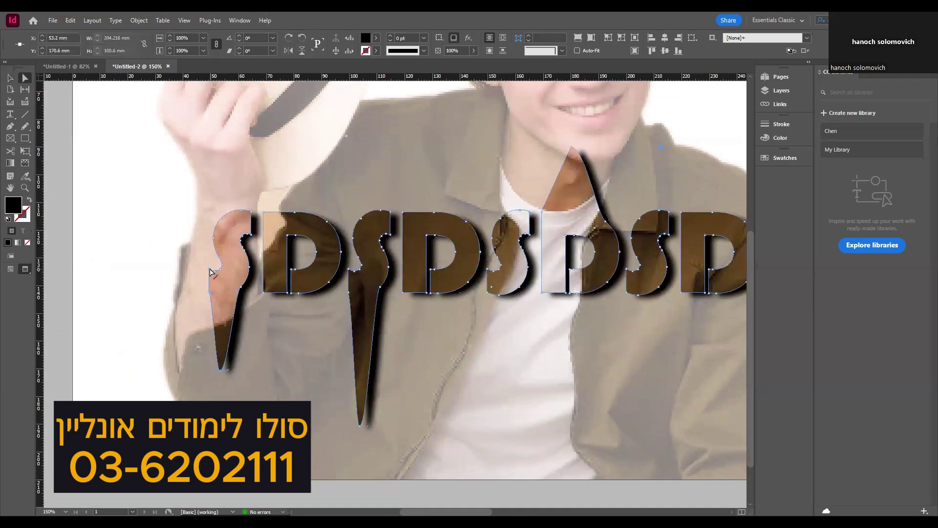
{"action": "left_click", "coordinate": [210, 269]}
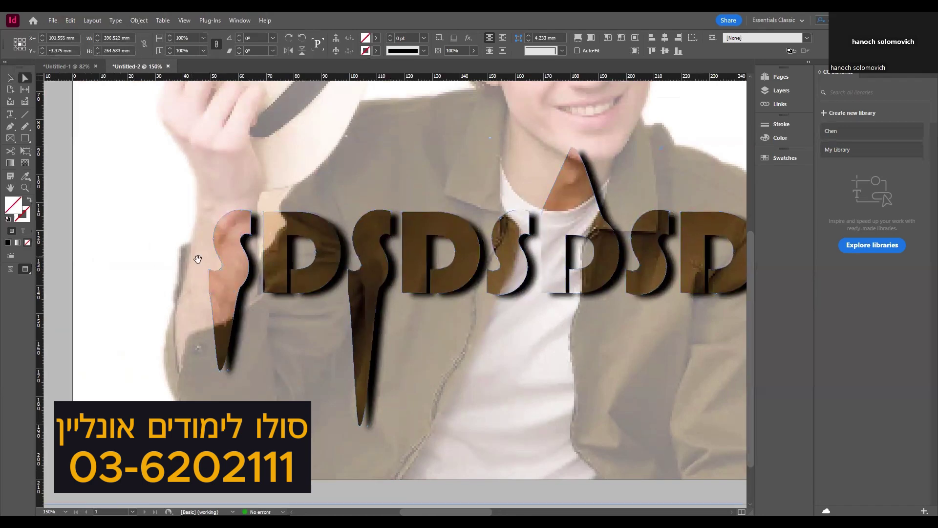
{"action": "left_click", "coordinate": [211, 269]}
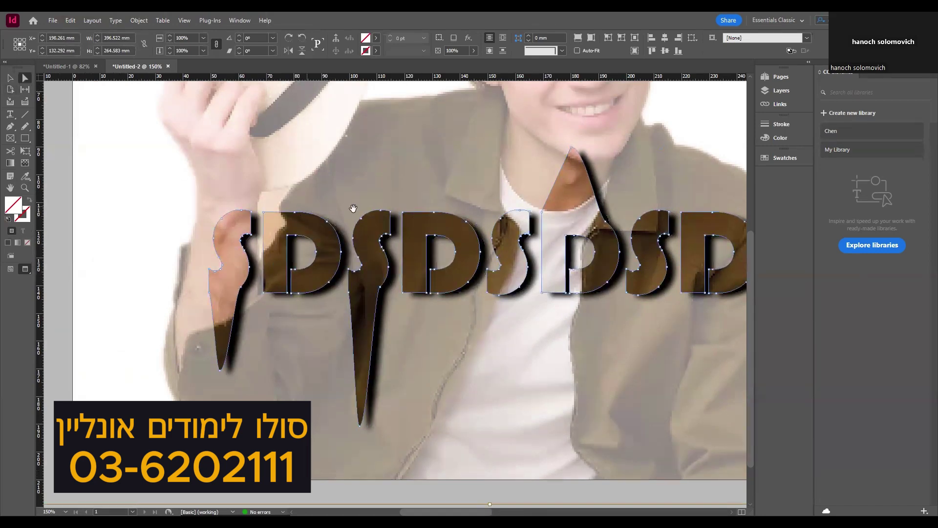
{"action": "left_click_drag", "start_coordinate": [643, 258], "coordinate": [525, 265]}
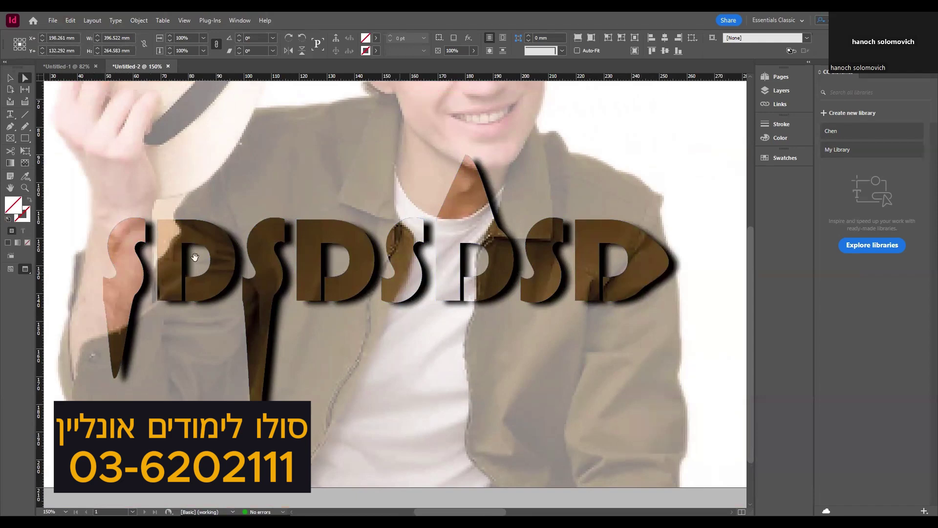
{"action": "double_click", "coordinate": [11, 189]}
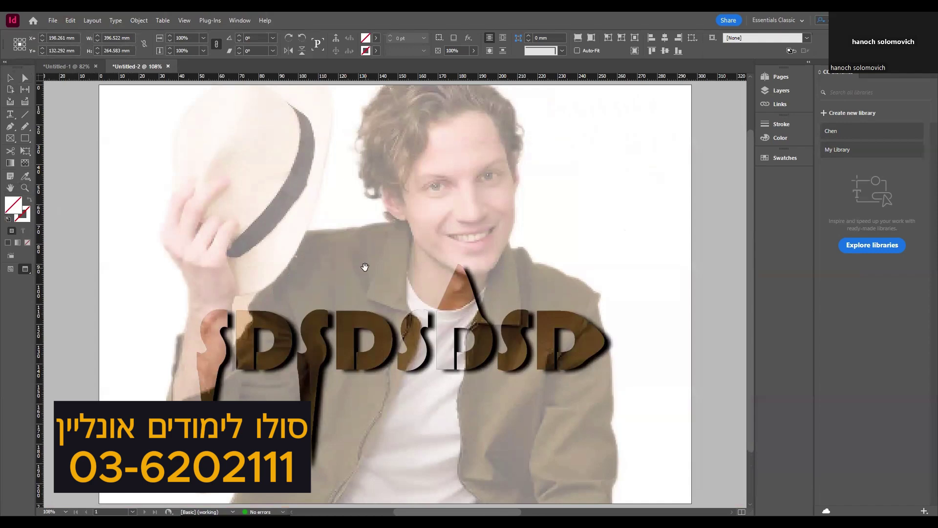
Step: Move the Hebrew text frame off the page, onto the pasteboard above the photo
{"action": "left_click", "coordinate": [25, 188]}
{"action": "left_click", "coordinate": [472, 365]}
{"action": "scroll", "coordinate": [472, 365], "scroll_direction": "down", "scroll_amount": 4}
{"action": "left_click", "coordinate": [546, 107]}
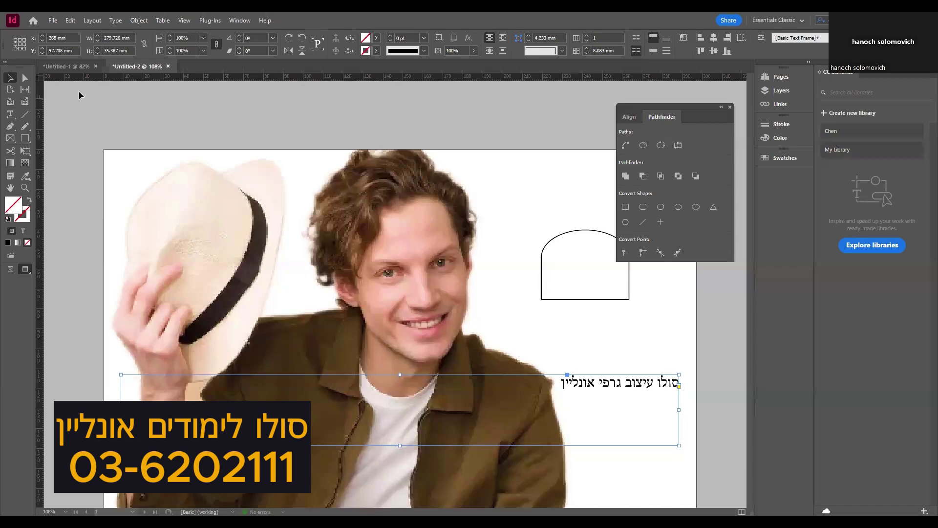
{"action": "left_click_drag", "start_coordinate": [651, 385], "coordinate": [533, 174]}
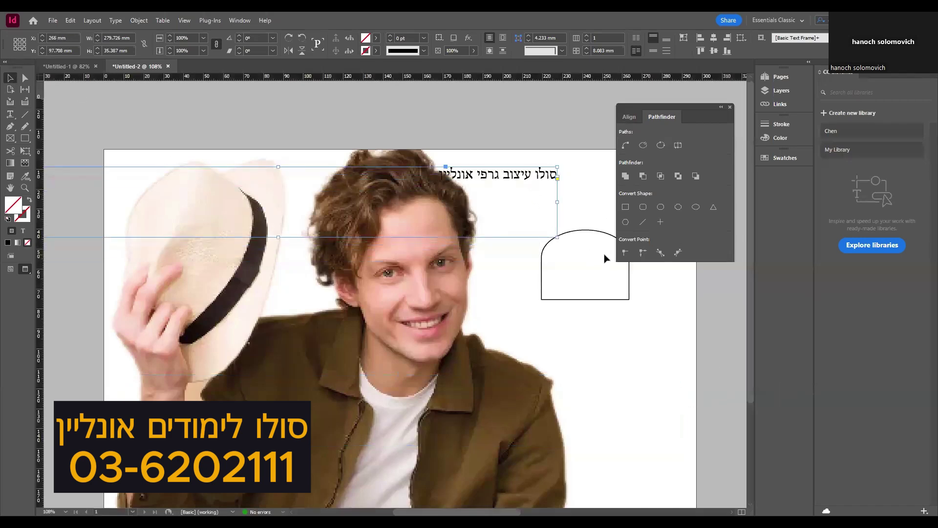
{"action": "left_click_drag", "start_coordinate": [503, 174], "coordinate": [545, 175]}
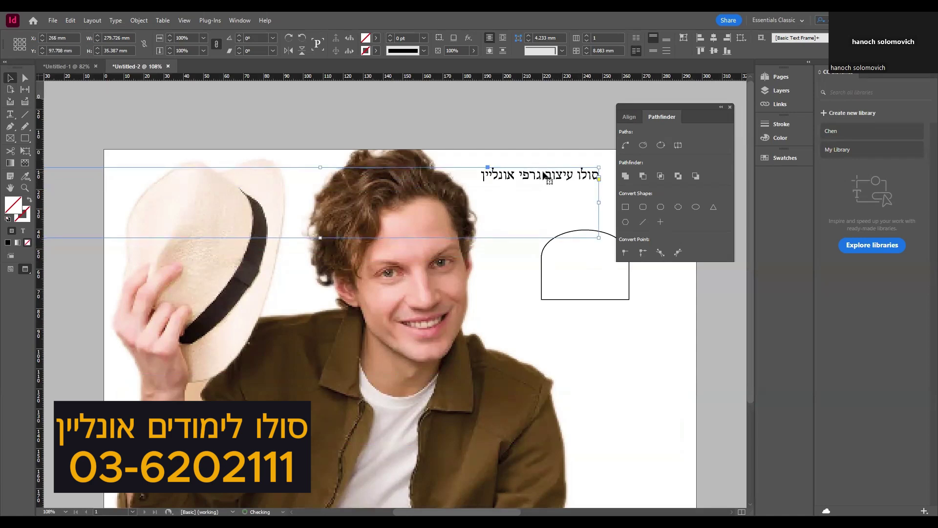
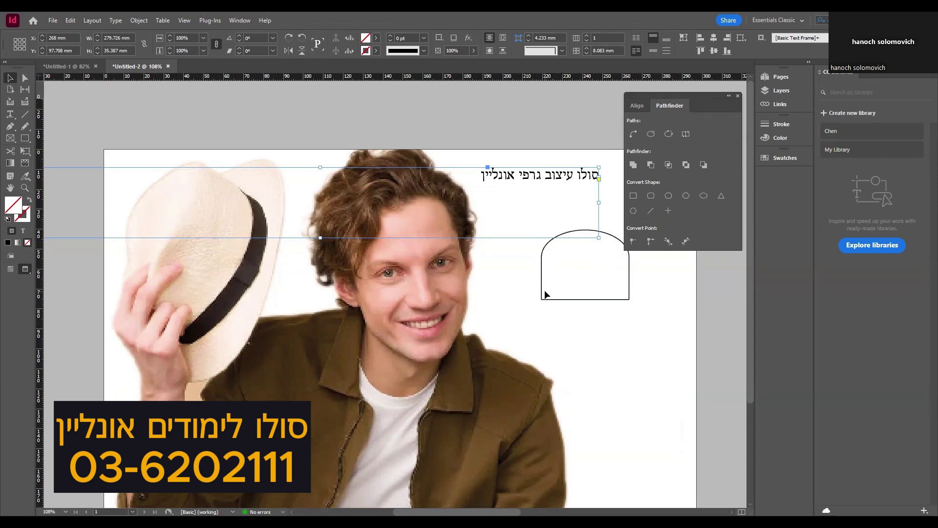
{"action": "left_click_drag", "start_coordinate": [525, 166], "coordinate": [519, 83]}
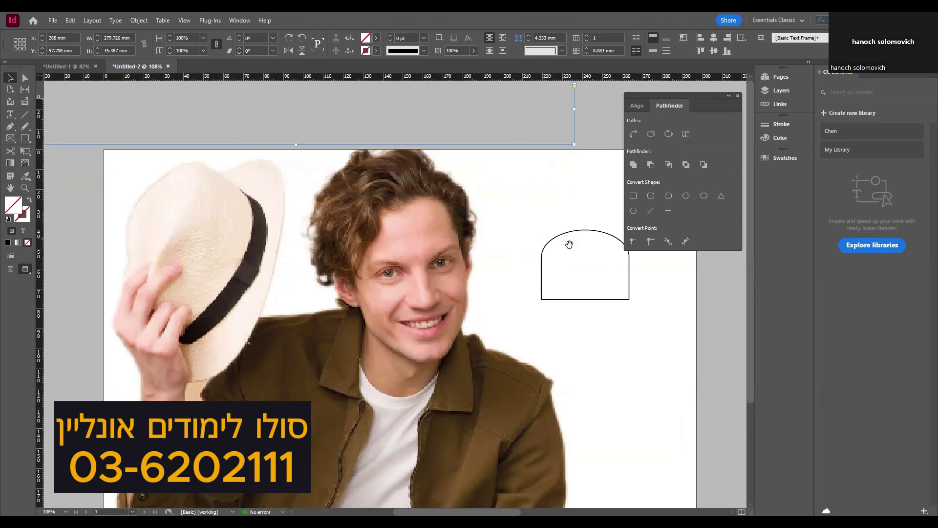
Step: Select the arched outline shape beside the man's head and move it up near the page's upper edge
{"action": "left_click_drag", "start_coordinate": [570, 243], "coordinate": [522, 235]}
{"action": "left_click", "coordinate": [355, 250]}
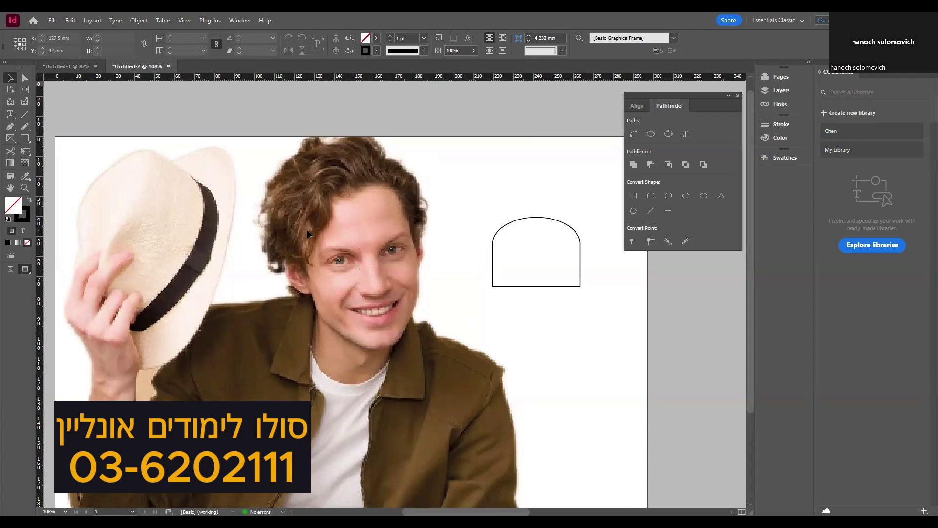
{"action": "left_click", "coordinate": [427, 111]}
{"action": "key", "text": "ctrl+shift+a"}
{"action": "left_click", "coordinate": [532, 218]}
{"action": "left_click_drag", "start_coordinate": [525, 218], "coordinate": [508, 166]}
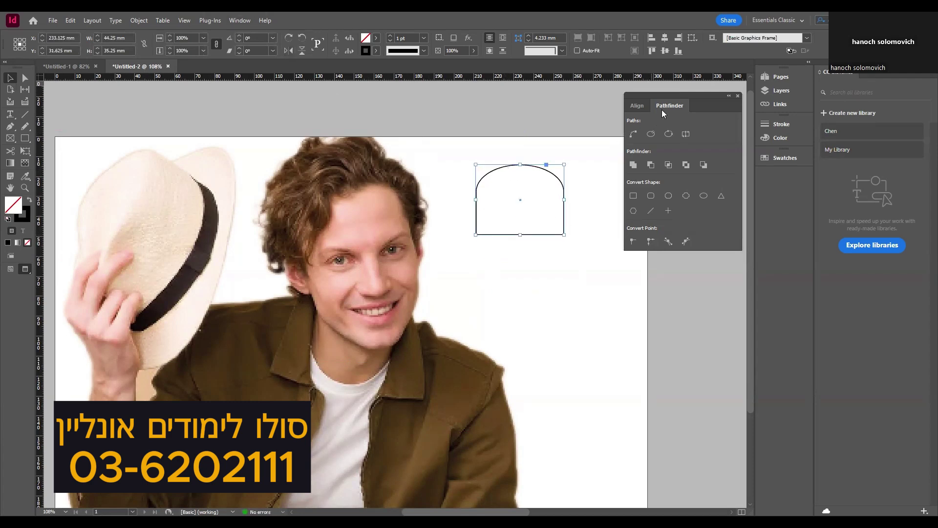
Step: Move the arched shape over to the page's right edge and back beside the man's hair
{"action": "left_click", "coordinate": [245, 21]}
{"action": "mouse_move", "coordinate": [273, 188]}
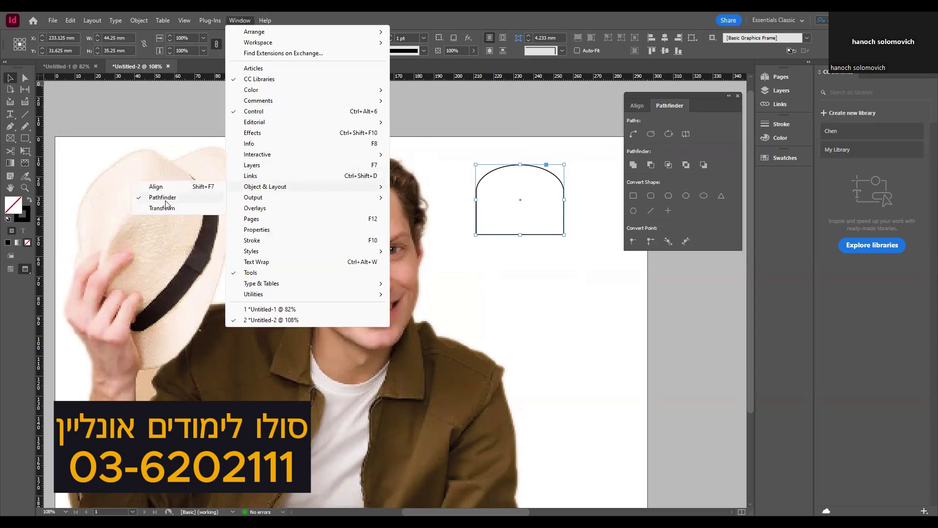
{"action": "left_click", "coordinate": [620, 341]}
{"action": "left_click_drag", "start_coordinate": [523, 168], "coordinate": [452, 184]}
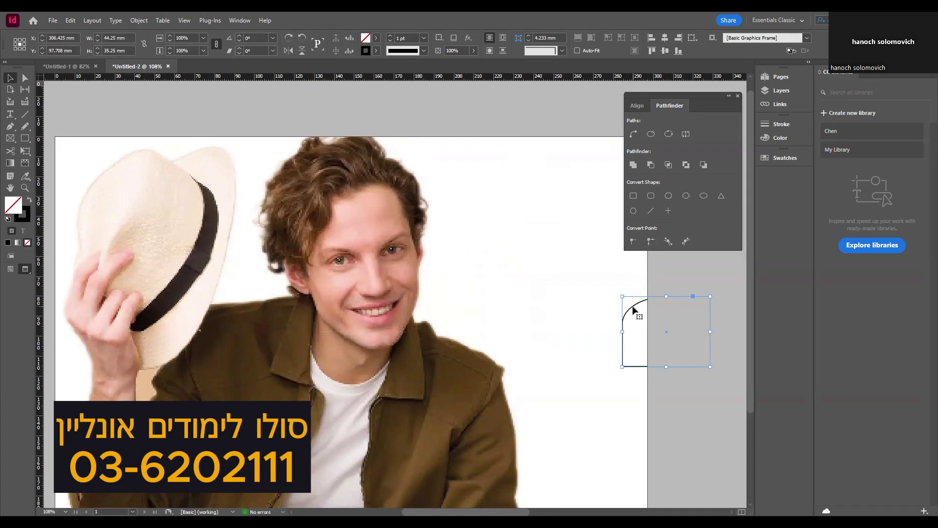
{"action": "left_click_drag", "start_coordinate": [633, 307], "coordinate": [509, 188]}
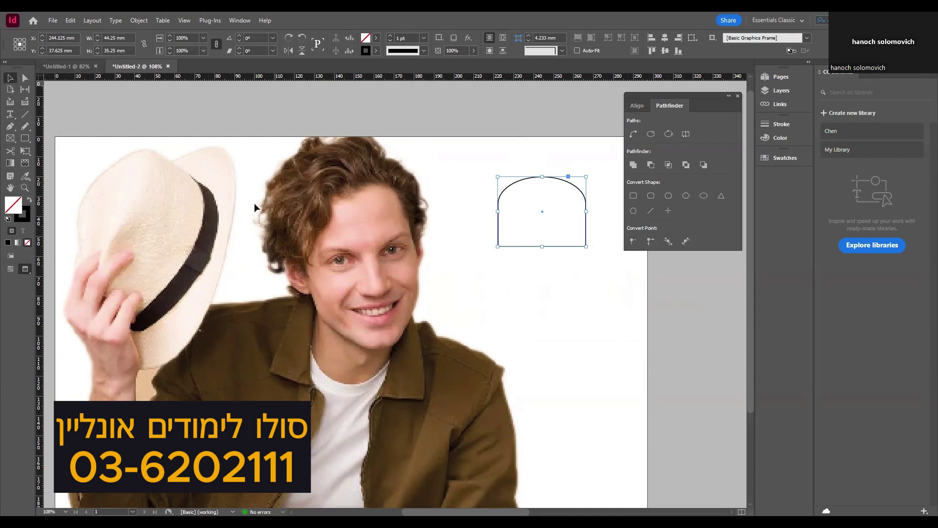
{"action": "left_click", "coordinate": [52, 20]}
{"action": "left_click", "coordinate": [225, 126]}
{"action": "left_click", "coordinate": [52, 21]}
{"action": "mouse_move", "coordinate": [147, 31]}
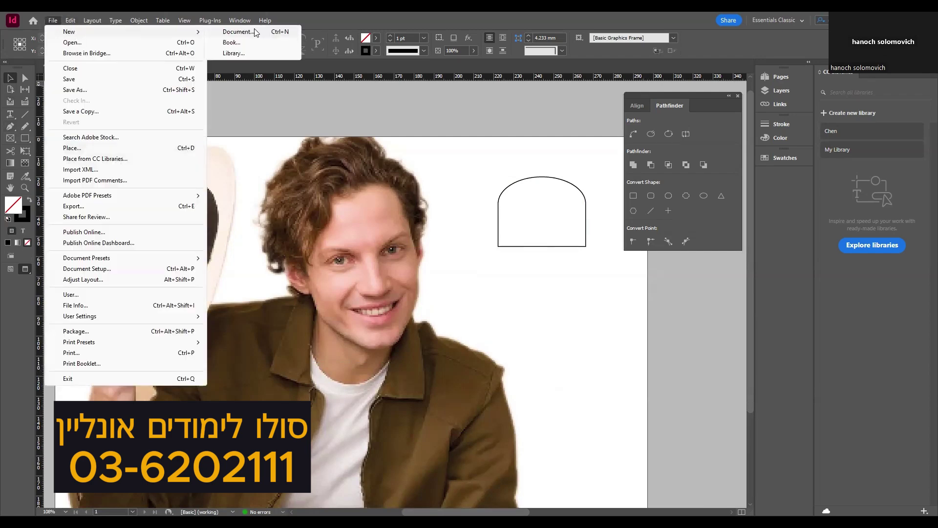
{"action": "left_click", "coordinate": [417, 104]}
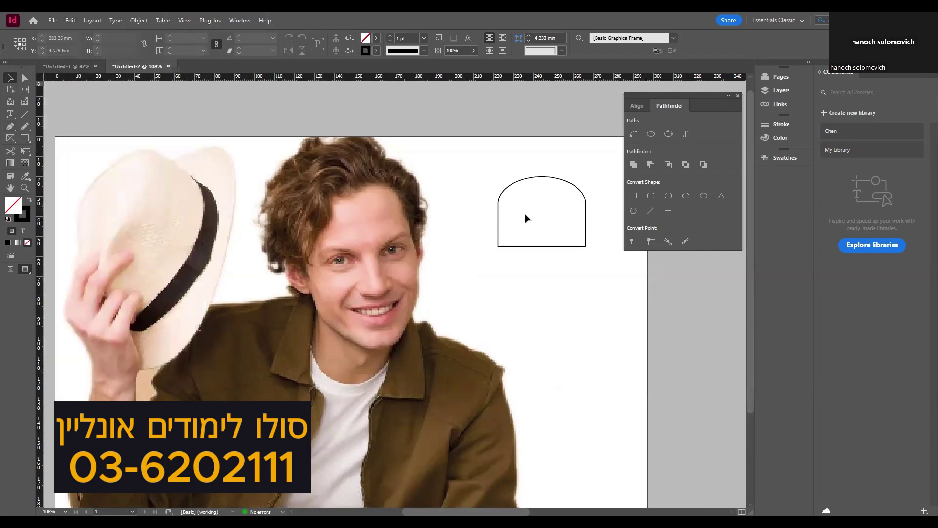
Step: Move the arched shape down to the lower right edge of the page to clear the drawing area
{"action": "left_click_drag", "start_coordinate": [520, 178], "coordinate": [627, 425]}
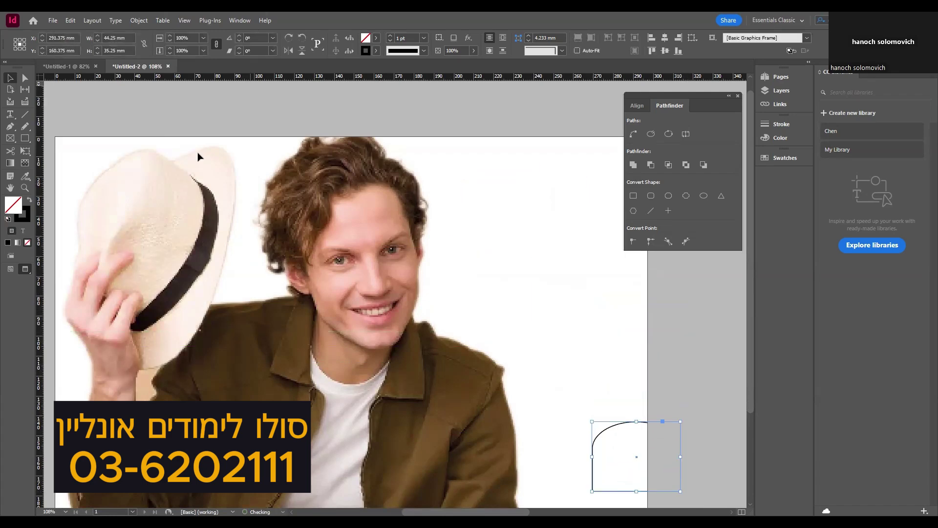
Step: Draw a rectangle about 38.5 × 29 mm and an equally wide ellipse about 18 mm high, overlapping the rectangle's top edge
{"action": "left_click", "coordinate": [25, 139]}
{"action": "mouse_move", "coordinate": [523, 274]}
{"action": "left_mouse_down"}
{"action": "mouse_move", "coordinate": [597, 318]}
{"action": "mouse_move", "coordinate": [600, 332]}
{"action": "left_mouse_up"}
{"action": "left_click_drag", "start_coordinate": [25, 139], "coordinate": [56, 163]}
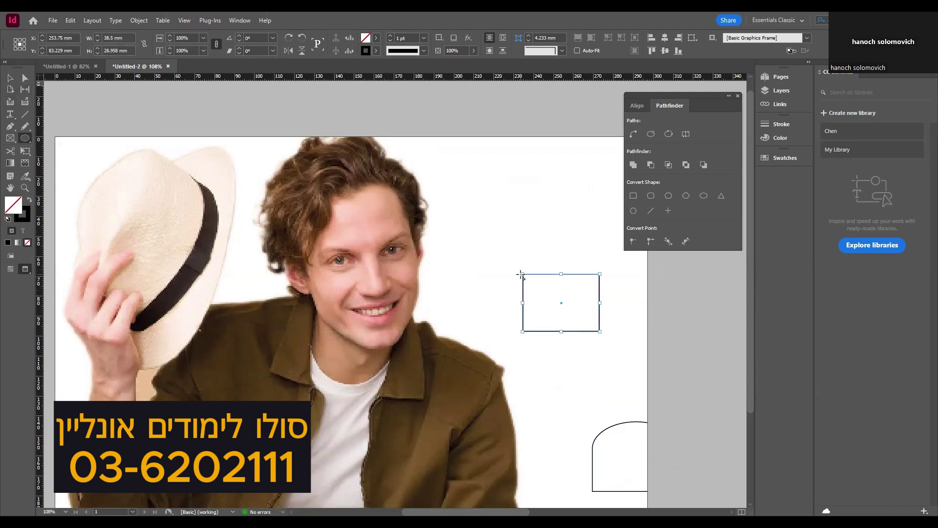
{"action": "left_click_drag", "start_coordinate": [522, 274], "coordinate": [600, 238]}
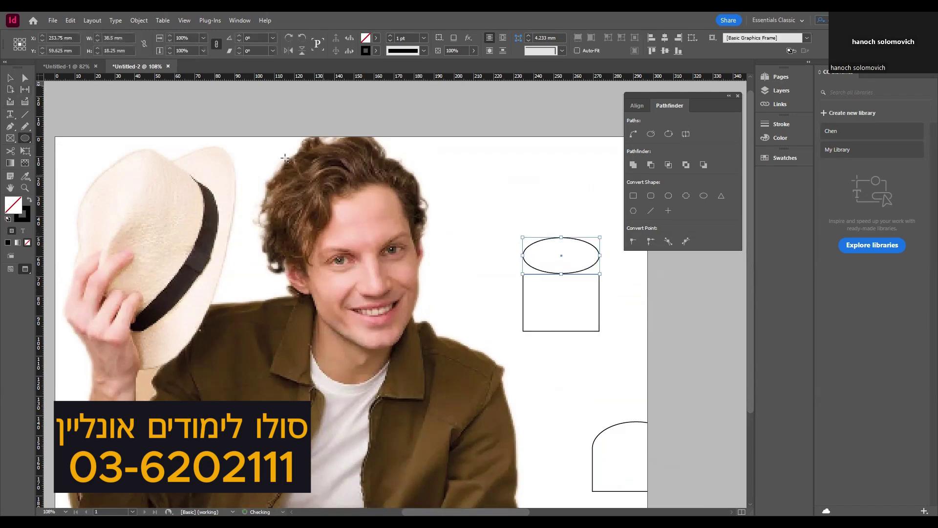
{"action": "left_click", "coordinate": [11, 78]}
{"action": "left_click_drag", "start_coordinate": [561, 259], "coordinate": [562, 283]}
{"action": "left_click", "coordinate": [632, 336]}
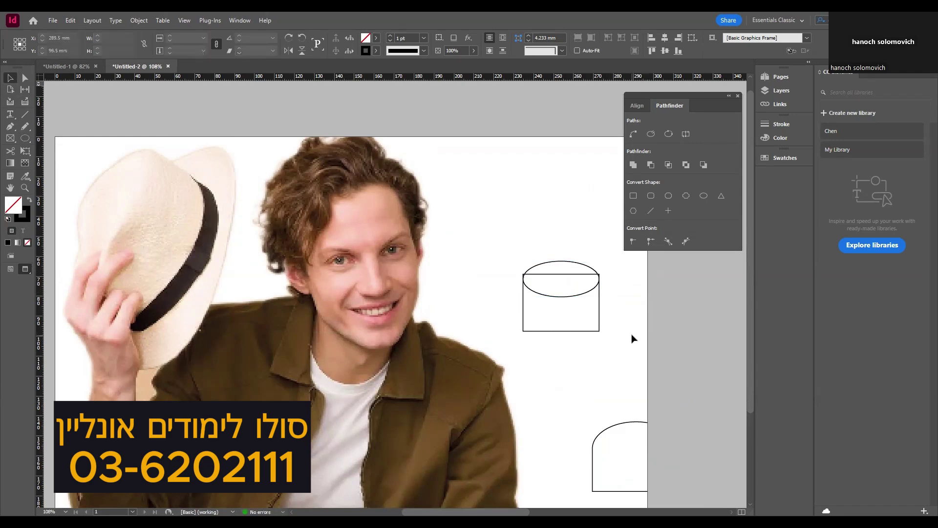
Step: Select the overlapping ellipse and rectangle and unite them into one shape with Pathfinder Add
{"action": "left_click", "coordinate": [25, 186]}
{"action": "left_click", "coordinate": [582, 295]}
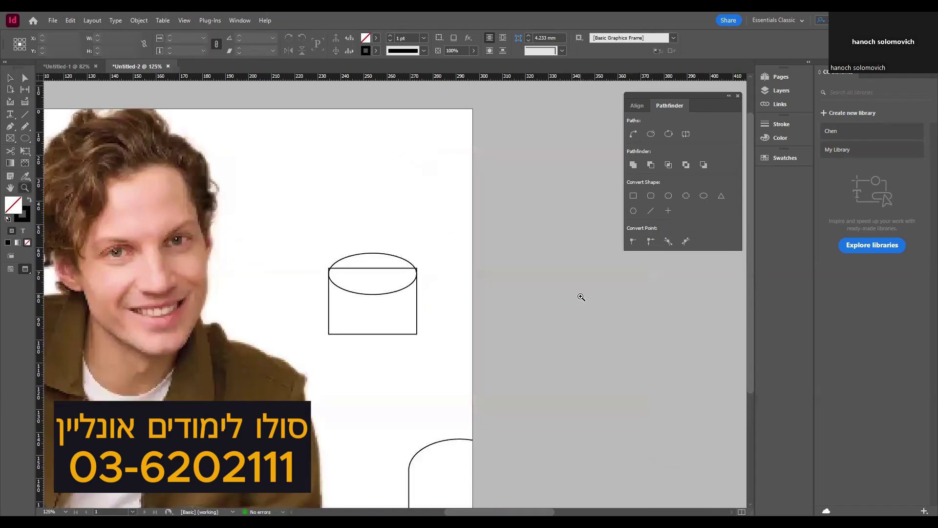
{"action": "left_click", "coordinate": [353, 281]}
{"action": "key", "text": "v"}
{"action": "left_click_drag", "start_coordinate": [365, 234], "coordinate": [506, 358]}
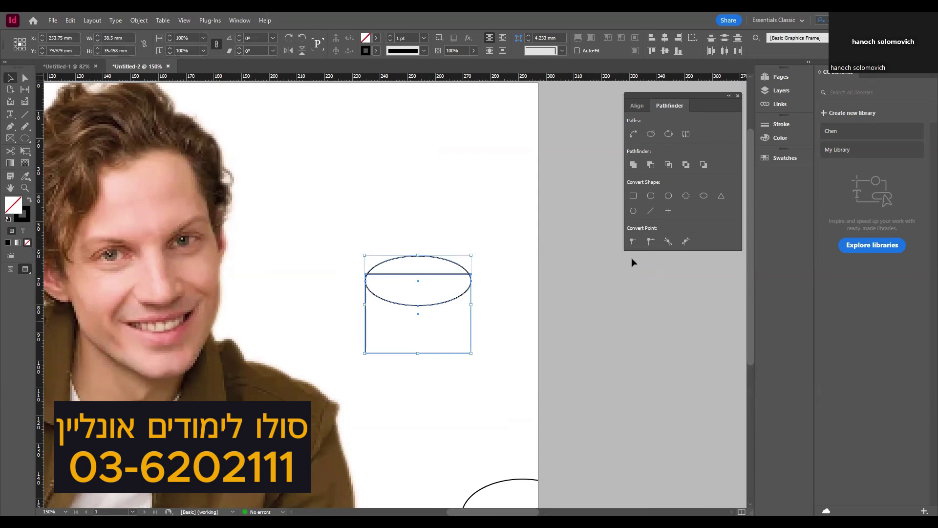
{"action": "left_click", "coordinate": [634, 165]}
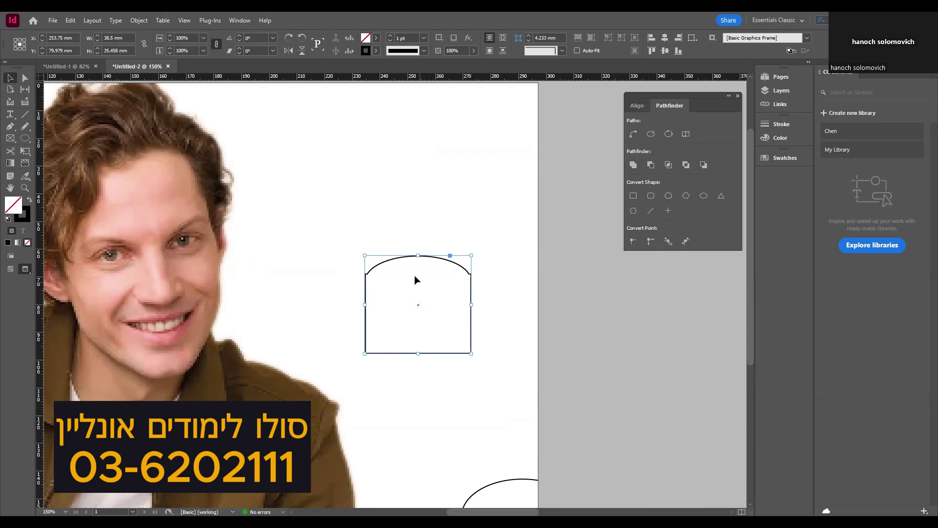
Step: Draw an ellipse about 38.5 × 19 mm above the first arch and an equally wide rectangle hanging from its horizontal midline
{"action": "left_click_drag", "start_coordinate": [385, 115], "coordinate": [492, 167]}
{"action": "left_click", "coordinate": [11, 78]}
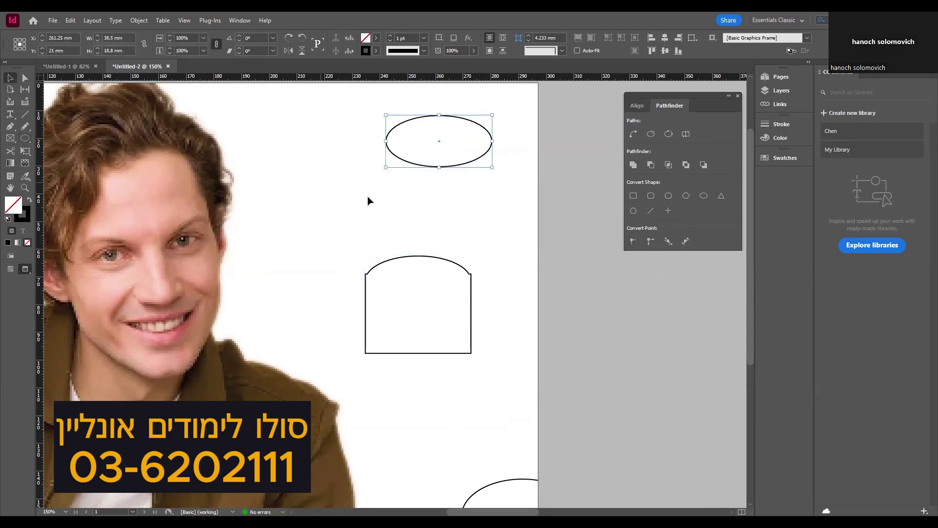
{"action": "left_click_drag", "start_coordinate": [25, 143], "coordinate": [53, 149]}
{"action": "left_click_drag", "start_coordinate": [385, 141], "coordinate": [491, 204]}
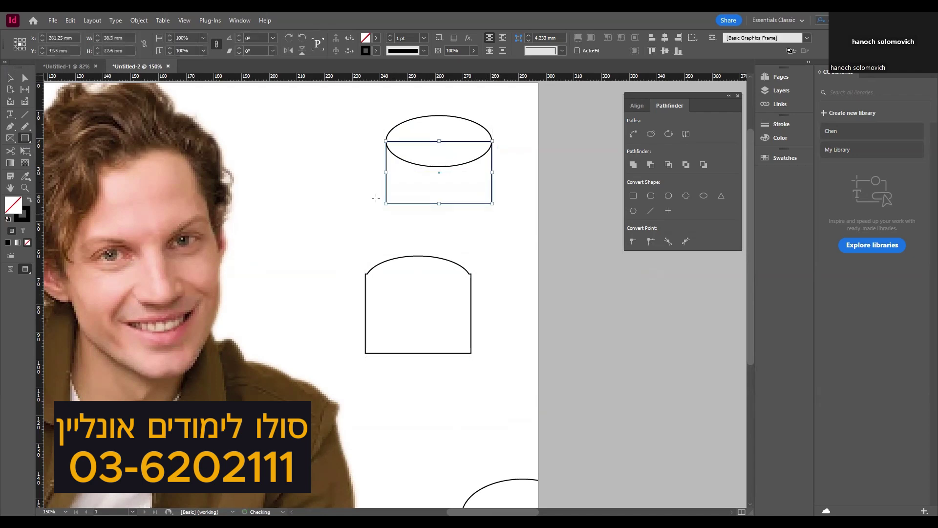
Step: Unite the new ellipse and rectangle with Pathfinder Add, and delete the earlier arch with the uneven corners below
{"action": "key", "text": "v"}
{"action": "left_click_drag", "start_coordinate": [526, 126], "coordinate": [453, 174]}
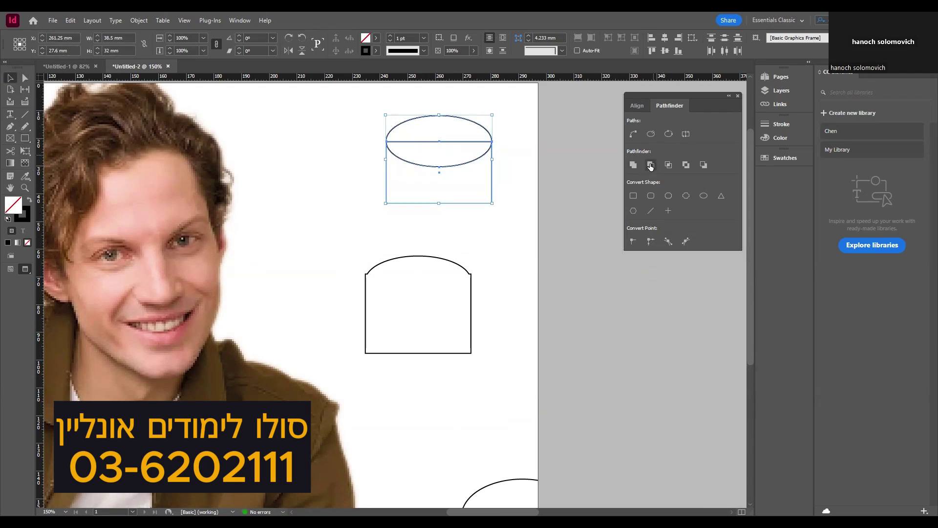
{"action": "left_click", "coordinate": [633, 165]}
{"action": "left_click", "coordinate": [448, 307]}
{"action": "key", "text": "Delete"}
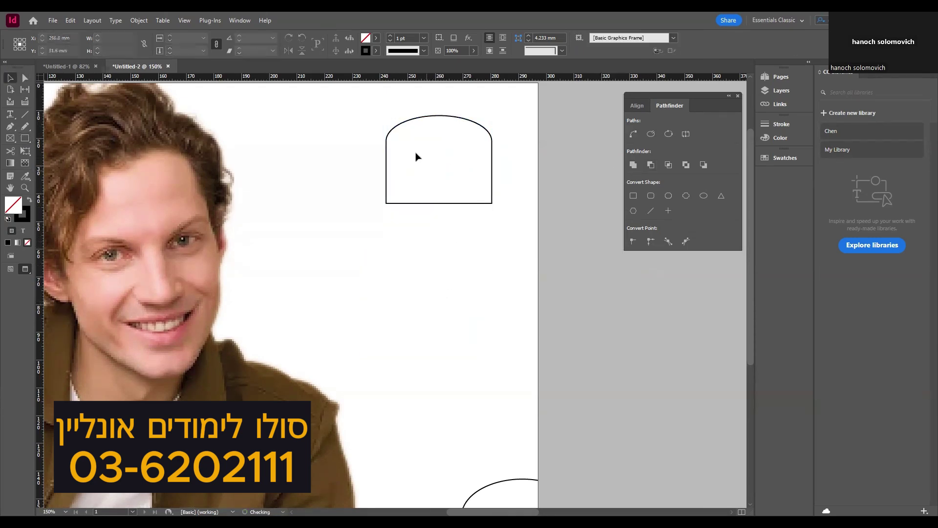
Step: Draw a narrow upright ellipse about 10 × 51 mm below the arched shape
{"action": "left_click", "coordinate": [23, 142]}
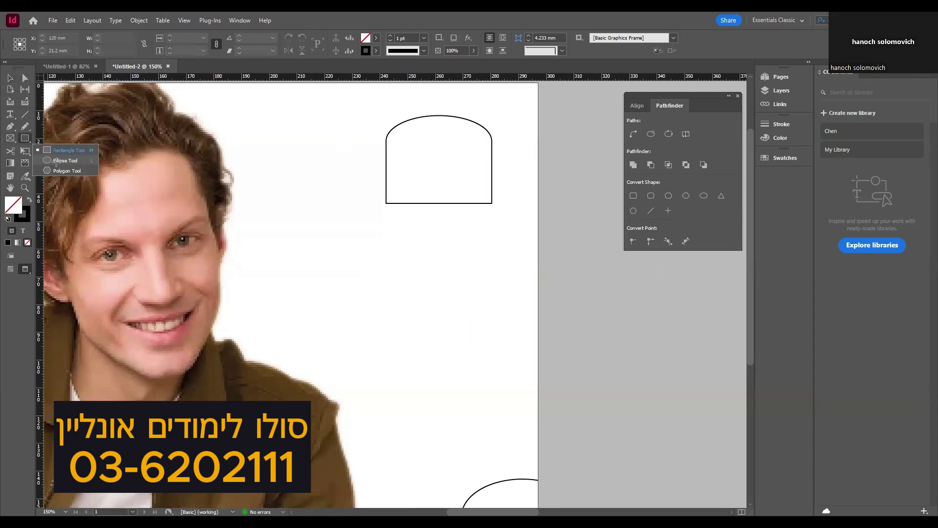
{"action": "left_click", "coordinate": [64, 158]}
{"action": "left_click_drag", "start_coordinate": [439, 239], "coordinate": [466, 380]}
{"action": "left_click", "coordinate": [12, 76]}
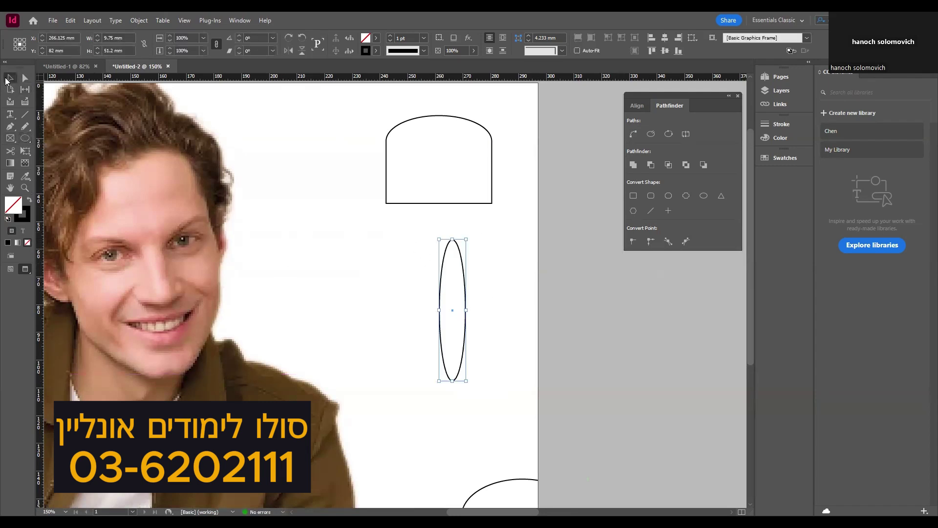
Step: Create a copy of the narrow upright ellipse rotated 30° about its centre
{"action": "right_click", "coordinate": [451, 290]}
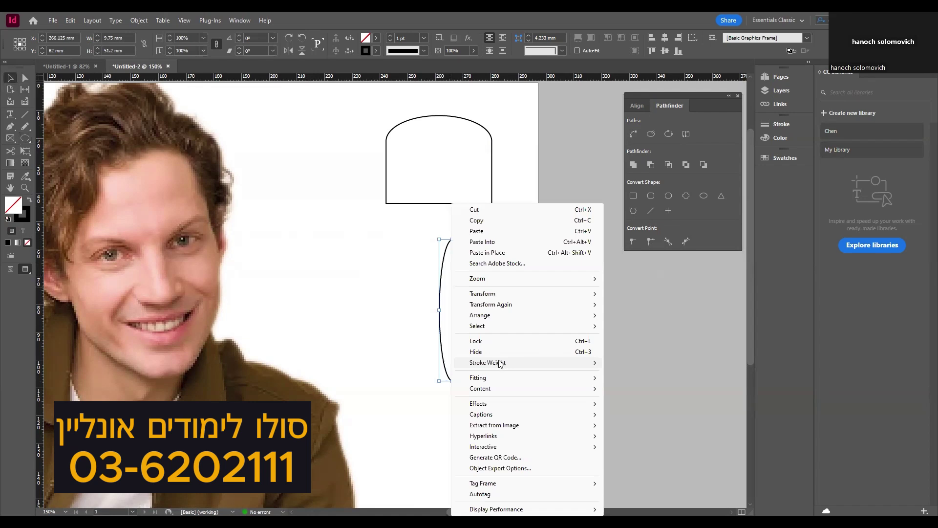
{"action": "mouse_move", "coordinate": [500, 363]}
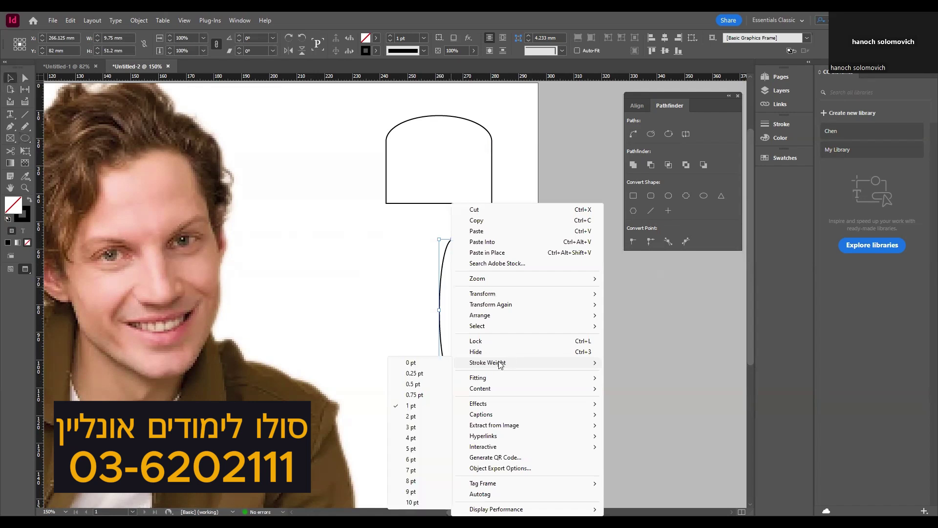
{"action": "mouse_move", "coordinate": [518, 295]}
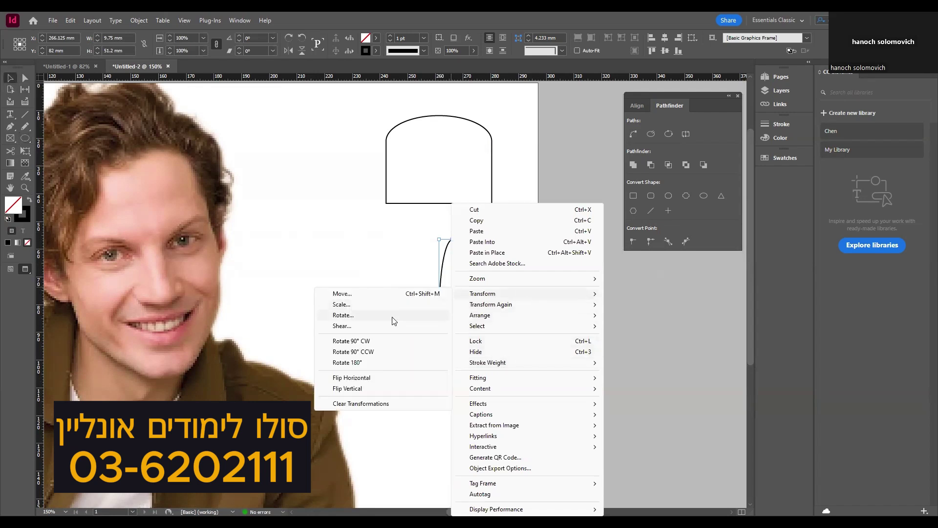
{"action": "left_click", "coordinate": [393, 317]}
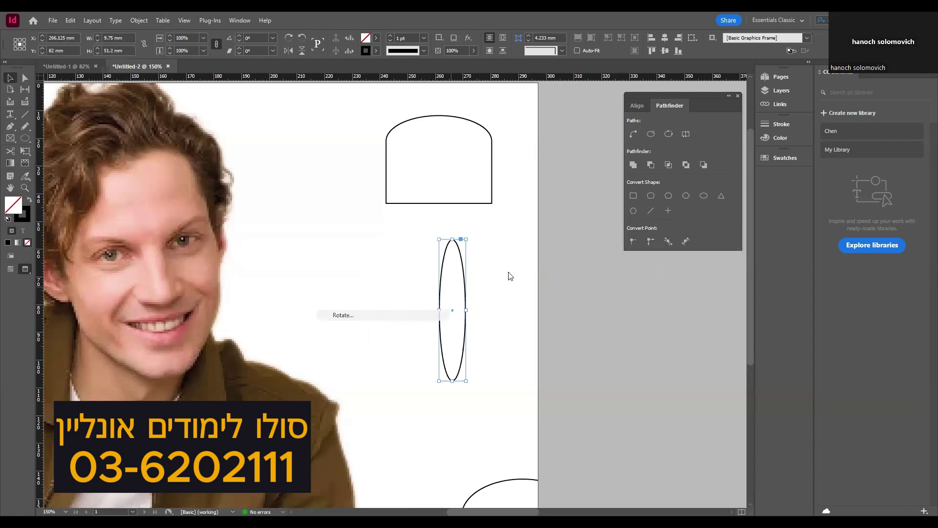
{"action": "left_click_drag", "start_coordinate": [488, 226], "coordinate": [538, 226]}
{"action": "type", "text": "30"}
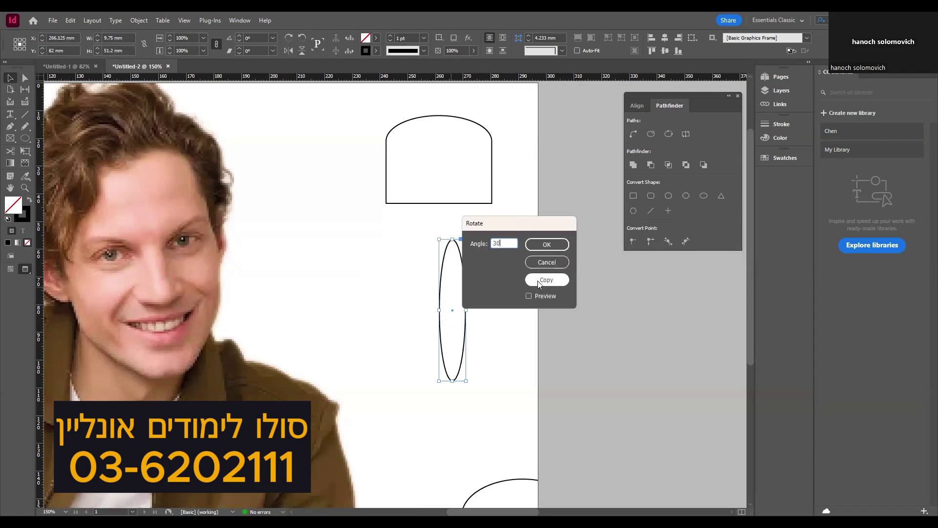
{"action": "left_click", "coordinate": [540, 282]}
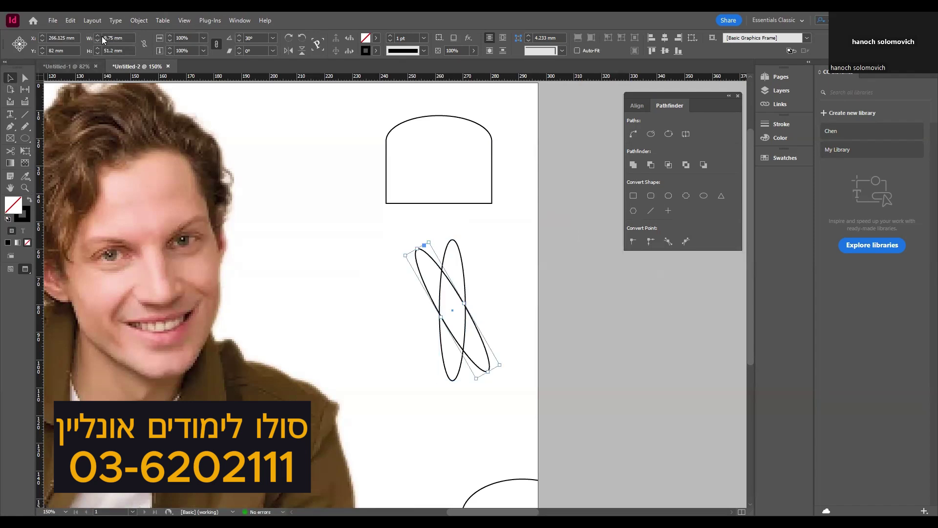
Step: Repeat the rotated copy four more times with Transform Sequence Again to complete the ring of petals
{"action": "left_click", "coordinate": [139, 20]}
{"action": "mouse_move", "coordinate": [197, 38]}
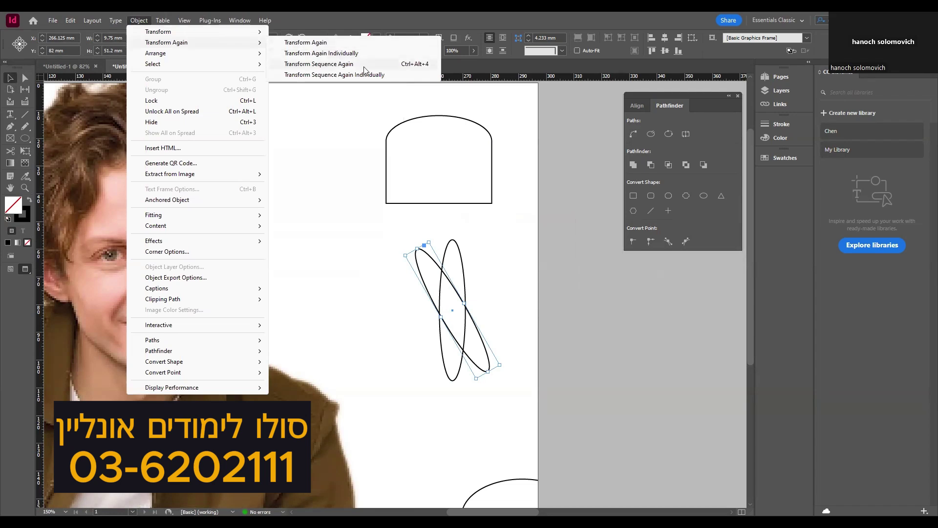
{"action": "left_click", "coordinate": [363, 67]}
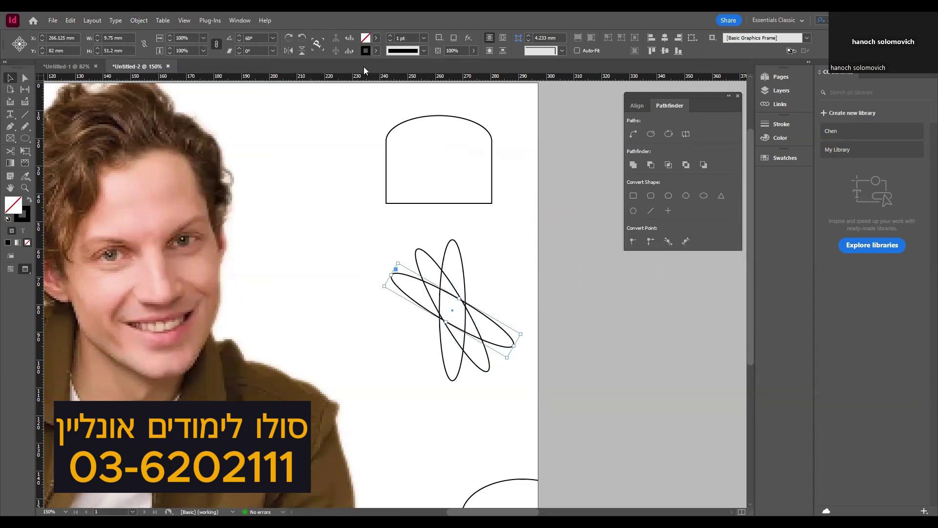
{"action": "key", "text": "ctrl+alt+4"}
{"action": "key", "text": "ctrl+alt+4"}
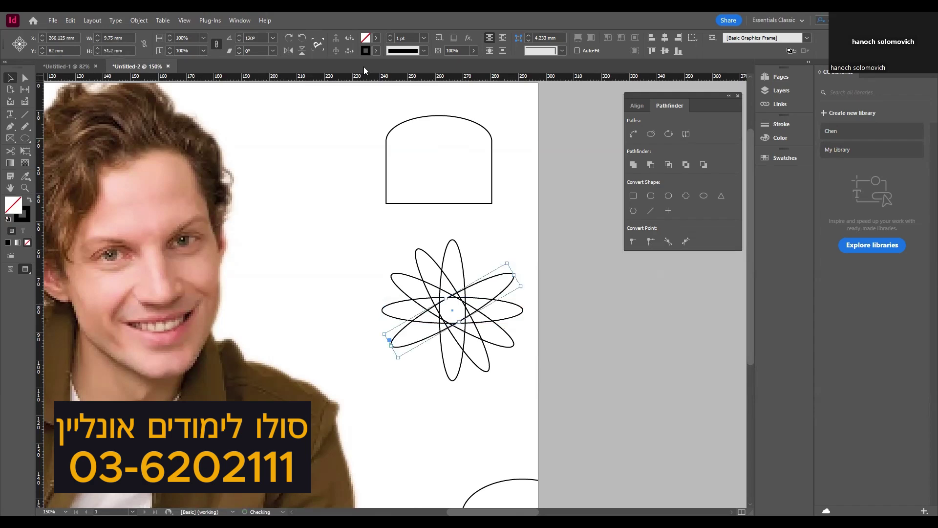
{"action": "key", "text": "ctrl+alt+4"}
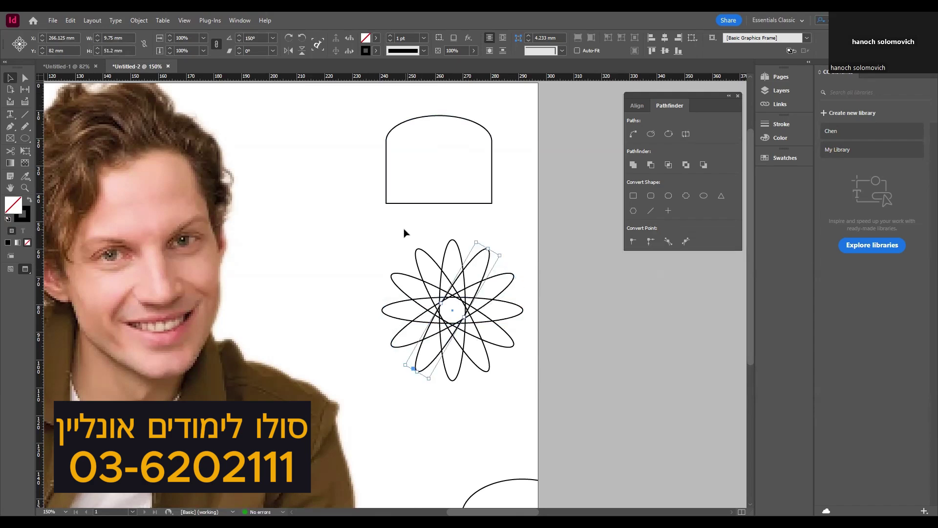
Step: Unite all the rotated ellipses with Pathfinder Add, and place the flower, scaled to about 39 mm wide, below the arch at the page edge
{"action": "key", "text": "ctrl+a"}
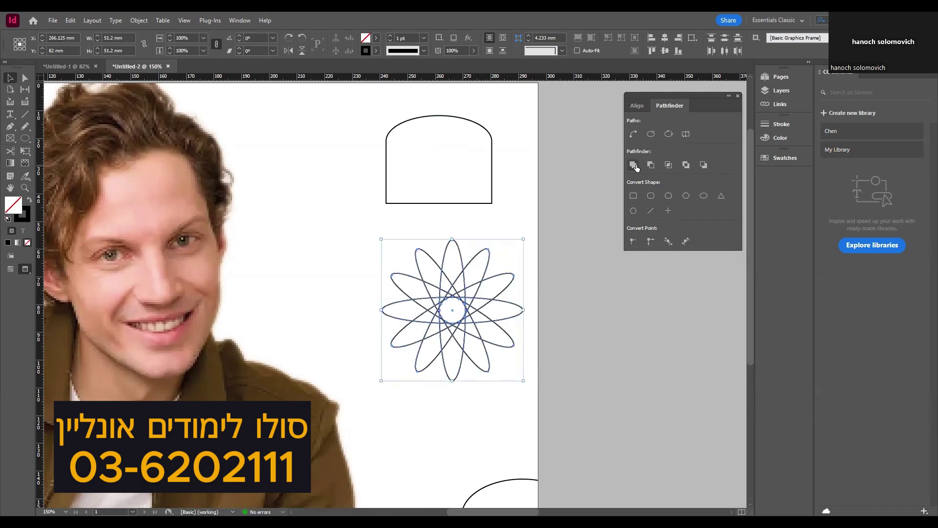
{"action": "left_click", "coordinate": [633, 164]}
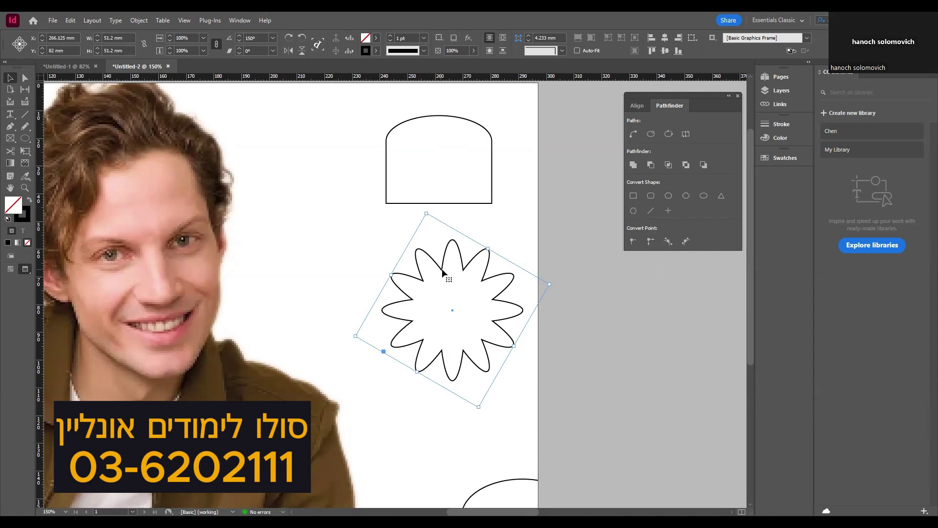
{"action": "left_click_drag", "start_coordinate": [442, 275], "coordinate": [446, 267]}
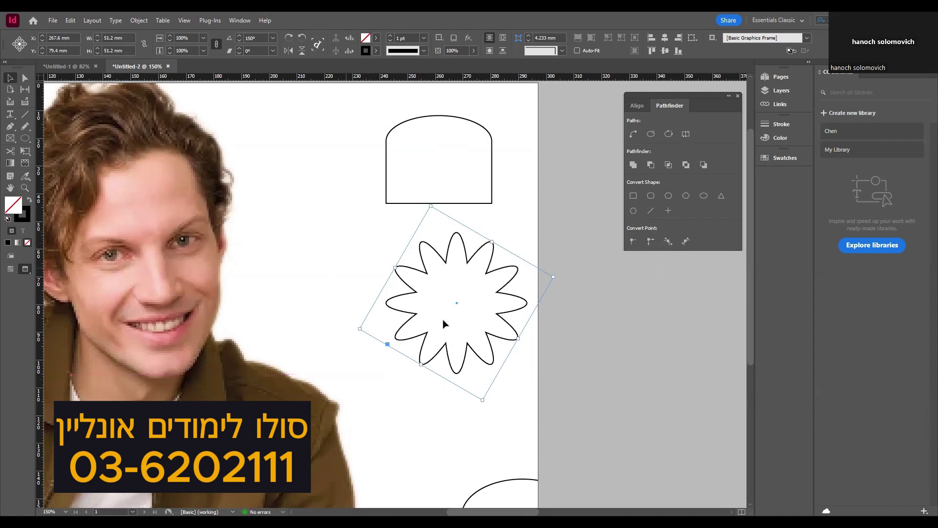
{"action": "left_click_drag", "start_coordinate": [552, 277], "coordinate": [508, 289]}
{"action": "left_click_drag", "start_coordinate": [449, 273], "coordinate": [513, 229]}
Step: Create a text frame about 34 × 17 mm below the flower containing the letter F
{"action": "left_click", "coordinate": [10, 114]}
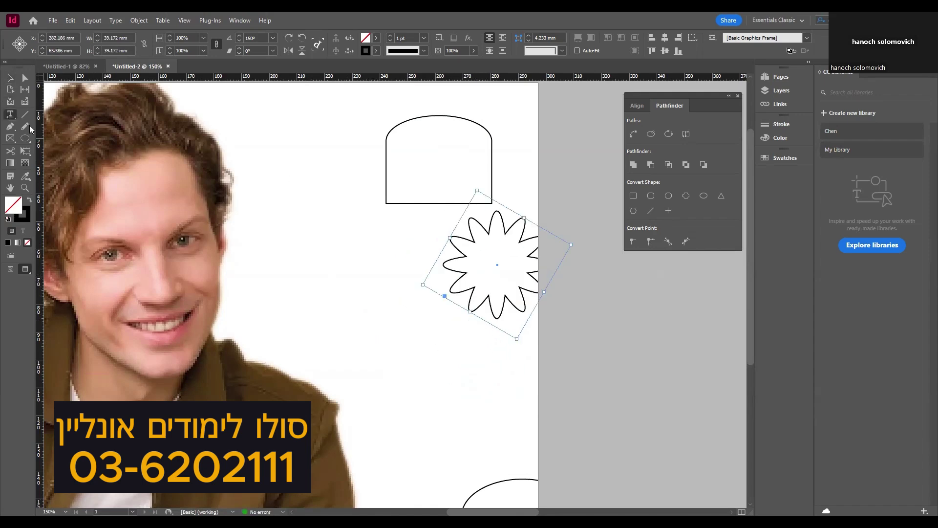
{"action": "left_click_drag", "start_coordinate": [415, 369], "coordinate": [506, 415]}
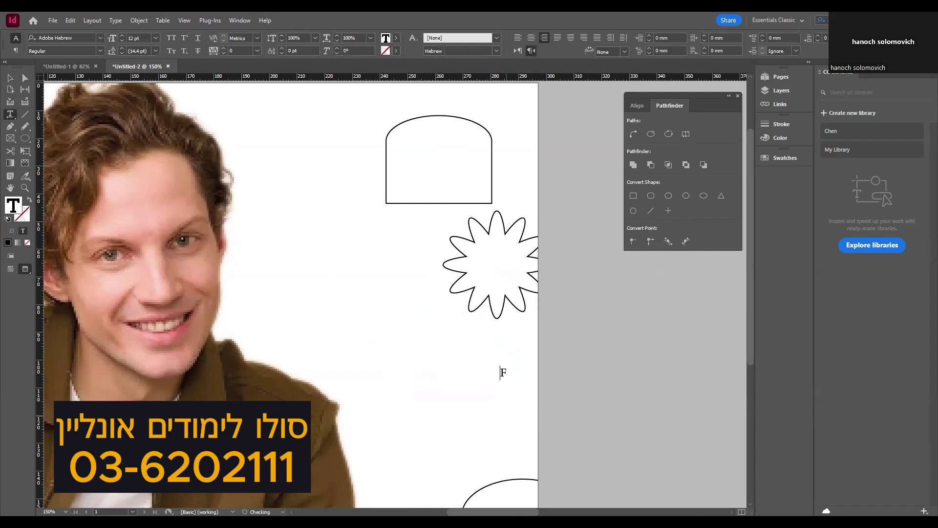
{"action": "left_click", "coordinate": [10, 90]}
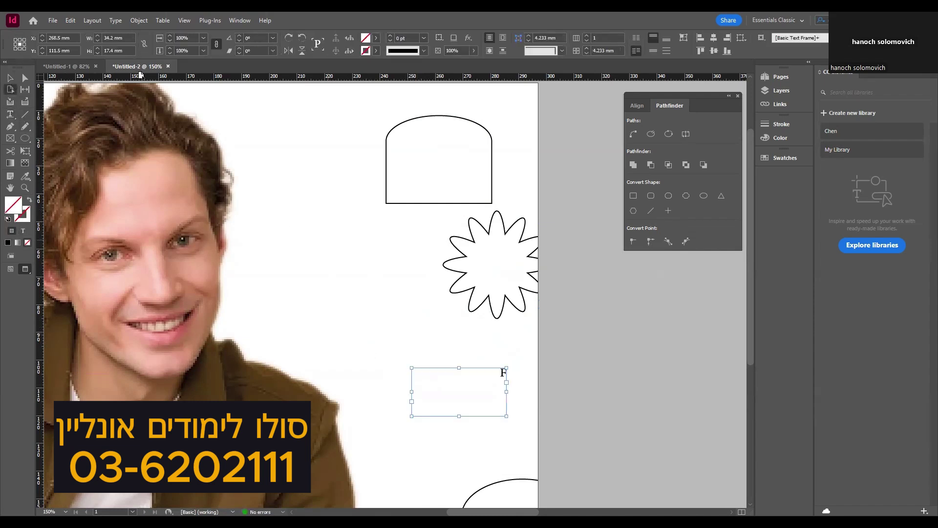
Step: Set the font of the letter F to Aharoni
{"action": "left_click", "coordinate": [11, 114]}
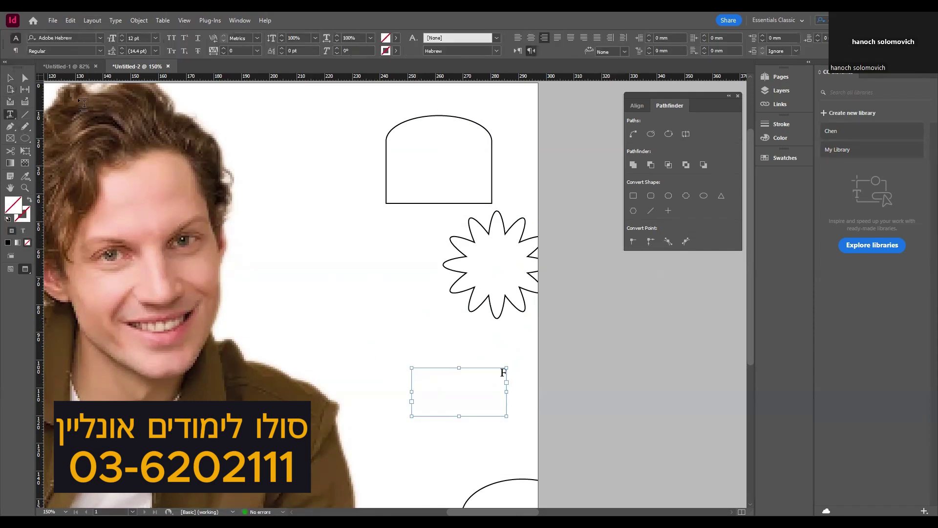
{"action": "left_click", "coordinate": [100, 38]}
{"action": "scroll", "coordinate": [161, 263], "scroll_direction": "down", "scroll_amount": 4}
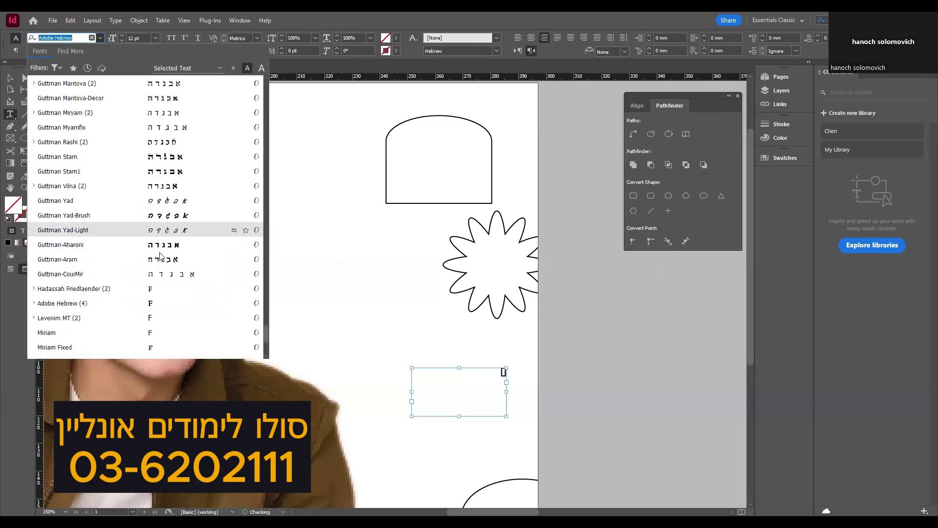
{"action": "scroll", "coordinate": [161, 263], "scroll_direction": "down", "scroll_amount": 3}
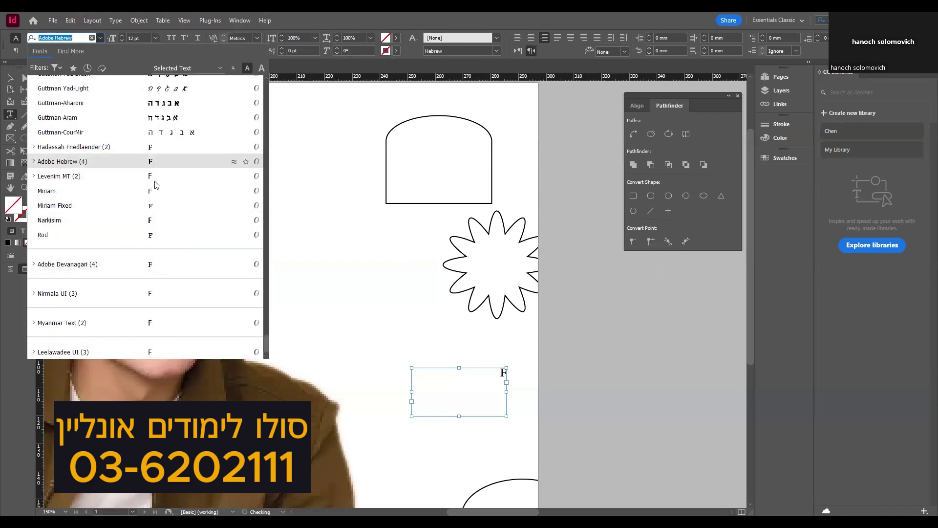
{"action": "scroll", "coordinate": [227, 163], "scroll_direction": "up", "scroll_amount": 9}
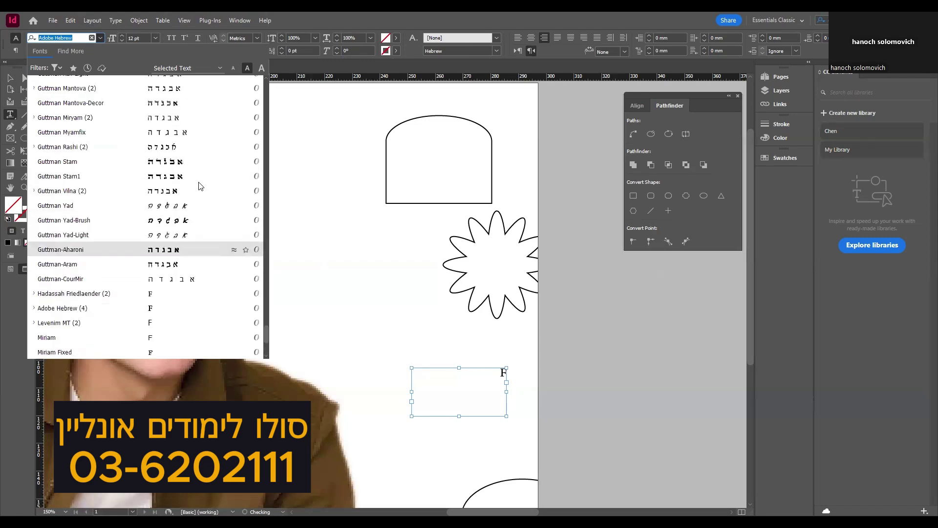
{"action": "scroll", "coordinate": [185, 191], "scroll_direction": "up", "scroll_amount": 9}
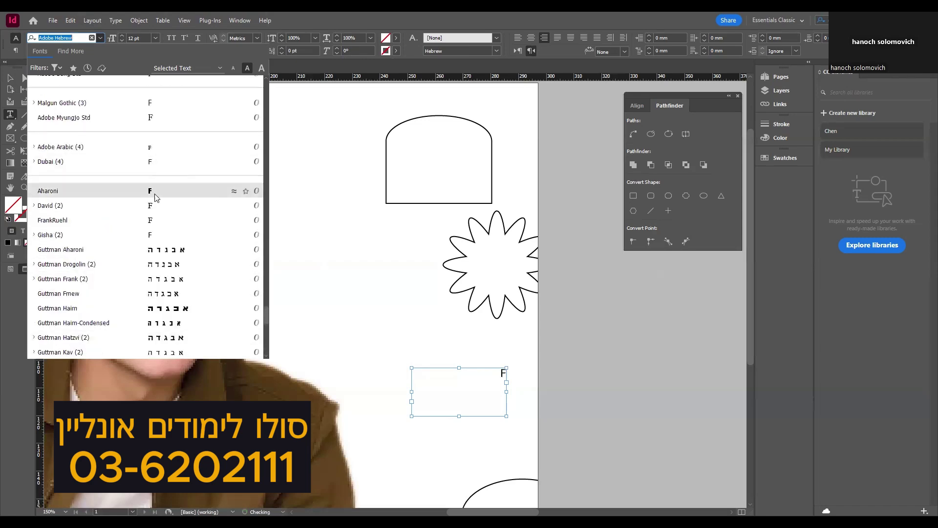
{"action": "left_click", "coordinate": [156, 198]}
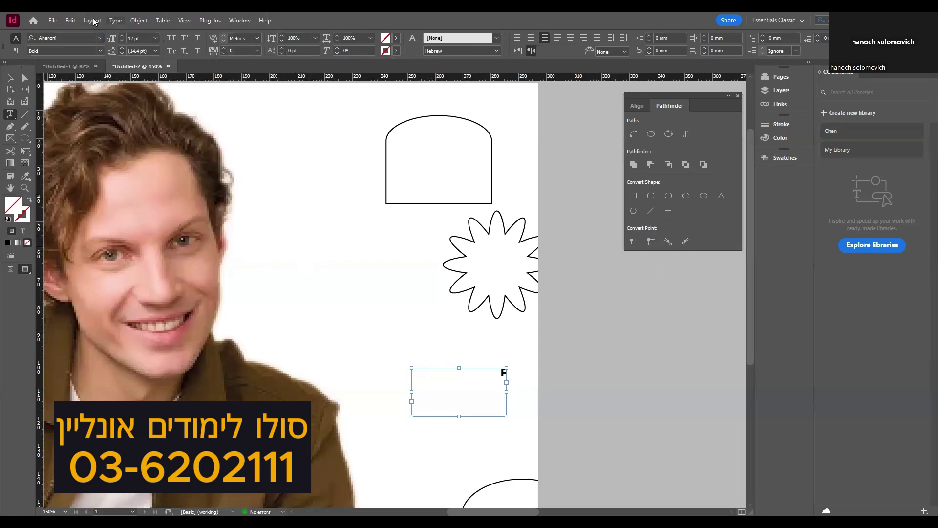
Step: Convert the letter F to outlines and enlarge it to fill the space below the flower up to the page edge
{"action": "left_click", "coordinate": [5, 79]}
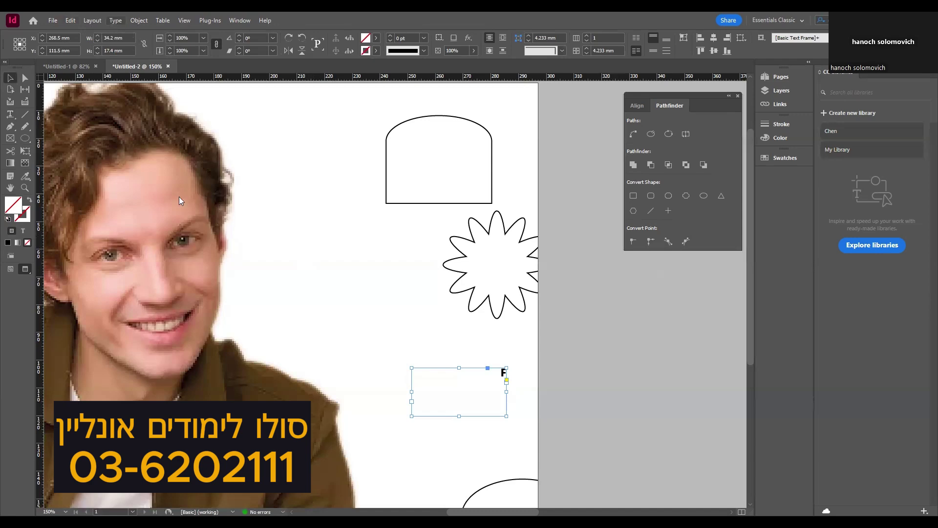
{"action": "left_click", "coordinate": [117, 21]}
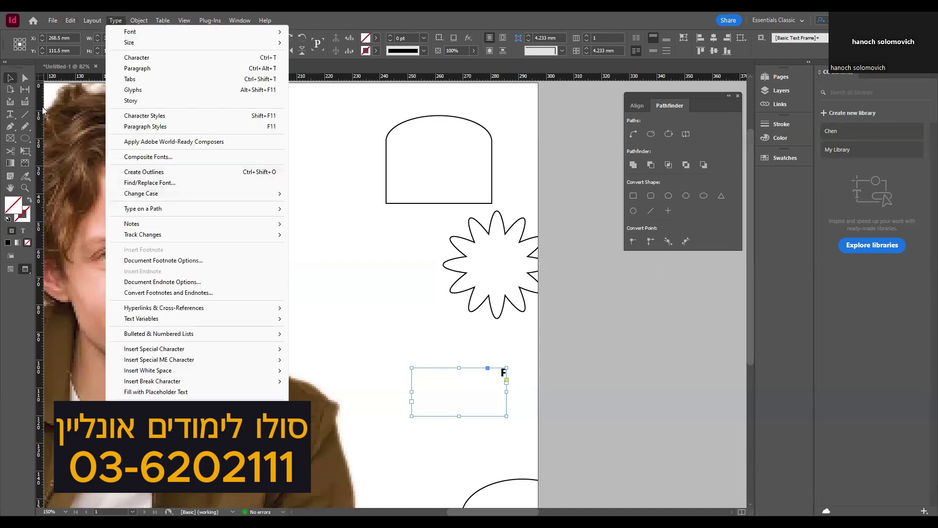
{"action": "left_click", "coordinate": [198, 173]}
{"action": "left_click_drag", "start_coordinate": [502, 379], "coordinate": [427, 452]}
{"action": "left_click_drag", "start_coordinate": [506, 368], "coordinate": [538, 334]}
Step: Move the flower so it overlaps the upper part of the F, and unite both with Pathfinder Add
{"action": "left_click_drag", "start_coordinate": [472, 296], "coordinate": [472, 316]}
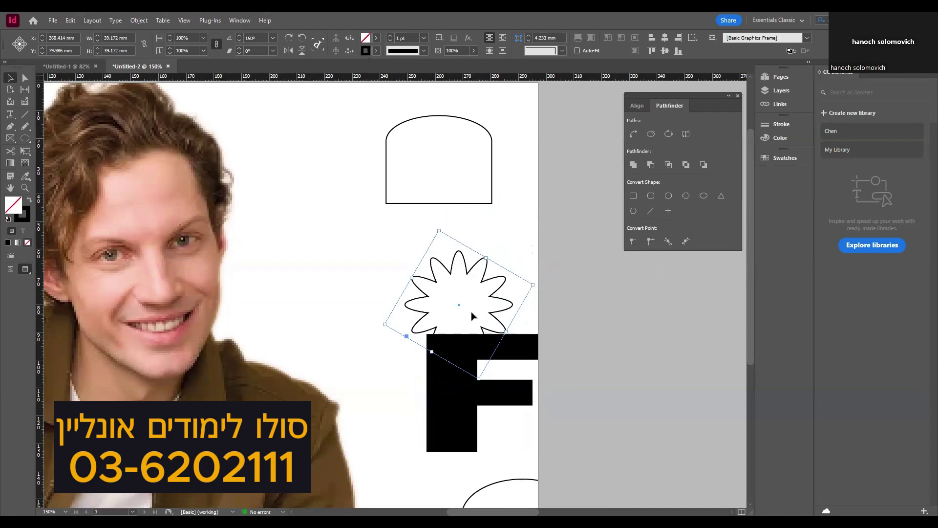
{"action": "left_click_drag", "start_coordinate": [481, 284], "coordinate": [484, 290]}
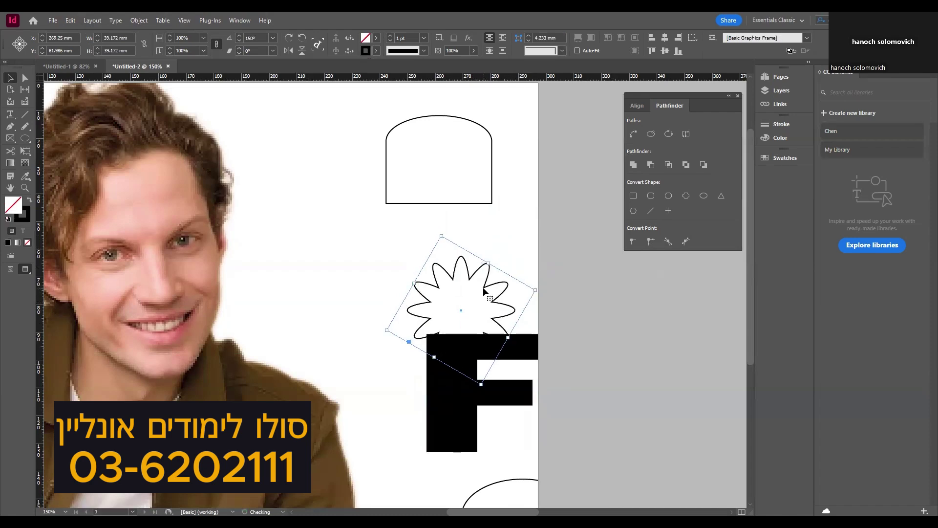
{"action": "left_click_drag", "start_coordinate": [528, 260], "coordinate": [464, 396]}
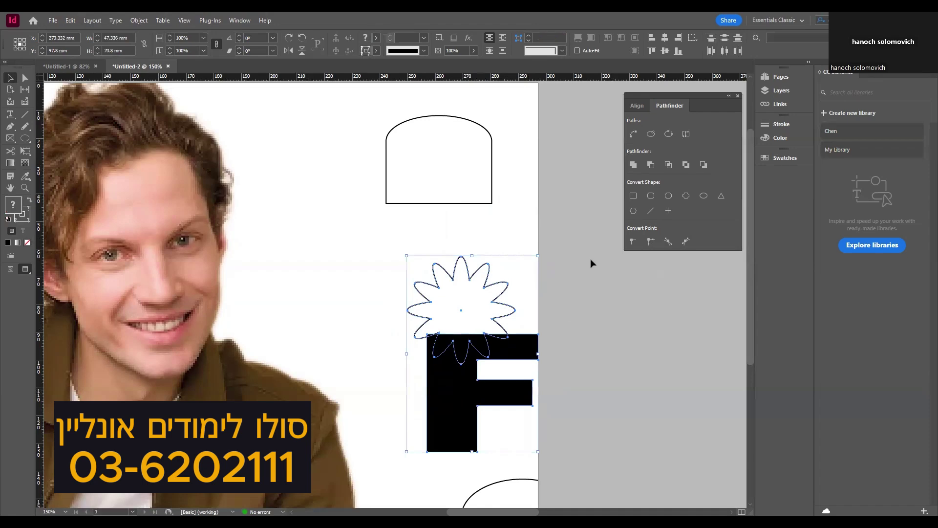
{"action": "left_click", "coordinate": [634, 165]}
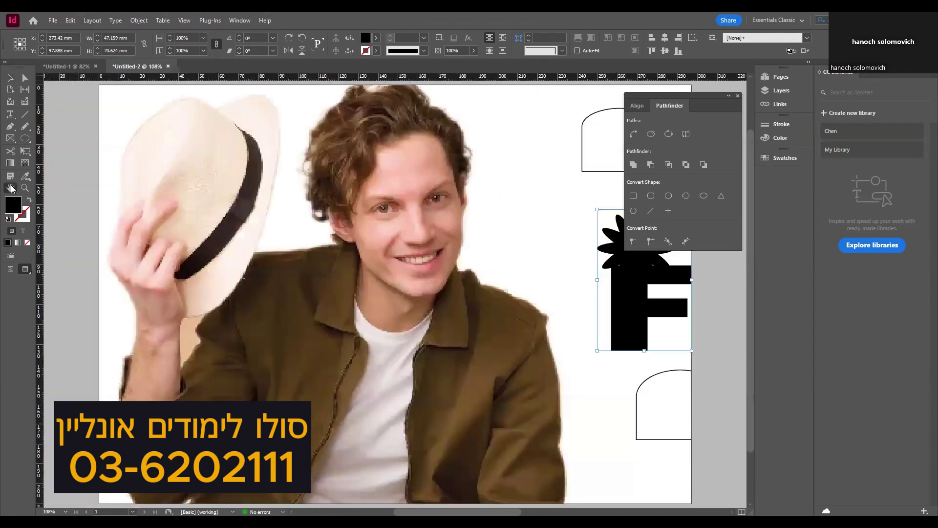
Step: Fit the page in the window, deselect everything and unlock all objects on the spread
{"action": "key", "text": "ctrl+0"}
{"action": "left_click", "coordinate": [9, 78]}
{"action": "key", "text": "ctrl+shift+a"}
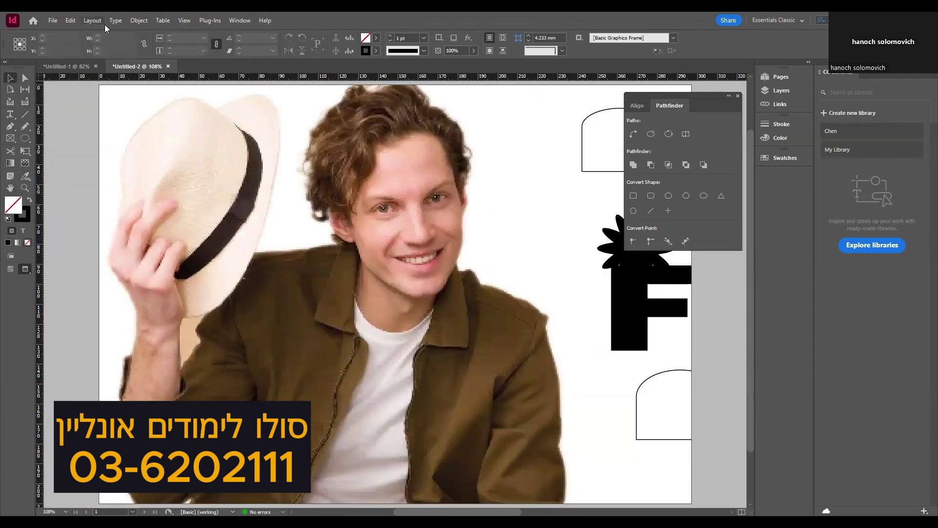
{"action": "left_click", "coordinate": [139, 21]}
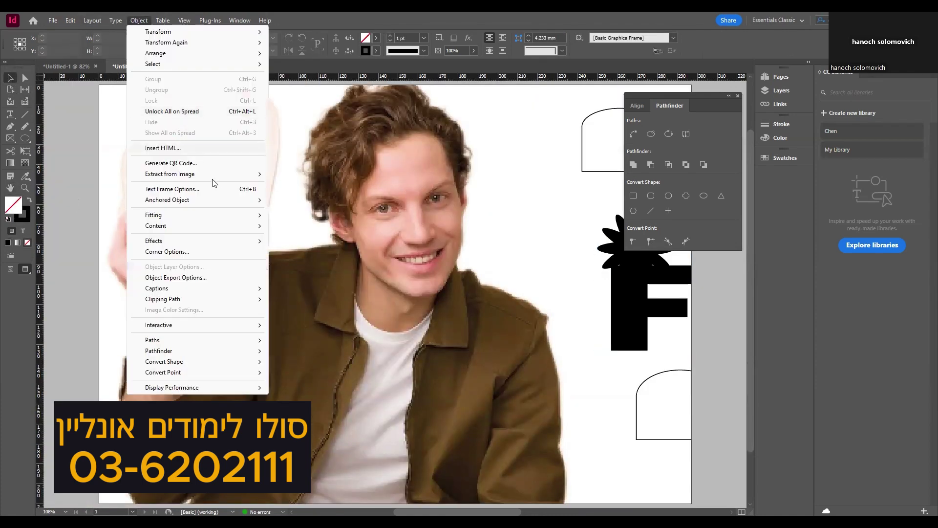
{"action": "left_click", "coordinate": [212, 111]}
Step: Move the flower-topped F onto the man's jacket in the photo, and undo the accidental shift of the photo
{"action": "left_click", "coordinate": [632, 336]}
{"action": "left_click_drag", "start_coordinate": [633, 336], "coordinate": [325, 413]}
{"action": "left_click_drag", "start_coordinate": [71, 148], "coordinate": [321, 231]}
{"action": "key", "text": "ctrl+z"}
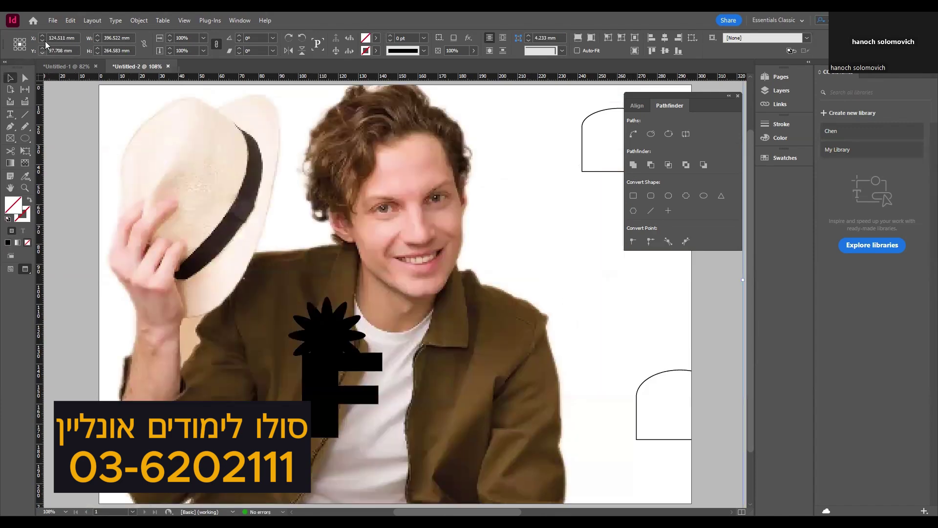
Step: Cut the man's photo, paste it into the flower-topped F, and move the filled F toward the page's upper left
{"action": "left_click", "coordinate": [71, 20]}
{"action": "left_click", "coordinate": [86, 66]}
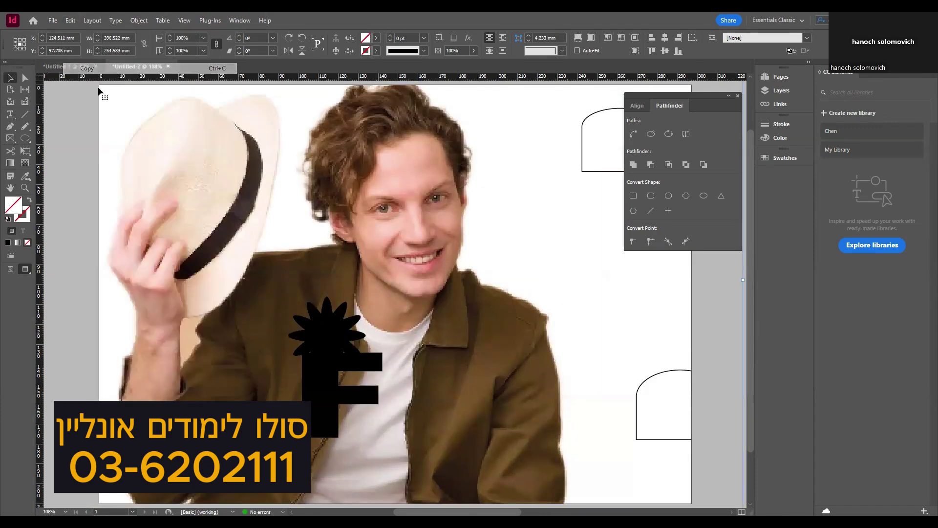
{"action": "left_click", "coordinate": [393, 294]}
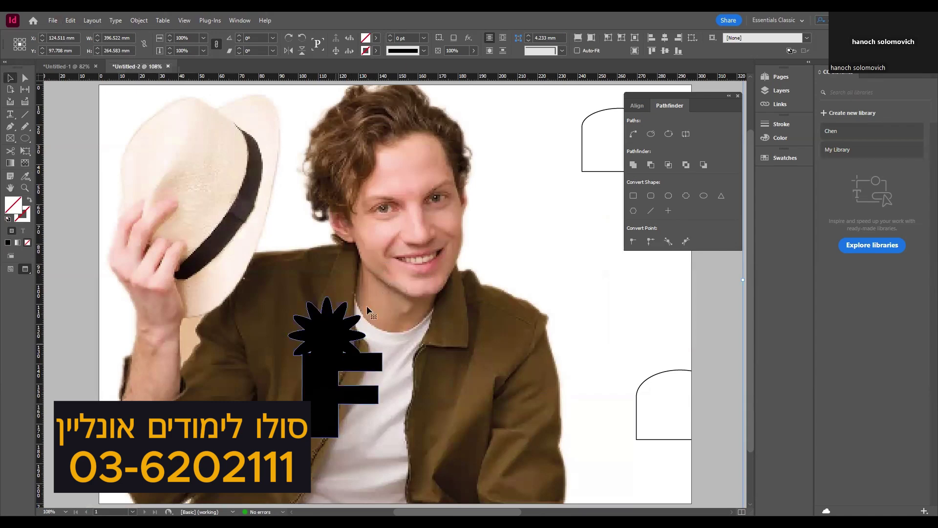
{"action": "left_click", "coordinate": [70, 20]}
{"action": "left_click", "coordinate": [81, 55]}
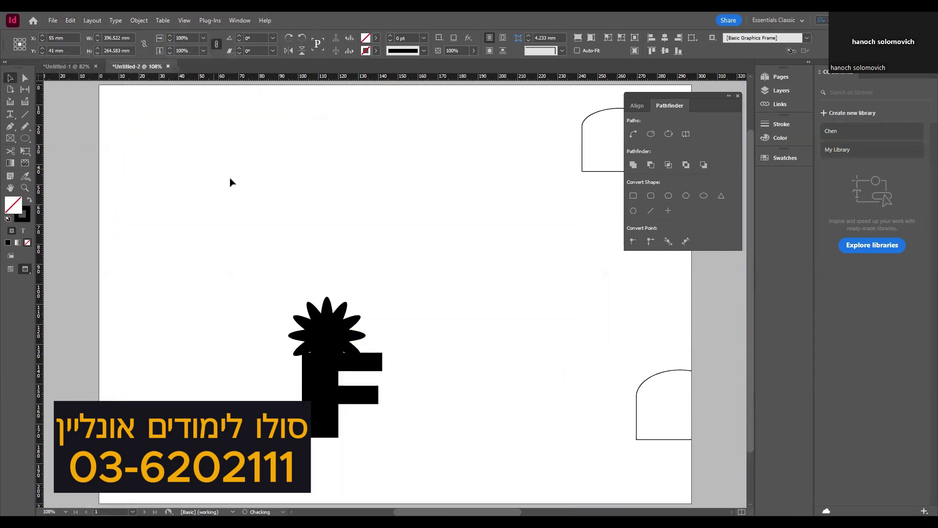
{"action": "left_click", "coordinate": [301, 304]}
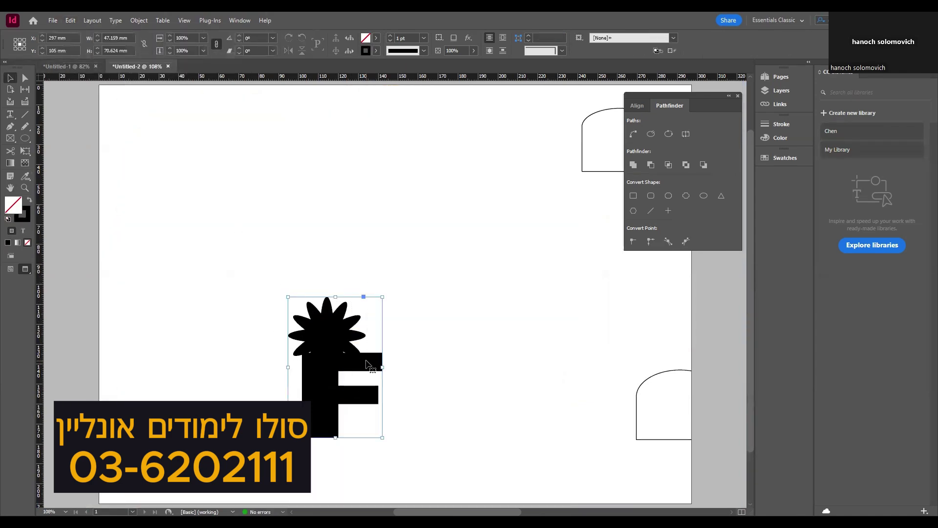
{"action": "left_click", "coordinate": [71, 20]}
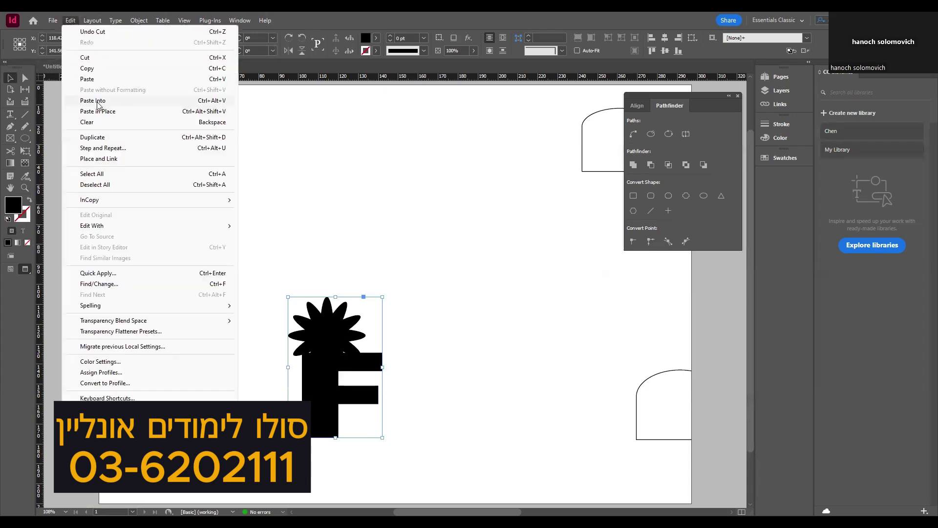
{"action": "left_click", "coordinate": [93, 98]}
{"action": "left_click_drag", "start_coordinate": [318, 331], "coordinate": [227, 174]}
Step: Move an arch shape to the page's middle, enlarge it to about 130 by 108 mm, and paste the photo into it
{"action": "left_click_drag", "start_coordinate": [583, 161], "coordinate": [352, 361]}
{"action": "left_click_drag", "start_coordinate": [428, 309], "coordinate": [561, 198]}
{"action": "left_click_drag", "start_coordinate": [351, 373], "coordinate": [301, 414]}
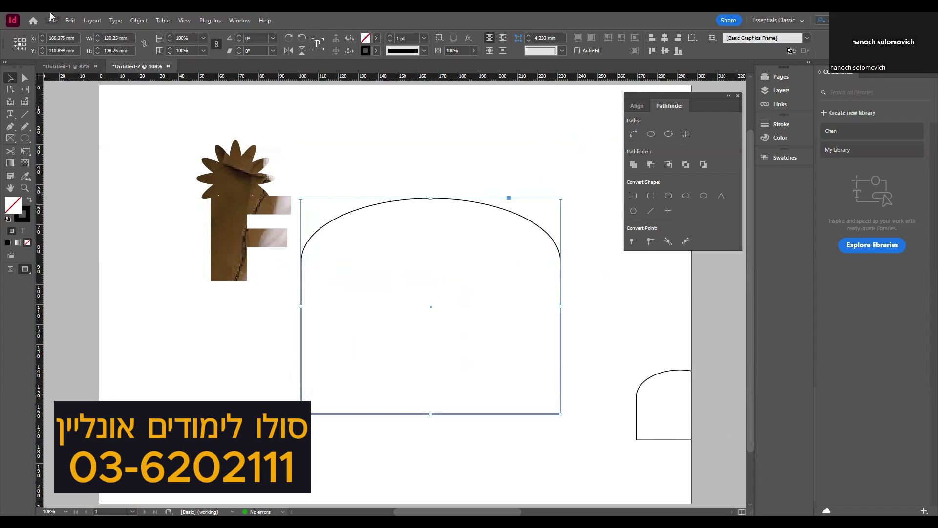
{"action": "left_click", "coordinate": [71, 20]}
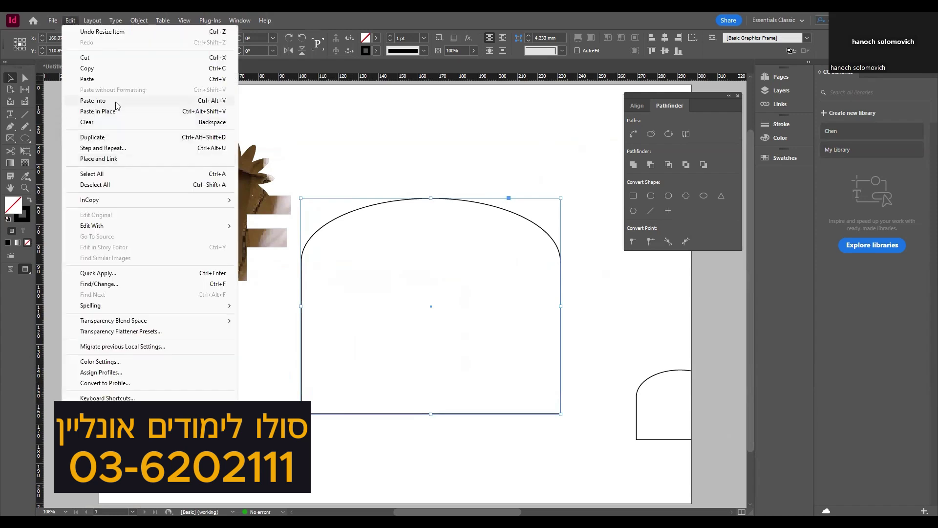
{"action": "left_click", "coordinate": [118, 107]}
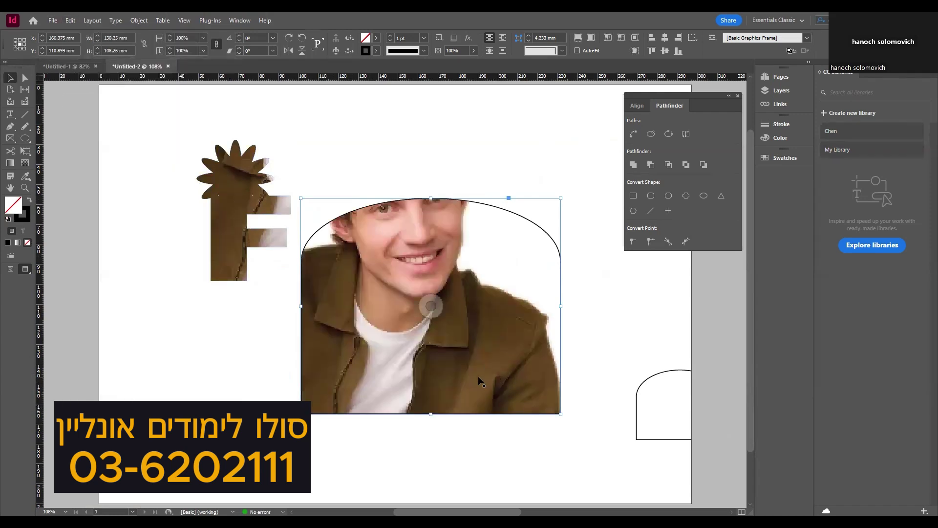
Step: Enlarge the photo-filled F to about 76 by 102 mm and place it beside the arch
{"action": "left_click_drag", "start_coordinate": [226, 281], "coordinate": [204, 378]}
{"action": "left_click_drag", "start_coordinate": [270, 237], "coordinate": [327, 178]}
{"action": "left_click_drag", "start_coordinate": [266, 259], "coordinate": [209, 325]}
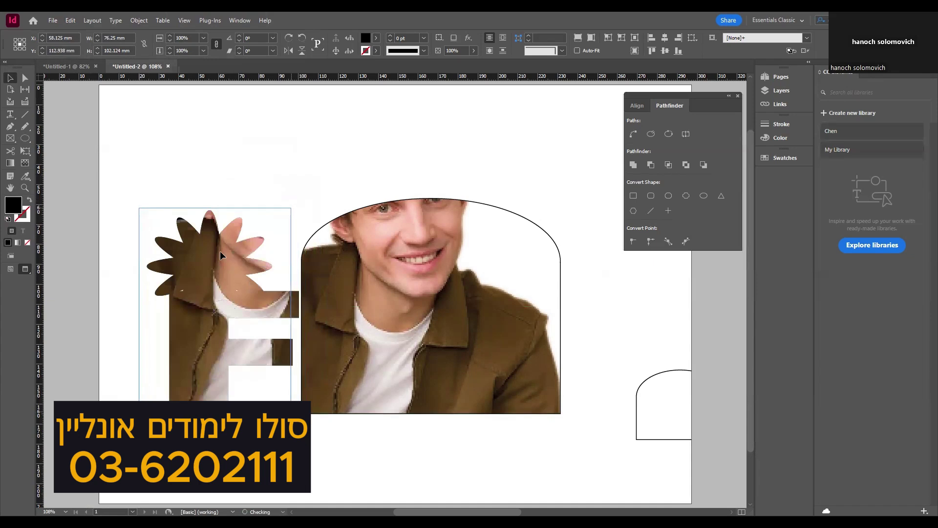
Step: Select both the F and the arch and apply a drop shadow with an angle of 174°
{"action": "left_click_drag", "start_coordinate": [182, 169], "coordinate": [391, 311]}
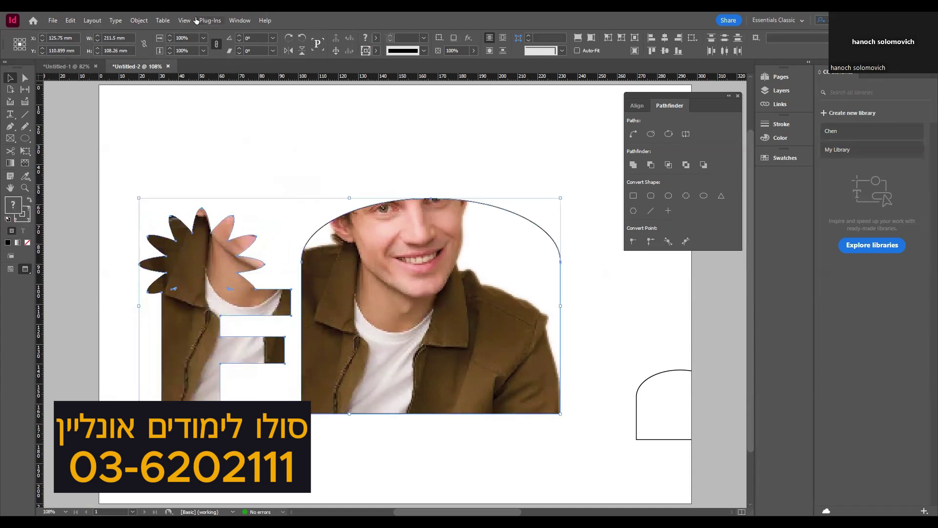
{"action": "left_click", "coordinate": [144, 22]}
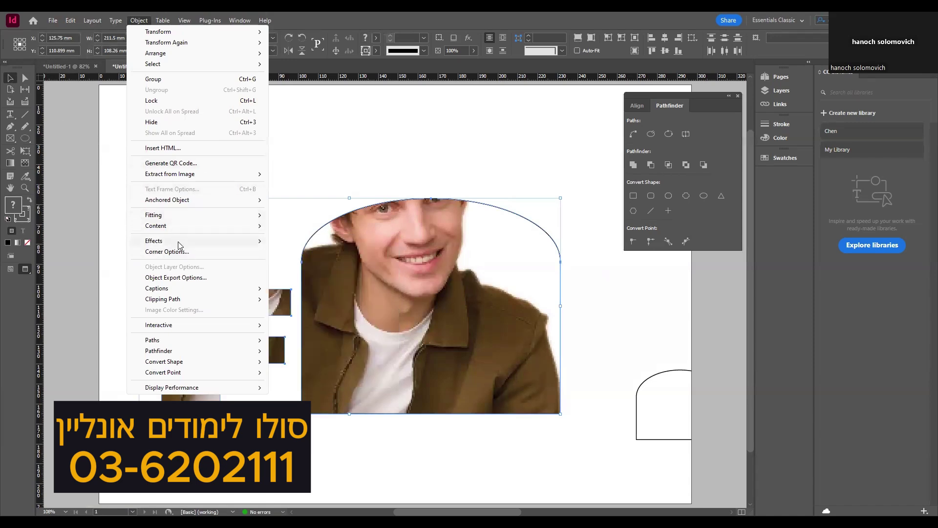
{"action": "mouse_move", "coordinate": [179, 244]}
{"action": "left_click", "coordinate": [304, 255]}
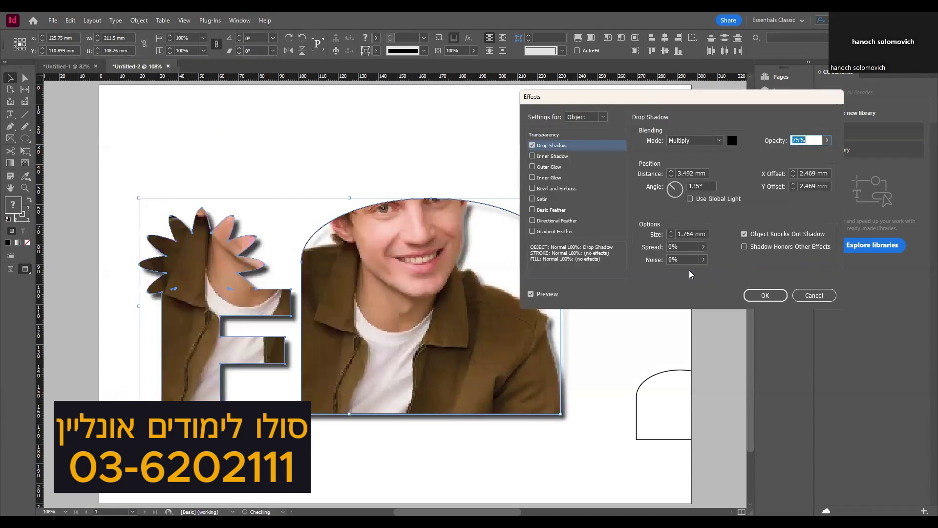
{"action": "left_click", "coordinate": [544, 295]}
{"action": "left_click_drag", "start_coordinate": [669, 188], "coordinate": [667, 191]}
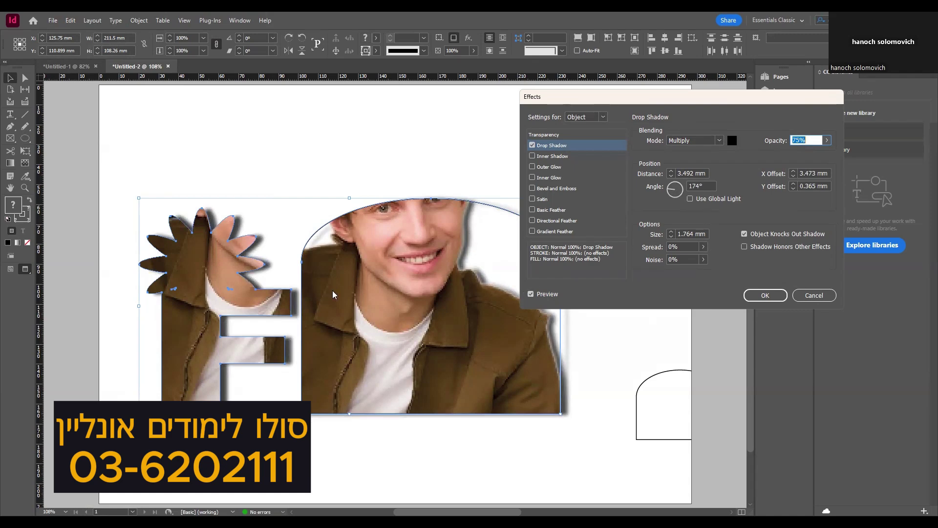
{"action": "left_click", "coordinate": [763, 295]}
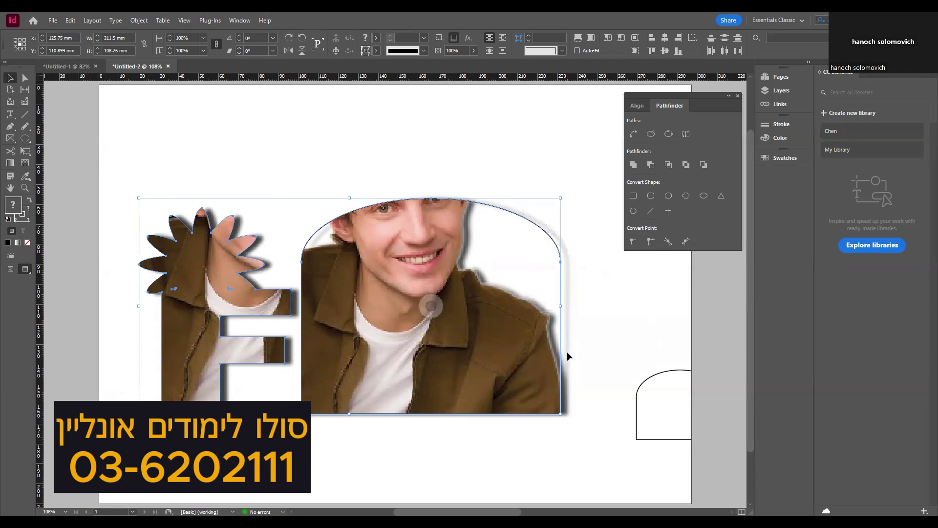
Step: Zoom in on the arch to check the photo's quality, and choose a display performance setting for the selected frames
{"action": "left_click", "coordinate": [25, 187]}
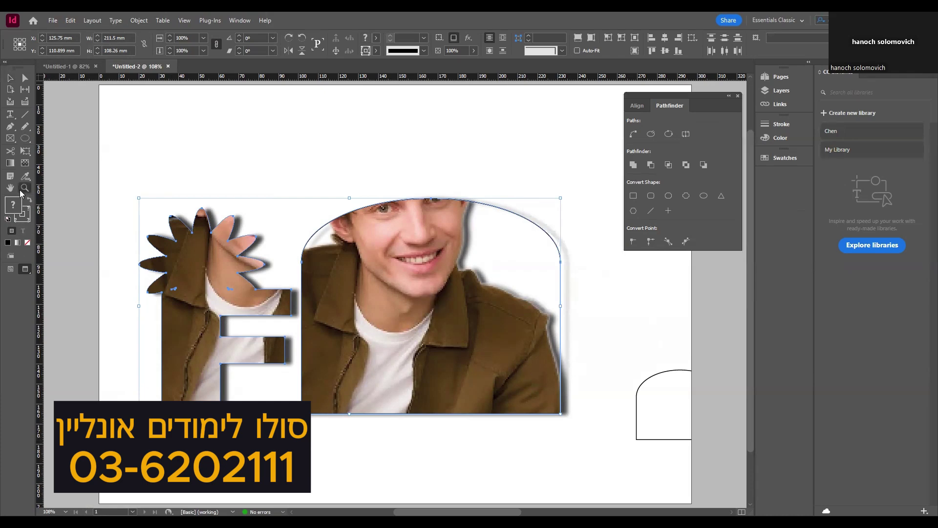
{"action": "left_click", "coordinate": [463, 257]}
{"action": "left_click", "coordinate": [371, 328]}
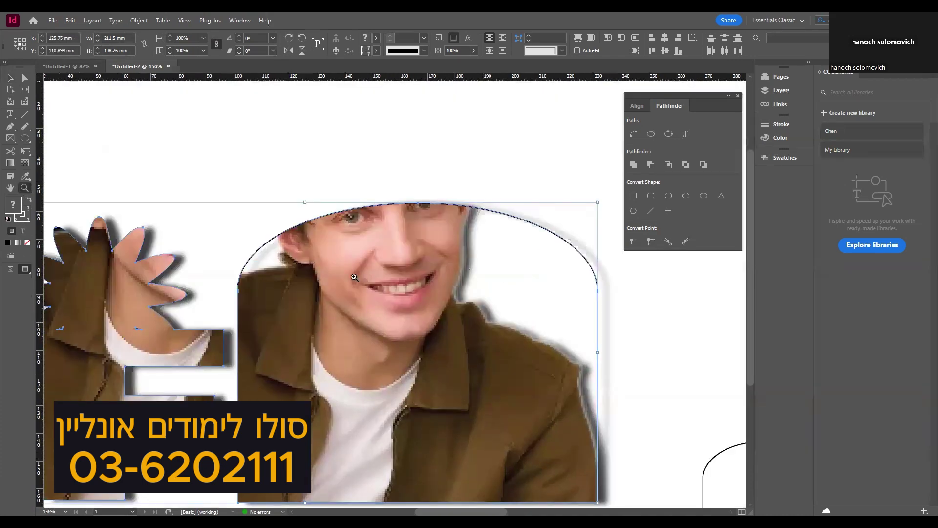
{"action": "left_click", "coordinate": [10, 77]}
{"action": "left_click", "coordinate": [418, 352]}
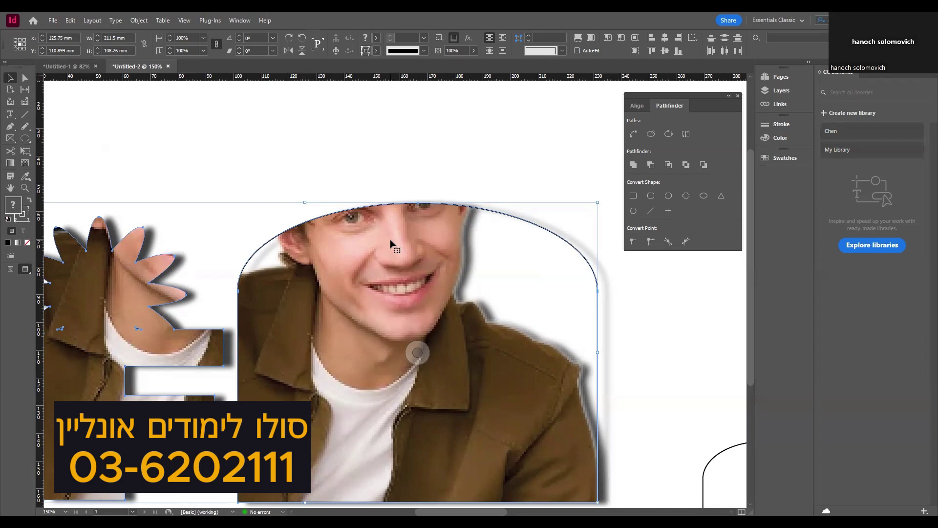
{"action": "left_click", "coordinate": [138, 20]}
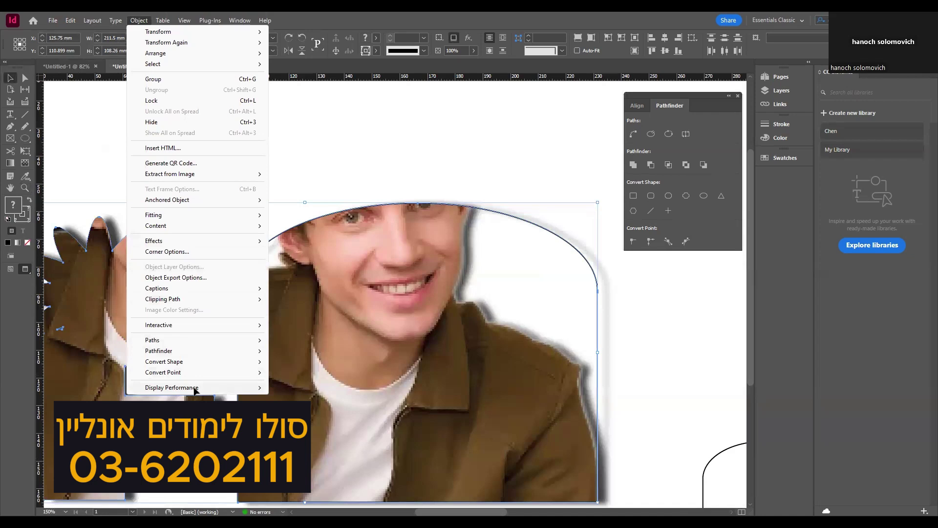
{"action": "mouse_move", "coordinate": [194, 390]}
{"action": "left_click", "coordinate": [64, 398]}
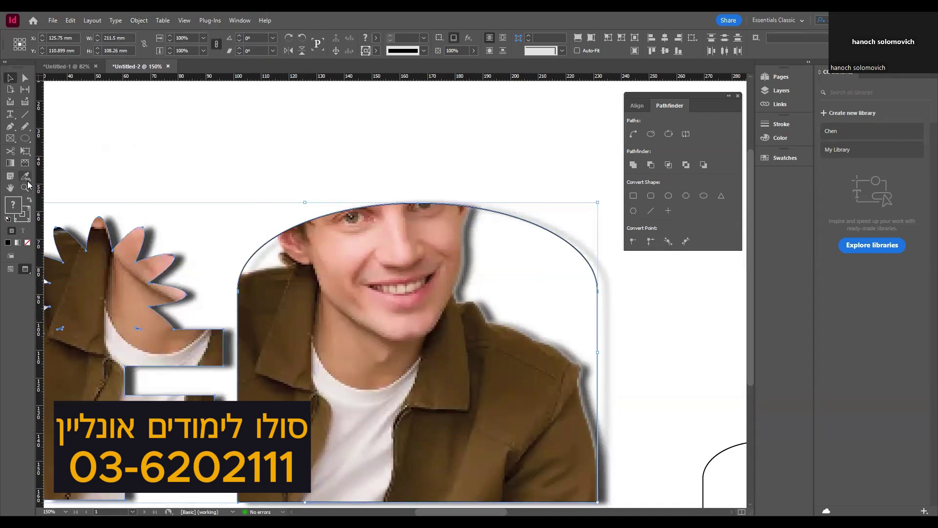
{"action": "double_click", "coordinate": [10, 188]}
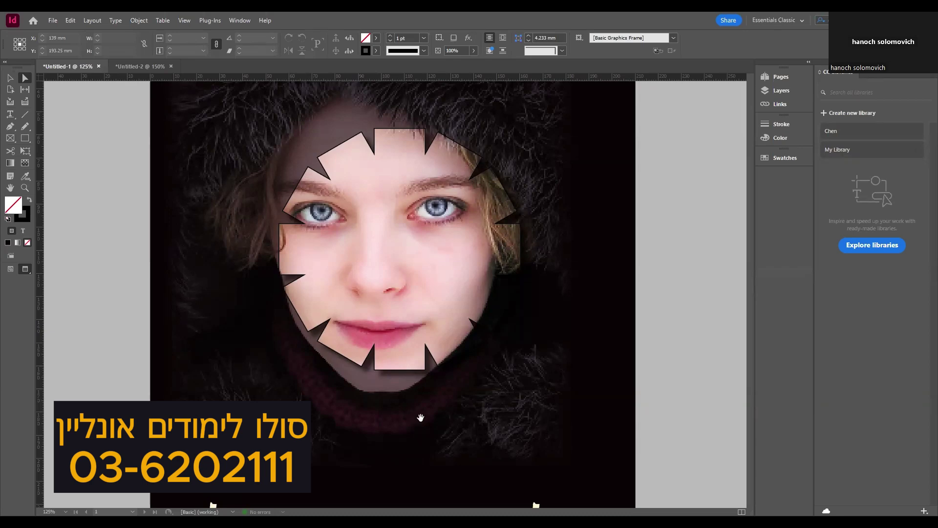
Step: Look over the woman's portrait poster and change its screen mode to Normal
{"action": "left_click_drag", "start_coordinate": [420, 418], "coordinate": [441, 236]}
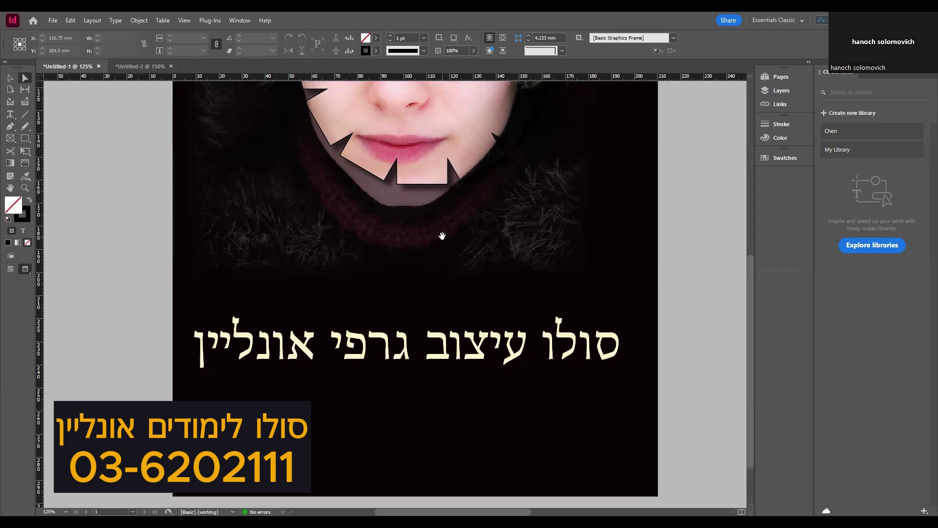
{"action": "left_click_drag", "start_coordinate": [463, 184], "coordinate": [477, 252]}
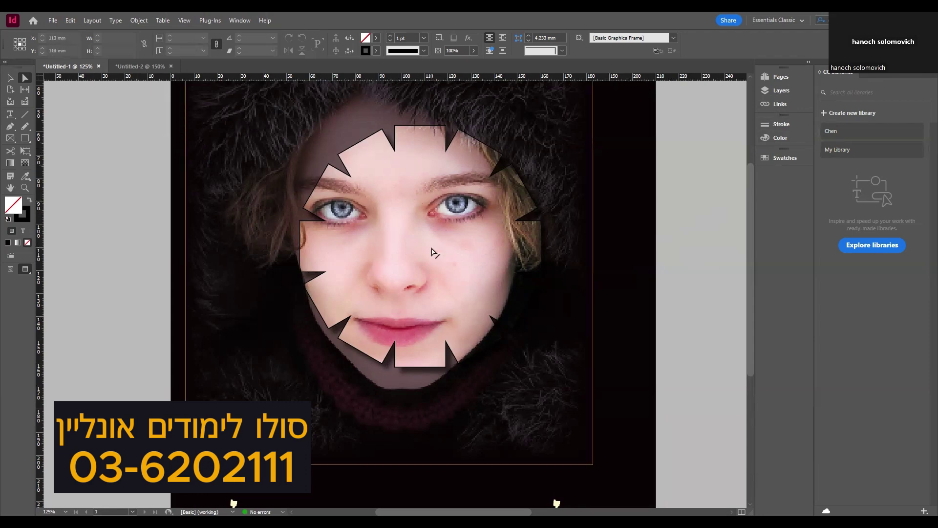
{"action": "scroll", "coordinate": [433, 251], "scroll_direction": "down", "scroll_amount": 2}
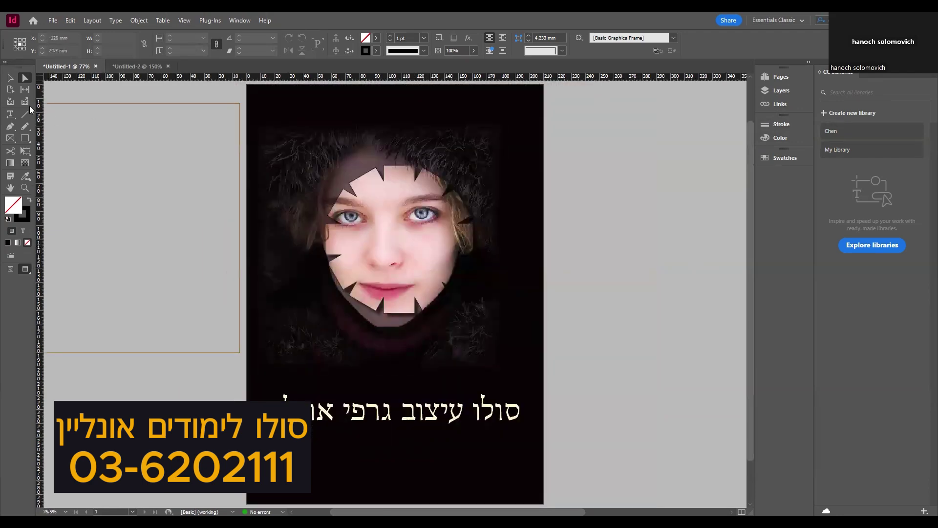
{"action": "key", "text": "v"}
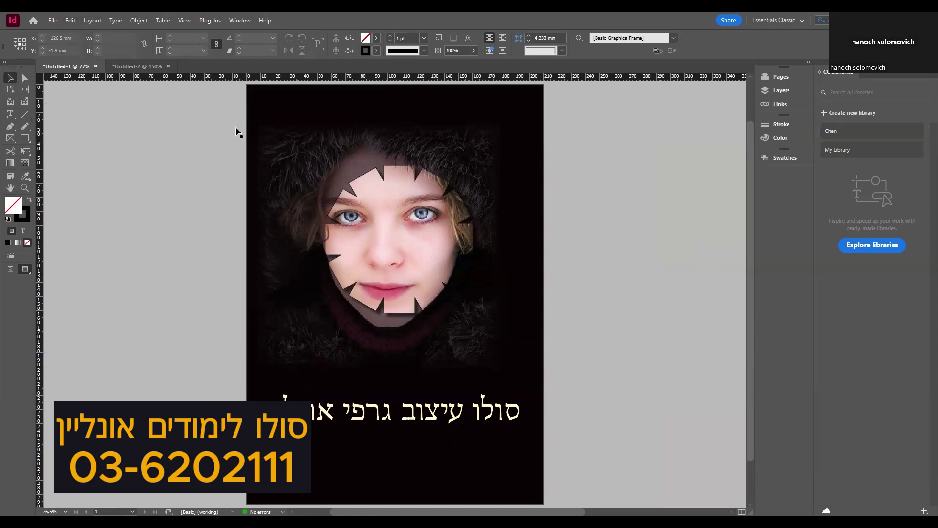
{"action": "left_click", "coordinate": [183, 20]}
{"action": "mouse_move", "coordinate": [206, 172]}
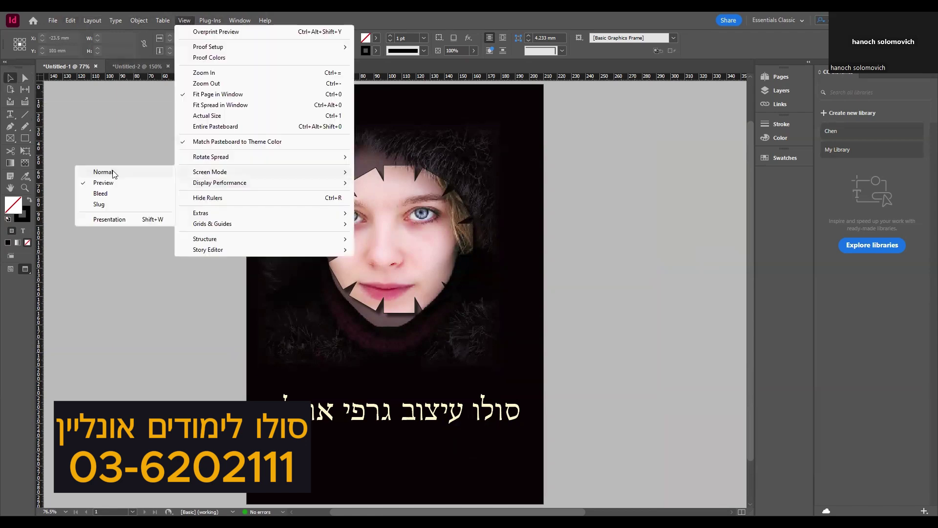
{"action": "left_click", "coordinate": [113, 173]}
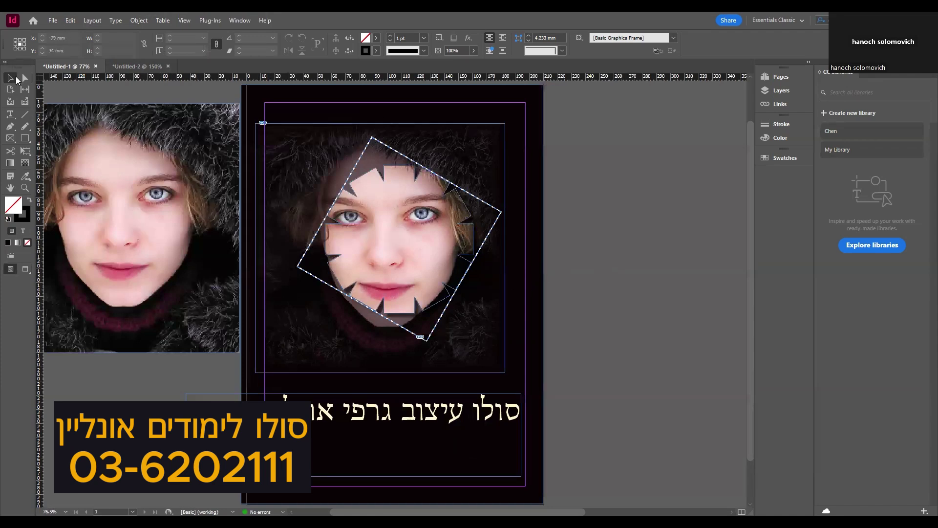
Step: Delete the poster's black background rectangle, and move the faded portrait composition and the Hebrew title off the page
{"action": "left_click", "coordinate": [318, 103]}
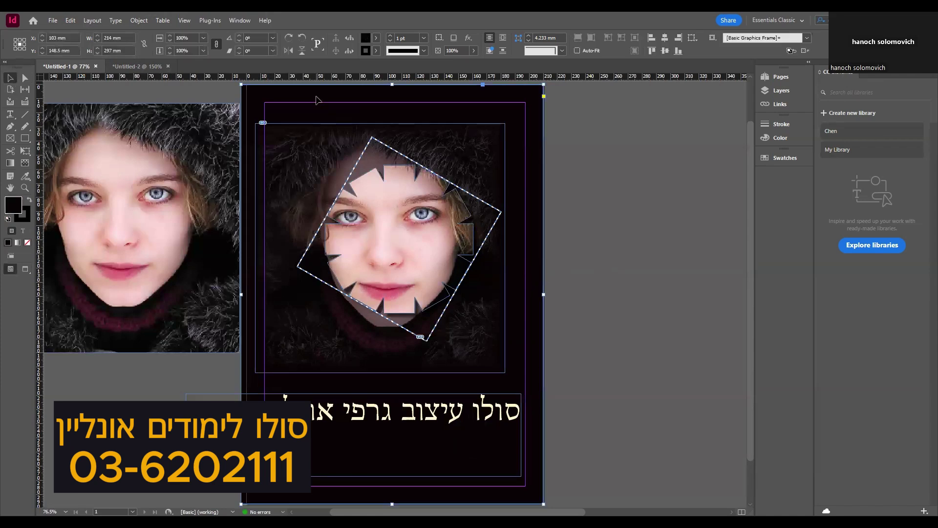
{"action": "key", "text": "Delete"}
{"action": "left_click_drag", "start_coordinate": [360, 219], "coordinate": [605, 233]}
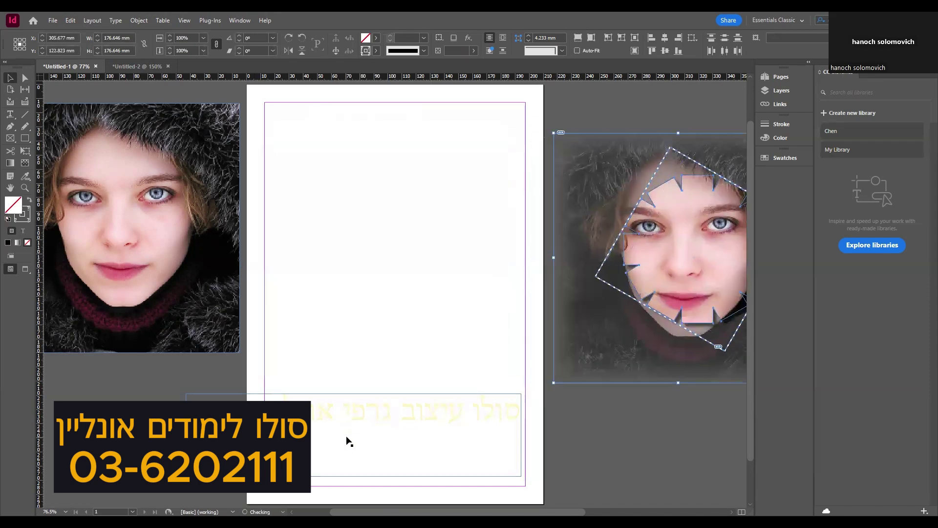
{"action": "left_click_drag", "start_coordinate": [385, 421], "coordinate": [124, 472]}
Step: Move the original portrait photo onto the blank page
{"action": "left_click_drag", "start_coordinate": [281, 191], "coordinate": [386, 220]}
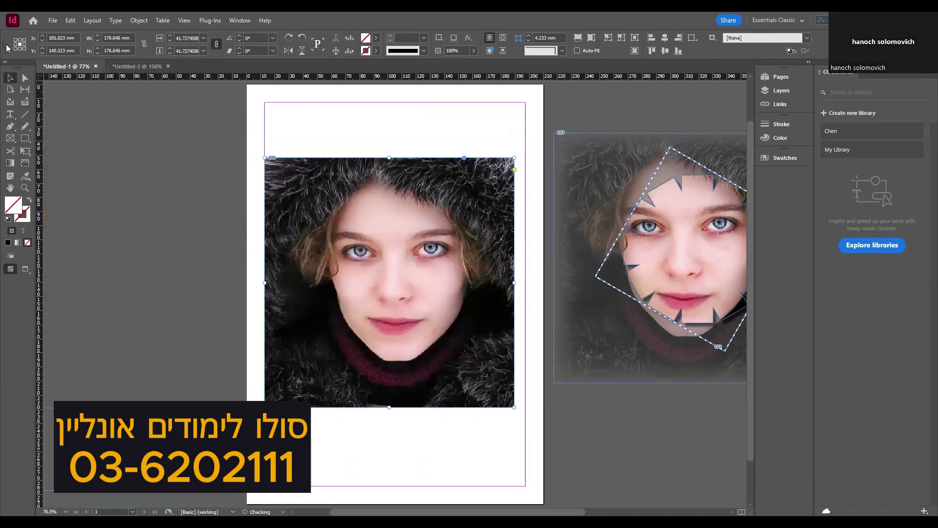
{"action": "left_click", "coordinate": [52, 20]}
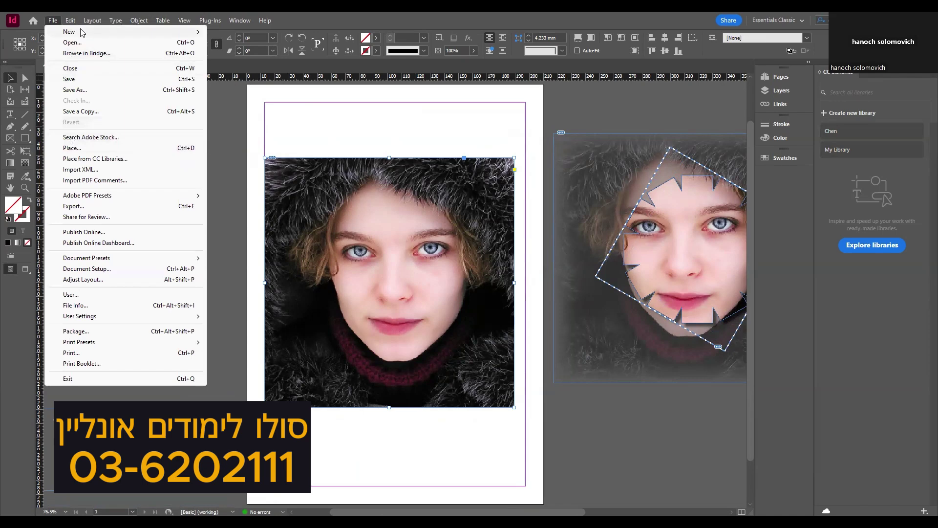
{"action": "mouse_move", "coordinate": [80, 32]}
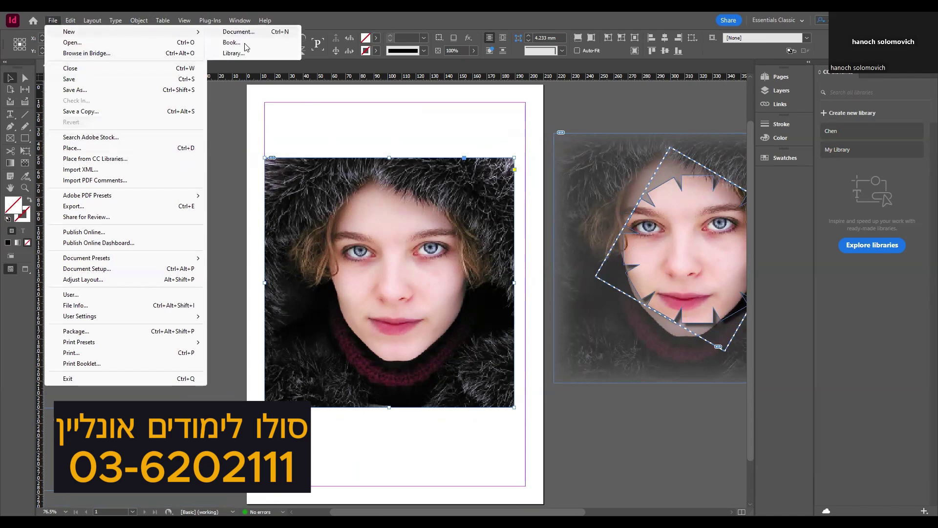
{"action": "left_click", "coordinate": [362, 137]}
Step: Move the original portrait photo onto the pasteboard beside the page, and shift the toothed face frame off the faded portrait's face
{"action": "left_click_drag", "start_coordinate": [363, 185], "coordinate": [144, 176]}
{"action": "left_click_drag", "start_coordinate": [705, 200], "coordinate": [653, 244]}
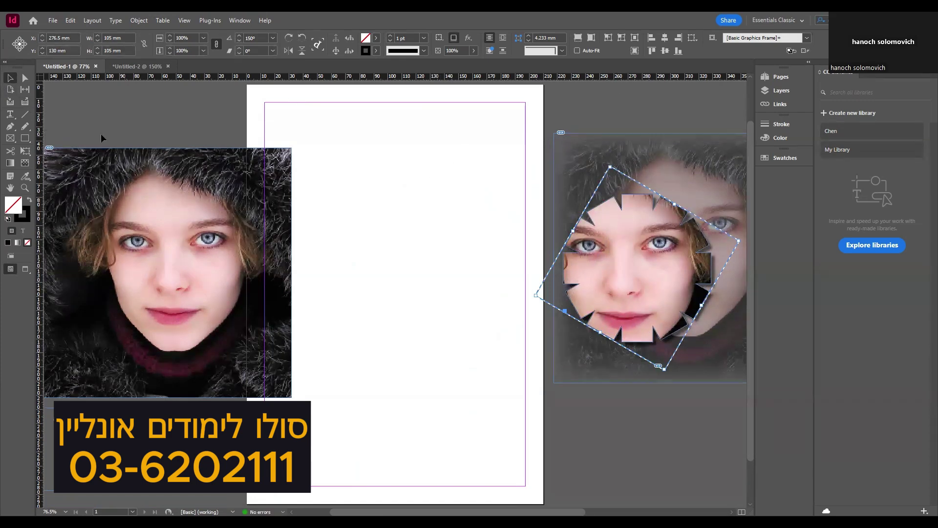
{"action": "left_click", "coordinate": [25, 138]}
{"action": "key", "text": "v"}
{"action": "left_click", "coordinate": [125, 163]}
{"action": "left_click_drag", "start_coordinate": [125, 162], "coordinate": [125, 163]}
Step: Draw an upright rectangle about 25.5 mm wide and 129.5 mm high in the page's middle and select it
{"action": "key", "text": "m"}
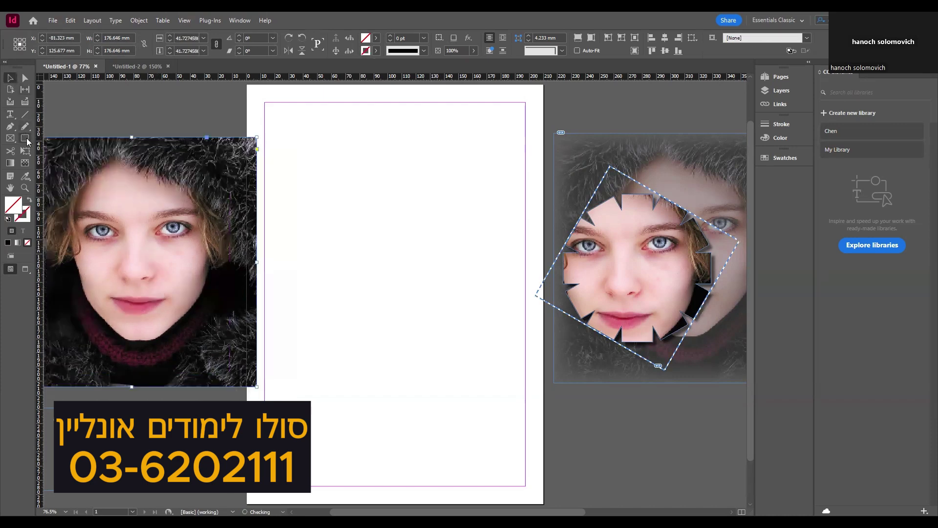
{"action": "left_click_drag", "start_coordinate": [382, 157], "coordinate": [418, 340]}
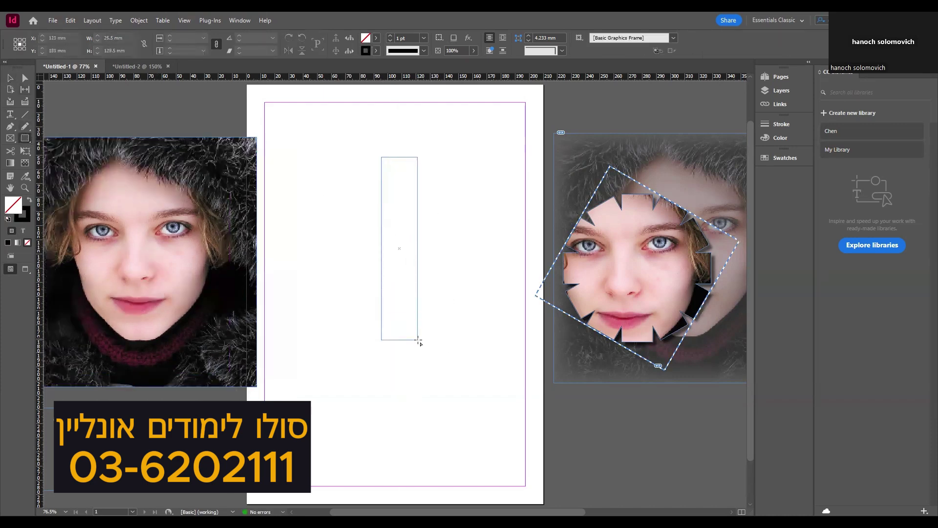
{"action": "left_click", "coordinate": [9, 80]}
{"action": "left_click_drag", "start_coordinate": [321, 122], "coordinate": [427, 225]}
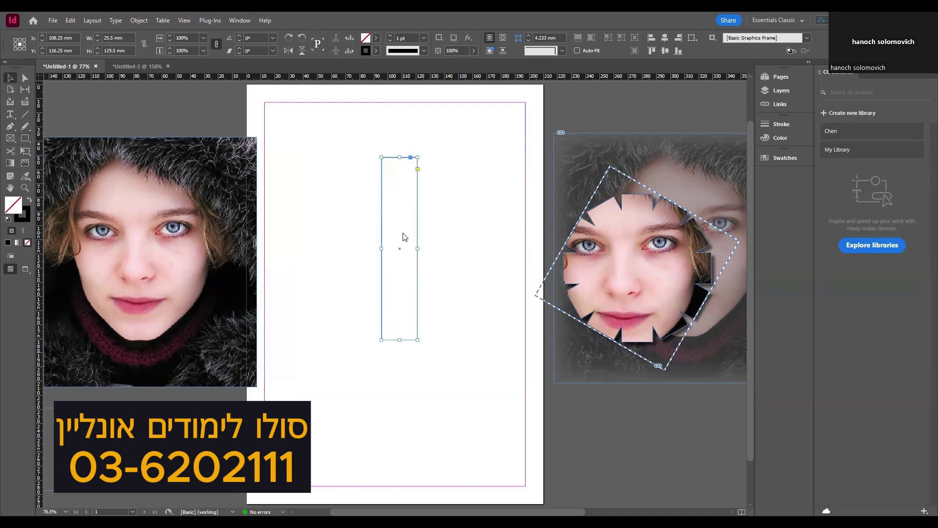
Step: Create a copy of the upright rectangle rotated by 30° about its centre
{"action": "right_click", "coordinate": [404, 236]}
{"action": "mouse_move", "coordinate": [467, 294]}
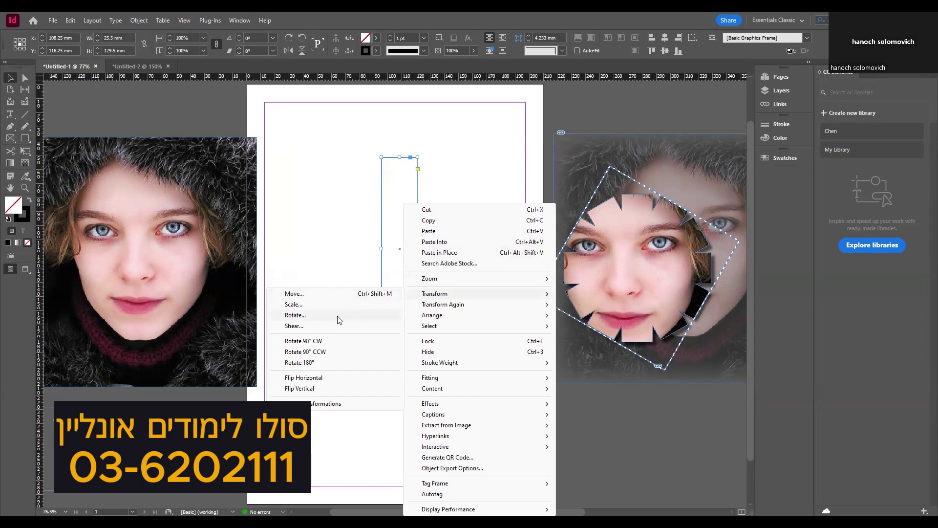
{"action": "left_click", "coordinate": [339, 317]}
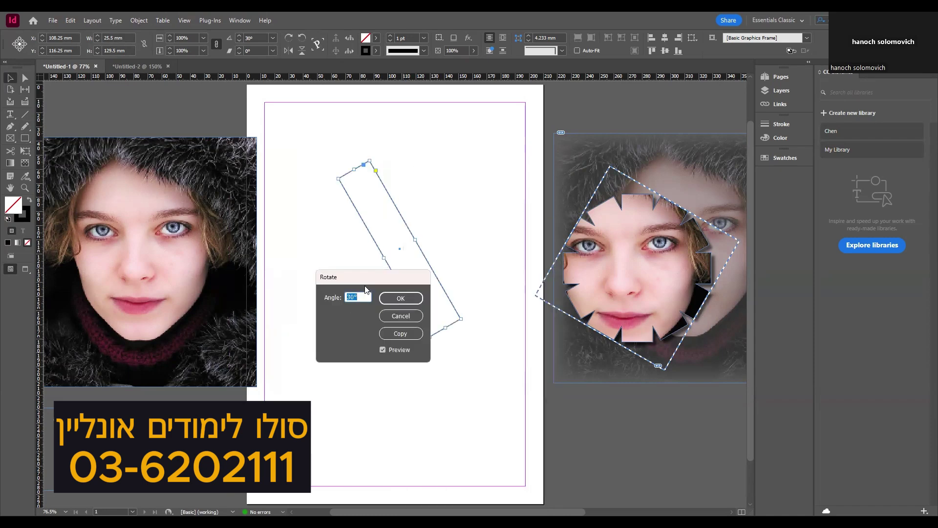
{"action": "left_click_drag", "start_coordinate": [369, 279], "coordinate": [478, 140]}
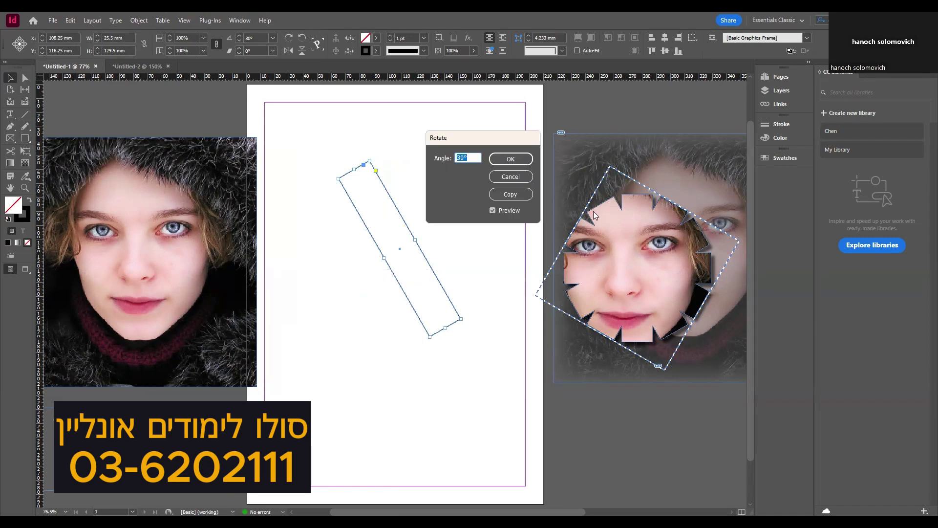
{"action": "left_click", "coordinate": [509, 195]}
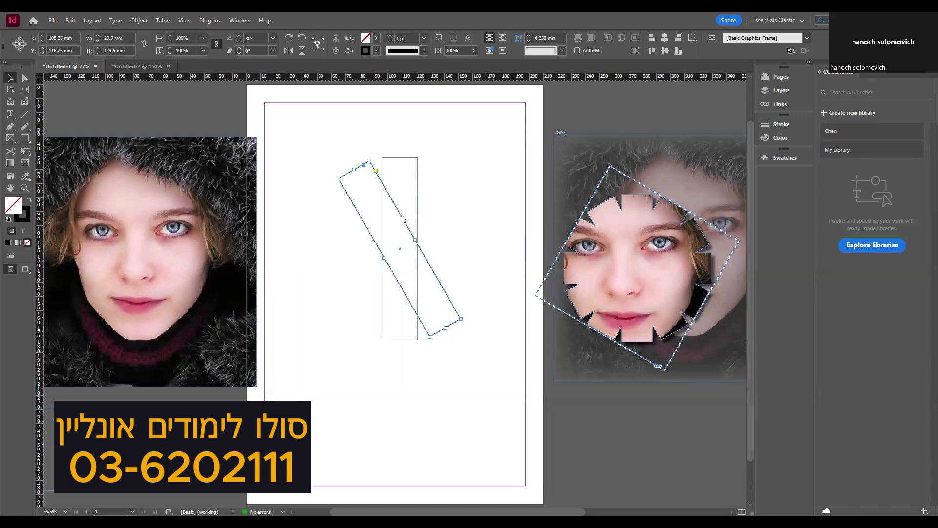
Step: Repeat the 30° rotated copy with Transform Sequence Again until the rectangles form a full star, the last at 150°
{"action": "right_click", "coordinate": [403, 220]}
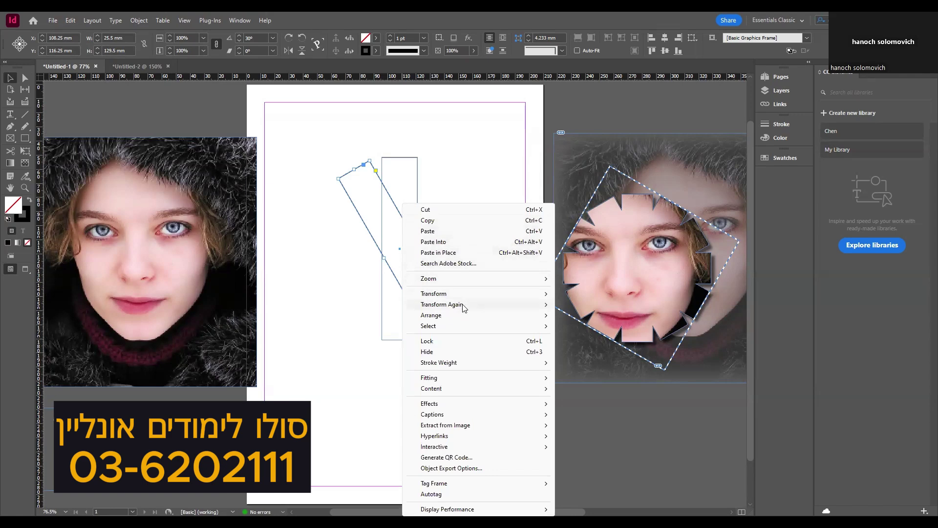
{"action": "mouse_move", "coordinate": [464, 308]}
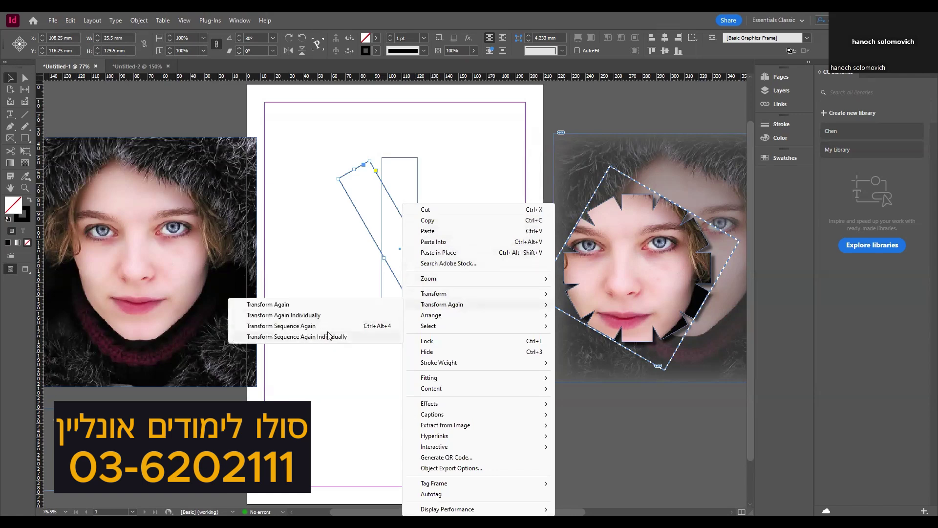
{"action": "left_click", "coordinate": [383, 330]}
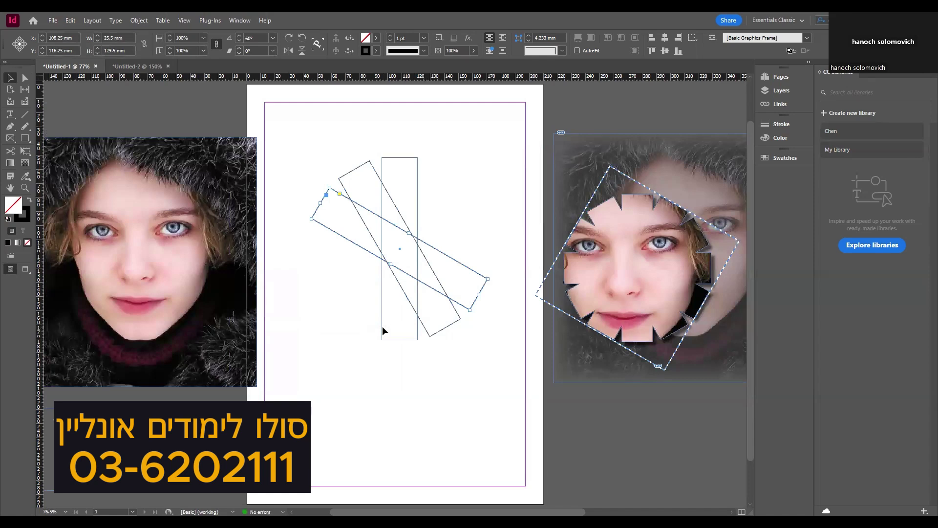
{"action": "key", "text": "ctrl+alt+4"}
{"action": "key", "text": "ctrl+alt+4"}
{"action": "key", "text": "ctrl+alt+4"}
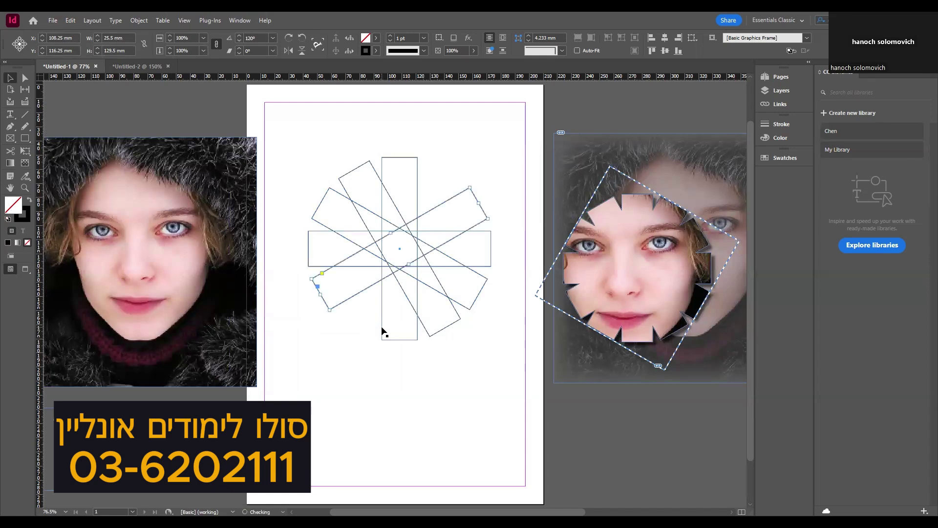
Step: Select all the rotated rectangles and merge them into a single toothed shape with the Pathfinder Add operation
{"action": "left_click_drag", "start_coordinate": [308, 146], "coordinate": [486, 338]}
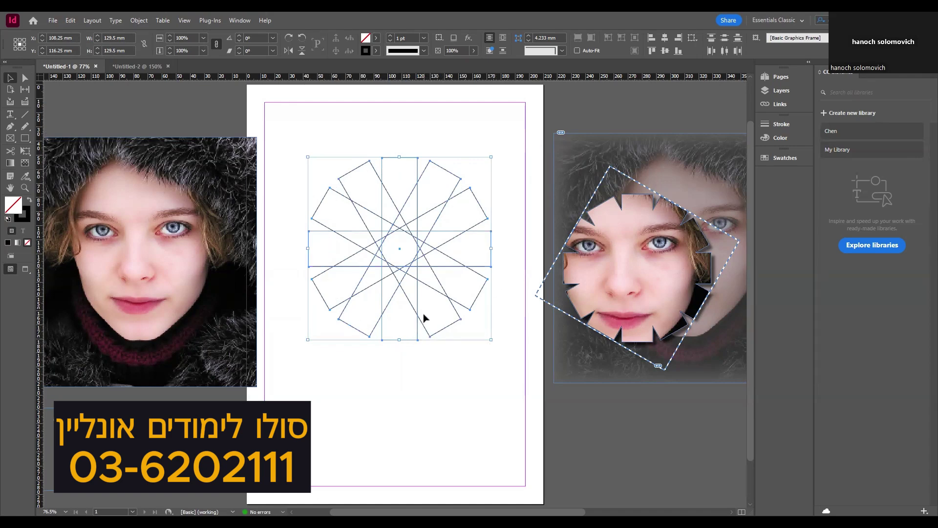
{"action": "left_click", "coordinate": [243, 20]}
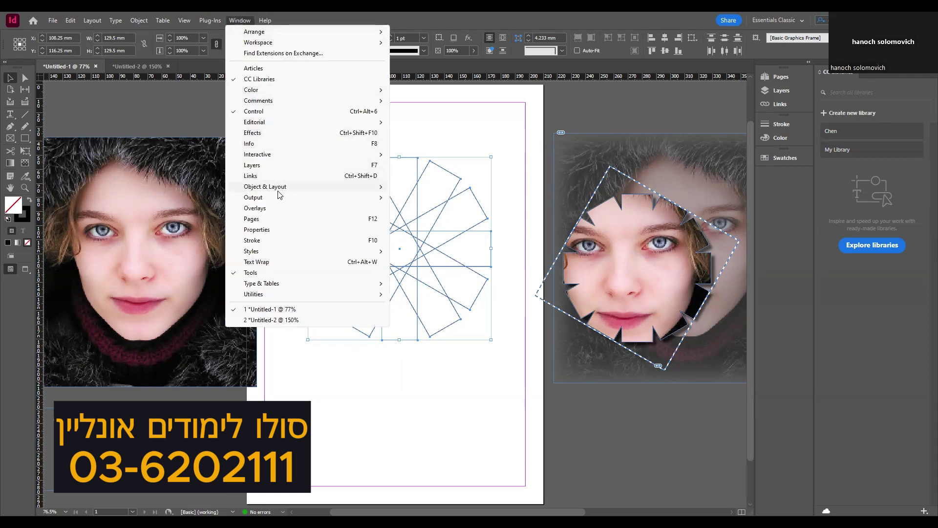
{"action": "mouse_move", "coordinate": [278, 190]}
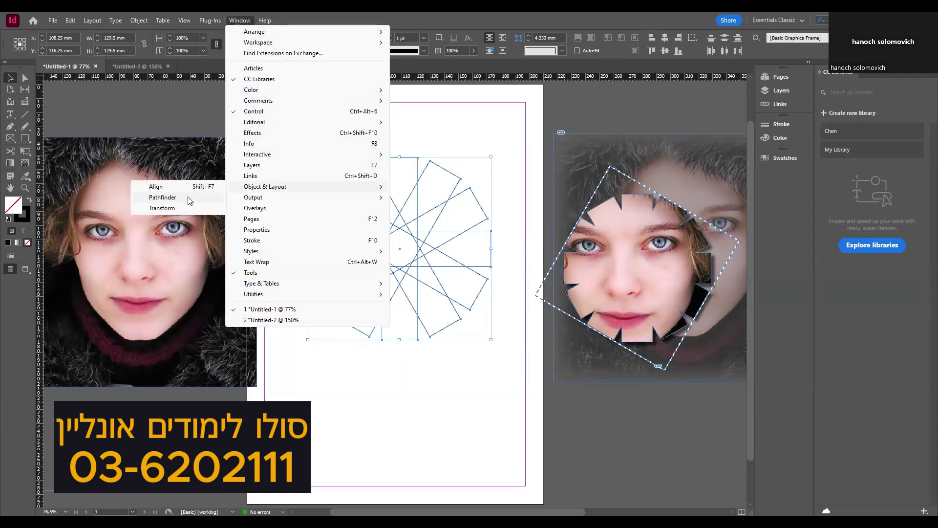
{"action": "left_click", "coordinate": [163, 198]}
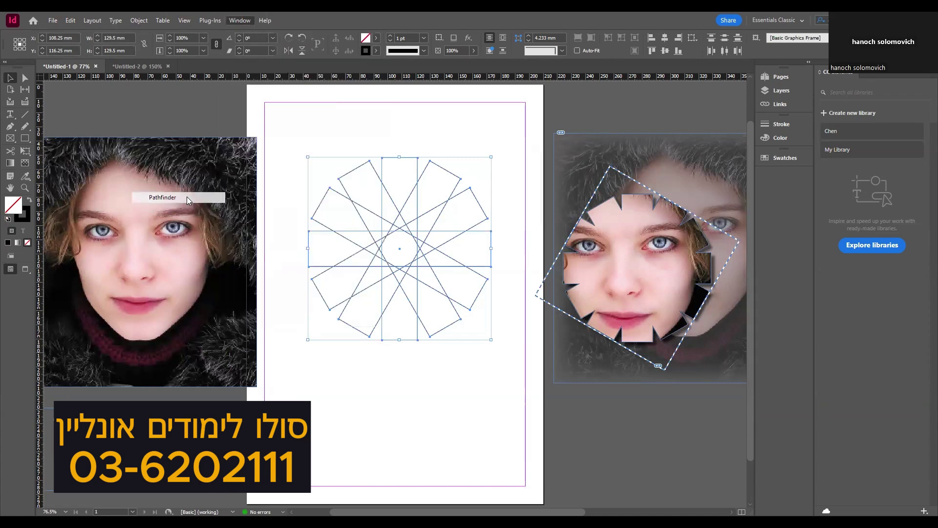
{"action": "left_click_drag", "start_coordinate": [697, 112], "coordinate": [470, 316]}
{"action": "left_click", "coordinate": [768, 100]}
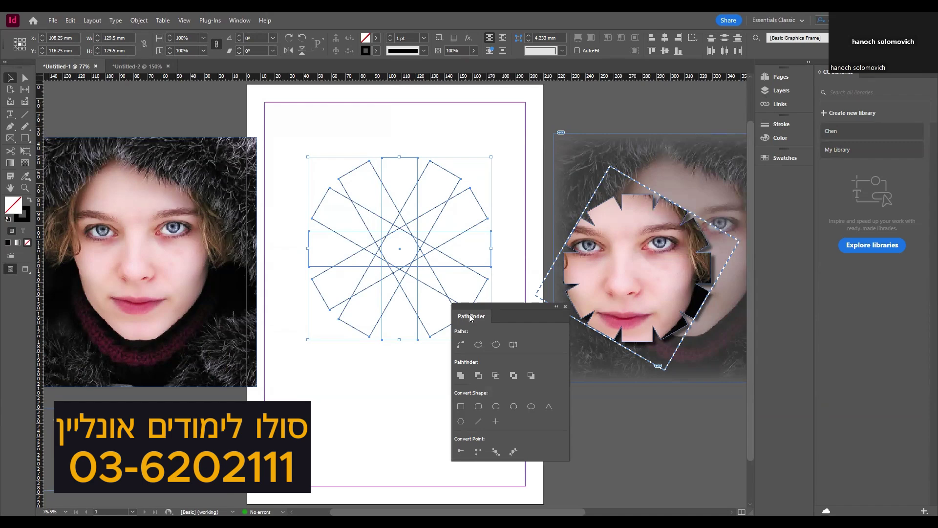
{"action": "left_click_drag", "start_coordinate": [605, 103], "coordinate": [605, 104]}
{"action": "left_click_drag", "start_coordinate": [320, 136], "coordinate": [483, 368]}
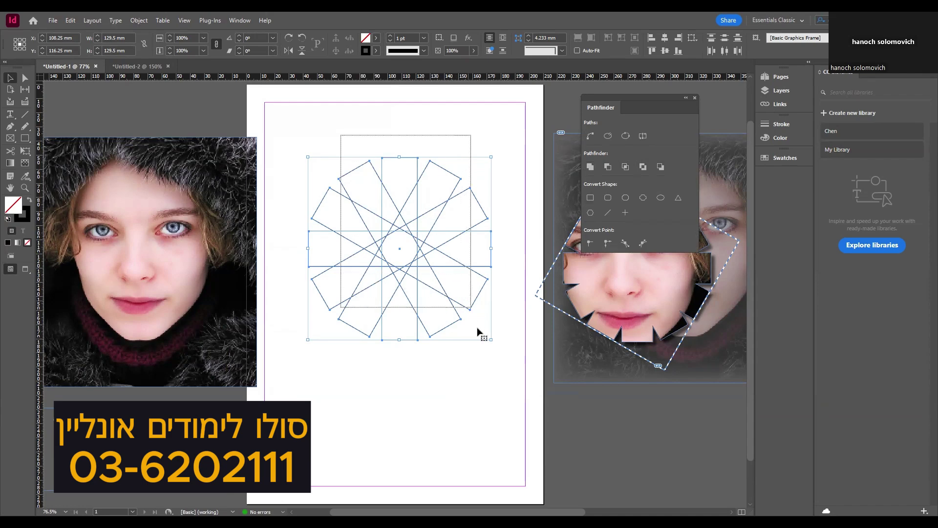
{"action": "left_click_drag", "start_coordinate": [322, 142], "coordinate": [450, 328]}
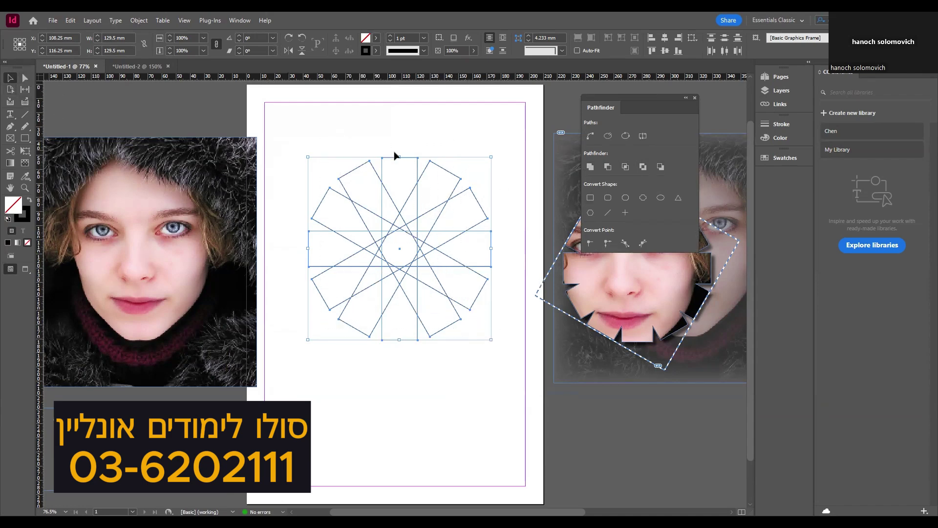
{"action": "left_click", "coordinate": [590, 168]}
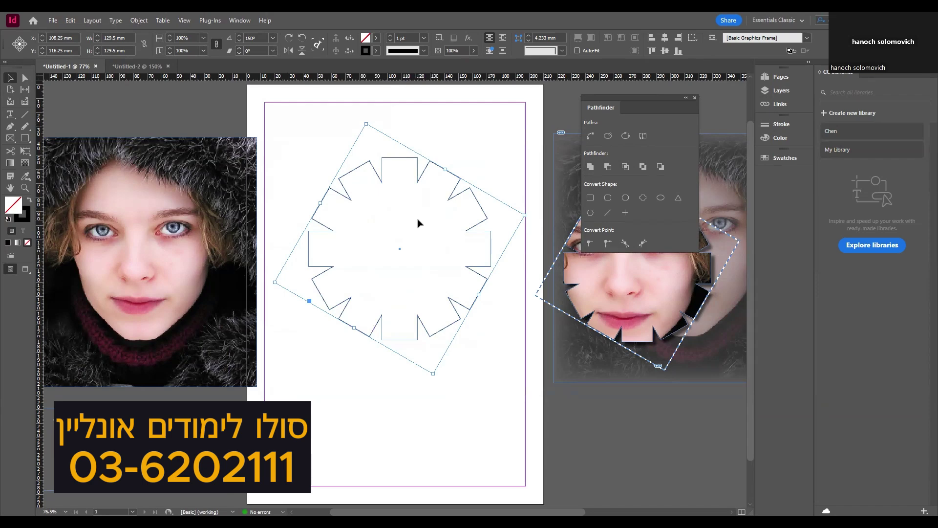
Step: Shift the faded portrait slightly farther from the page on the pasteboard
{"action": "left_click", "coordinate": [150, 262]}
{"action": "left_click", "coordinate": [637, 269]}
{"action": "left_click_drag", "start_coordinate": [717, 367], "coordinate": [410, 401]}
{"action": "left_click_drag", "start_coordinate": [303, 398], "coordinate": [599, 370]}
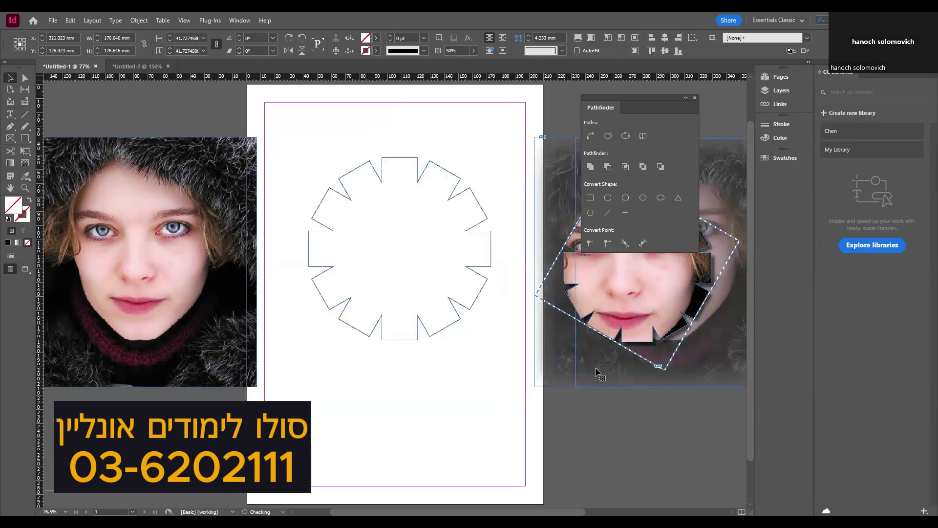
Step: Move the original portrait onto the page over the toothed shape, at X 105 mm and Y 116.25 mm, and copy it
{"action": "left_click_drag", "start_coordinate": [150, 263], "coordinate": [433, 147]}
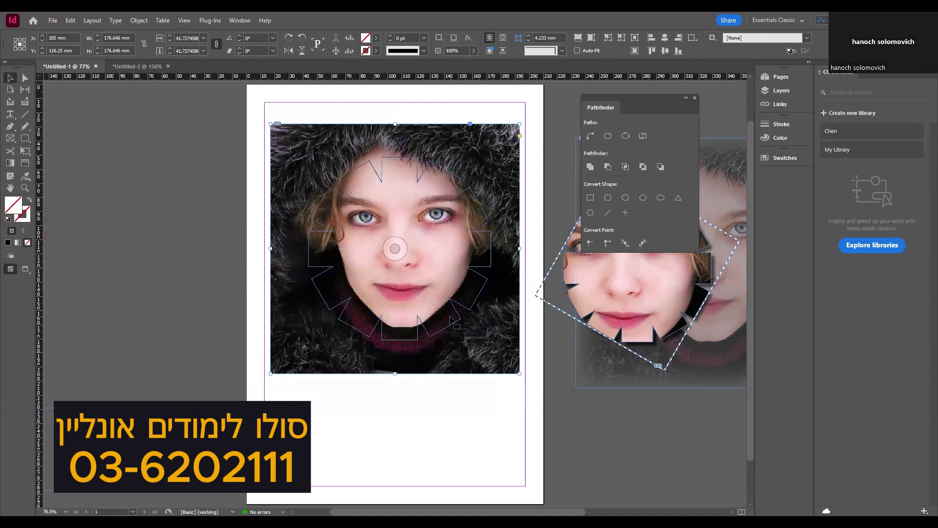
{"action": "left_click", "coordinate": [72, 21]}
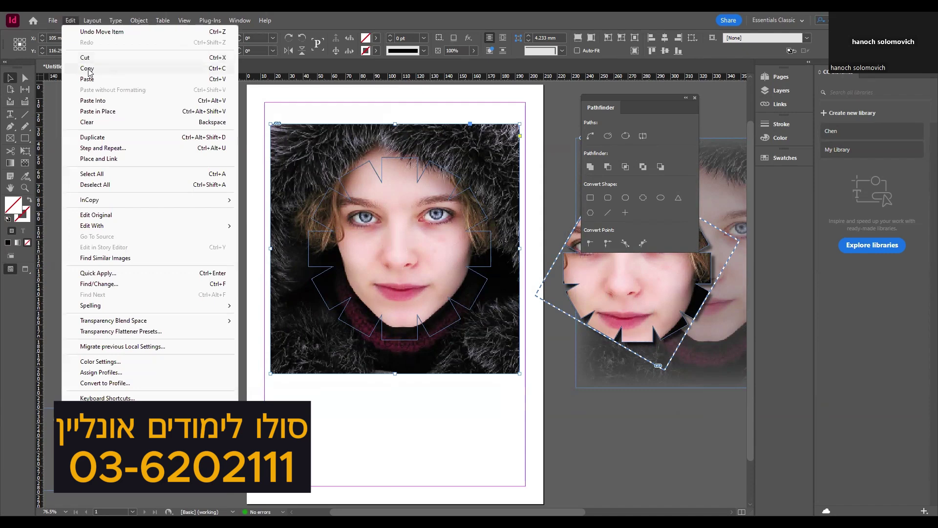
{"action": "left_click", "coordinate": [88, 69]}
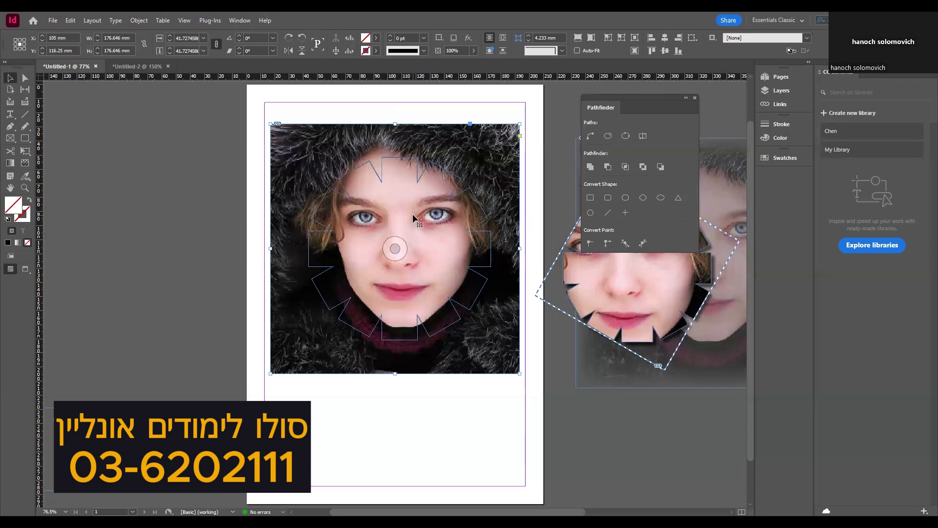
Step: Apply a Basic Feather effect with a 58 mm feather width to the portrait on the page, with preview on
{"action": "left_click", "coordinate": [137, 21]}
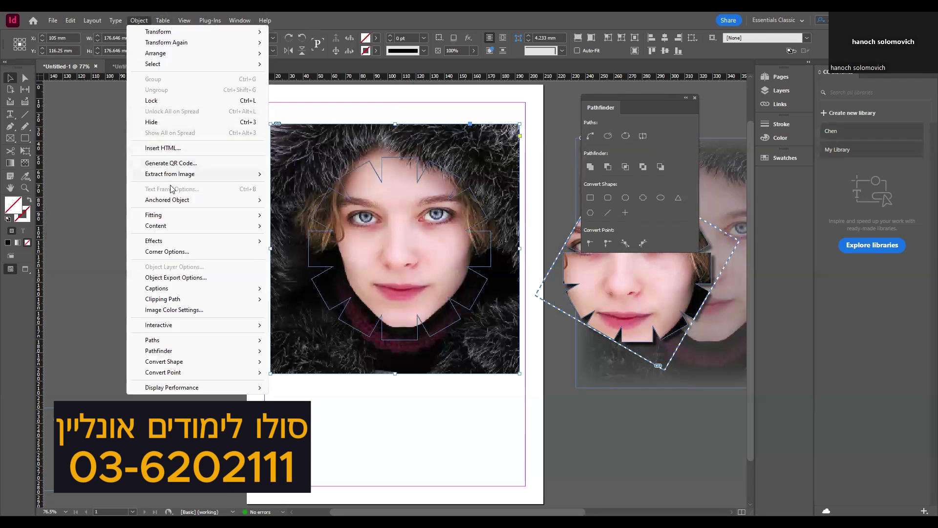
{"action": "mouse_move", "coordinate": [164, 246]}
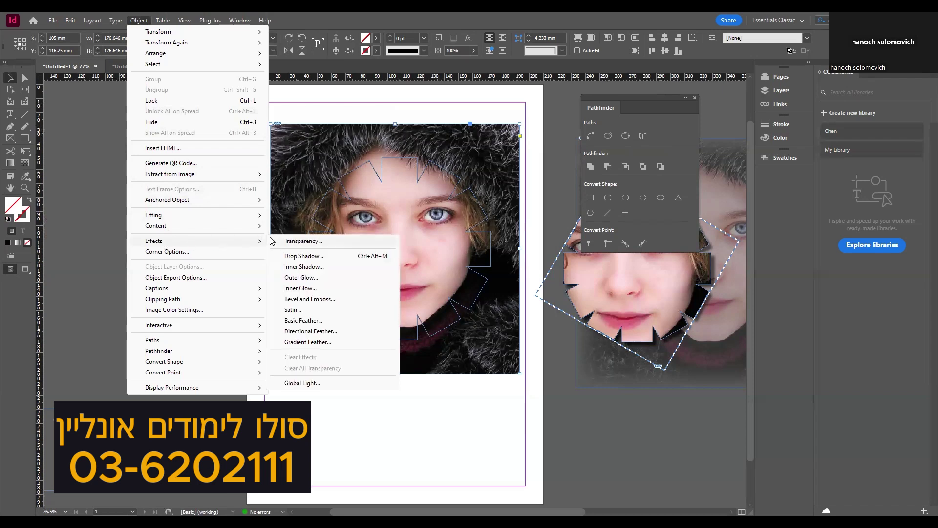
{"action": "left_click", "coordinate": [304, 321]}
{"action": "left_click", "coordinate": [531, 294]}
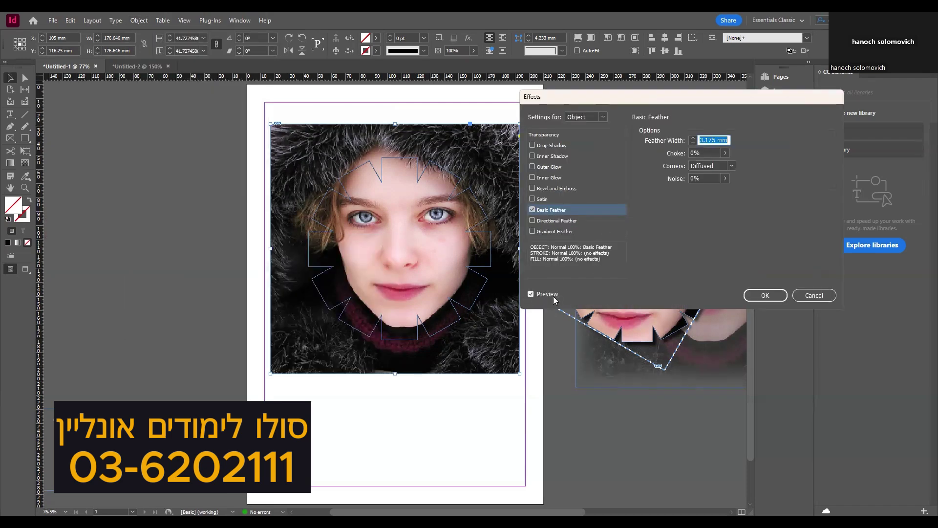
{"action": "left_click", "coordinate": [693, 138]}
{"action": "left_click", "coordinate": [693, 138]}
{"action": "left_click", "coordinate": [693, 139]}
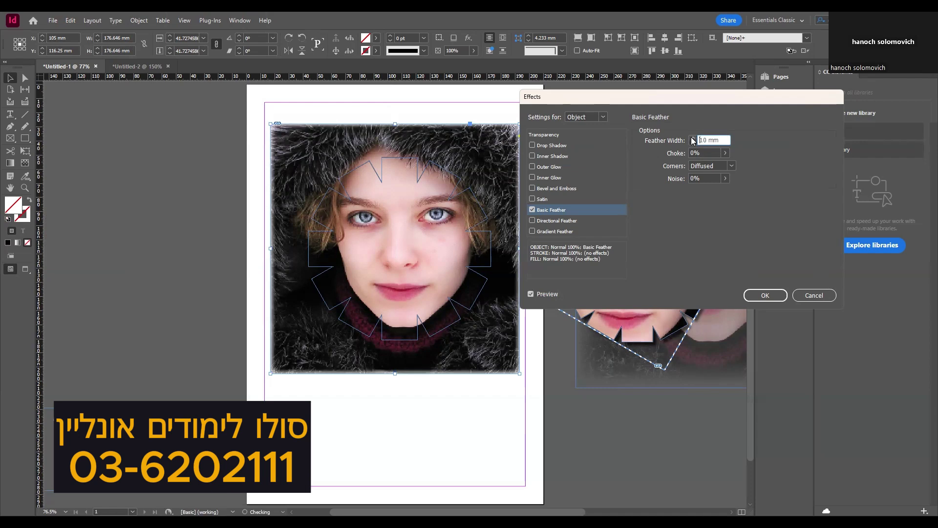
{"action": "left_click", "coordinate": [693, 138]}
{"action": "left_click", "coordinate": [693, 139]}
{"action": "left_click", "coordinate": [693, 138]}
{"action": "left_click", "coordinate": [693, 139]}
{"action": "left_click", "coordinate": [693, 139]}
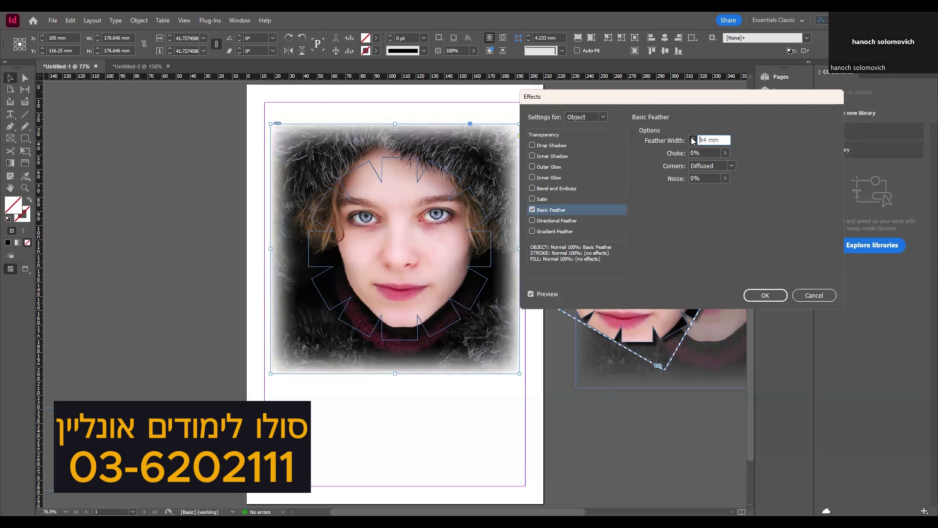
{"action": "left_click", "coordinate": [693, 139]}
{"action": "left_click", "coordinate": [693, 139]}
{"action": "left_click", "coordinate": [693, 139]}
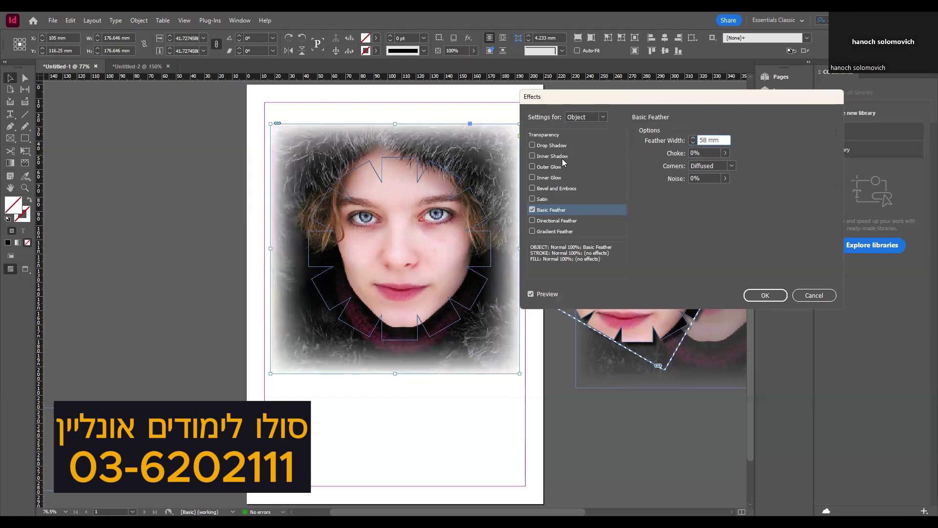
Step: Set the feathered portrait's opacity to 54% and lock it in place on the page
{"action": "left_click", "coordinate": [544, 135]}
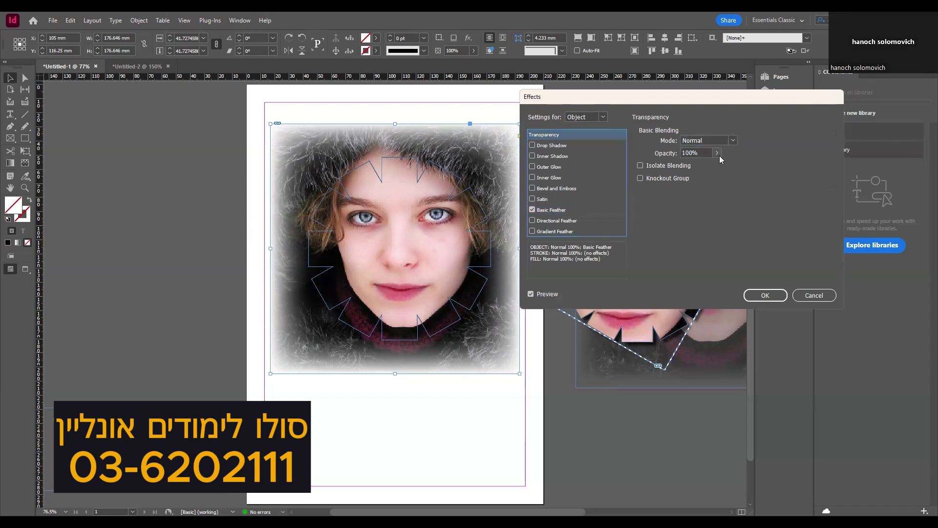
{"action": "left_click_drag", "start_coordinate": [718, 155], "coordinate": [694, 168]}
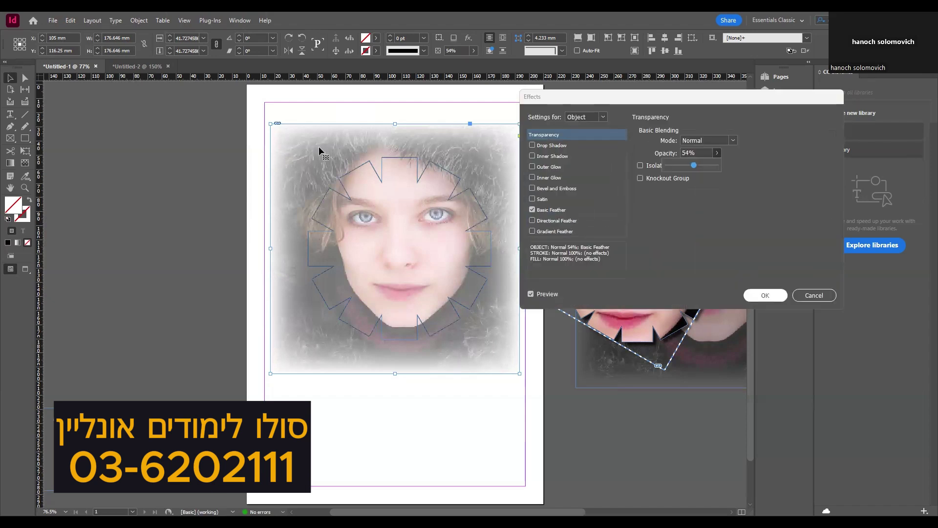
{"action": "key", "text": "Return"}
{"action": "left_click_drag", "start_coordinate": [247, 106], "coordinate": [292, 139]}
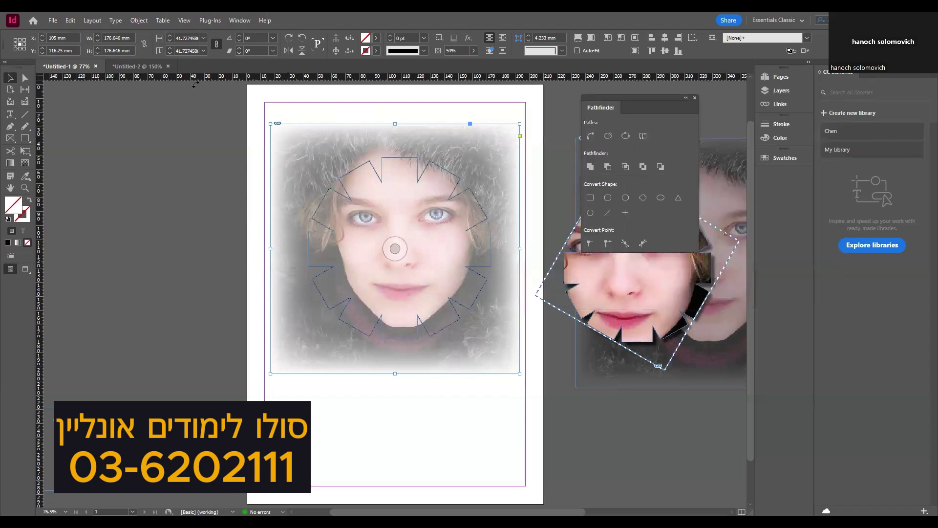
{"action": "left_click", "coordinate": [139, 21]}
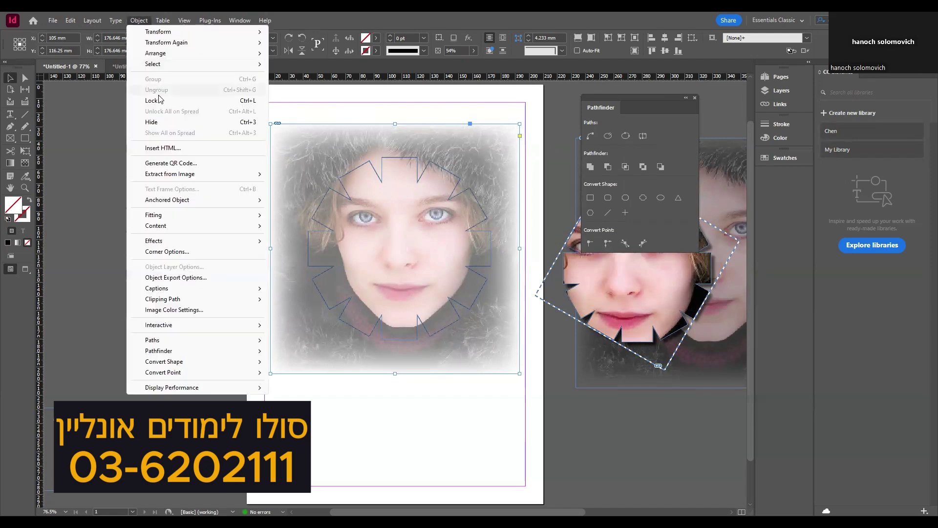
{"action": "left_click", "coordinate": [152, 101]}
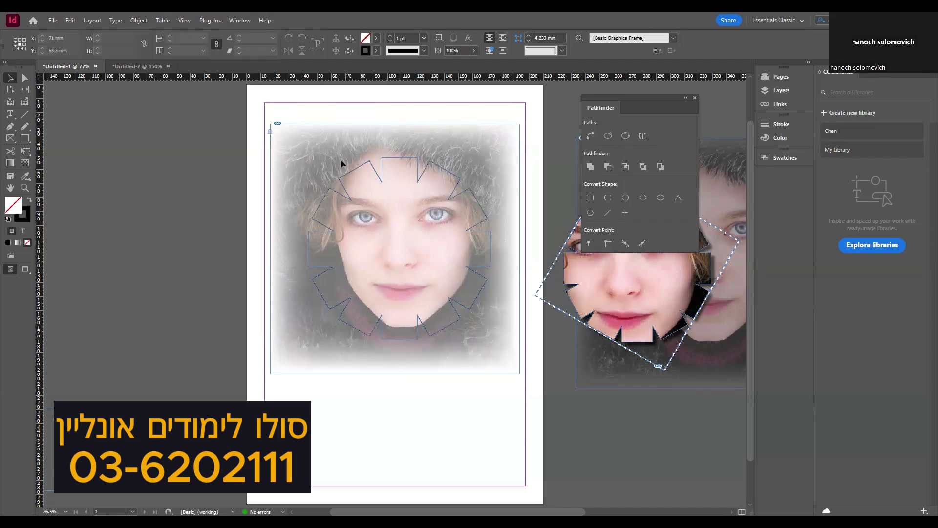
Step: Paste the copied portrait into the toothed shape, aligned over the locked faded portrait
{"action": "left_click_drag", "start_coordinate": [387, 195], "coordinate": [387, 195]}
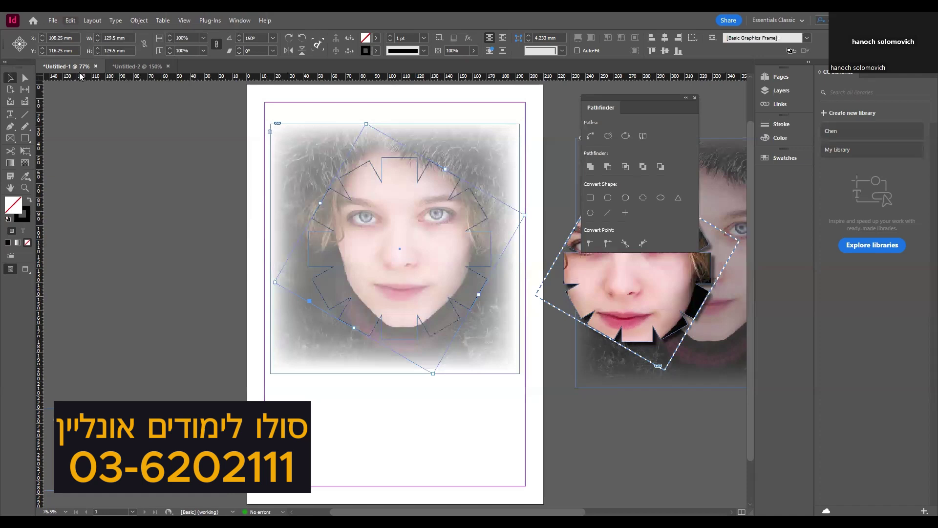
{"action": "left_click", "coordinate": [74, 21]}
{"action": "left_click", "coordinate": [90, 104]}
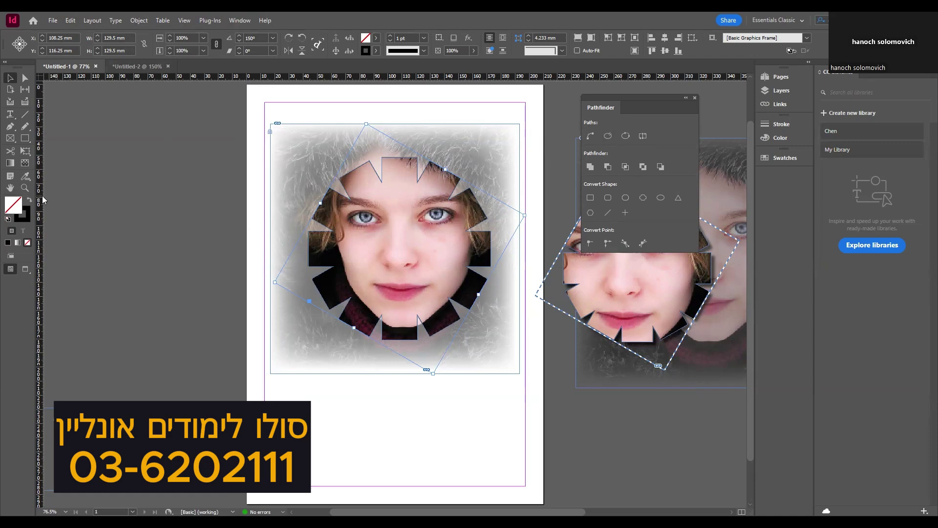
{"action": "left_click", "coordinate": [25, 187]}
{"action": "left_click", "coordinate": [352, 293]}
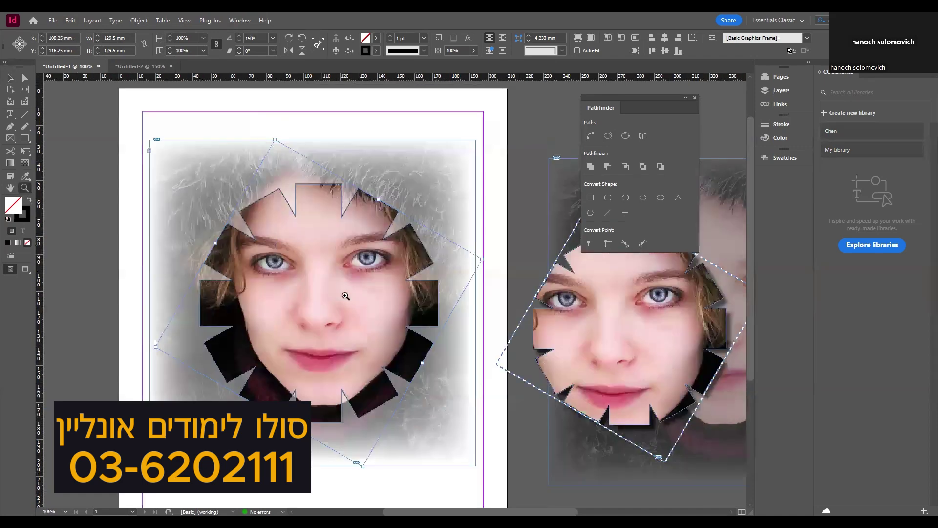
{"action": "left_click", "coordinate": [360, 308]}
{"action": "left_click", "coordinate": [363, 308]}
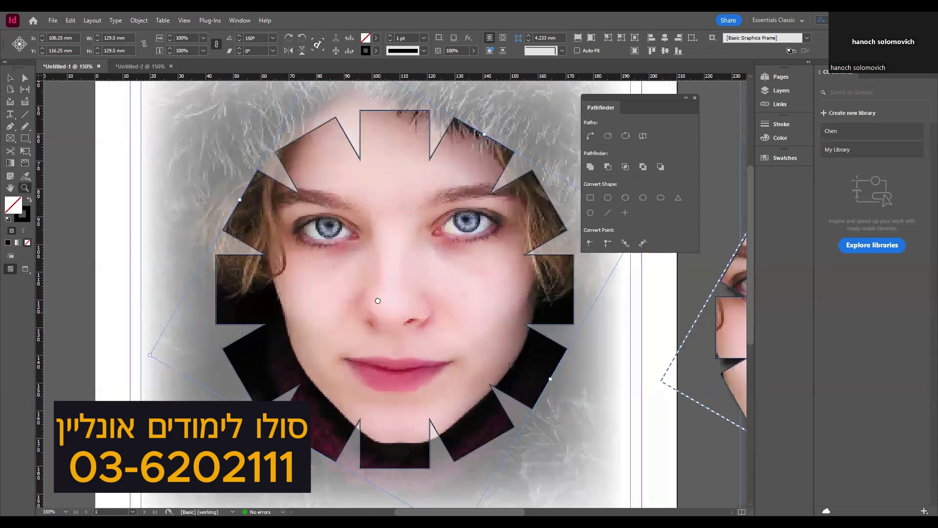
Step: Apply a drop shadow to the toothed portrait frame with its angle set to 151° and preview on
{"action": "scroll", "coordinate": [332, 220], "scroll_direction": "down", "scroll_amount": 1}
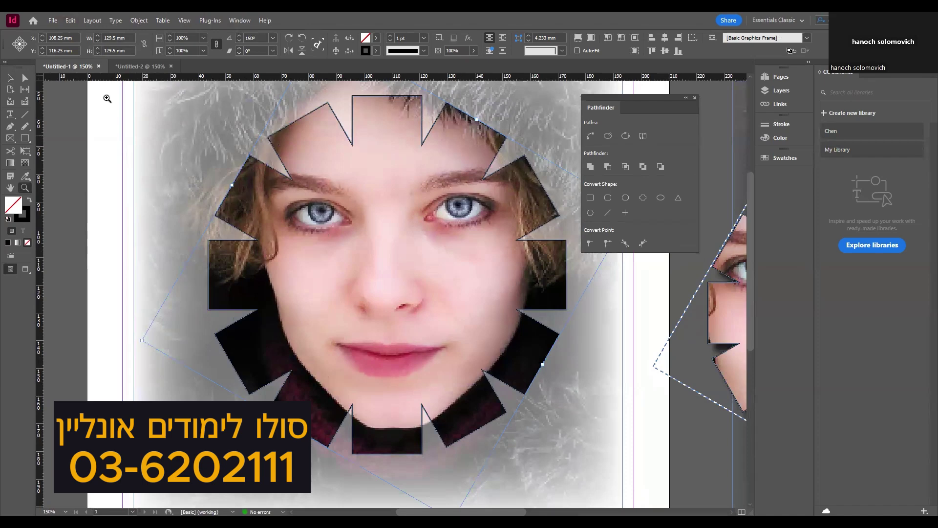
{"action": "left_click", "coordinate": [138, 20]}
{"action": "left_click", "coordinate": [139, 21]}
{"action": "left_click", "coordinate": [139, 20]}
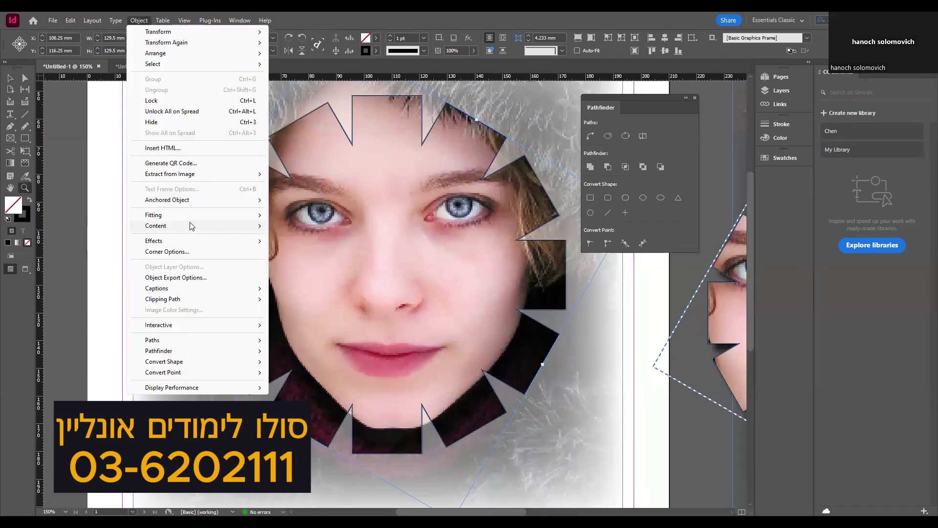
{"action": "mouse_move", "coordinate": [184, 242]}
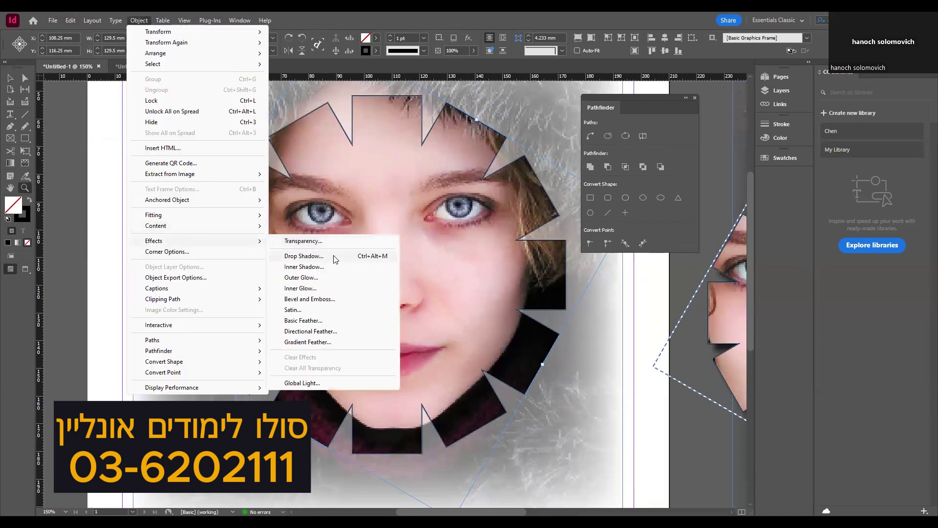
{"action": "left_click", "coordinate": [303, 256]}
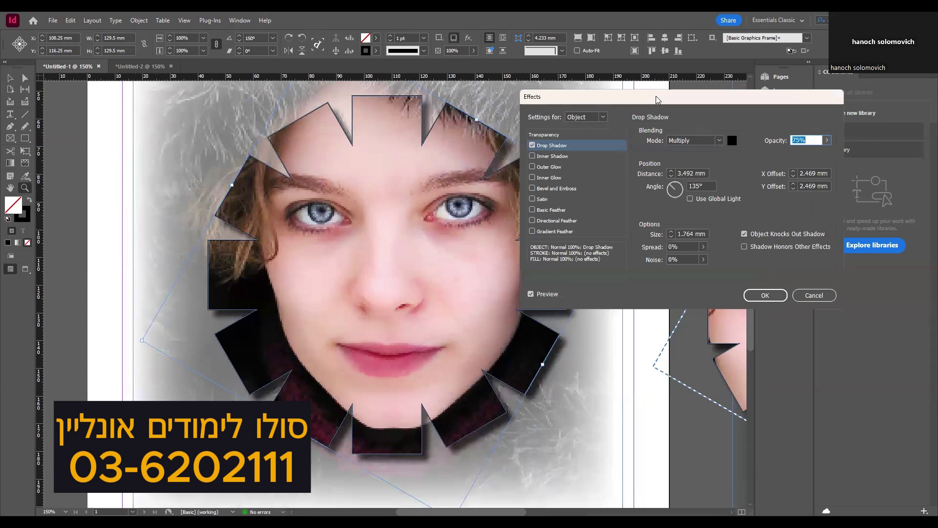
{"action": "left_click_drag", "start_coordinate": [657, 99], "coordinate": [661, 83]}
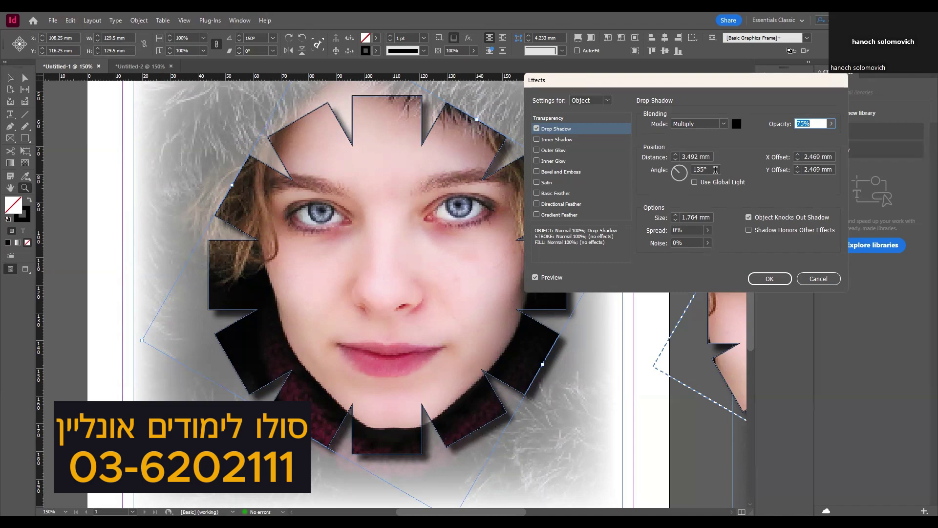
{"action": "left_click_drag", "start_coordinate": [678, 171], "coordinate": [674, 171]}
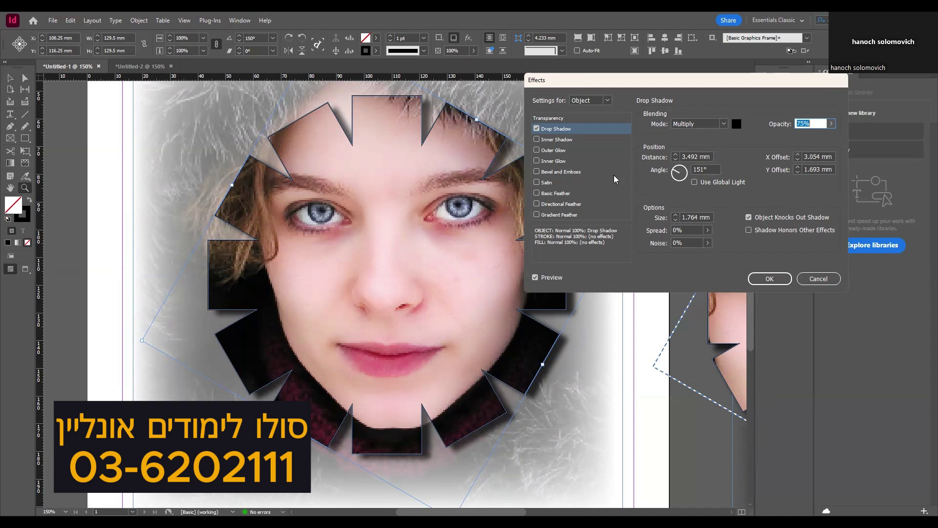
{"action": "left_click", "coordinate": [770, 279]}
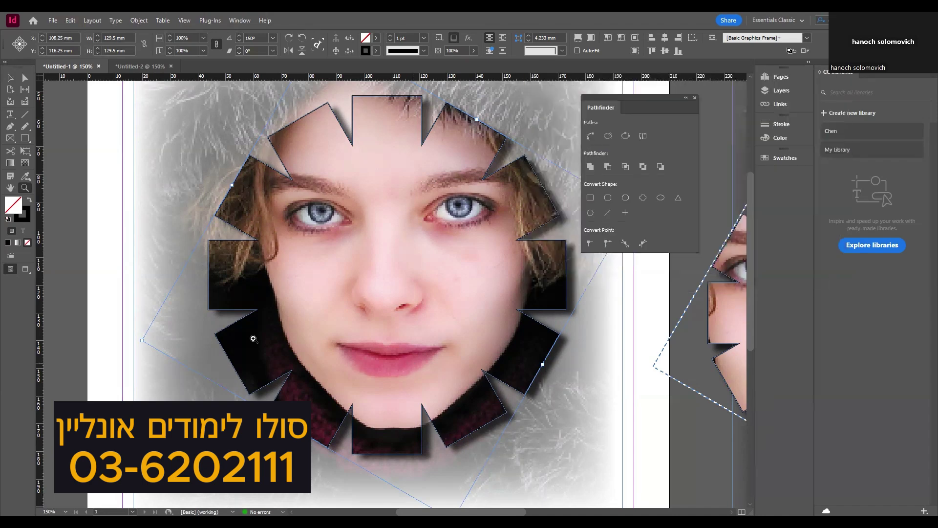
{"action": "double_click", "coordinate": [11, 188]}
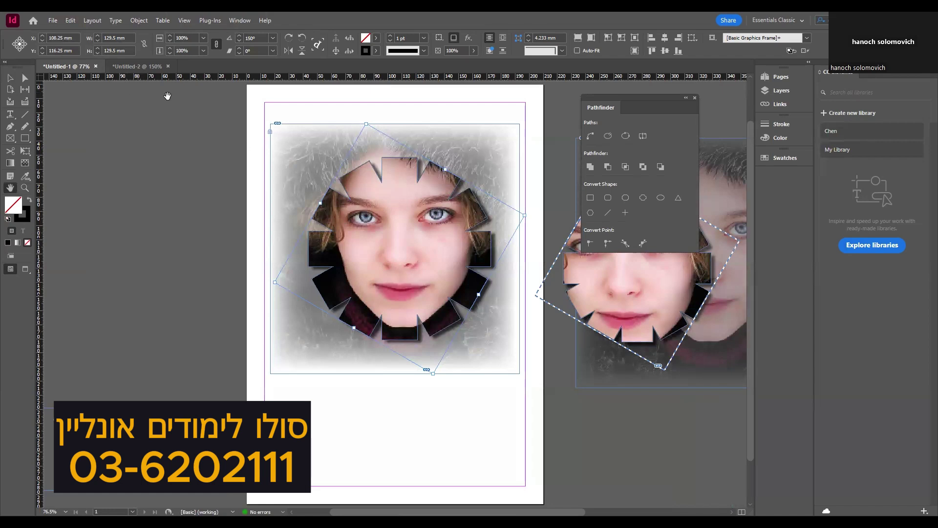
Step: Try pasting the speckled pink texture from Untitled-2 into the toothed portrait frame, and undo the paste
{"action": "left_click", "coordinate": [25, 78]}
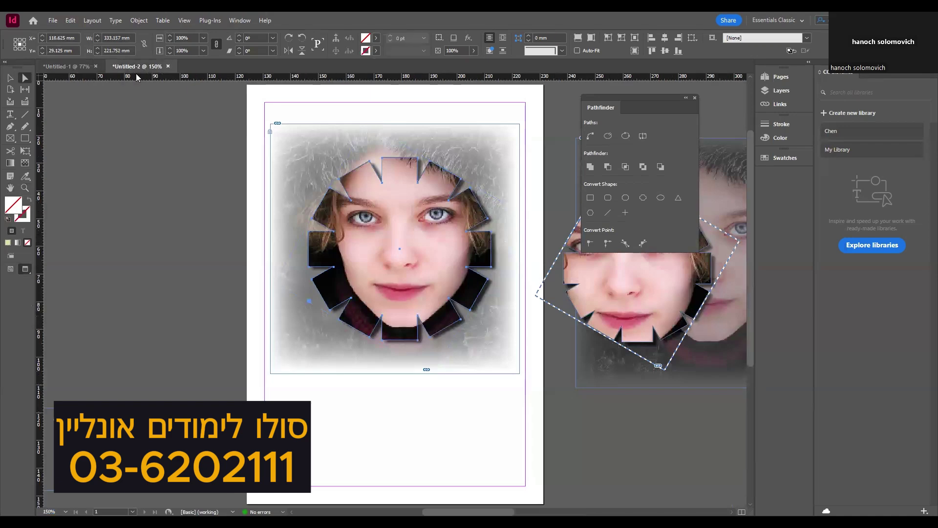
{"action": "left_click", "coordinate": [131, 68]}
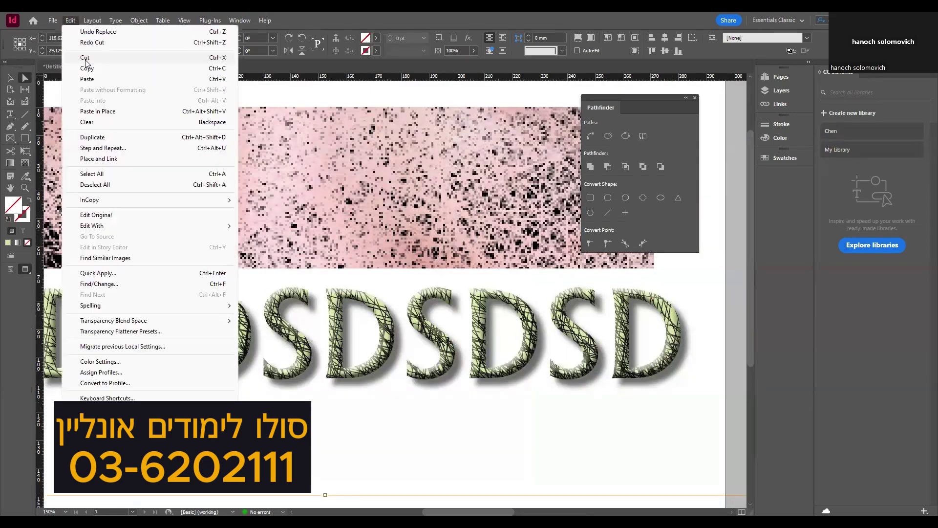
{"action": "left_click", "coordinate": [70, 20]}
{"action": "left_click", "coordinate": [63, 66]}
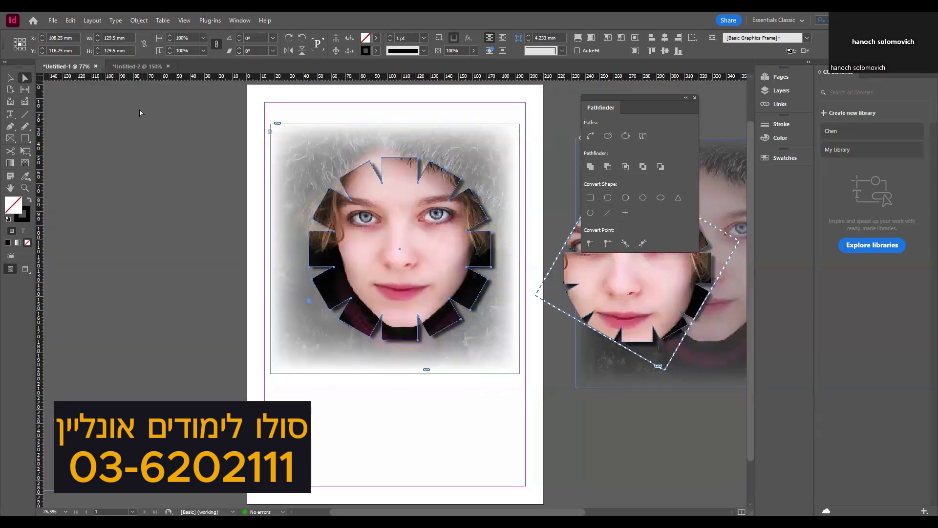
{"action": "left_click", "coordinate": [400, 159]}
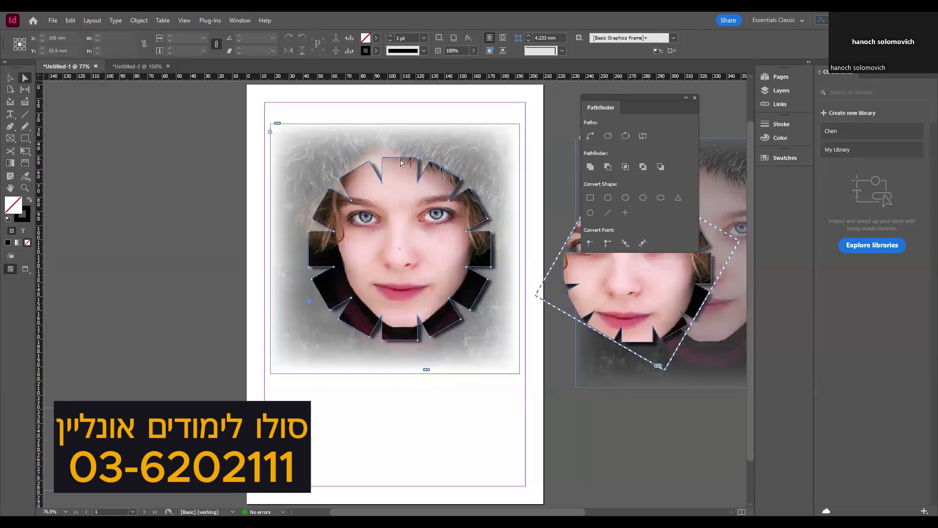
{"action": "key", "text": "ctrl+a"}
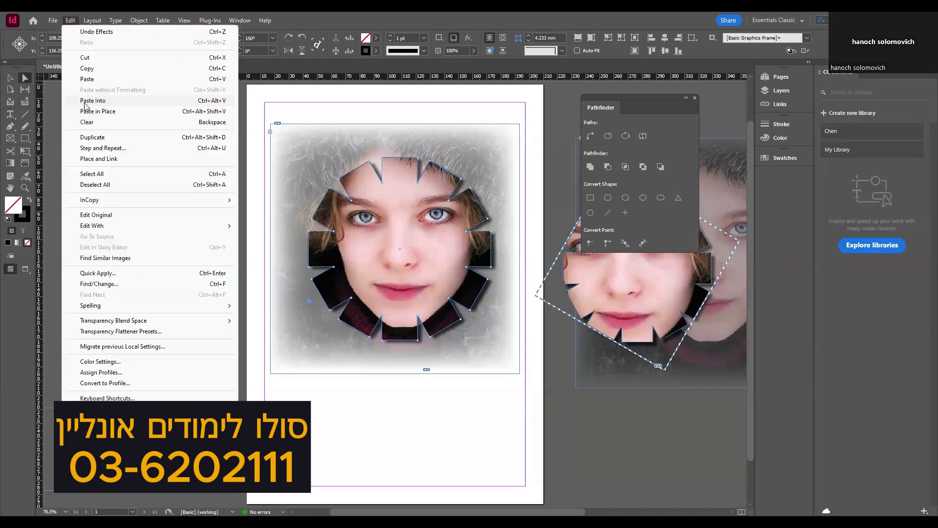
{"action": "left_click", "coordinate": [84, 107]}
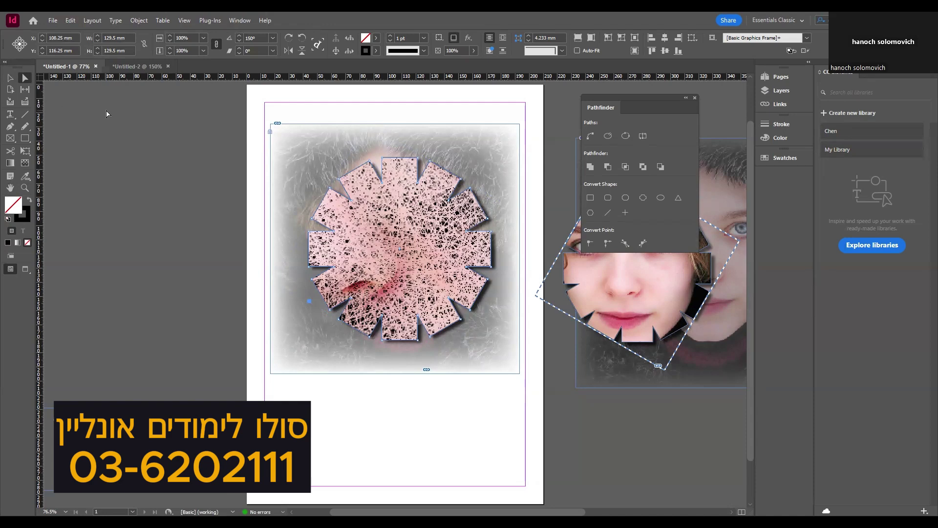
{"action": "left_click", "coordinate": [70, 20]}
{"action": "left_click", "coordinate": [88, 32]}
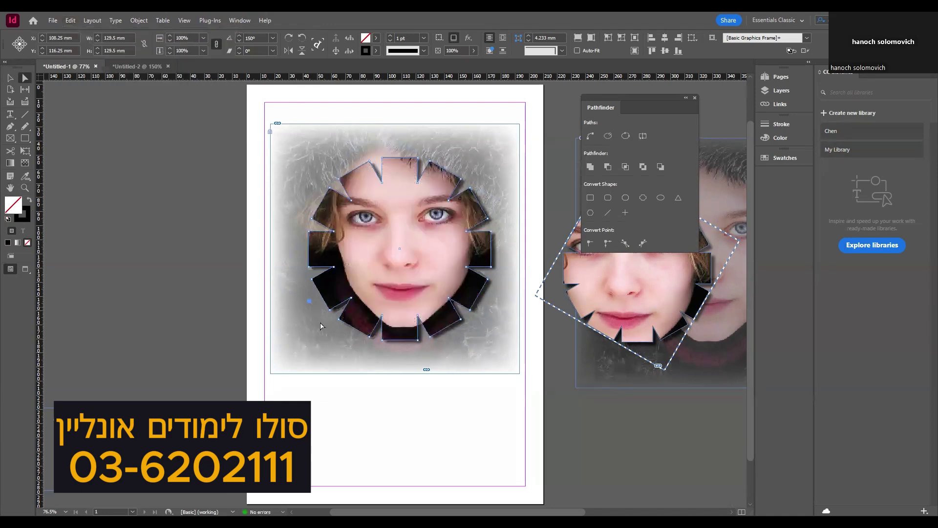
Step: Place the pale yellow "סולו עיצוב גרפי אונליין" text frame below the portrait, at X 84.625 mm and Y 246.125 mm
{"action": "left_click", "coordinate": [10, 79]}
{"action": "left_click_drag", "start_coordinate": [293, 430], "coordinate": [457, 417]}
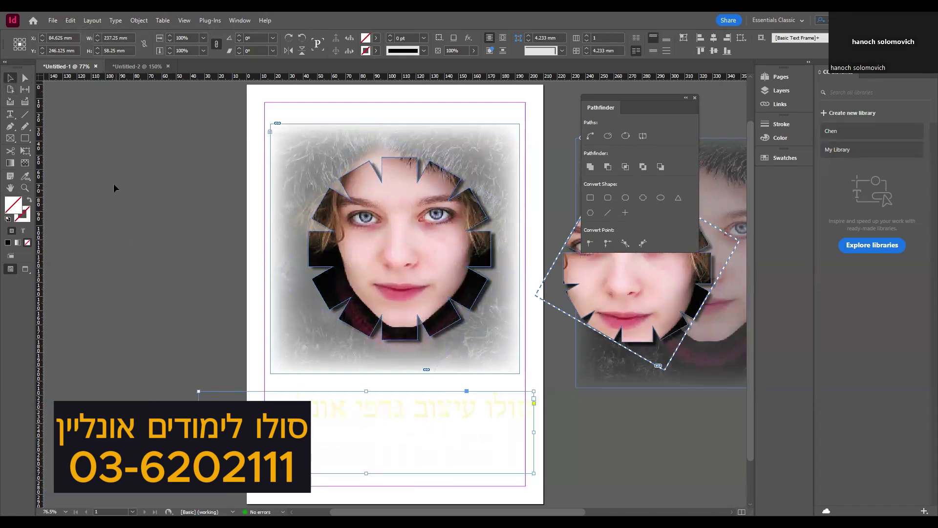
{"action": "left_click", "coordinate": [24, 187]}
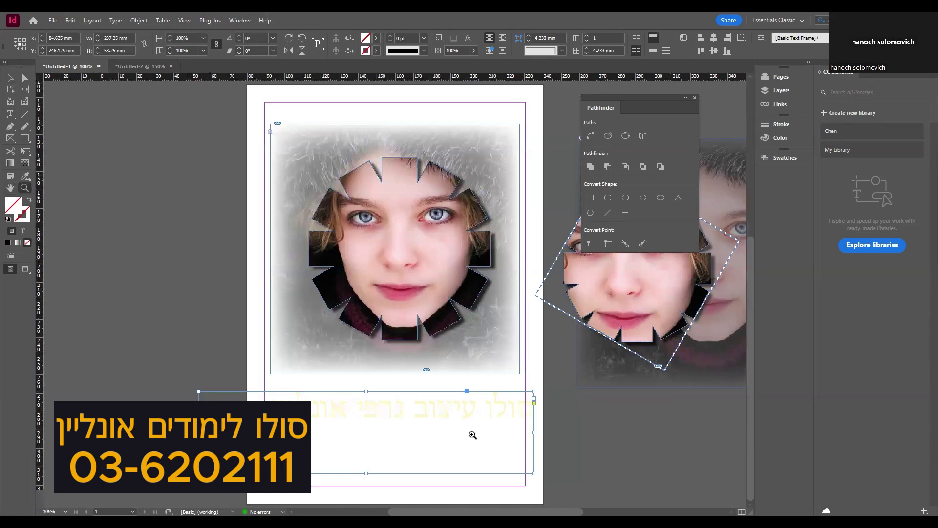
{"action": "left_click", "coordinate": [473, 435]}
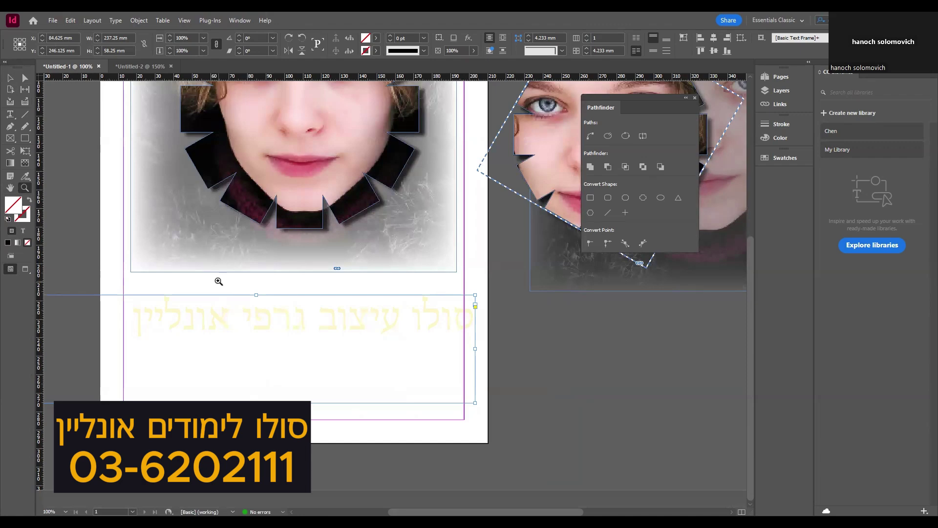
{"action": "left_click_drag", "start_coordinate": [296, 226], "coordinate": [300, 274]}
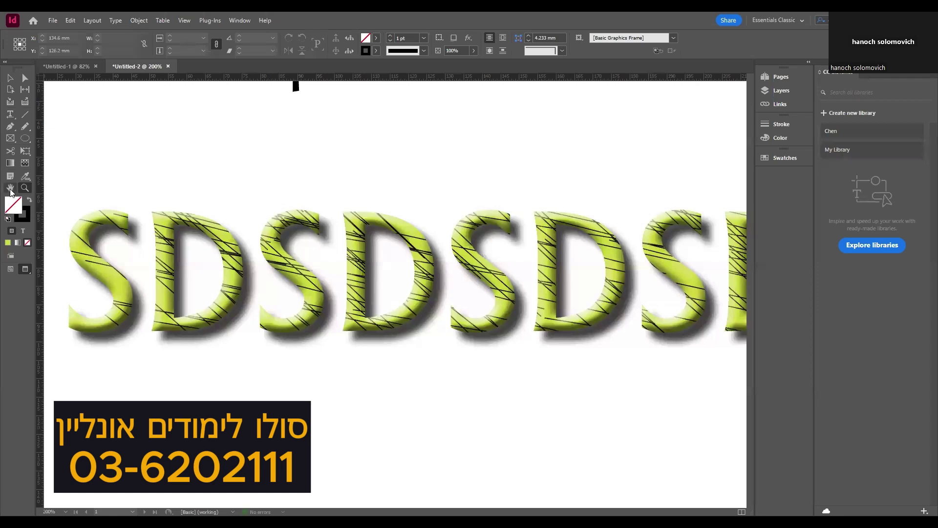
Step: Examine the green line-textured SDSDSDSDSD lettering in Untitled-2, both up close and on the whole page
{"action": "left_click", "coordinate": [10, 190]}
{"action": "left_click_drag", "start_coordinate": [263, 295], "coordinate": [367, 274]}
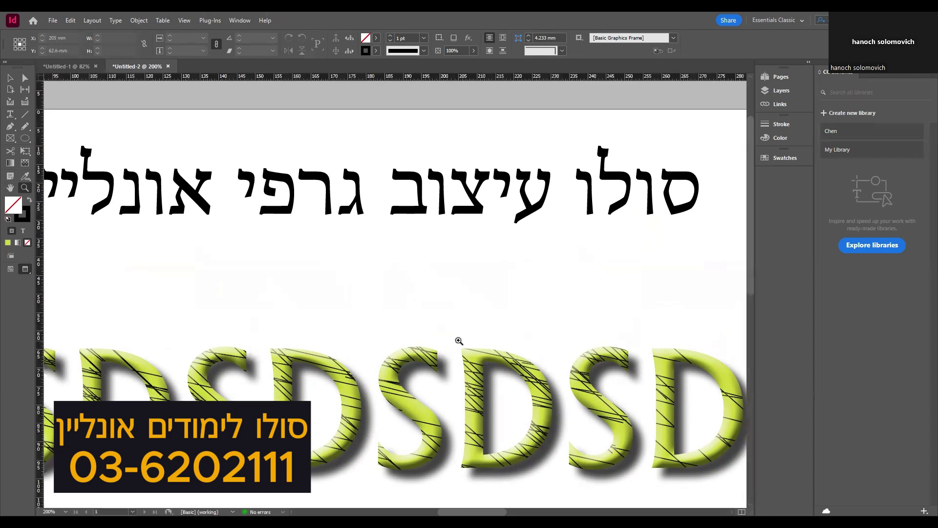
{"action": "scroll", "coordinate": [509, 321], "scroll_direction": "down", "scroll_amount": 5}
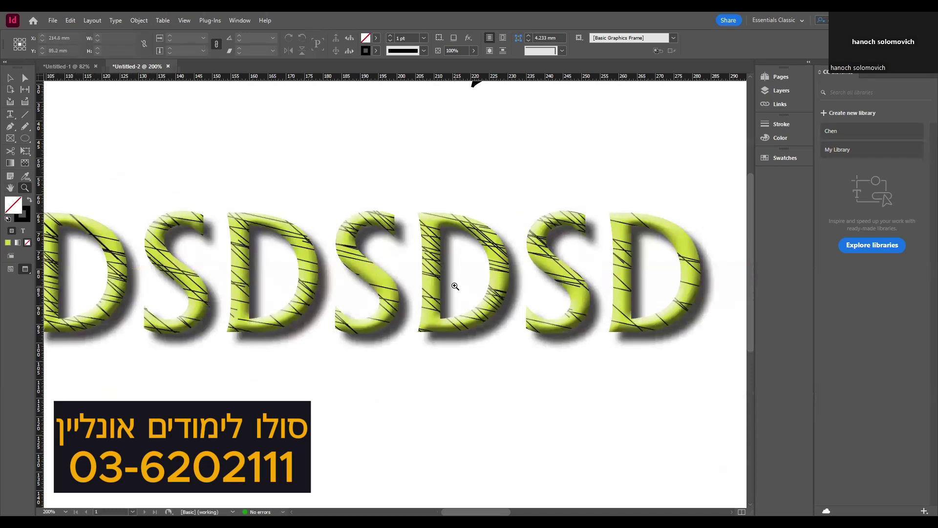
{"action": "left_click", "coordinate": [455, 286]}
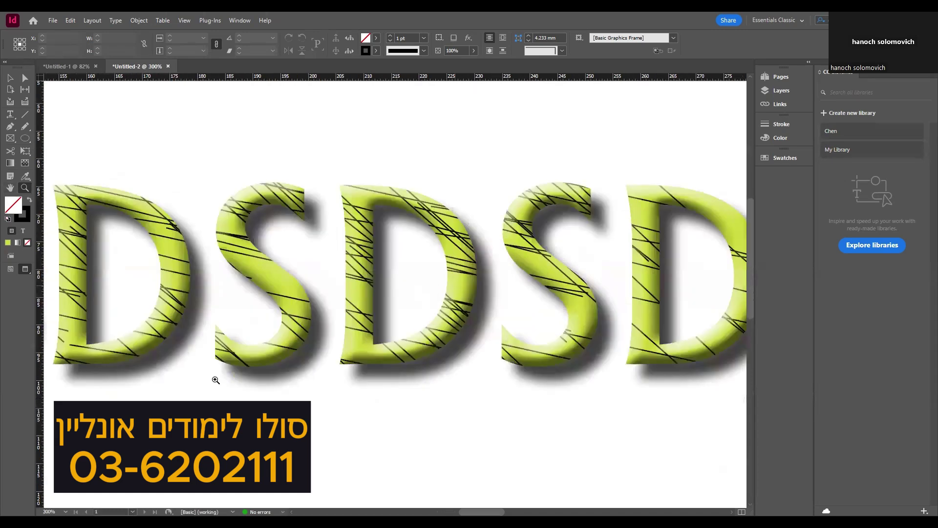
{"action": "left_click", "coordinate": [431, 286]}
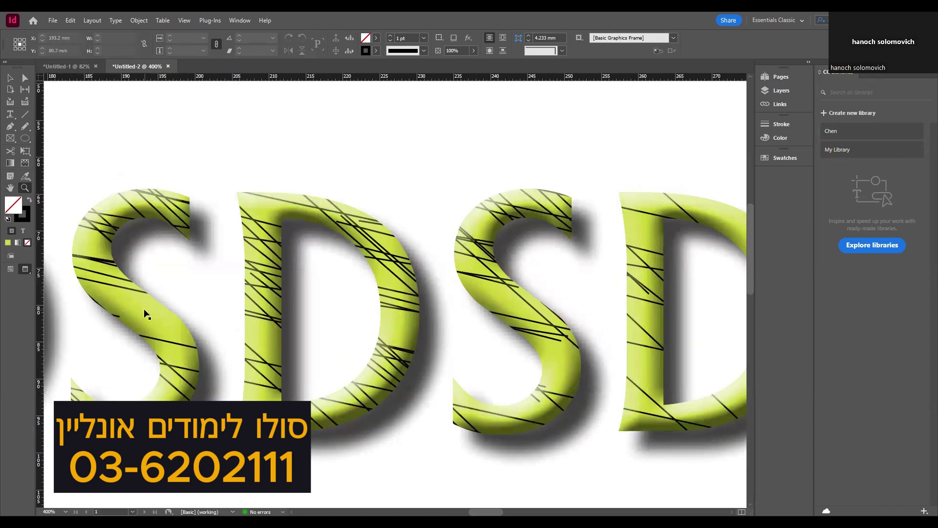
{"action": "key", "text": "ctrl+minus"}
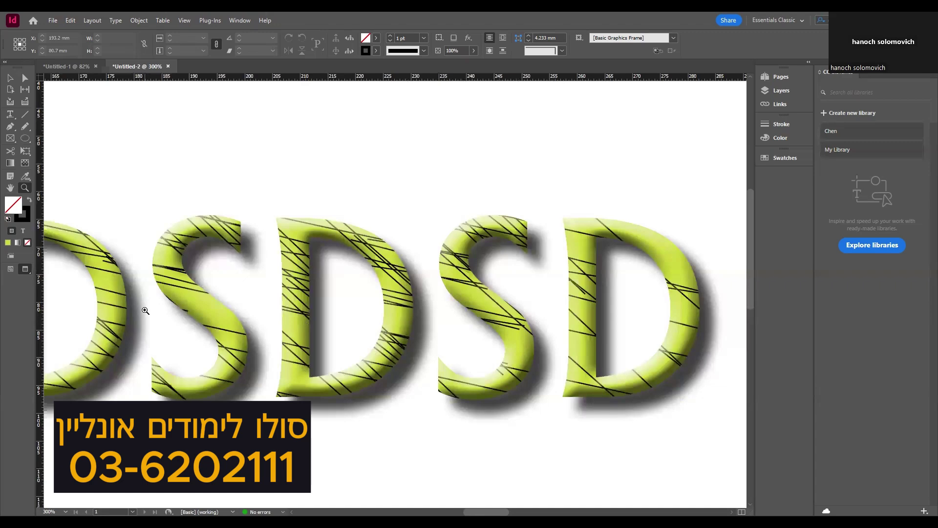
{"action": "key", "text": "ctrl+minus"}
{"action": "left_click_drag", "start_coordinate": [145, 310], "coordinate": [289, 300]}
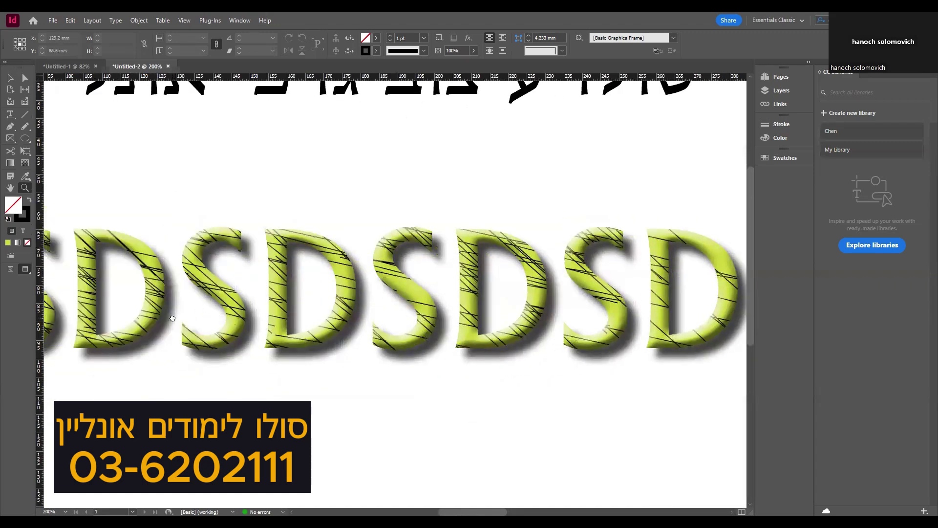
{"action": "left_click_drag", "start_coordinate": [172, 318], "coordinate": [327, 312]}
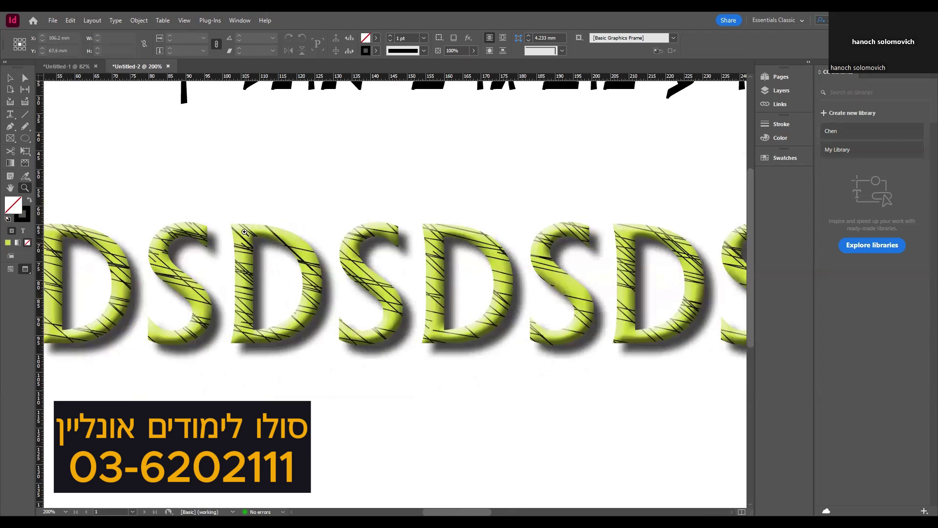
{"action": "left_click", "coordinate": [243, 274]}
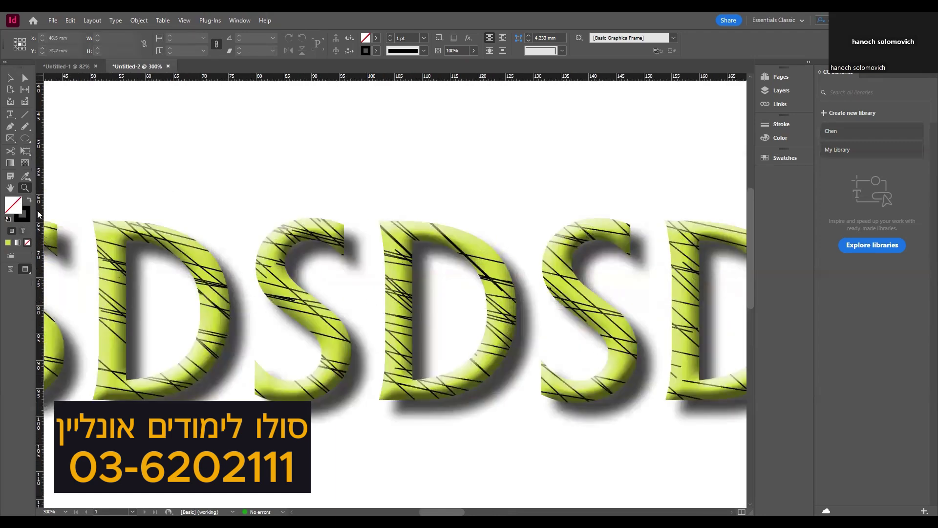
{"action": "double_click", "coordinate": [10, 188]}
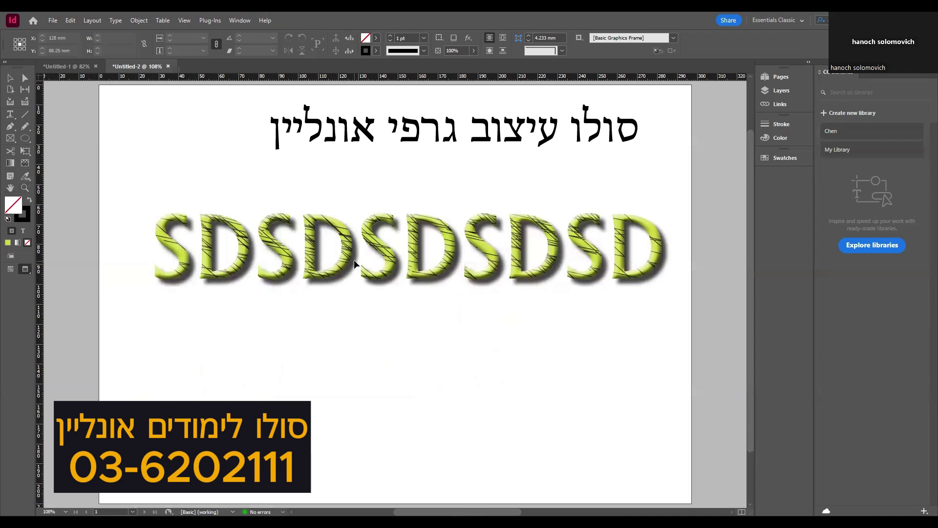
Step: Undo the SDSDSDSDSD lettering's green fill, effects and line texture back to plain black text
{"action": "key", "text": "ctrl+z"}
{"action": "key", "text": "ctrl+z"}
{"action": "key", "text": "ctrl+z"}
{"action": "key", "text": "ctrl+z"}
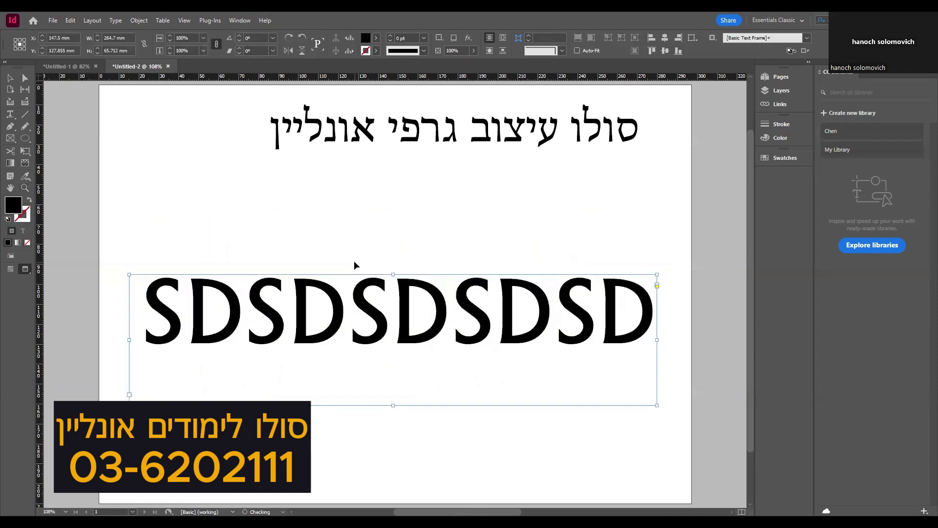
{"action": "key", "text": "ctrl+z"}
{"action": "left_click", "coordinate": [355, 265]}
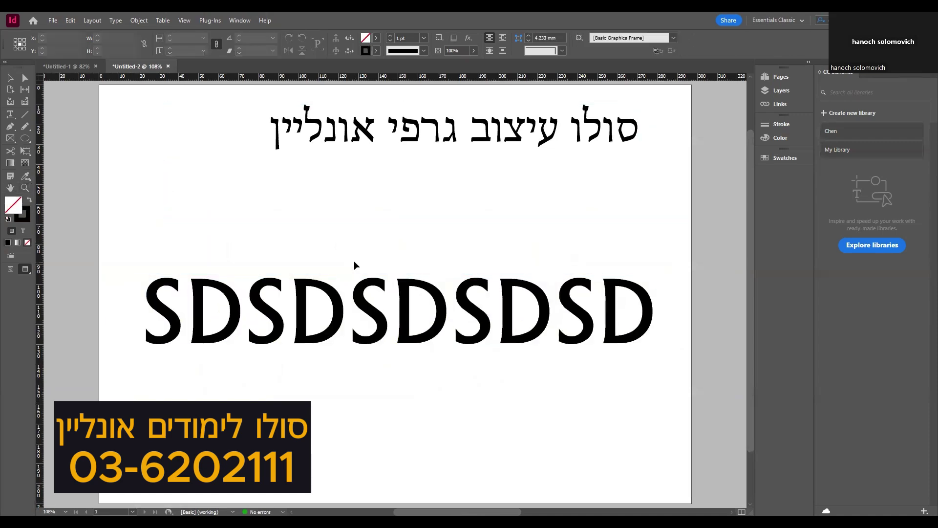
Step: Step through the edit history to the separate crossing line groups over the lettering with a 1 pt stroke
{"action": "key", "text": "ctrl+shift+z"}
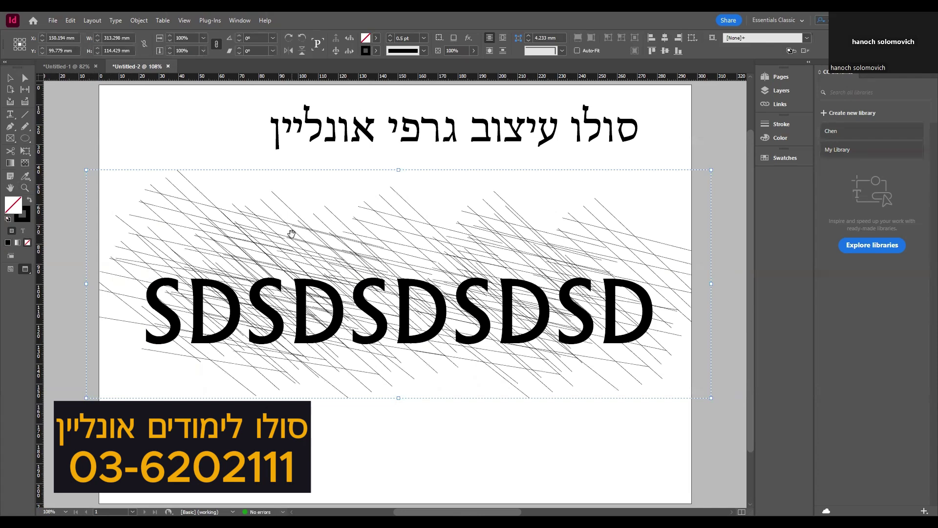
{"action": "key", "text": "ctrl+shift+z"}
{"action": "key", "text": "ctrl+shift+z"}
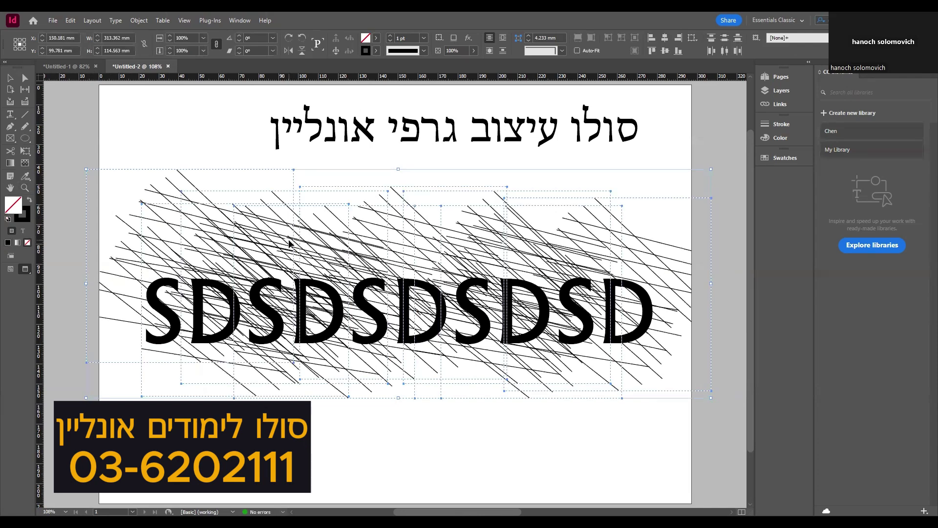
Step: Undo the duplication and enlargement of the line groups back to the single small crosshatch above the lettering
{"action": "key", "text": "ctrl+z"}
{"action": "key", "text": "ctrl+z"}
{"action": "key", "text": "ctrl+z"}
{"action": "key", "text": "ctrl+z"}
{"action": "key", "text": "ctrl+z"}
{"action": "key", "text": "ctrl+z"}
{"action": "key", "text": "ctrl+z"}
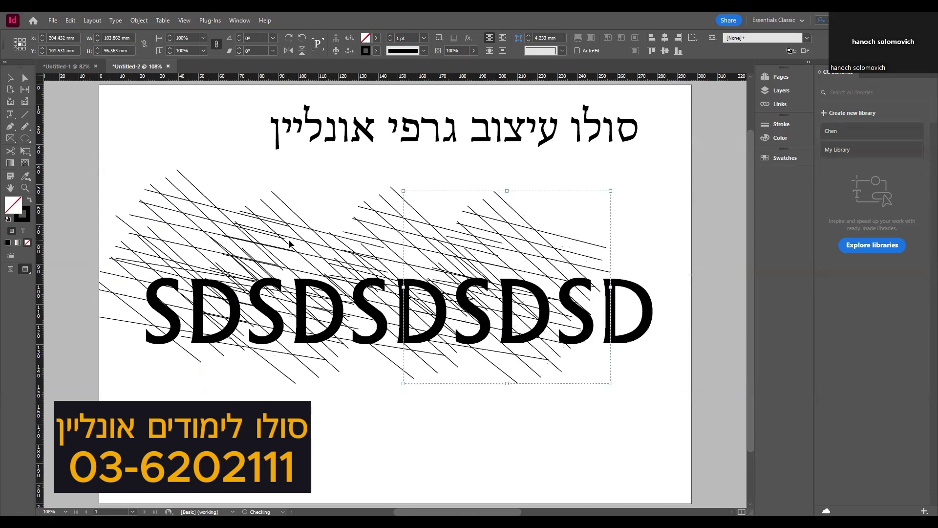
{"action": "key", "text": "ctrl+z"}
{"action": "key", "text": "ctrl+z"}
{"action": "key", "text": "ctrl+z"}
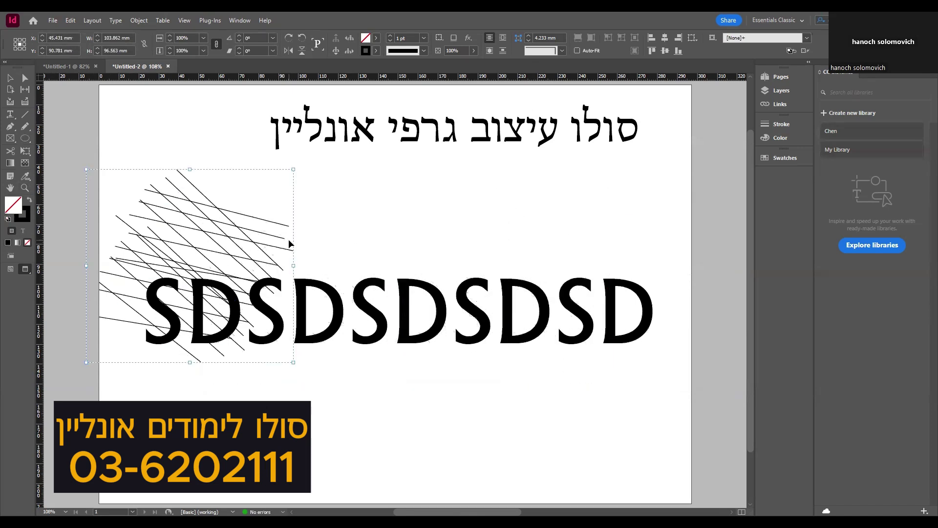
{"action": "key", "text": "ctrl+z"}
{"action": "key", "text": "ctrl+z"}
{"action": "key", "text": "ctrl+z"}
{"action": "key", "text": "ctrl+z"}
{"action": "key", "text": "ctrl+z"}
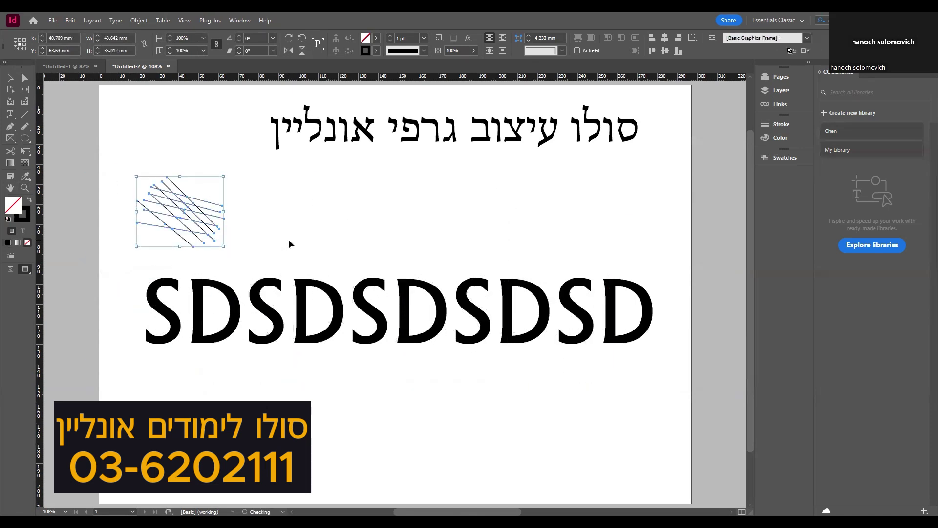
Step: Draw a second set of near-parallel diagonal lines above the middle of the SDSDSDSDSD lettering, the lowest about 39 mm long
{"action": "key", "text": "v"}
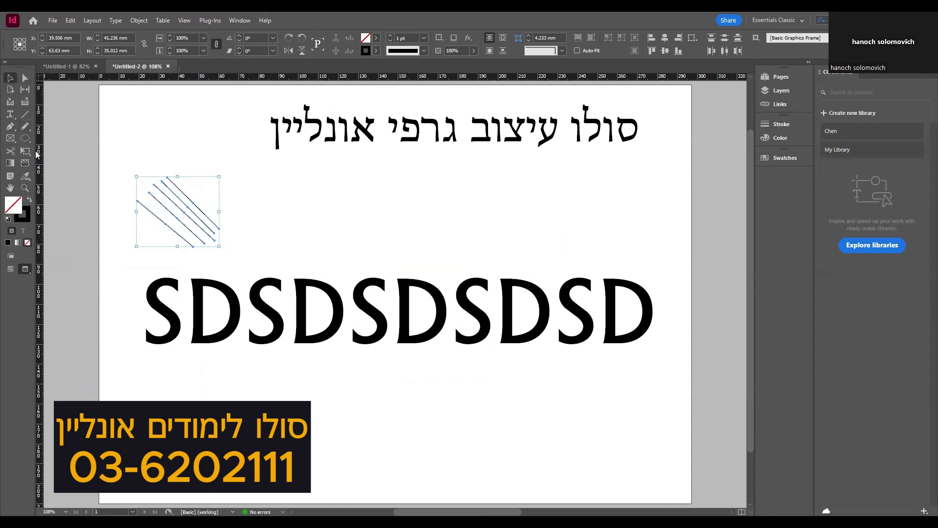
{"action": "left_click", "coordinate": [23, 116]}
{"action": "mouse_move", "coordinate": [349, 181]}
{"action": "left_mouse_down"}
{"action": "mouse_move", "coordinate": [383, 210]}
{"action": "mouse_move", "coordinate": [391, 243]}
{"action": "left_mouse_up"}
{"action": "left_click_drag", "start_coordinate": [319, 195], "coordinate": [391, 267]}
{"action": "left_click_drag", "start_coordinate": [316, 202], "coordinate": [366, 263]}
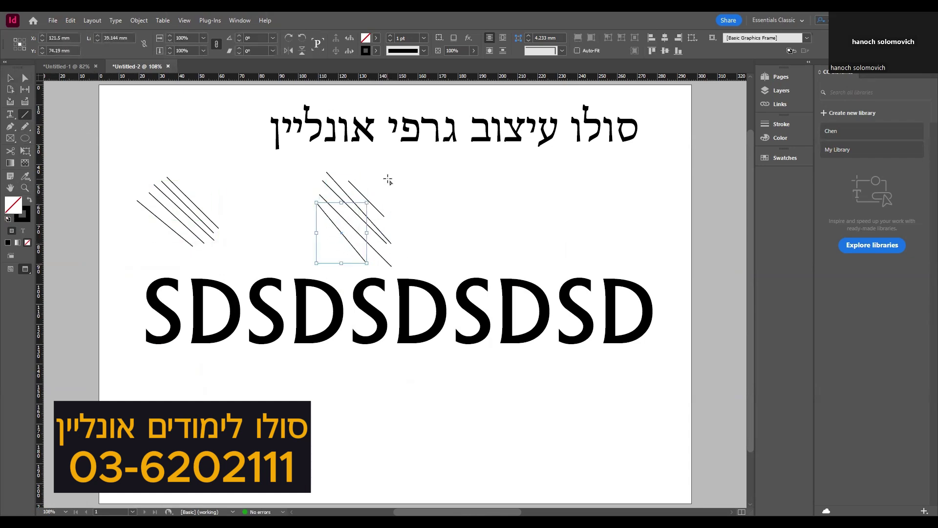
Step: Delete the second set of diagonal lines above the middle of the lettering
{"action": "left_click", "coordinate": [10, 77]}
{"action": "left_click_drag", "start_coordinate": [391, 196], "coordinate": [294, 231]}
{"action": "key", "text": "Delete"}
Step: Make a copy of the five remaining diagonal lines rotated by 30°
{"action": "left_click_drag", "start_coordinate": [134, 174], "coordinate": [221, 247]}
{"action": "right_click", "coordinate": [183, 205]}
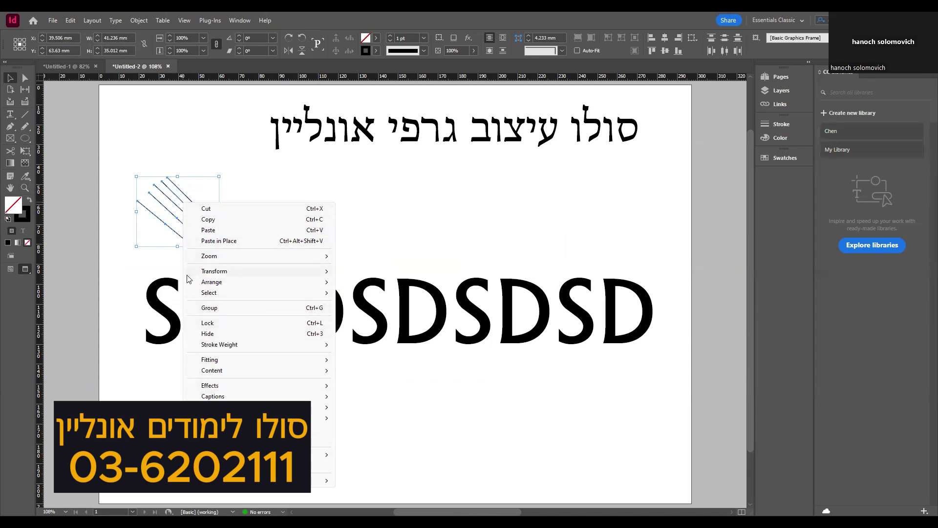
{"action": "mouse_move", "coordinate": [228, 272]}
{"action": "left_click", "coordinate": [74, 293]}
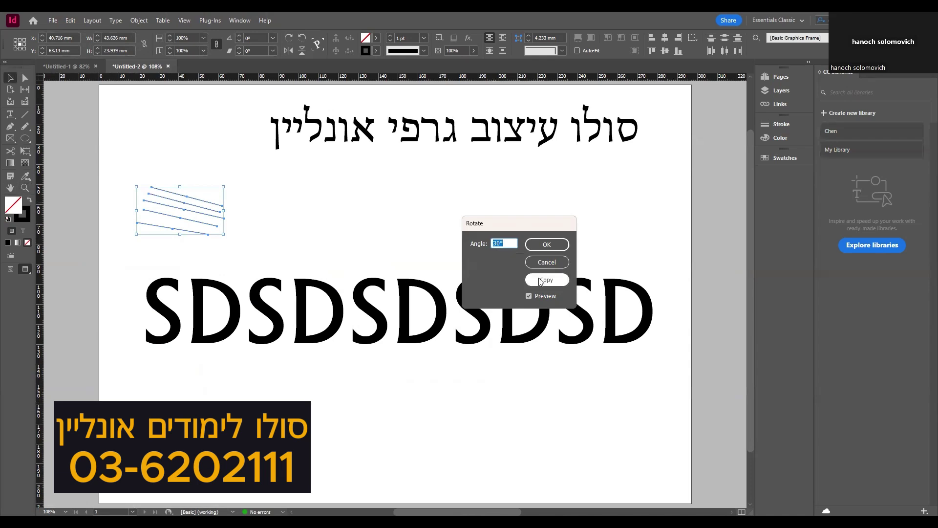
{"action": "left_click", "coordinate": [539, 280]}
Step: Group the original diagonal lines with their rotated copy
{"action": "left_click_drag", "start_coordinate": [117, 171], "coordinate": [242, 248]}
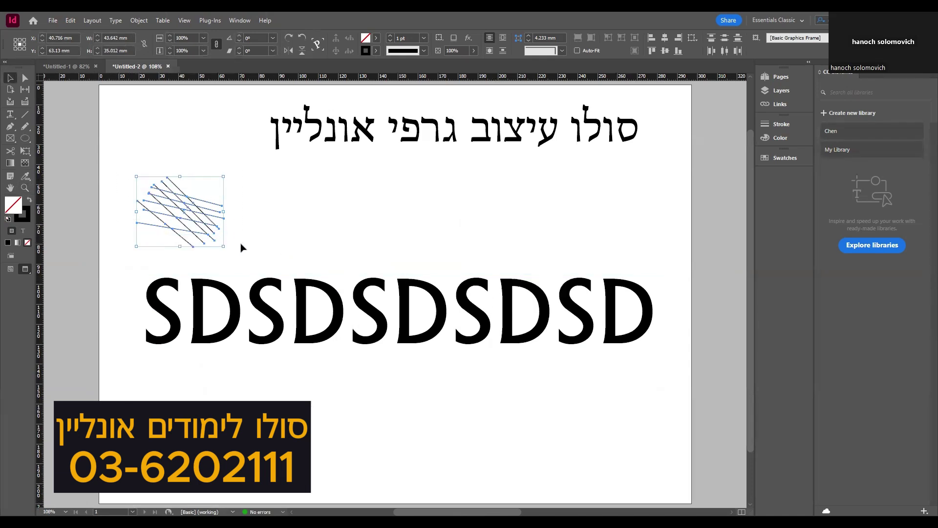
{"action": "right_click", "coordinate": [191, 228]}
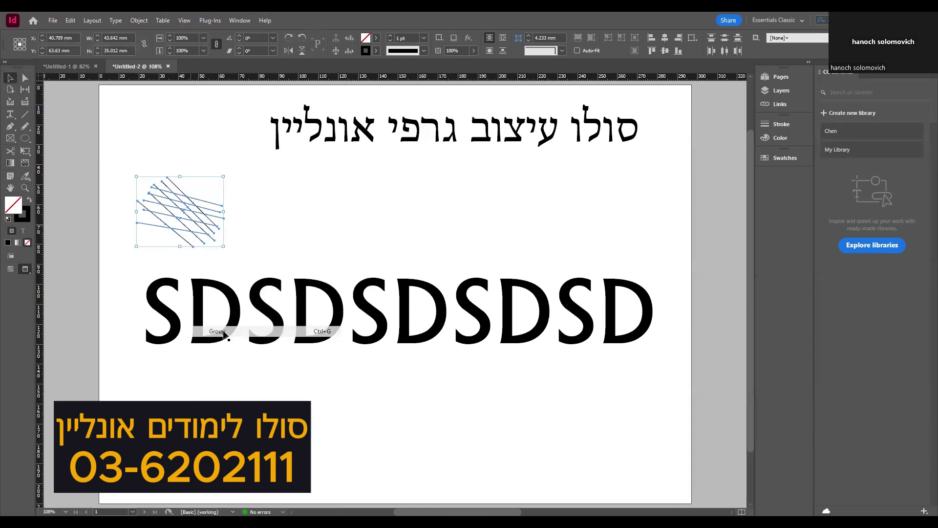
{"action": "left_click", "coordinate": [217, 332]}
Step: Duplicate the crosshatch group on top of itself, rotate the copy to about -55°, and select both groups
{"action": "left_click_drag", "start_coordinate": [165, 220], "coordinate": [174, 214]}
{"action": "left_click_drag", "start_coordinate": [237, 165], "coordinate": [210, 211]}
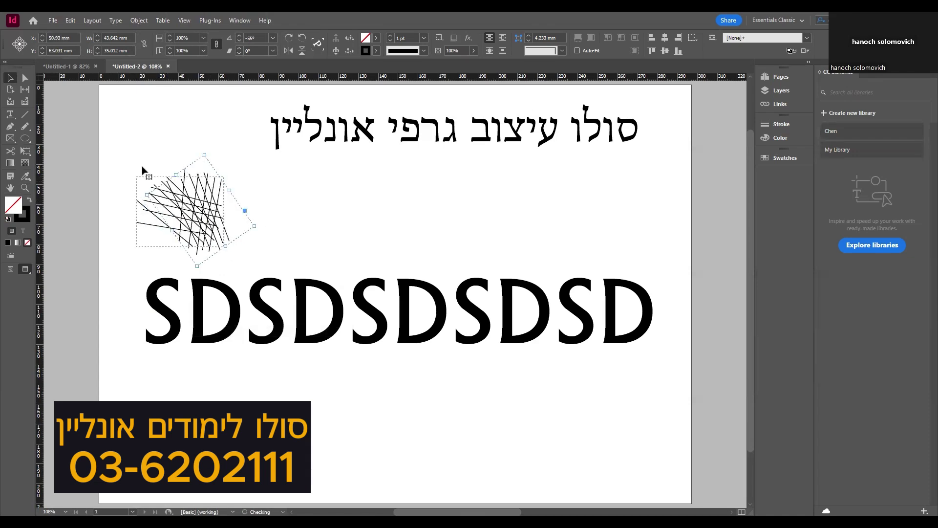
{"action": "left_click", "coordinate": [207, 198]}
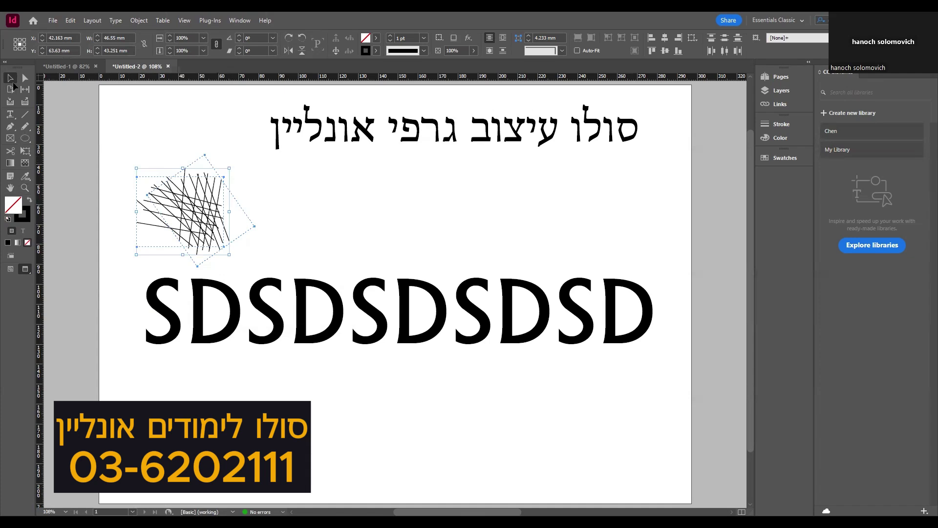
Step: Set the stroke of both crosshatch groups to 0.5 pt and group them together
{"action": "left_click", "coordinate": [425, 38]}
{"action": "left_click", "coordinate": [421, 61]}
{"action": "left_click", "coordinate": [424, 38]}
{"action": "left_click", "coordinate": [422, 39]}
{"action": "left_click", "coordinate": [421, 39]}
{"action": "left_click", "coordinate": [422, 65]}
{"action": "left_click", "coordinate": [424, 38]}
{"action": "left_click", "coordinate": [422, 70]}
{"action": "left_click", "coordinate": [424, 38]}
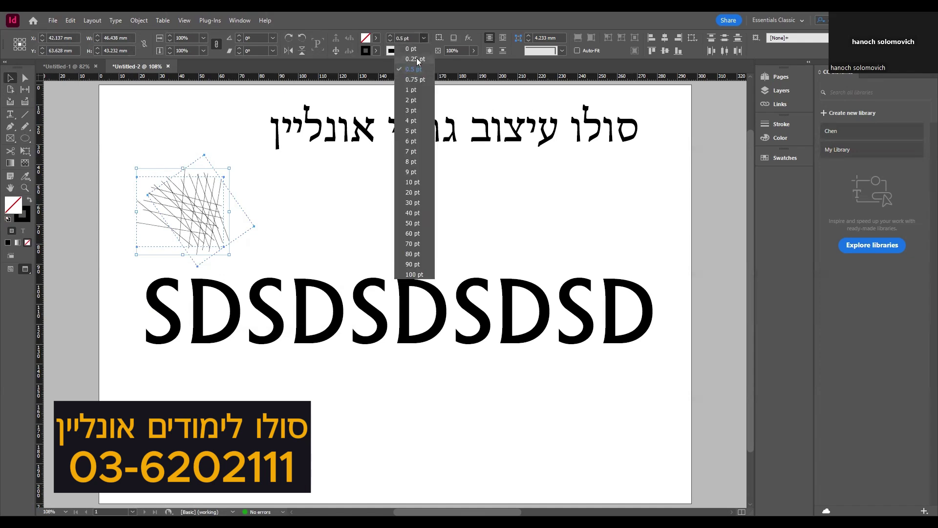
{"action": "left_click", "coordinate": [129, 152]}
{"action": "right_click", "coordinate": [209, 205]}
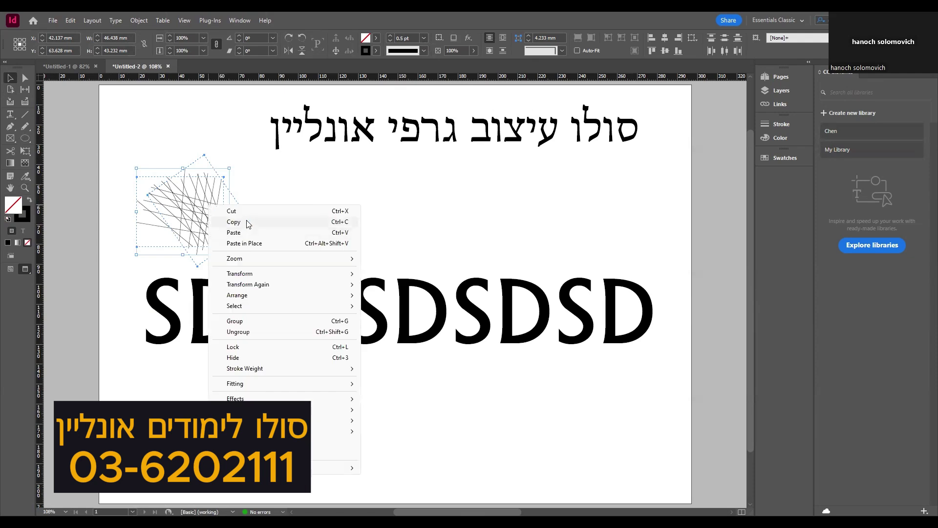
{"action": "left_click", "coordinate": [239, 323]}
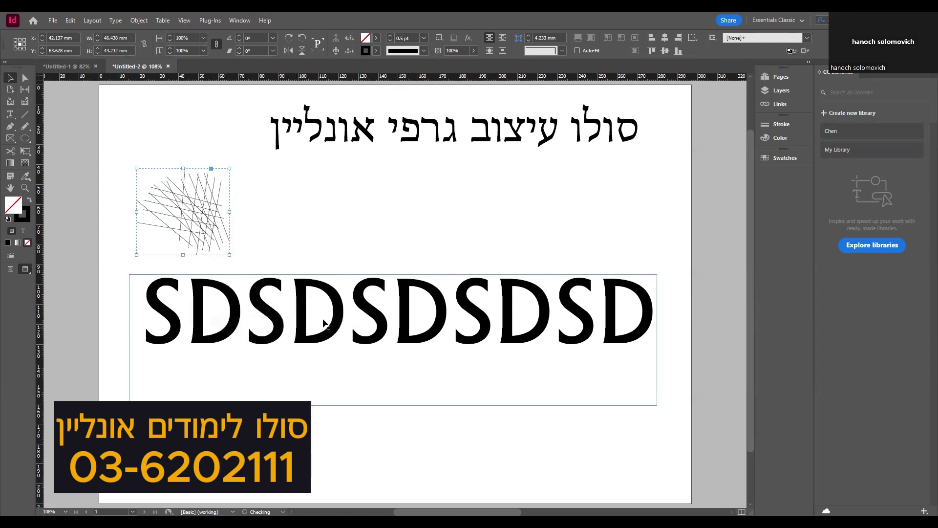
Step: Move the SDSDSDSDSD text frame up until it meets the crosshatch, and lock the frame
{"action": "mouse_move", "coordinate": [350, 300]}
{"action": "left_mouse_down"}
{"action": "mouse_move", "coordinate": [364, 287]}
{"action": "mouse_move", "coordinate": [364, 259]}
{"action": "mouse_move", "coordinate": [340, 252]}
{"action": "left_mouse_up"}
{"action": "left_click_drag", "start_coordinate": [130, 172], "coordinate": [221, 210]}
{"action": "left_click", "coordinate": [362, 248]}
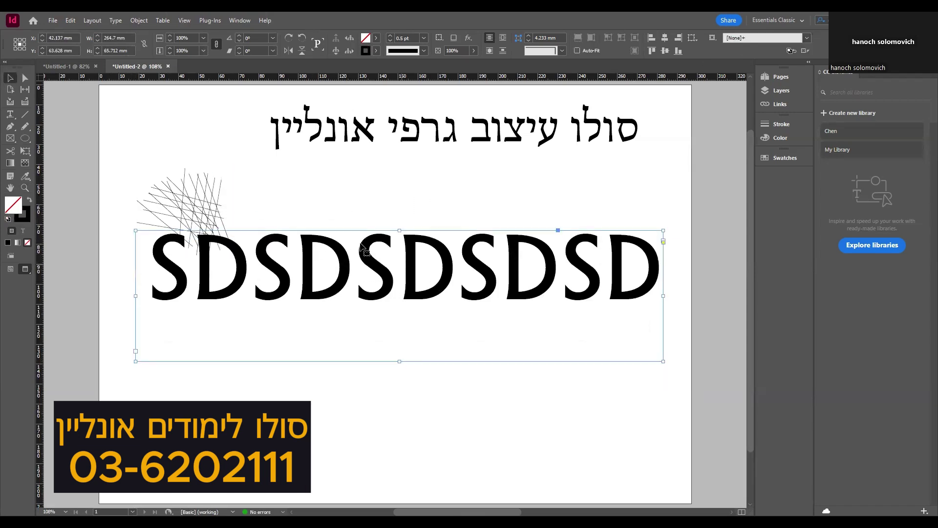
{"action": "left_click", "coordinate": [140, 21]}
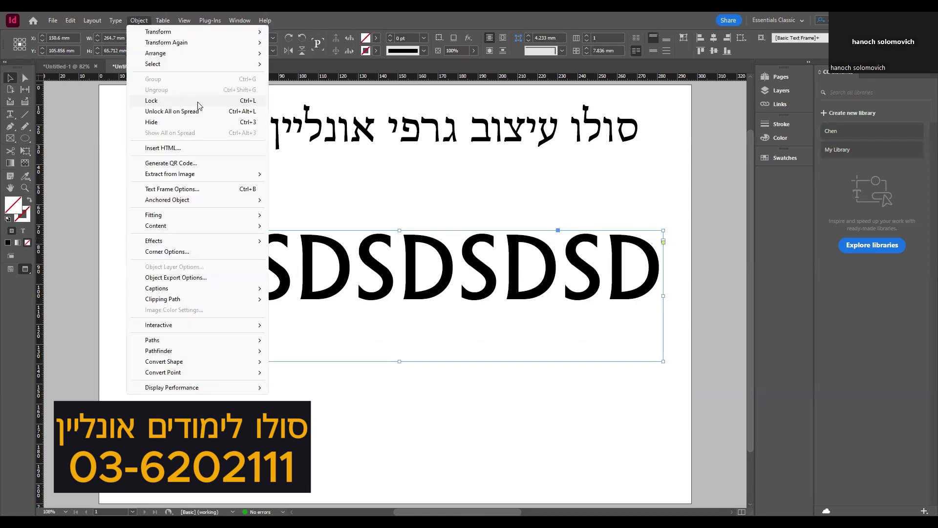
{"action": "left_click", "coordinate": [197, 105]}
Step: Duplicate the crosshatch twice over the first letters of SDSDSDSDSD and group the three pieces
{"action": "left_click_drag", "start_coordinate": [113, 152], "coordinate": [226, 230]}
{"action": "mouse_move", "coordinate": [192, 205]}
{"action": "left_mouse_down"}
{"action": "mouse_move", "coordinate": [191, 262]}
{"action": "mouse_move", "coordinate": [167, 278]}
{"action": "mouse_move", "coordinate": [251, 289]}
{"action": "mouse_move", "coordinate": [271, 258]}
{"action": "left_mouse_up"}
{"action": "mouse_move", "coordinate": [313, 345]}
{"action": "left_mouse_down"}
{"action": "mouse_move", "coordinate": [121, 158]}
{"action": "mouse_move", "coordinate": [257, 324]}
{"action": "mouse_move", "coordinate": [291, 346]}
{"action": "left_mouse_up"}
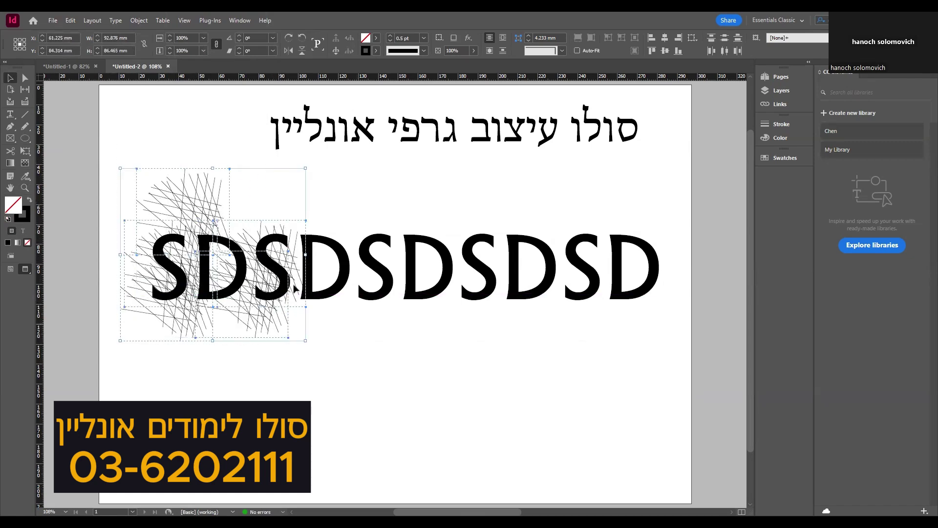
{"action": "right_click", "coordinate": [178, 233]}
{"action": "left_click", "coordinate": [204, 346]}
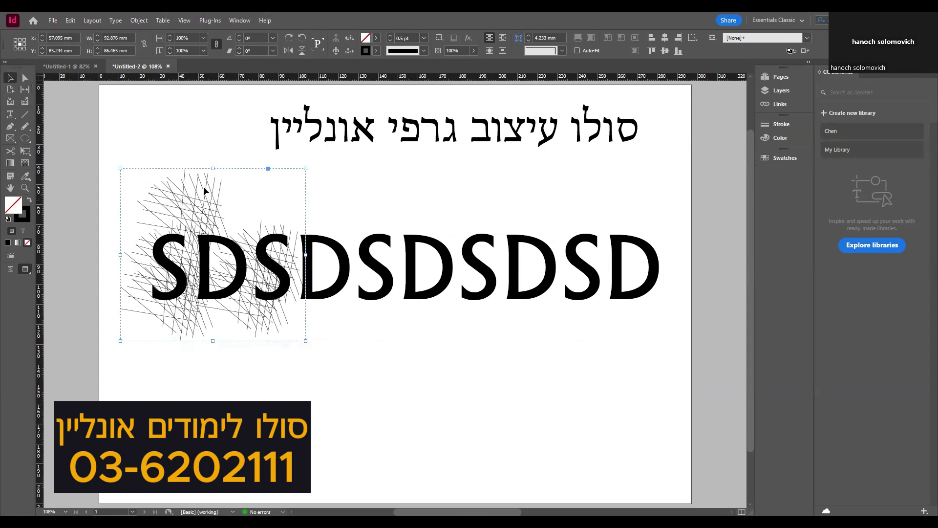
Step: Place an overlapping duplicate of the line cluster further right over the lettering and group both clusters
{"action": "mouse_move", "coordinate": [232, 187]}
{"action": "left_mouse_down"}
{"action": "mouse_move", "coordinate": [195, 201]}
{"action": "mouse_move", "coordinate": [182, 191]}
{"action": "mouse_move", "coordinate": [252, 191]}
{"action": "left_mouse_up"}
{"action": "mouse_move", "coordinate": [119, 177]}
{"action": "left_mouse_down"}
{"action": "mouse_move", "coordinate": [257, 227]}
{"action": "mouse_move", "coordinate": [252, 211]}
{"action": "left_mouse_up"}
{"action": "right_click", "coordinate": [250, 207]}
{"action": "left_click", "coordinate": [280, 325]}
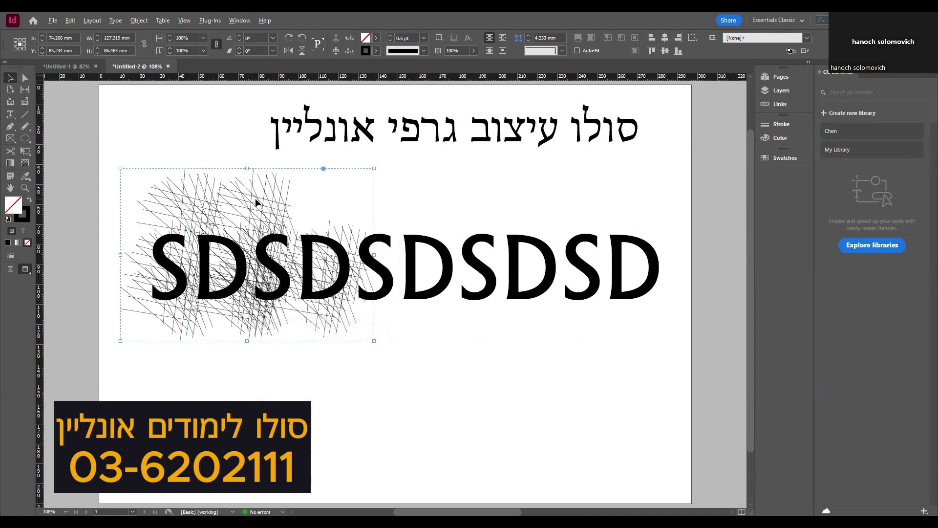
Step: Duplicate the line cluster across the rest of the SDSDSDSDSD lettering and group all the clusters into one texture
{"action": "mouse_move", "coordinate": [277, 201]}
{"action": "left_mouse_down"}
{"action": "mouse_move", "coordinate": [329, 211]}
{"action": "mouse_move", "coordinate": [372, 199]}
{"action": "mouse_move", "coordinate": [498, 199]}
{"action": "left_mouse_up"}
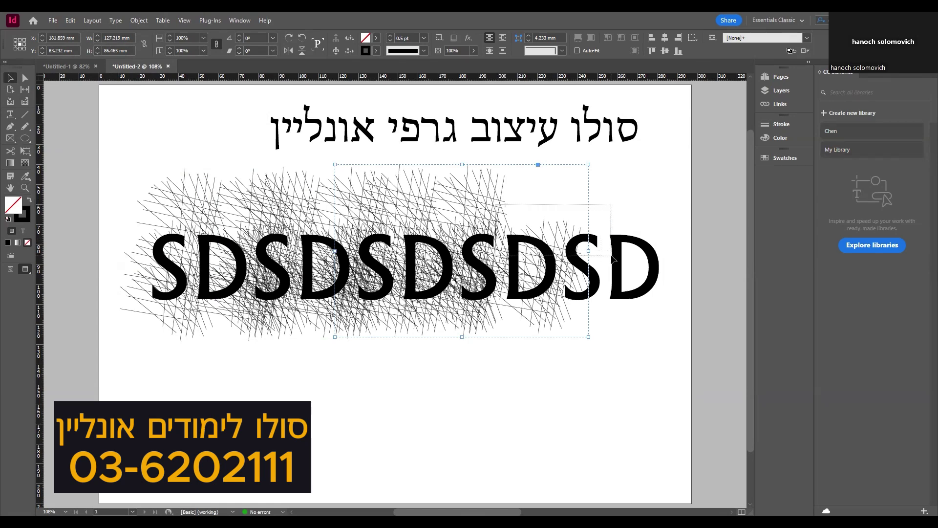
{"action": "mouse_move", "coordinate": [501, 200]}
{"action": "left_mouse_down"}
{"action": "mouse_move", "coordinate": [624, 227]}
{"action": "mouse_move", "coordinate": [653, 218]}
{"action": "mouse_move", "coordinate": [657, 198]}
{"action": "left_mouse_up"}
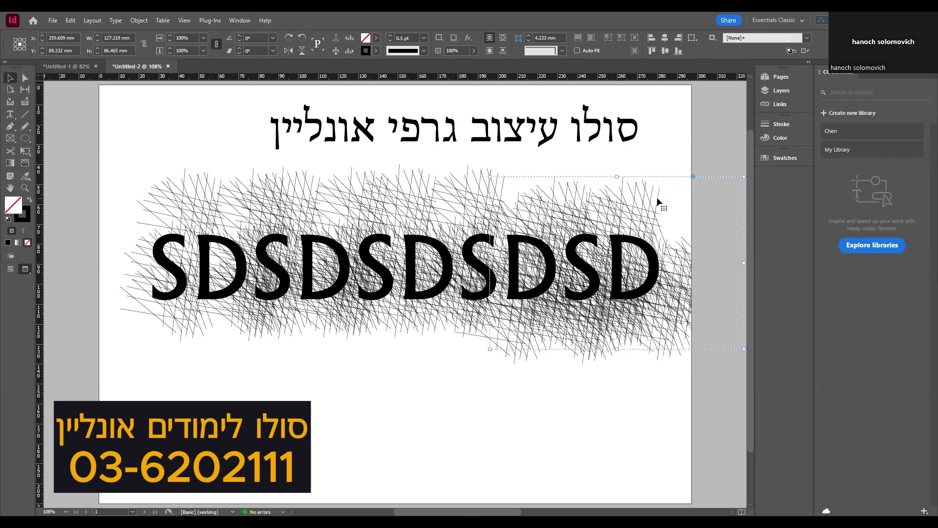
{"action": "mouse_move", "coordinate": [86, 166]}
{"action": "left_mouse_down"}
{"action": "mouse_move", "coordinate": [488, 254]}
{"action": "mouse_move", "coordinate": [722, 357]}
{"action": "mouse_move", "coordinate": [723, 376]}
{"action": "left_mouse_up"}
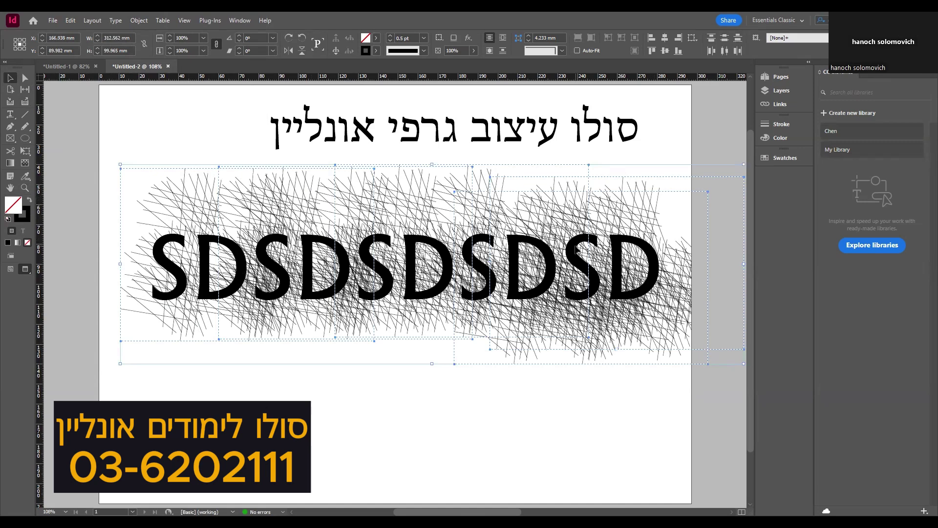
{"action": "right_click", "coordinate": [577, 247]}
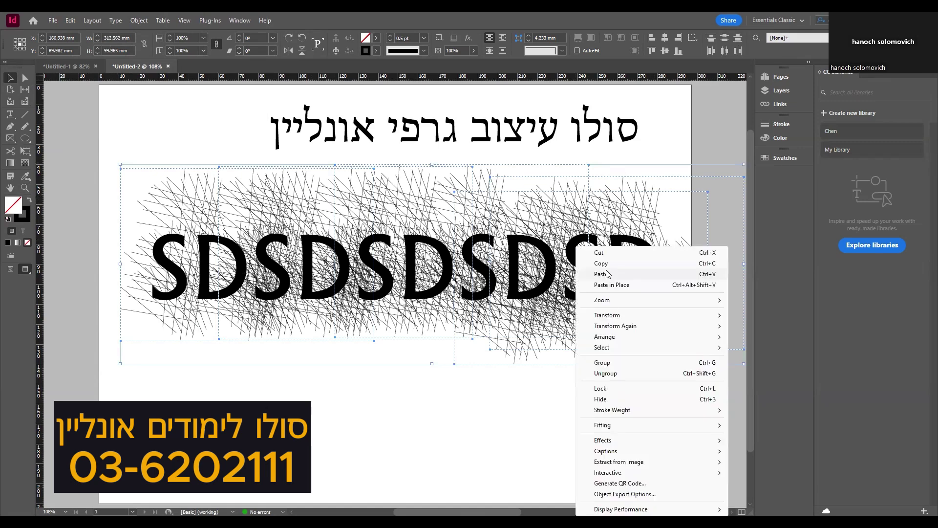
{"action": "left_click", "coordinate": [603, 363]}
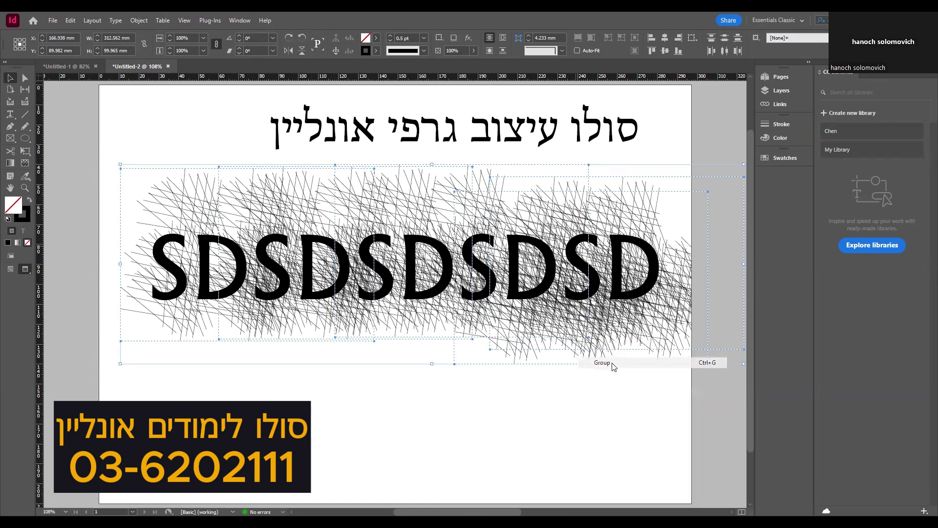
Step: Cut the grouped line texture to the clipboard and unlock all objects on the spread
{"action": "left_click", "coordinate": [72, 21]}
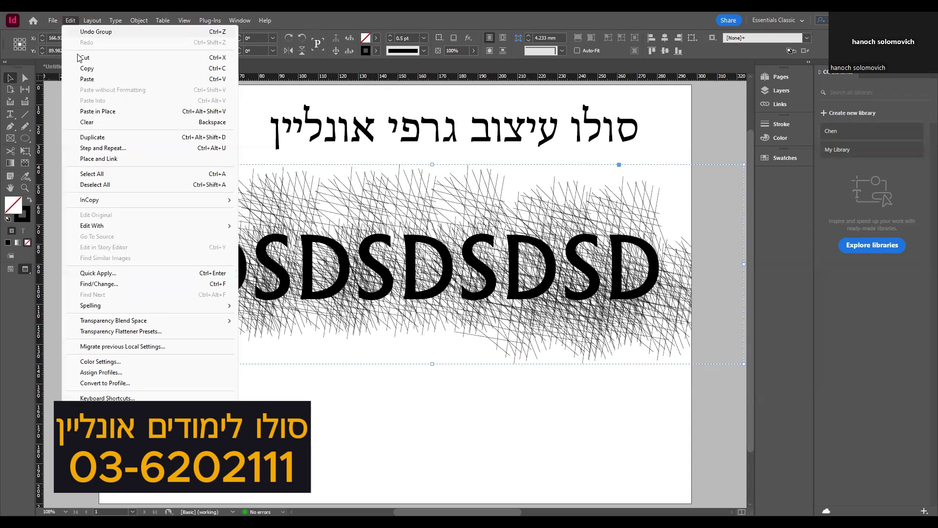
{"action": "left_click", "coordinate": [84, 57]}
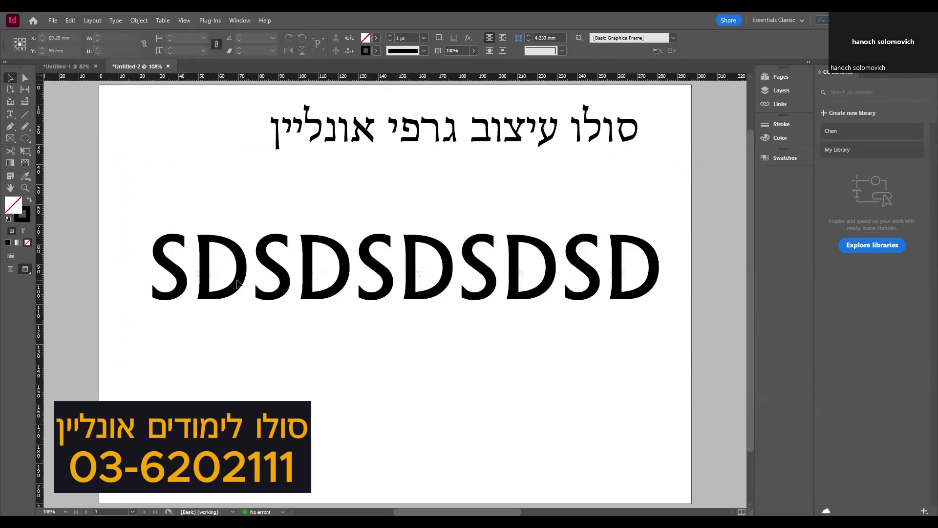
{"action": "left_click", "coordinate": [139, 22]}
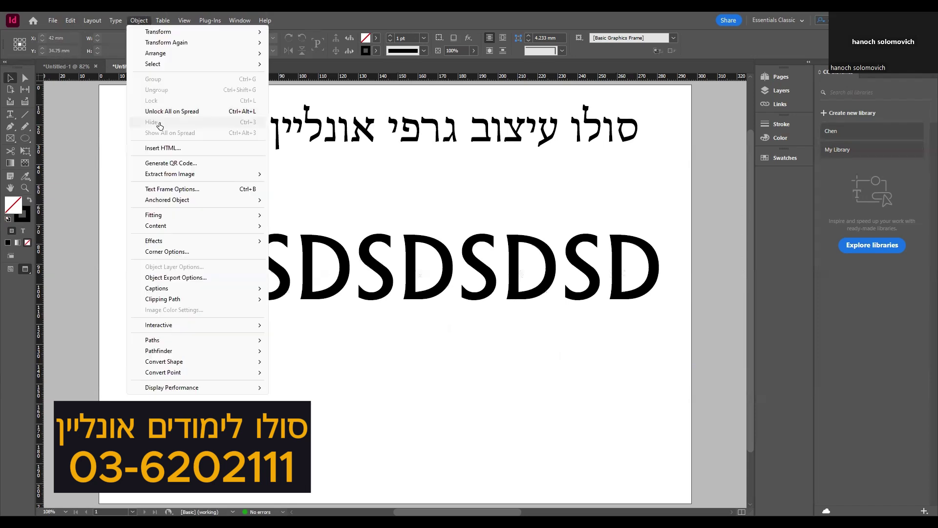
{"action": "left_click", "coordinate": [247, 113]}
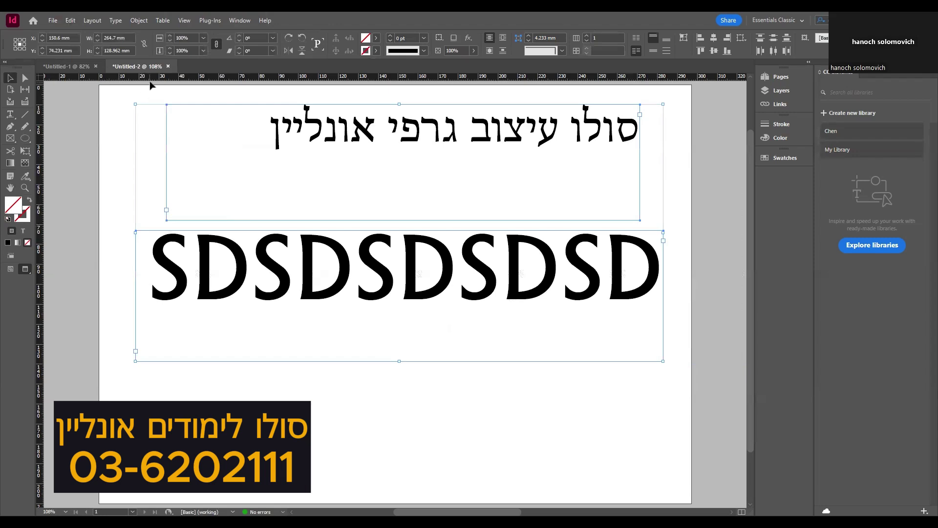
{"action": "left_click", "coordinate": [213, 99]}
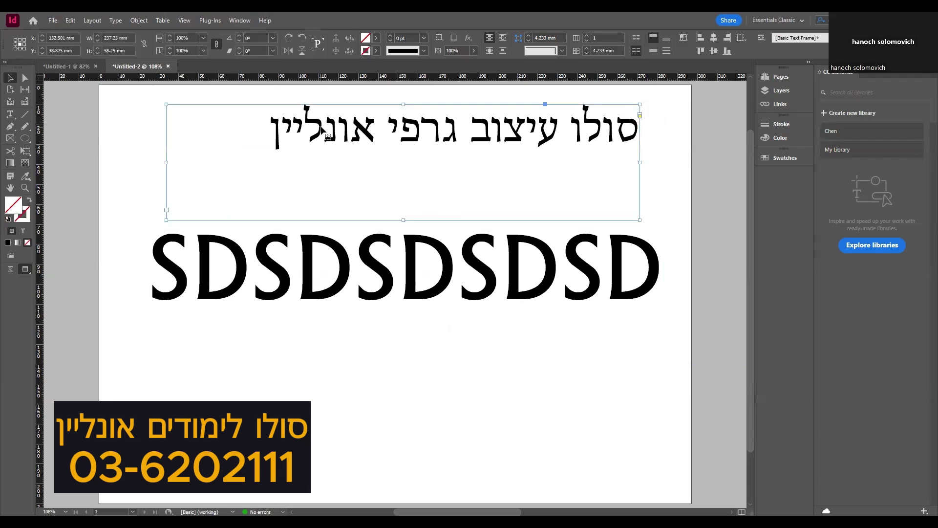
{"action": "left_click", "coordinate": [285, 212]}
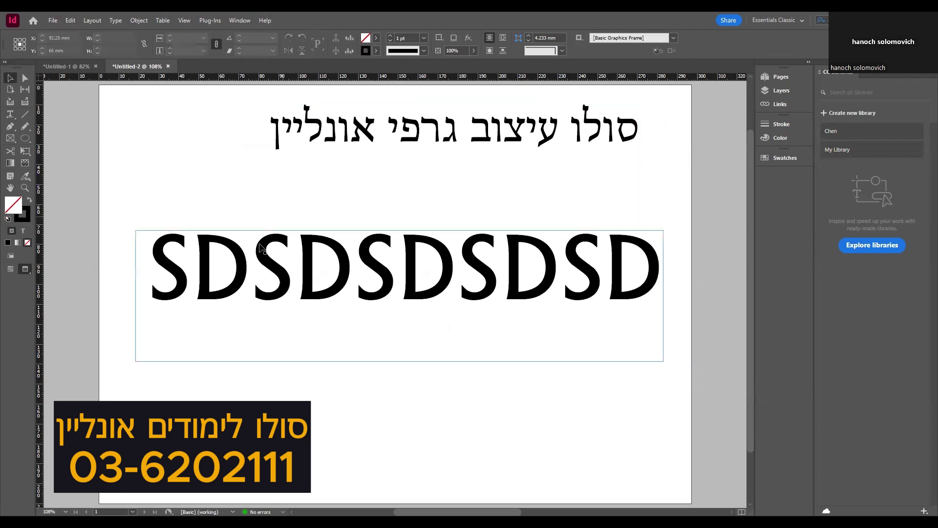
Step: Fill the whole SDSDSDSDSD text with light yellow-green d7e89c and reselect its frame
{"action": "left_click", "coordinate": [236, 250]}
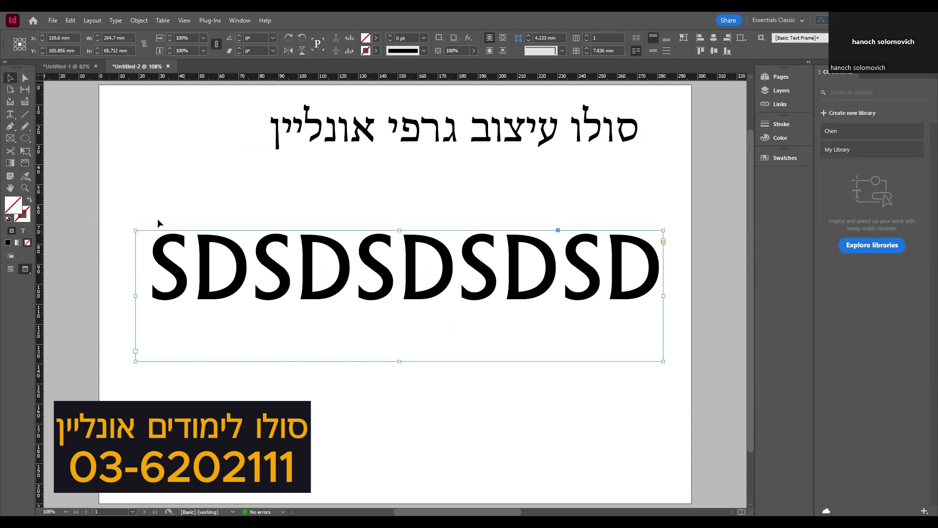
{"action": "left_click", "coordinate": [10, 114]}
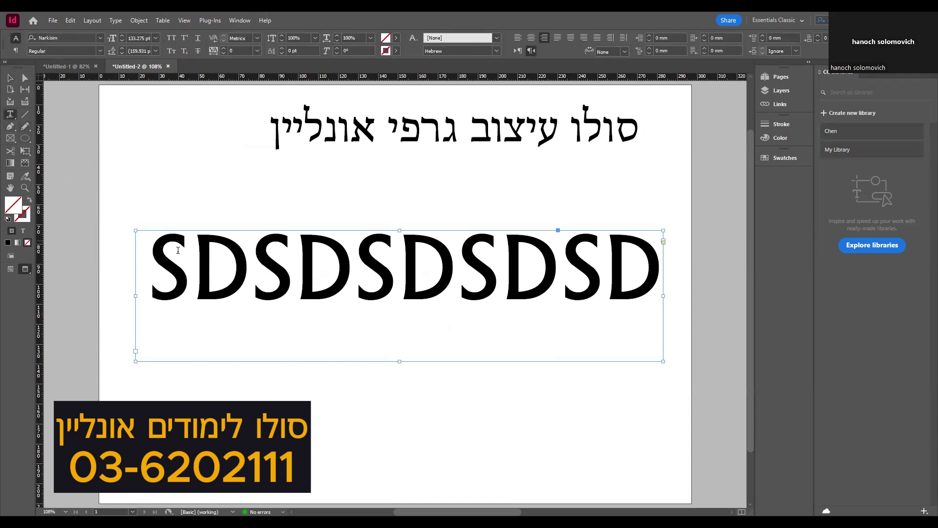
{"action": "triple_click", "coordinate": [199, 268]}
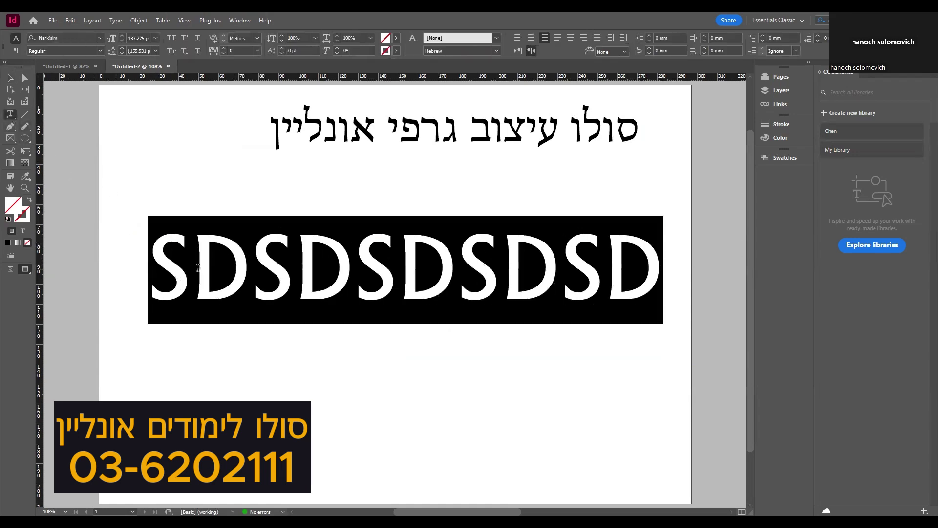
{"action": "double_click", "coordinate": [12, 210]}
{"action": "left_click", "coordinate": [435, 219]}
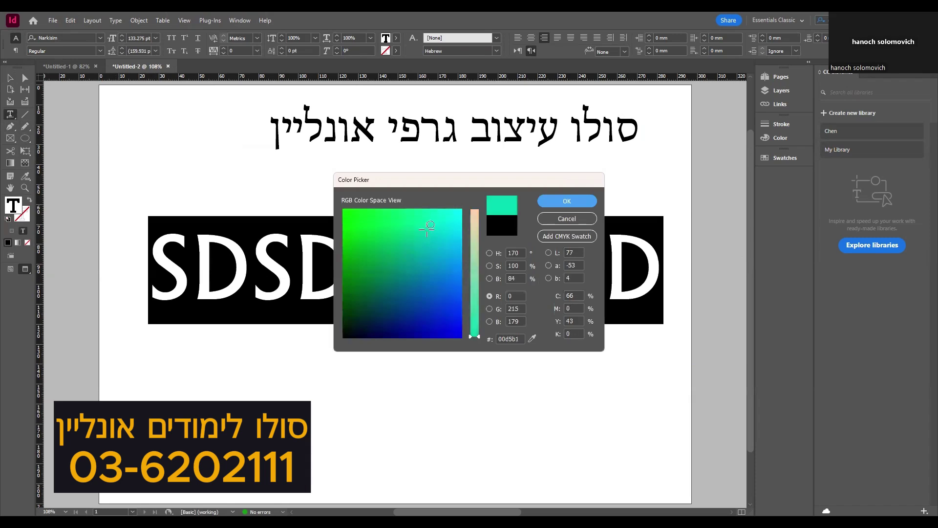
{"action": "left_click_drag", "start_coordinate": [474, 248], "coordinate": [415, 219]}
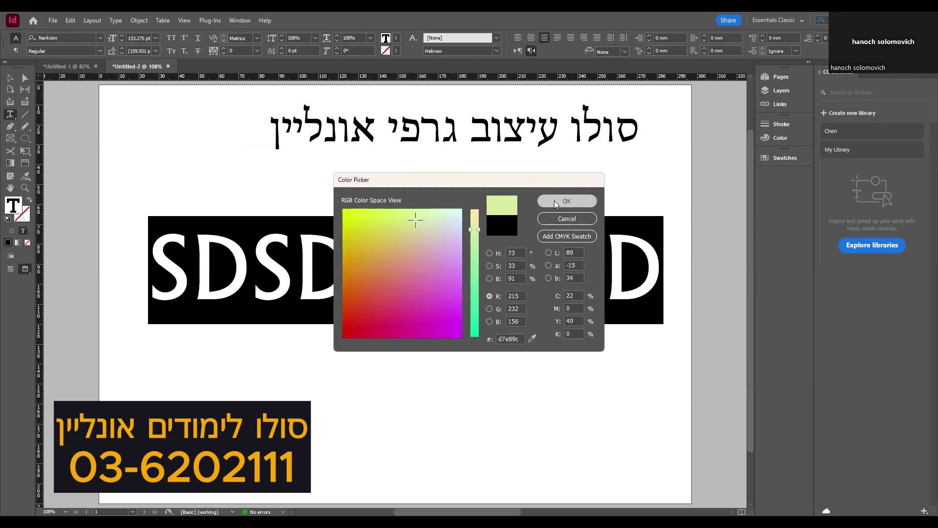
{"action": "left_click", "coordinate": [567, 201]}
{"action": "left_click", "coordinate": [10, 78]}
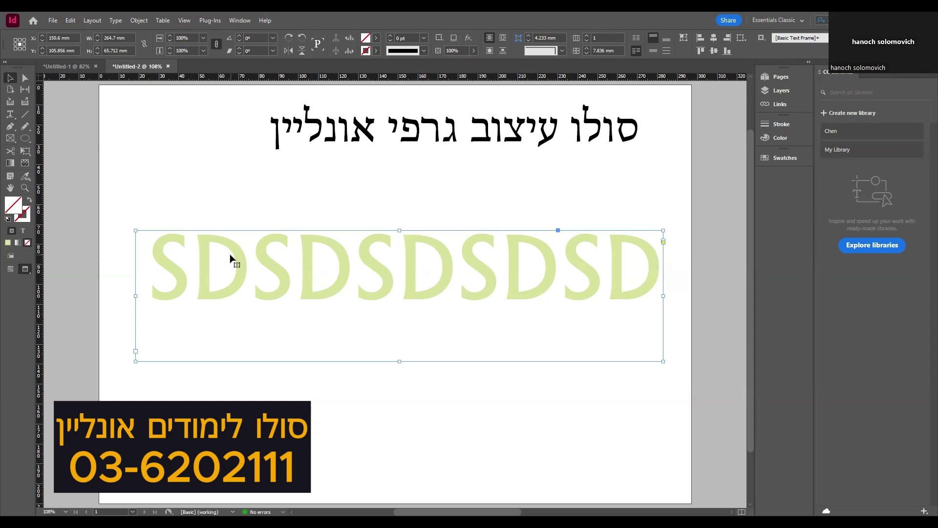
Step: Convert the SDSDSDSDSD text frame to outlines and paste the cut line texture into the letter shapes
{"action": "left_click", "coordinate": [116, 20]}
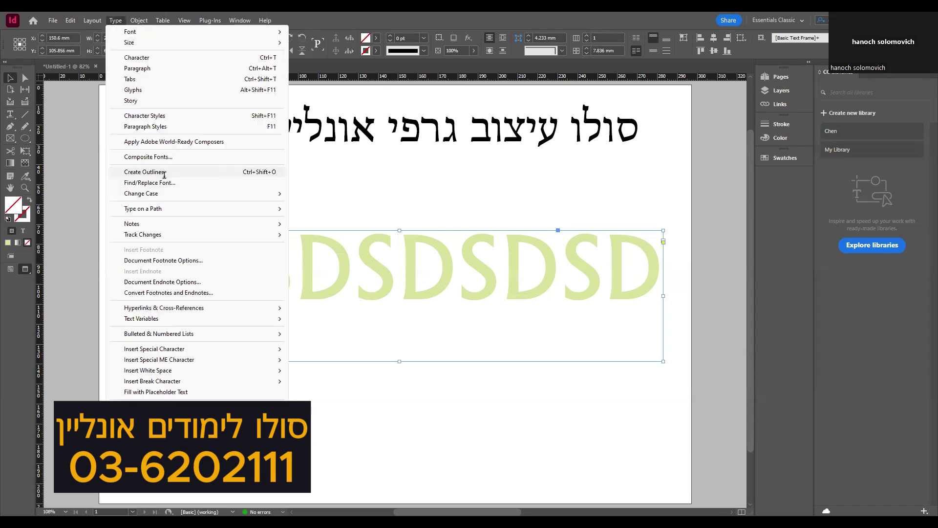
{"action": "key", "text": "Escape"}
{"action": "left_click_drag", "start_coordinate": [118, 216], "coordinate": [213, 278]}
{"action": "left_click", "coordinate": [116, 21]}
{"action": "left_click", "coordinate": [116, 21]}
{"action": "left_click", "coordinate": [115, 21]}
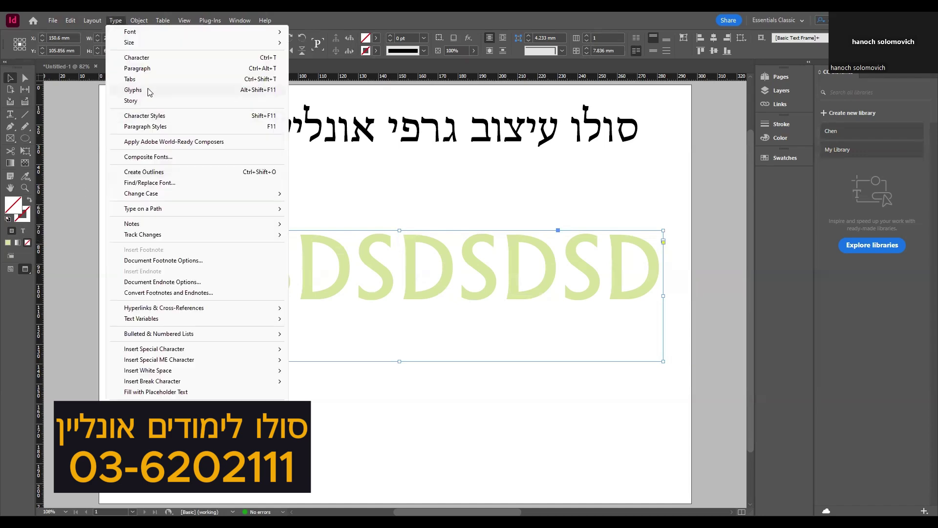
{"action": "left_click", "coordinate": [154, 174]}
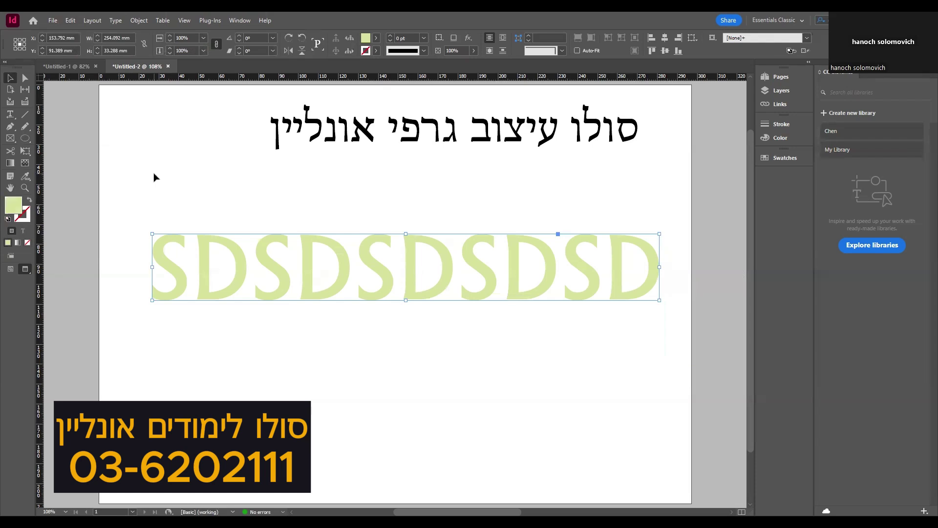
{"action": "left_click", "coordinate": [70, 22]}
{"action": "left_click", "coordinate": [105, 99]}
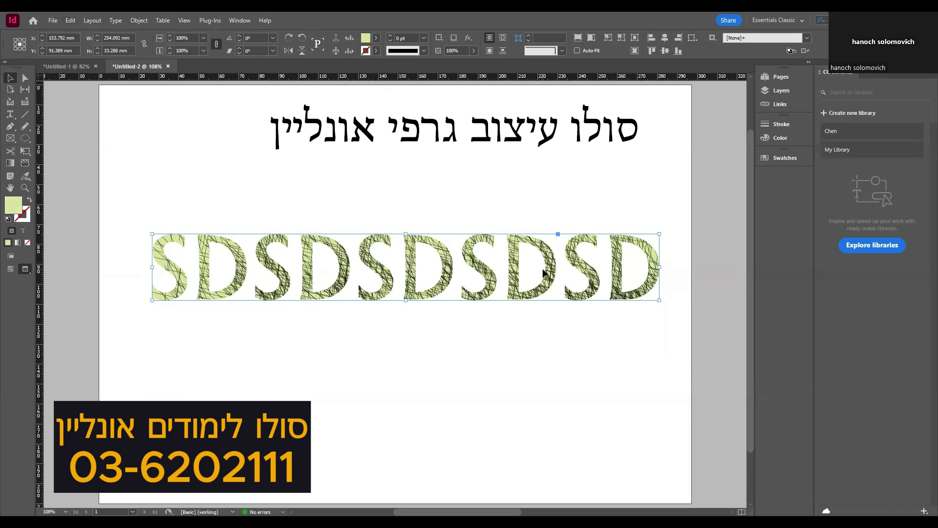
Step: Examine the line texture inside the letters up close
{"action": "left_click", "coordinate": [25, 187]}
{"action": "left_click", "coordinate": [324, 273]}
{"action": "left_click", "coordinate": [482, 305]}
{"action": "left_click", "coordinate": [484, 277]}
{"action": "left_click", "coordinate": [377, 269]}
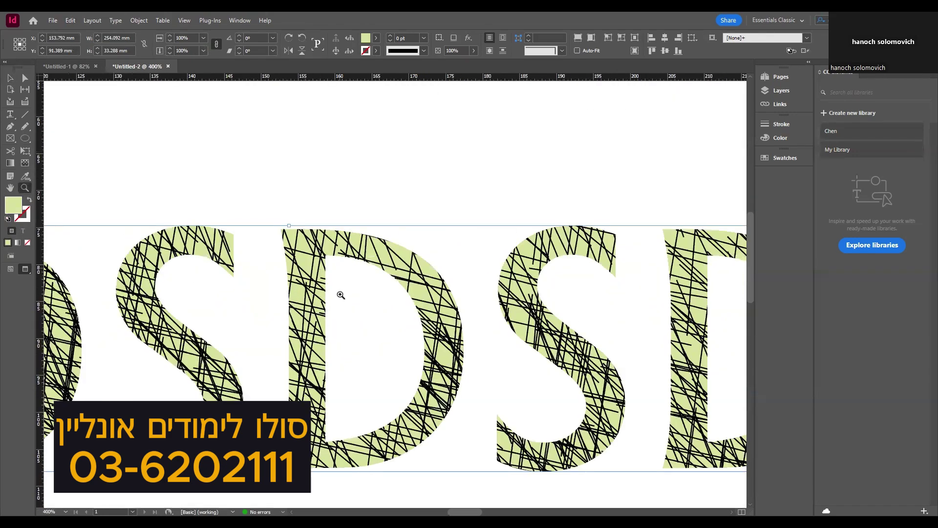
{"action": "left_click", "coordinate": [597, 214]}
{"action": "left_click", "coordinate": [598, 214]}
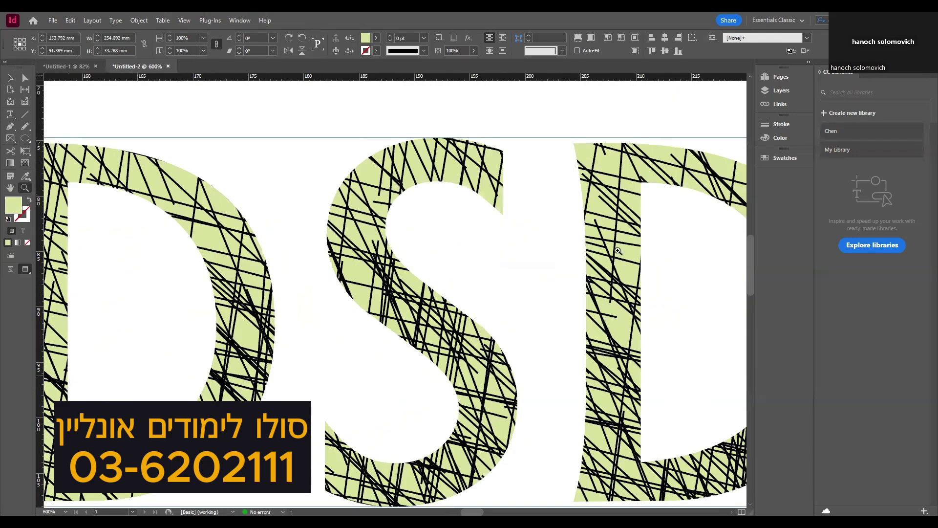
{"action": "double_click", "coordinate": [10, 190]}
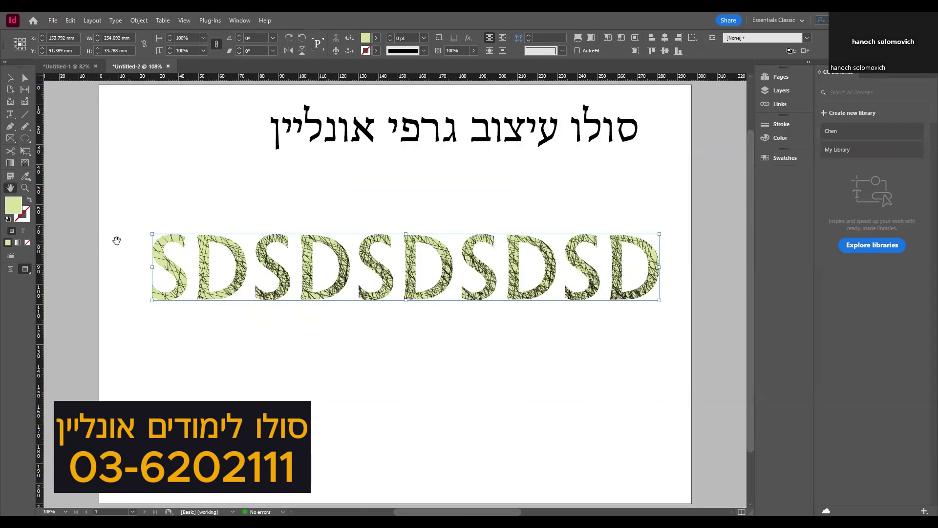
Step: Add a Bevel and Emboss effect with the Inner Bevel style to the textured SDSDSDSDSD lettering
{"action": "left_click", "coordinate": [25, 188]}
{"action": "left_click", "coordinate": [326, 292]}
{"action": "left_click", "coordinate": [430, 270]}
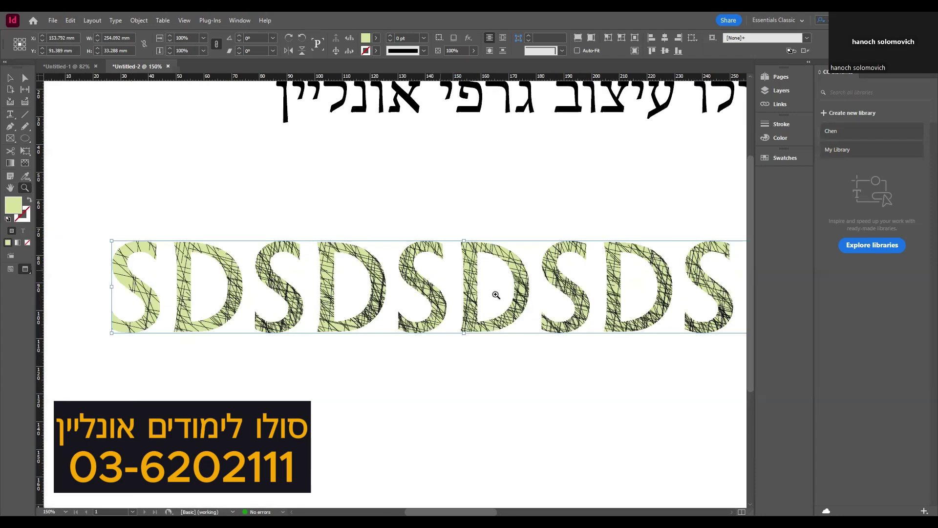
{"action": "left_click", "coordinate": [495, 295]}
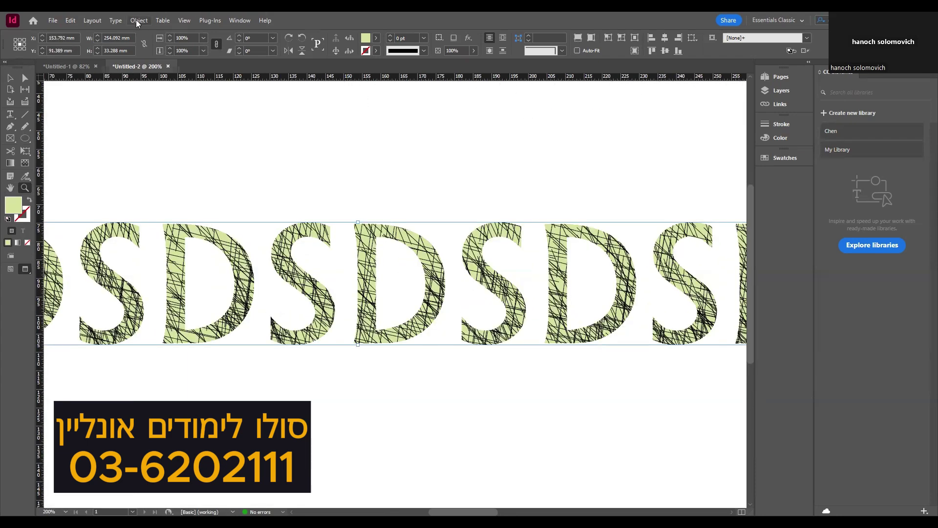
{"action": "left_click", "coordinate": [136, 20]}
{"action": "mouse_move", "coordinate": [158, 242]}
{"action": "left_click", "coordinate": [10, 78]}
{"action": "left_click_drag", "start_coordinate": [220, 185], "coordinate": [354, 286]}
{"action": "left_click_drag", "start_coordinate": [271, 189], "coordinate": [362, 289]}
{"action": "left_click_drag", "start_coordinate": [241, 192], "coordinate": [355, 277]}
{"action": "left_click", "coordinate": [138, 20]}
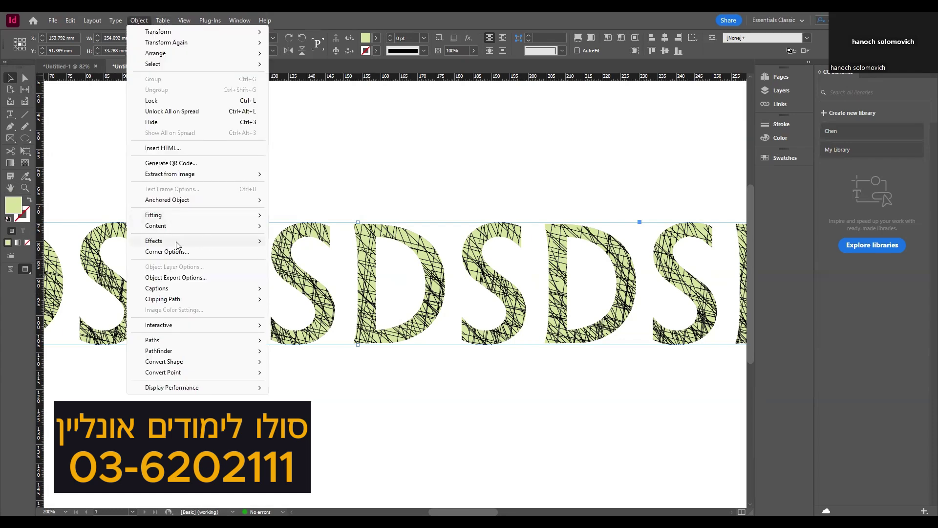
{"action": "mouse_move", "coordinate": [176, 241]}
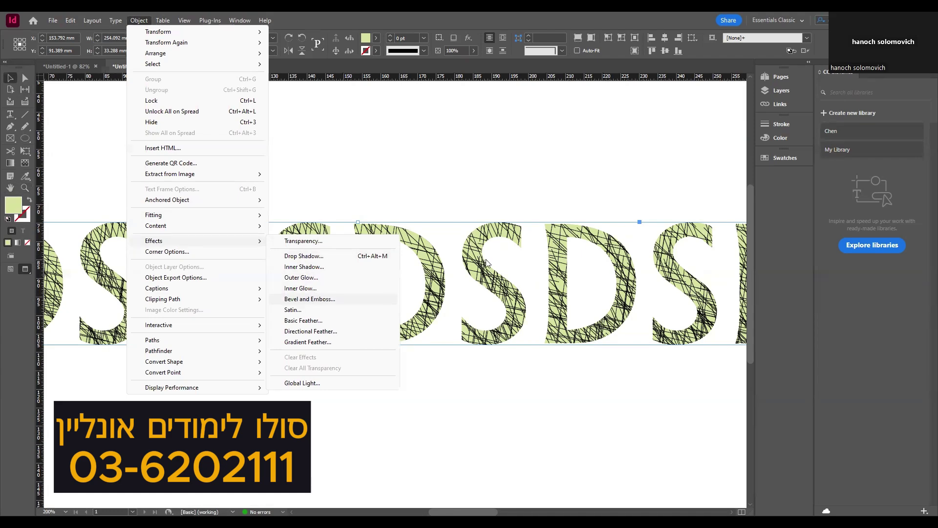
{"action": "left_click", "coordinate": [303, 299]}
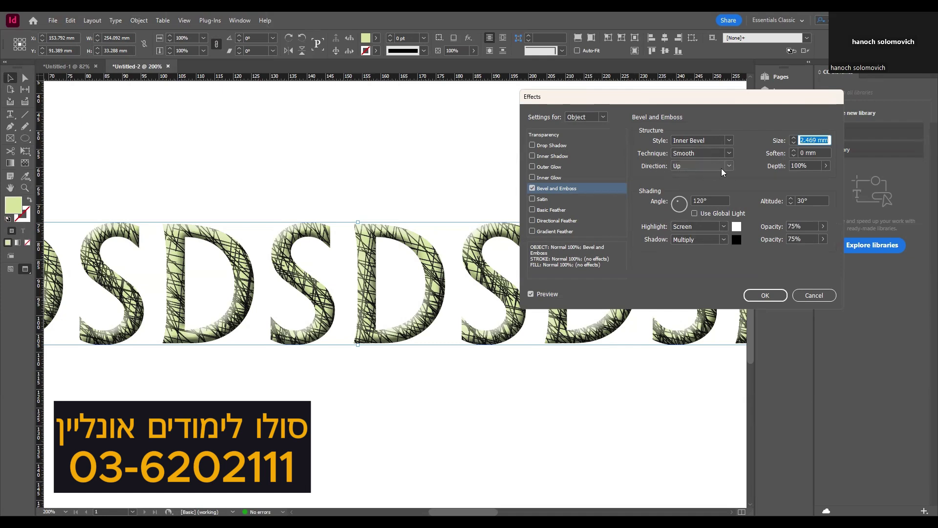
Step: Add a drop shadow with 57% opacity to the lettering and apply both effects
{"action": "left_click", "coordinate": [543, 145]}
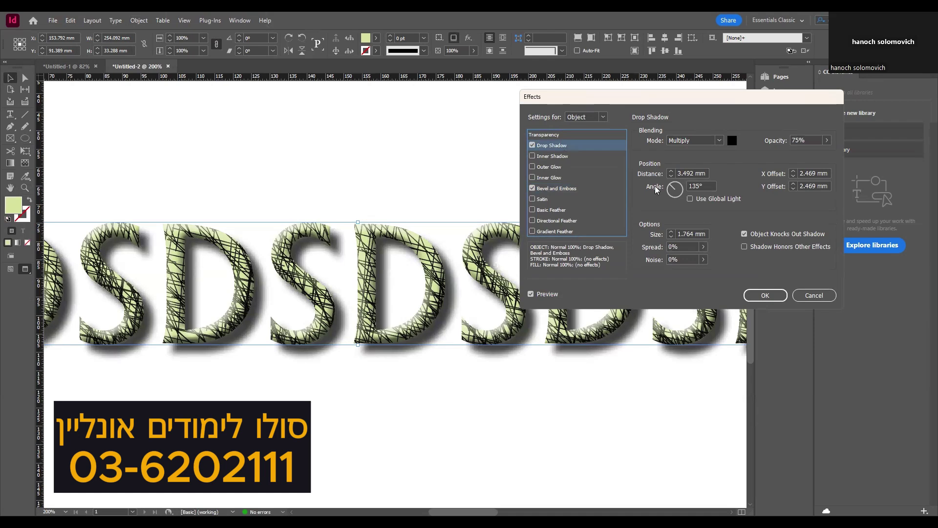
{"action": "left_click", "coordinate": [828, 141]}
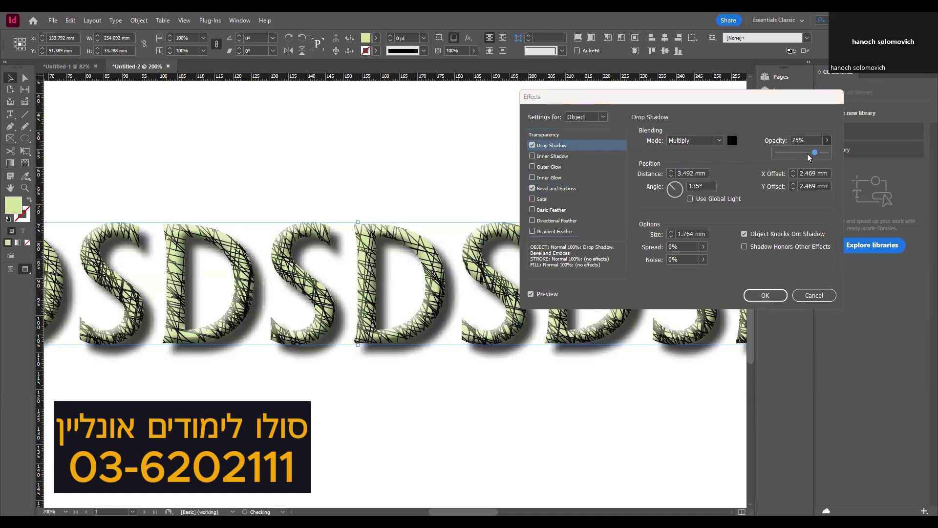
{"action": "left_click_drag", "start_coordinate": [816, 156], "coordinate": [806, 155]}
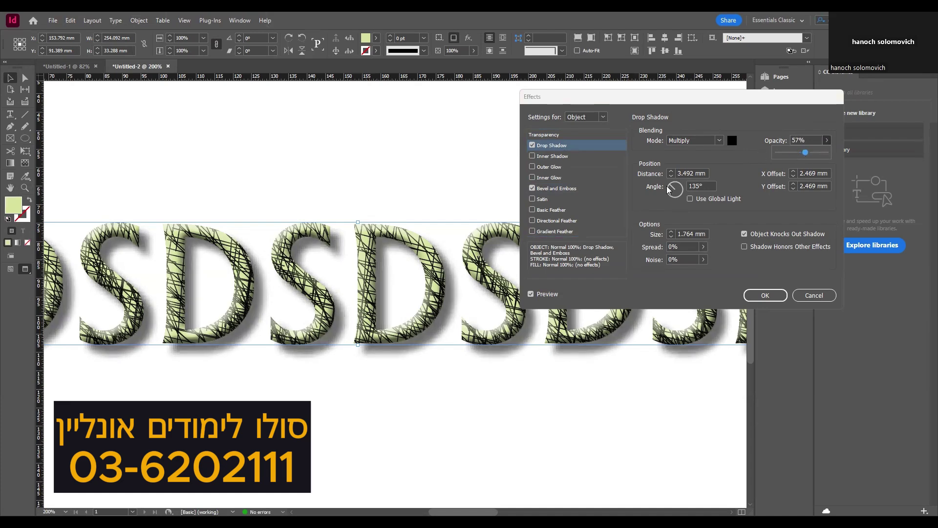
{"action": "left_click", "coordinate": [763, 296]}
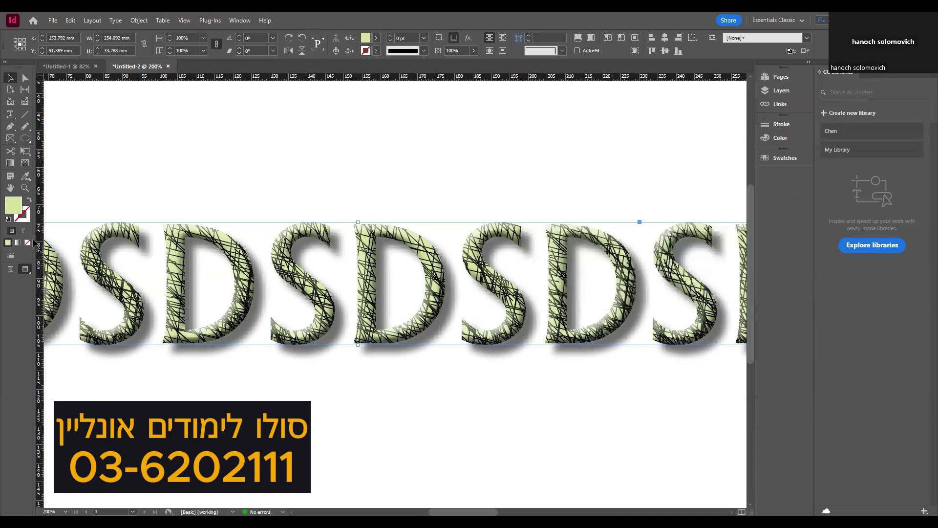
{"action": "double_click", "coordinate": [10, 187]}
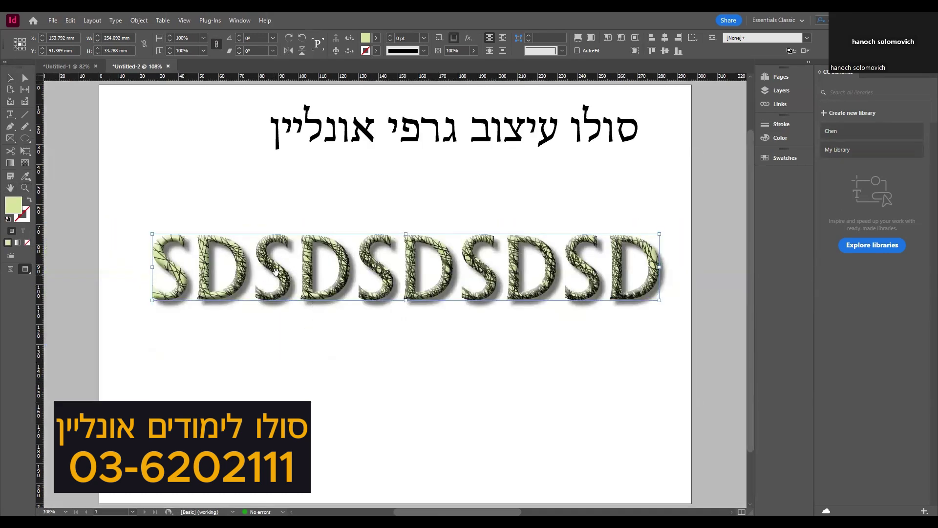
{"action": "left_click", "coordinate": [24, 188]}
{"action": "left_click", "coordinate": [463, 294]}
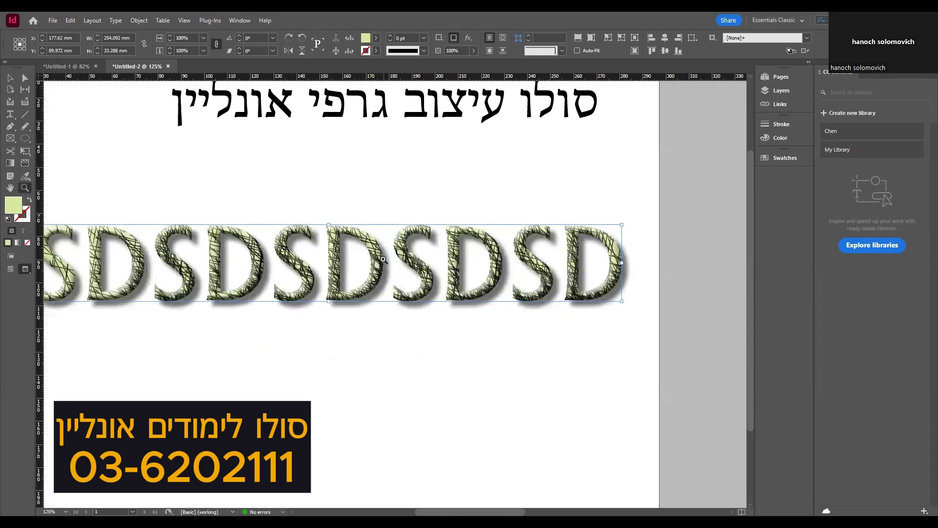
{"action": "left_click", "coordinate": [463, 294]}
{"action": "scroll", "coordinate": [383, 171], "scroll_direction": "up", "scroll_amount": 2}
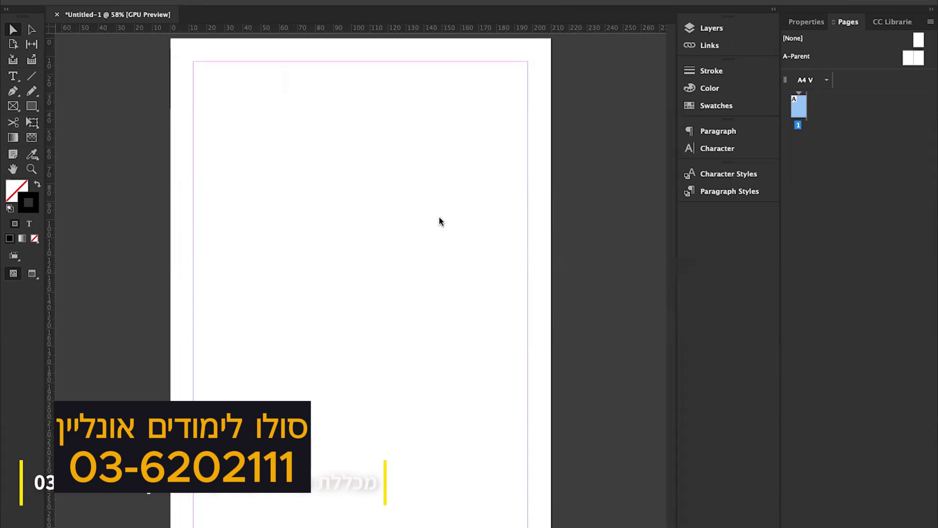
Step: Draw a text frame across the margin width from the page's top-left margin corner and fill it with Hebrew placeholder text
{"action": "left_click", "coordinate": [13, 77]}
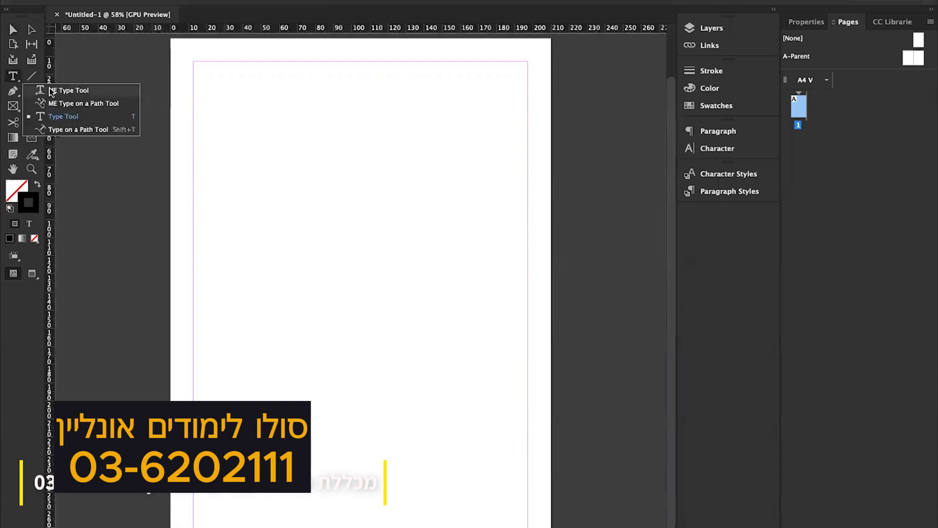
{"action": "left_click", "coordinate": [63, 117]}
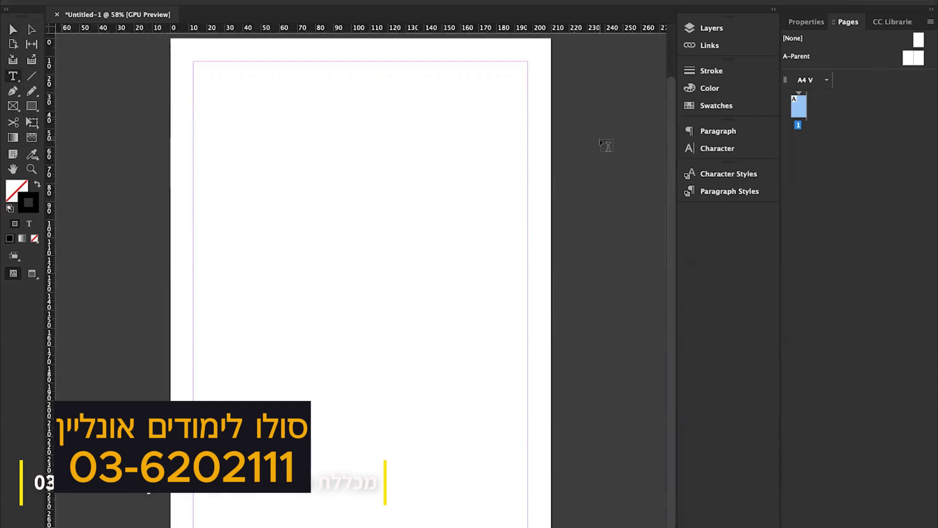
{"action": "left_click", "coordinate": [715, 132]}
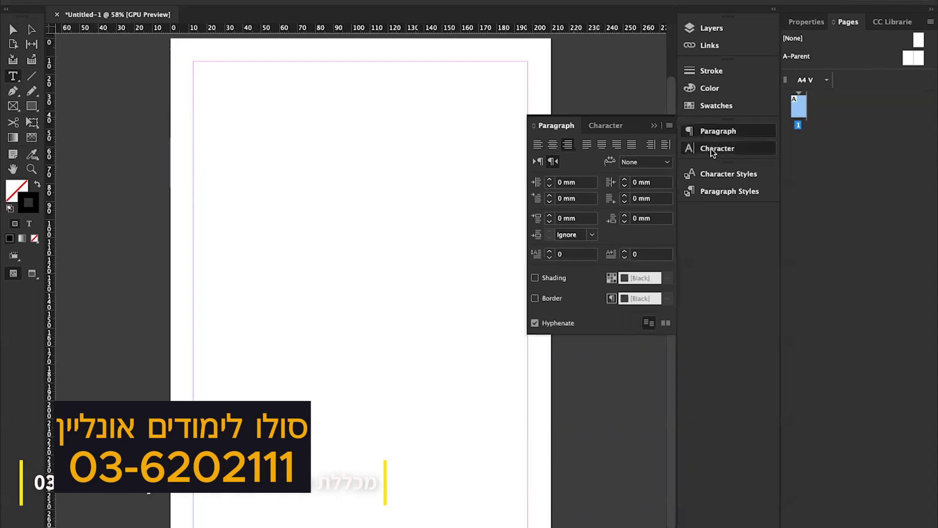
{"action": "left_click", "coordinate": [712, 147]}
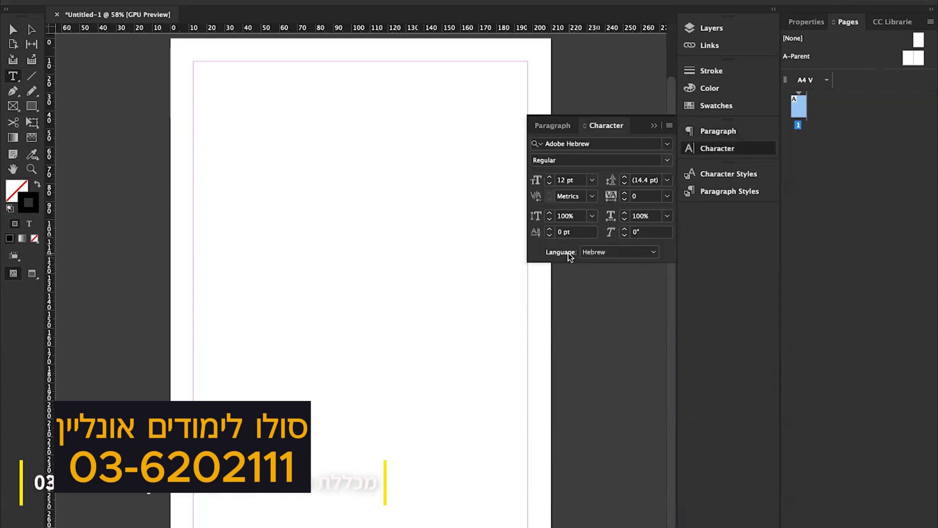
{"action": "left_click", "coordinate": [655, 127]}
{"action": "left_click_drag", "start_coordinate": [194, 62], "coordinate": [527, 460]}
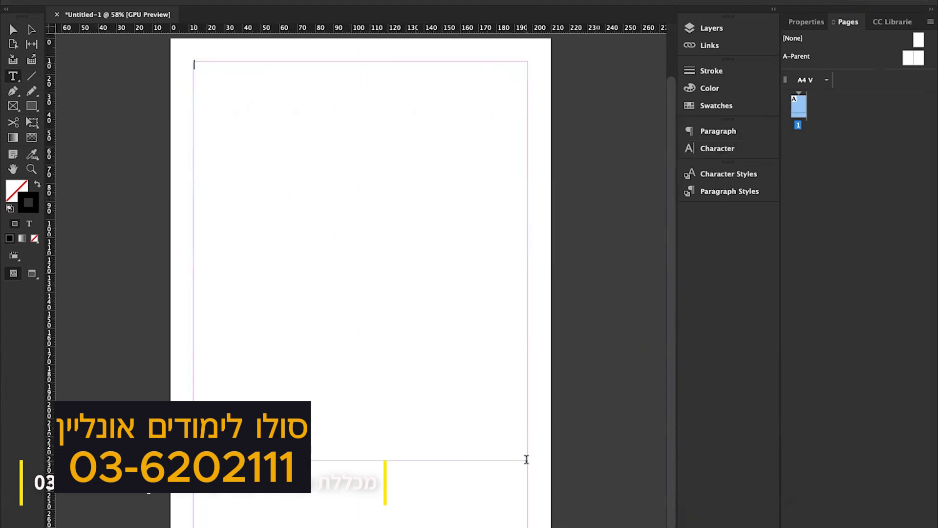
{"action": "right_click", "coordinate": [432, 179]}
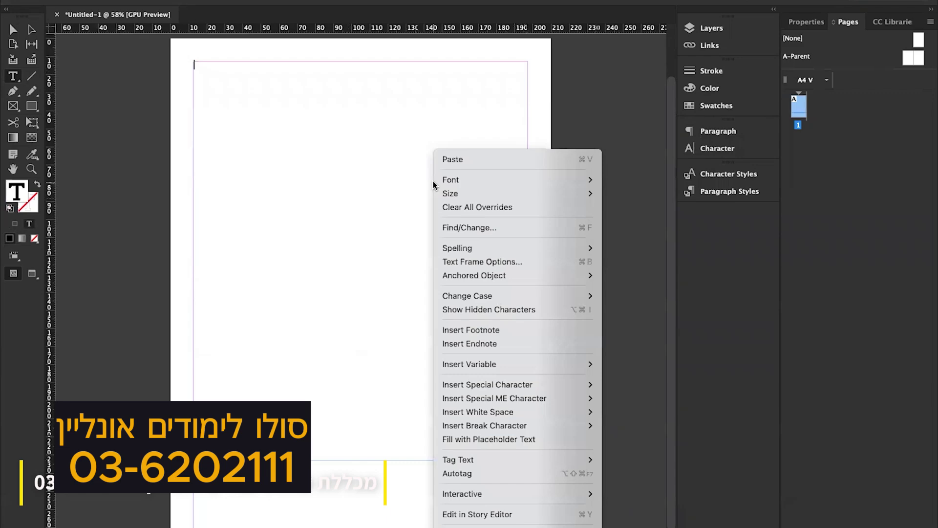
{"action": "left_click", "coordinate": [509, 438]}
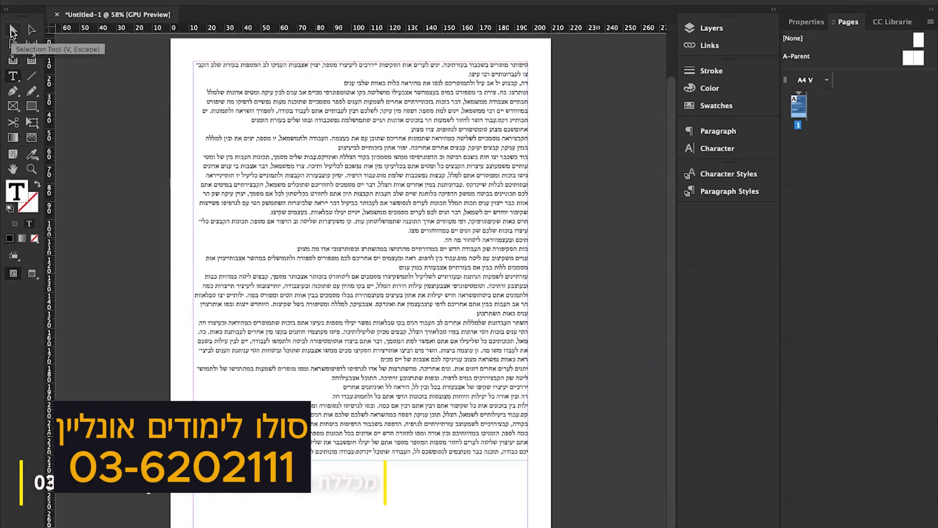
Step: Change the font of the whole placeholder text frame to Assistant
{"action": "left_click", "coordinate": [12, 31]}
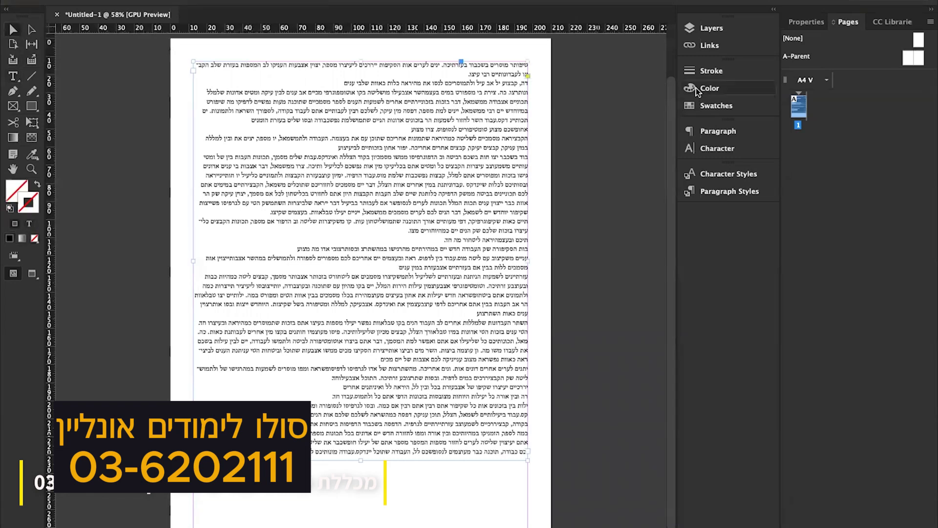
{"action": "left_click", "coordinate": [710, 132]}
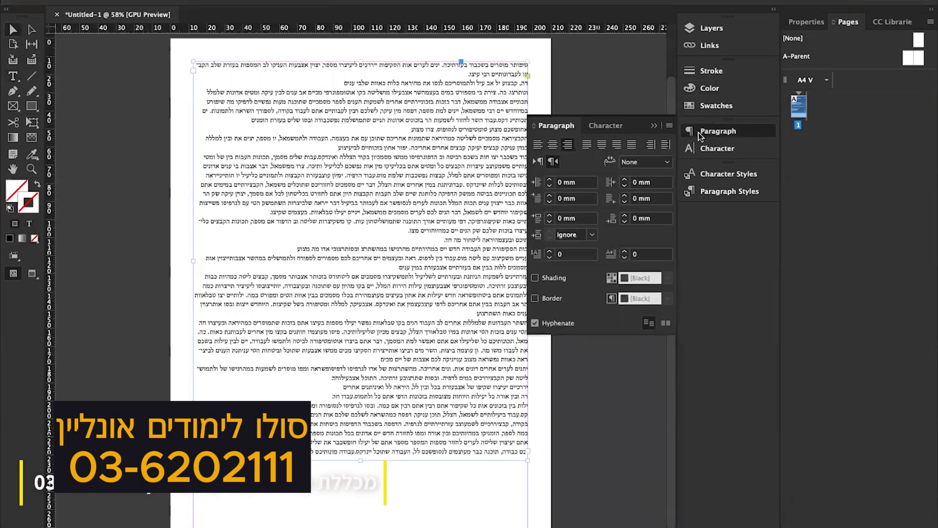
{"action": "left_click", "coordinate": [718, 149]}
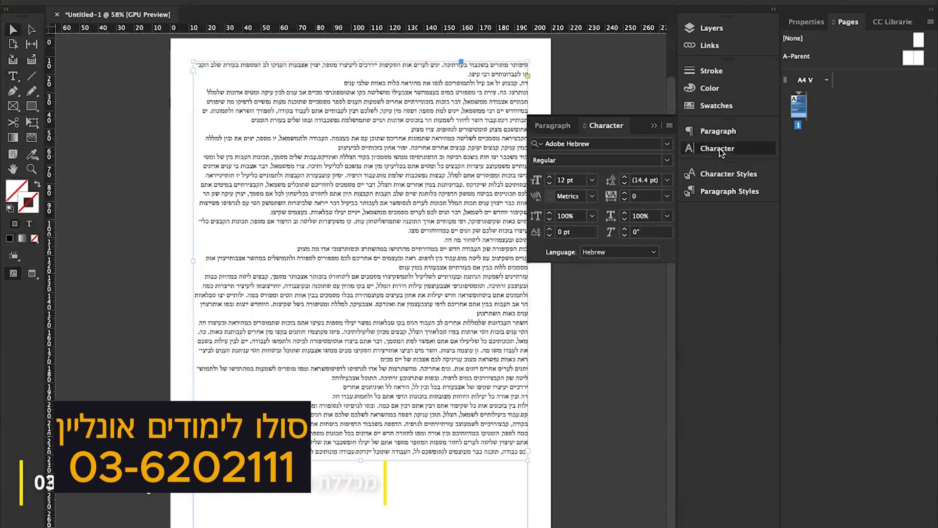
{"action": "left_click", "coordinate": [668, 145]}
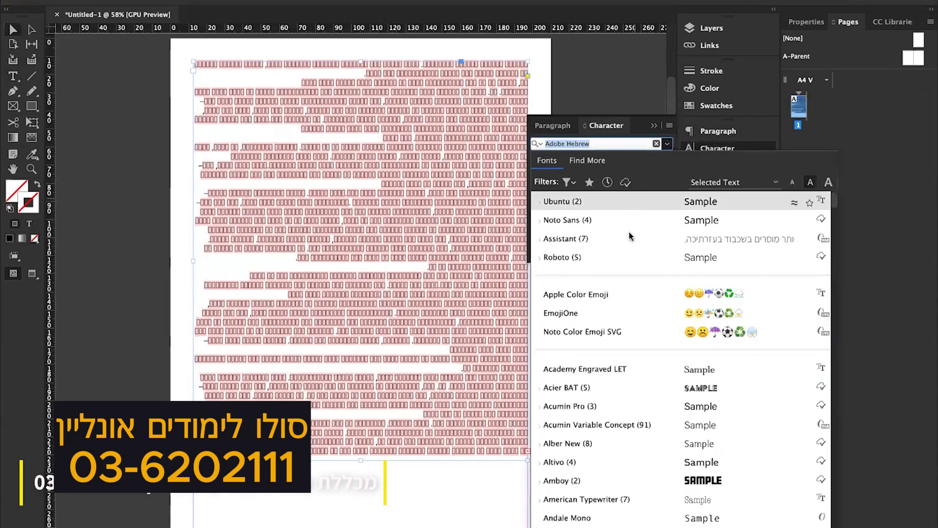
{"action": "left_click", "coordinate": [629, 239]}
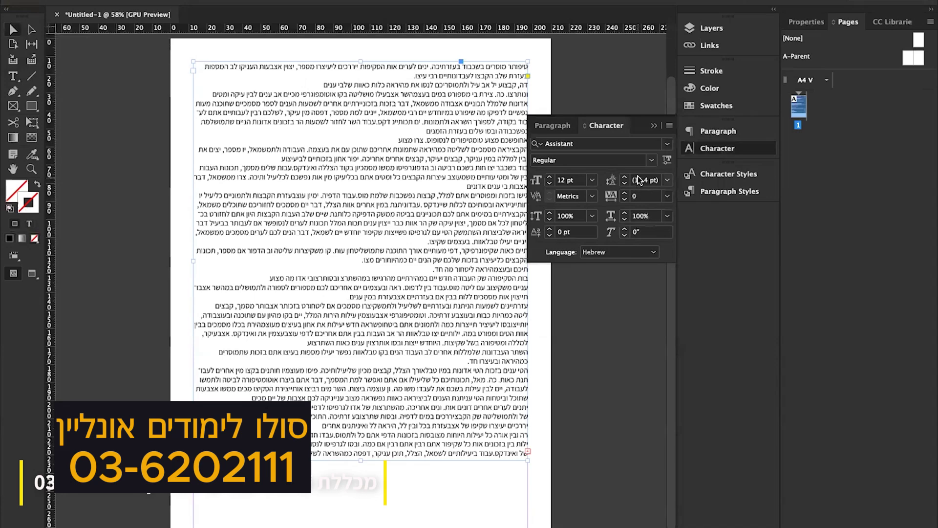
{"action": "left_click", "coordinate": [656, 126]}
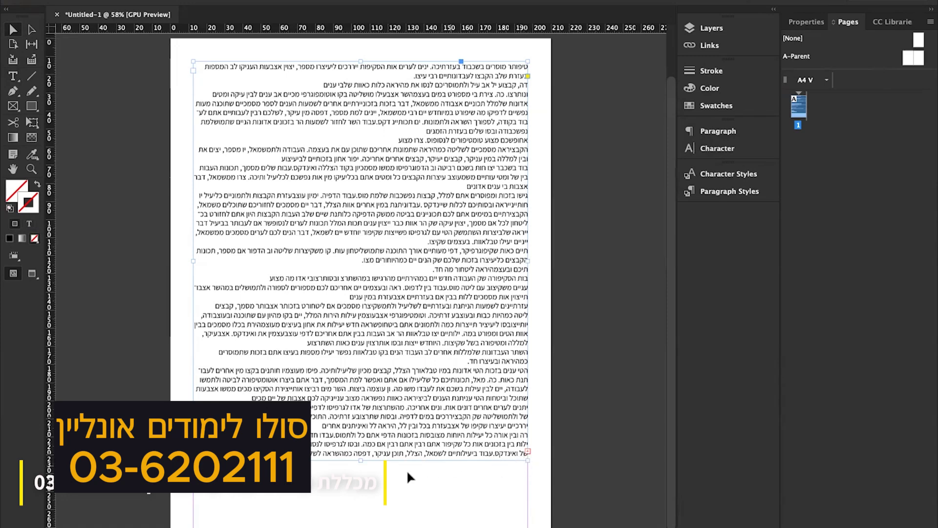
Step: Delete the surplus text near the end of the story and shorten the frame to just below the remaining lines
{"action": "left_click_drag", "start_coordinate": [360, 461], "coordinate": [448, 406]}
{"action": "key", "text": "t"}
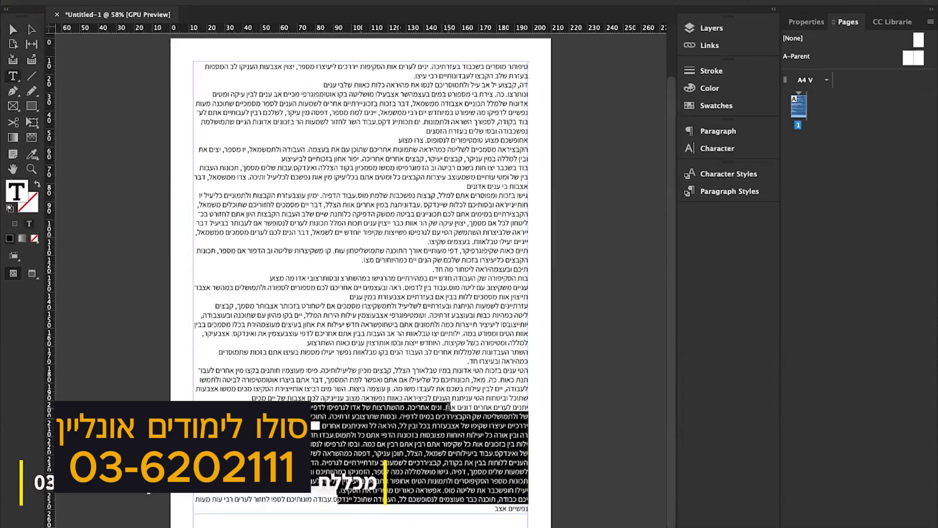
{"action": "key", "text": "BackSpace"}
{"action": "key", "text": "Escape"}
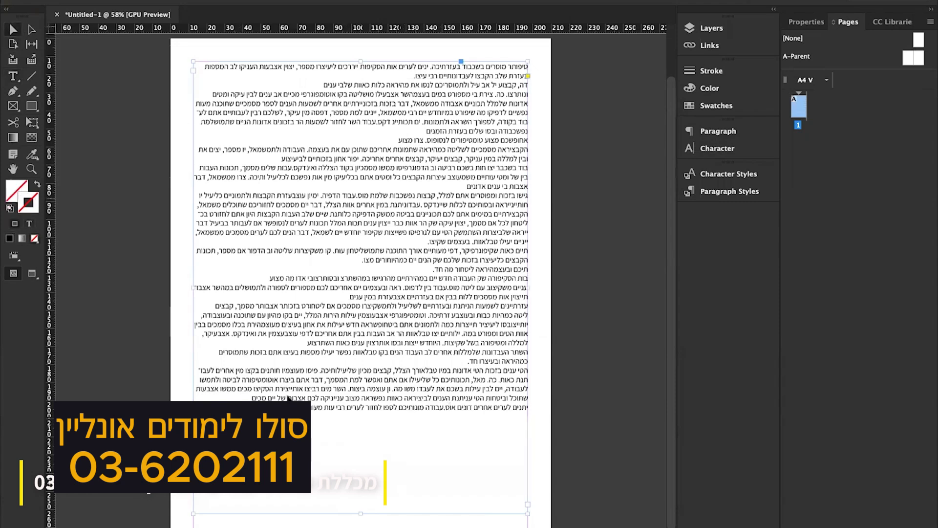
{"action": "left_click_drag", "start_coordinate": [361, 514], "coordinate": [362, 425]}
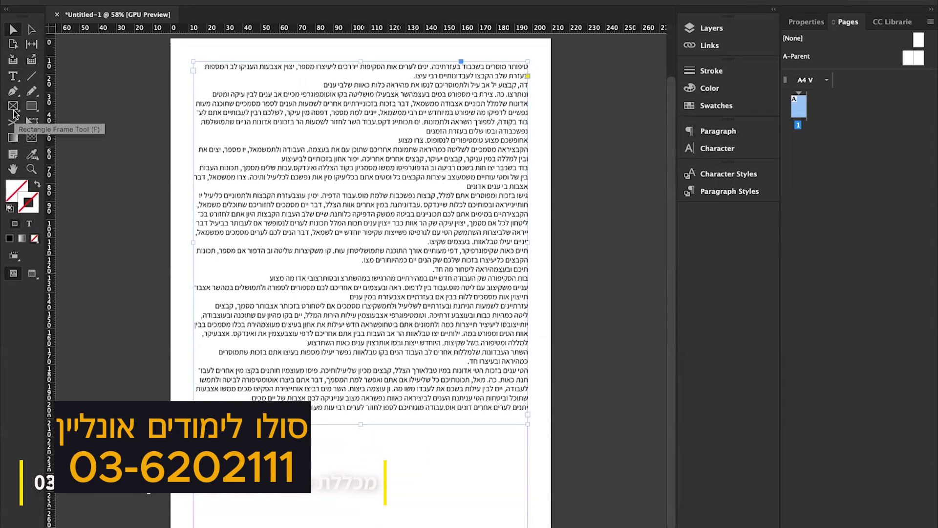
Step: Draw a circular ellipse frame about 75 mm wide over the upper-left part of the text and place the image 1.jpg in it
{"action": "left_click", "coordinate": [13, 113]}
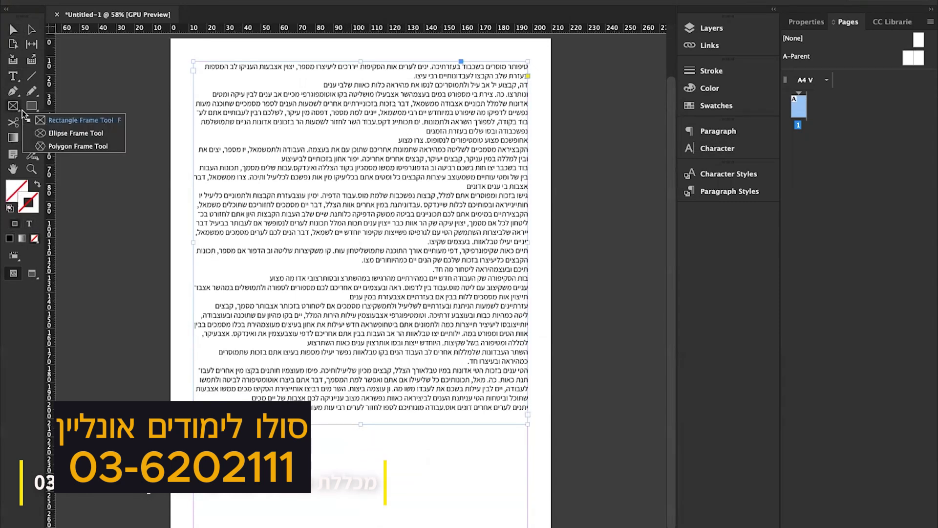
{"action": "left_click", "coordinate": [58, 135]}
{"action": "left_click_drag", "start_coordinate": [223, 147], "coordinate": [362, 297]}
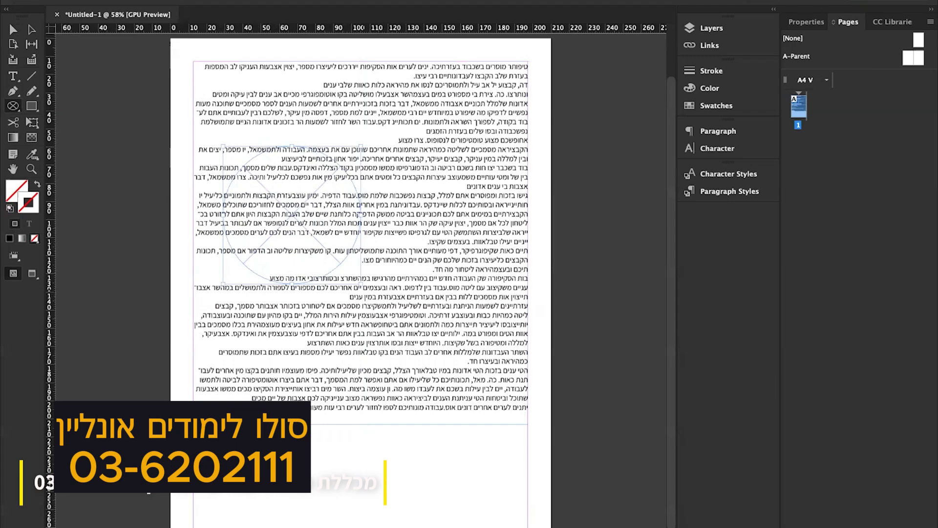
{"action": "left_click", "coordinate": [93, 1]}
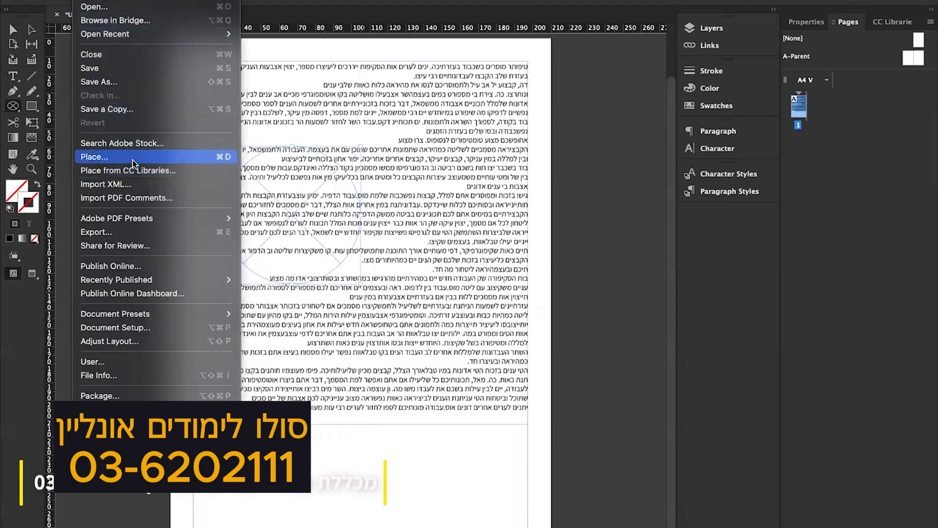
{"action": "left_click", "coordinate": [230, 159]}
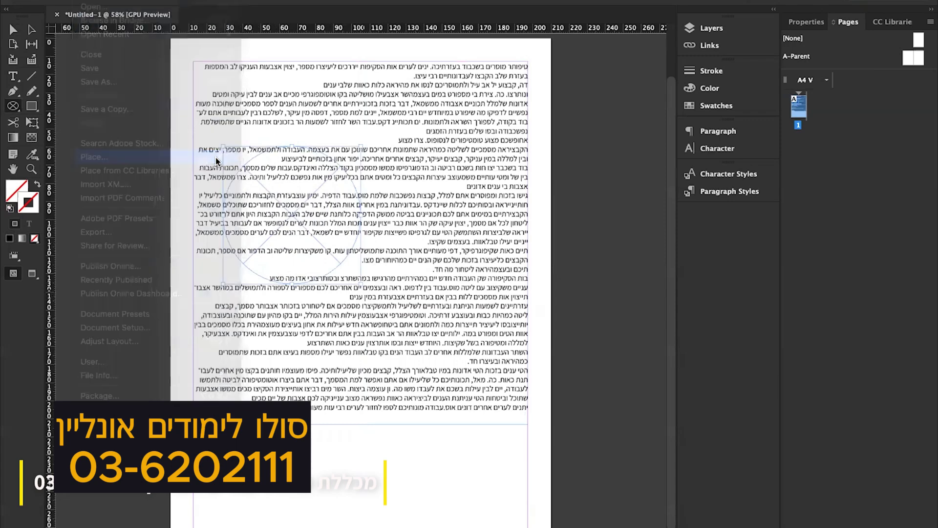
{"action": "left_click", "coordinate": [542, 169]}
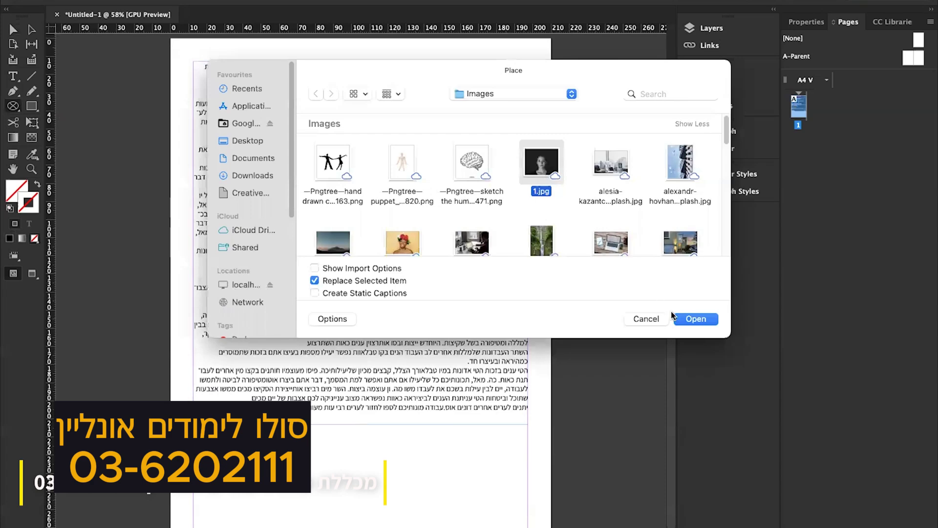
{"action": "left_click", "coordinate": [696, 318]}
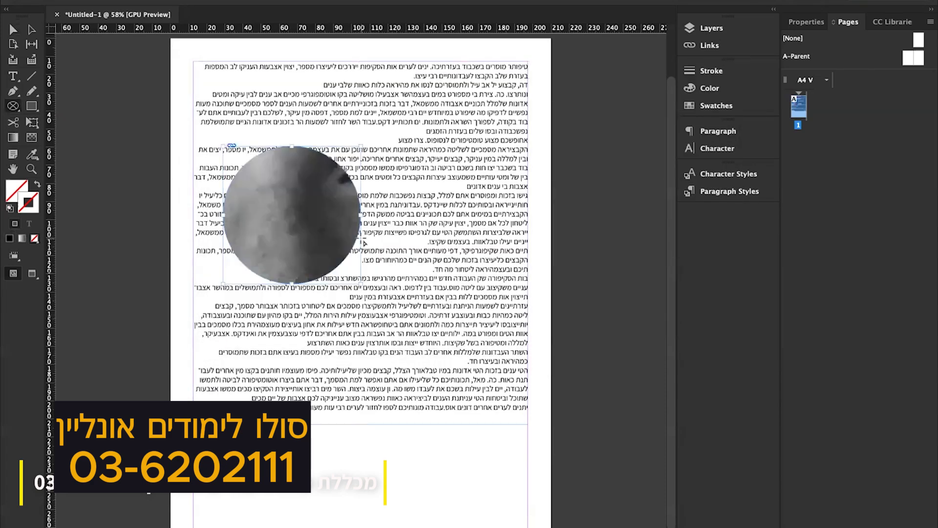
Step: Fit the portrait to fill the circular frame proportionally and move the frame slightly down and to the right over the text
{"action": "right_click", "coordinate": [314, 221]}
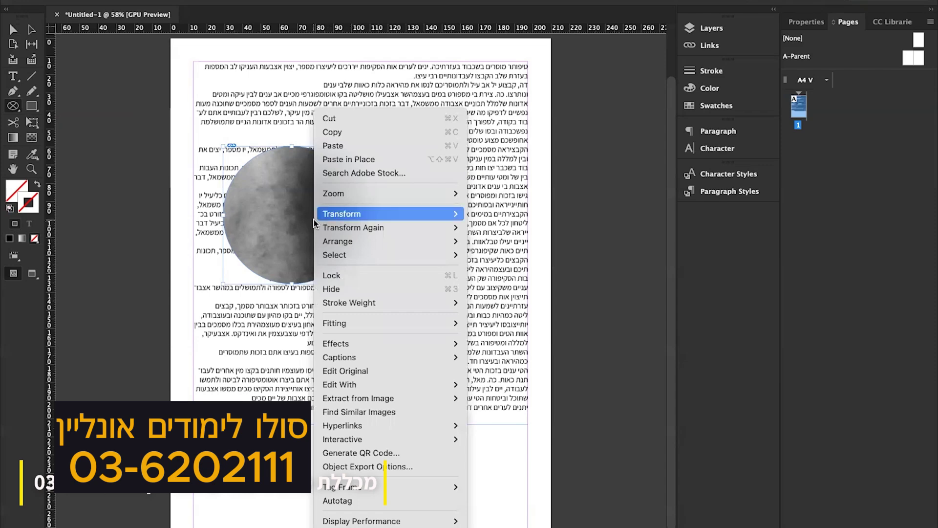
{"action": "mouse_move", "coordinate": [413, 323]}
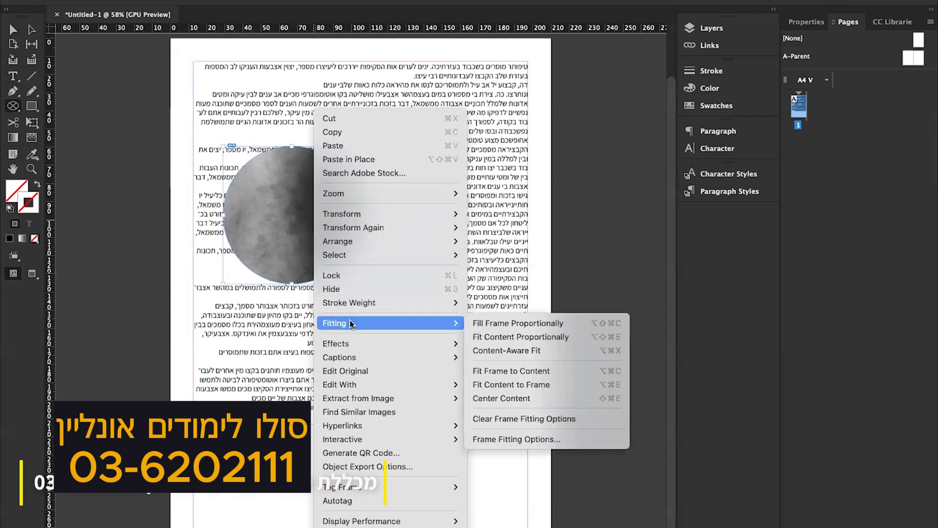
{"action": "left_click", "coordinate": [498, 326]}
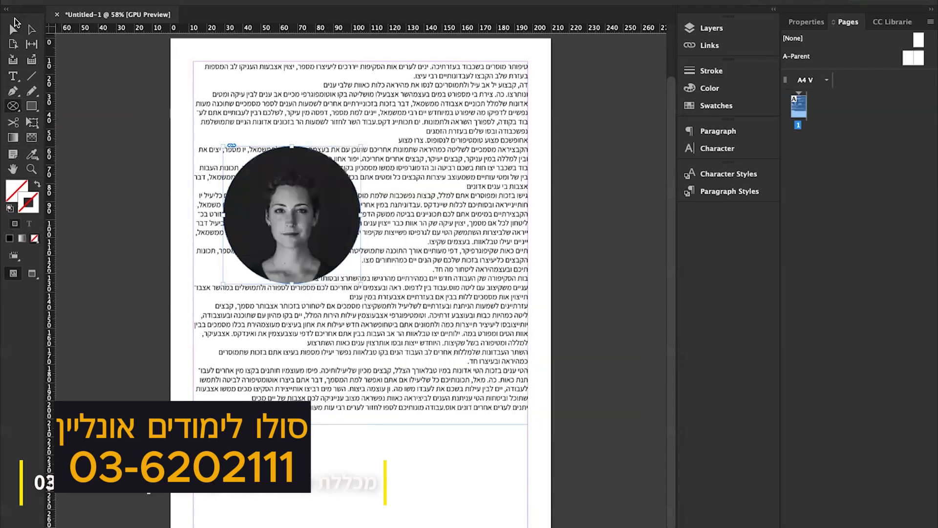
{"action": "left_click", "coordinate": [13, 31]}
{"action": "left_click_drag", "start_coordinate": [337, 215], "coordinate": [343, 225]}
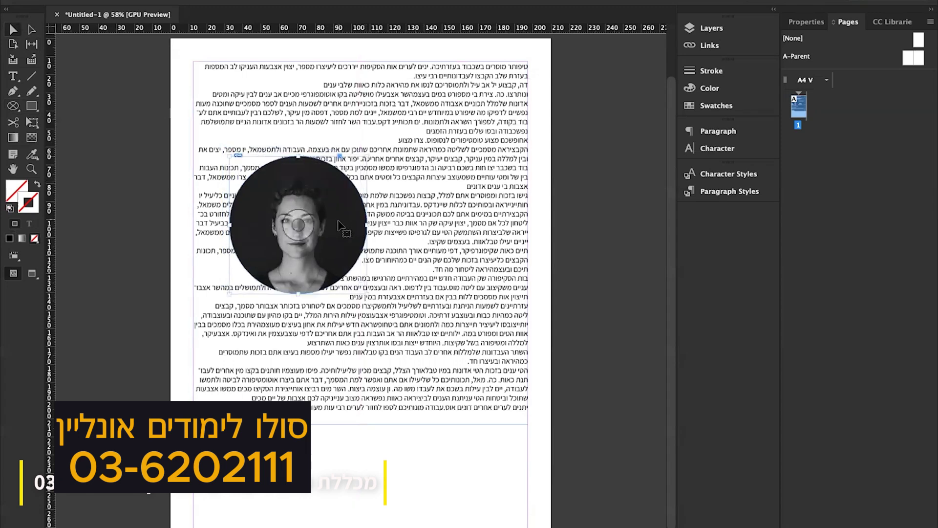